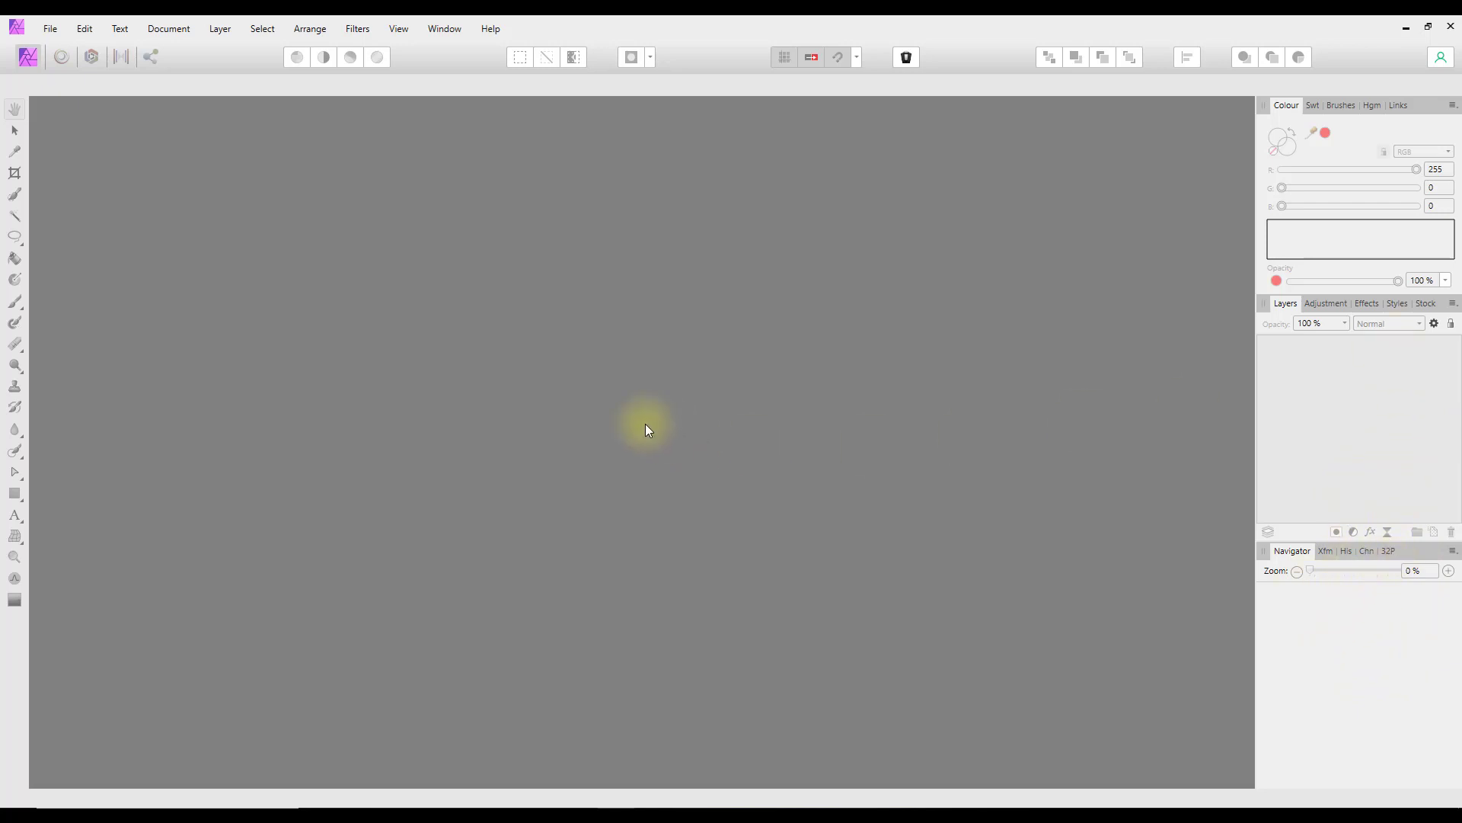
Step: Review which panels are enabled in the Studio panel list
click(402, 30)
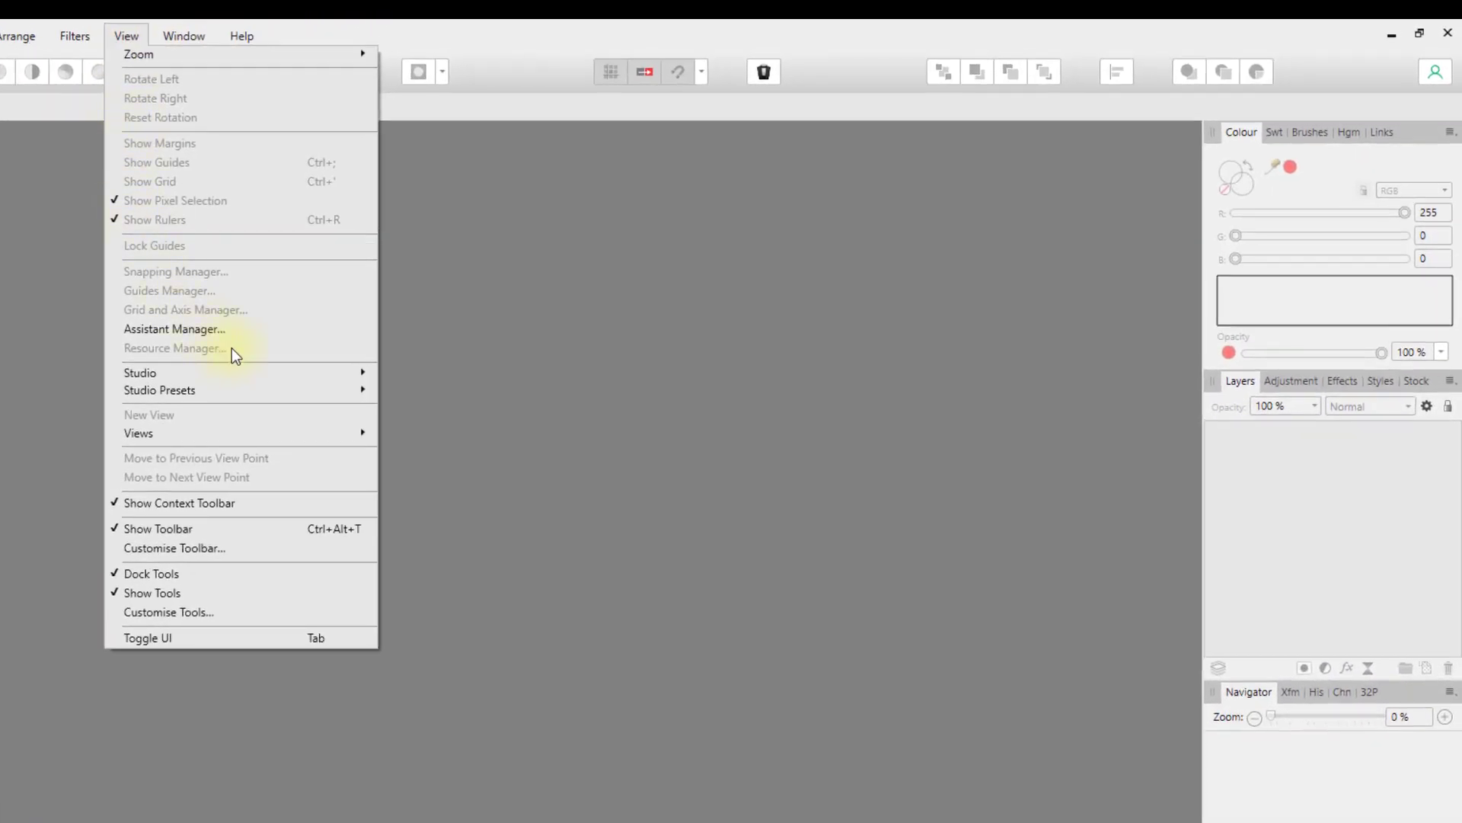
mouse_move(309, 374)
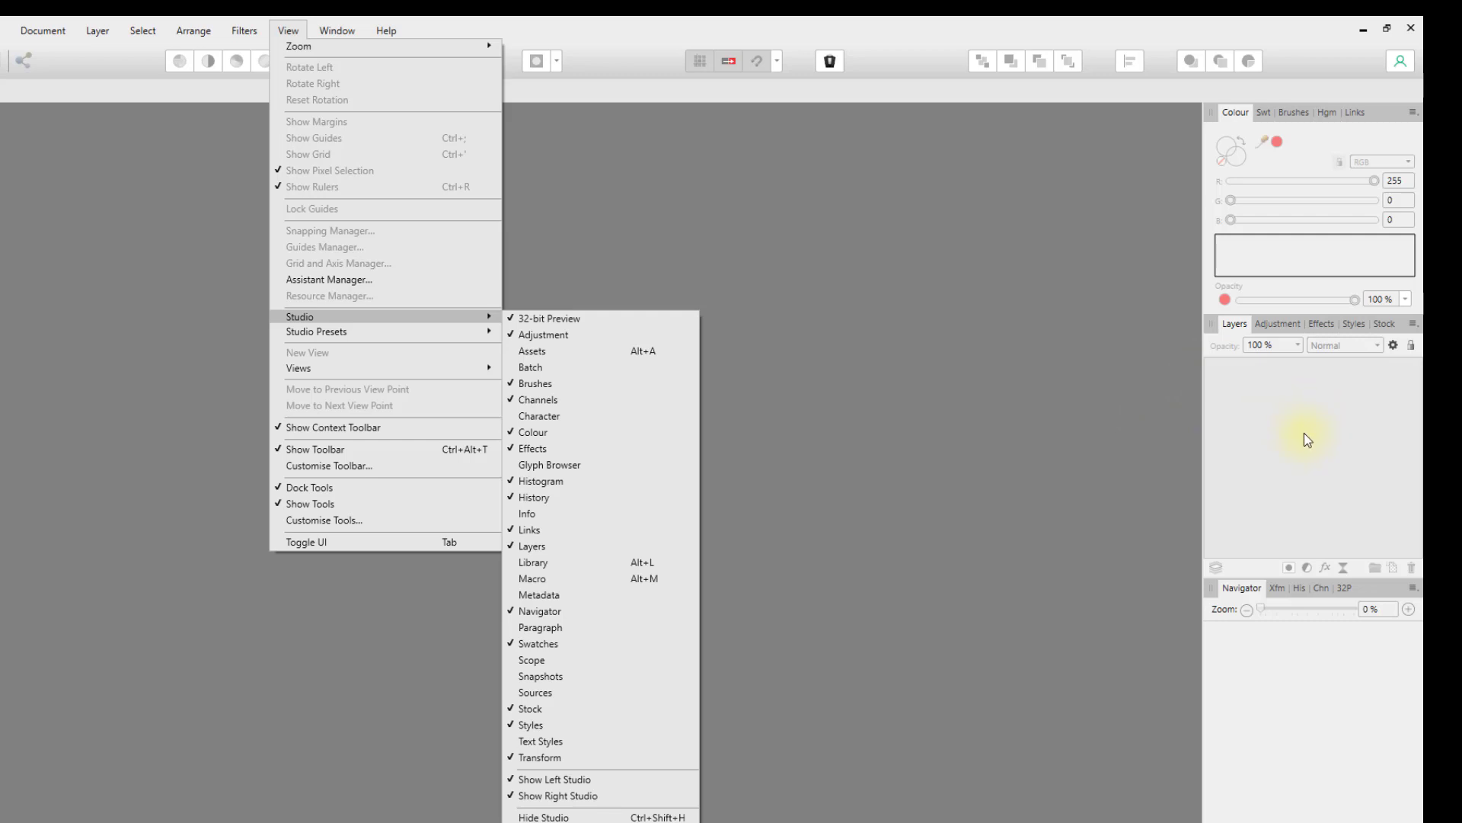
click(1145, 417)
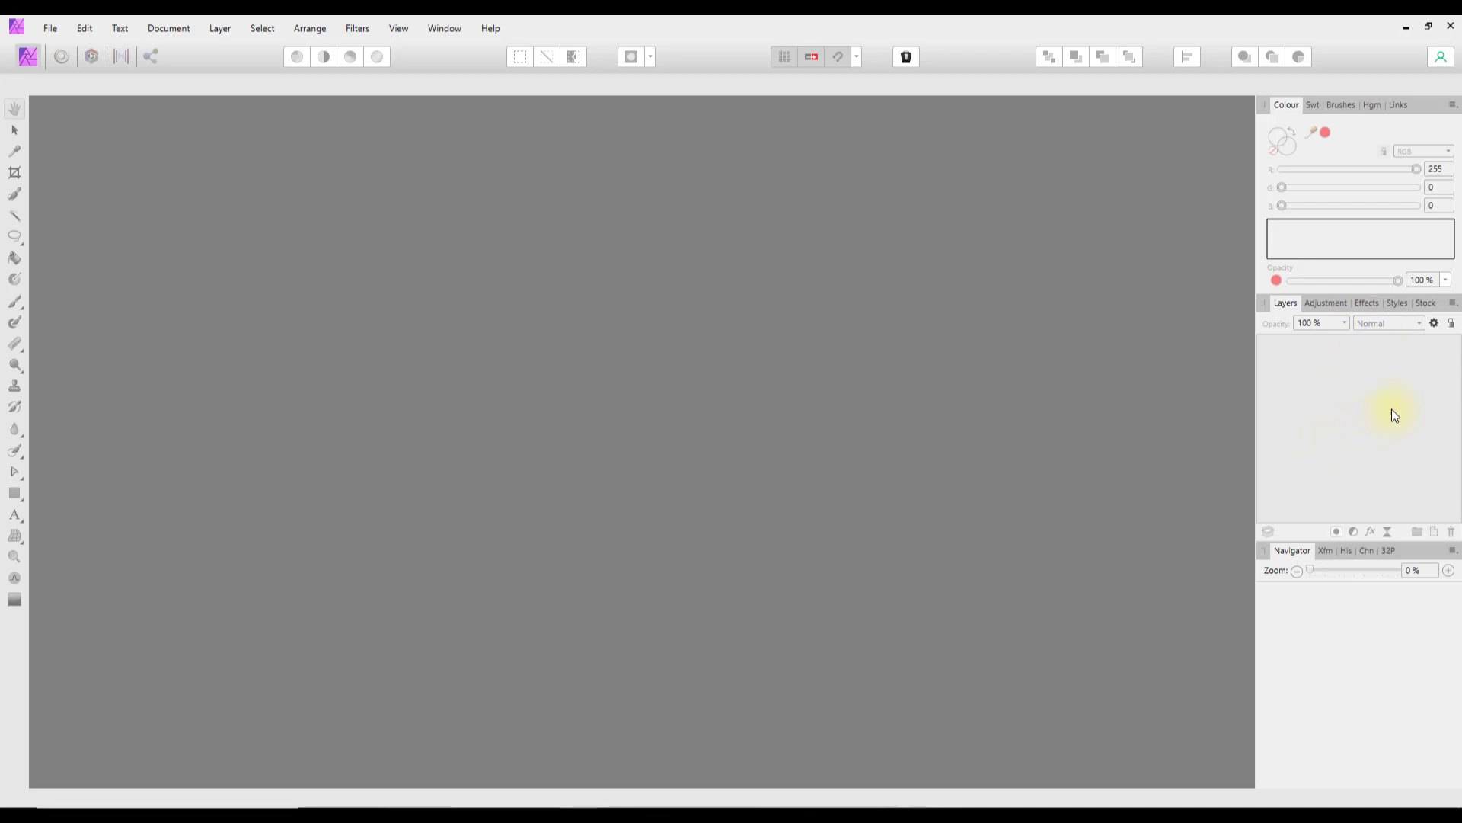
Step: Show the Stock panel and view its available image providers, keeping Pexels selected
click(1426, 303)
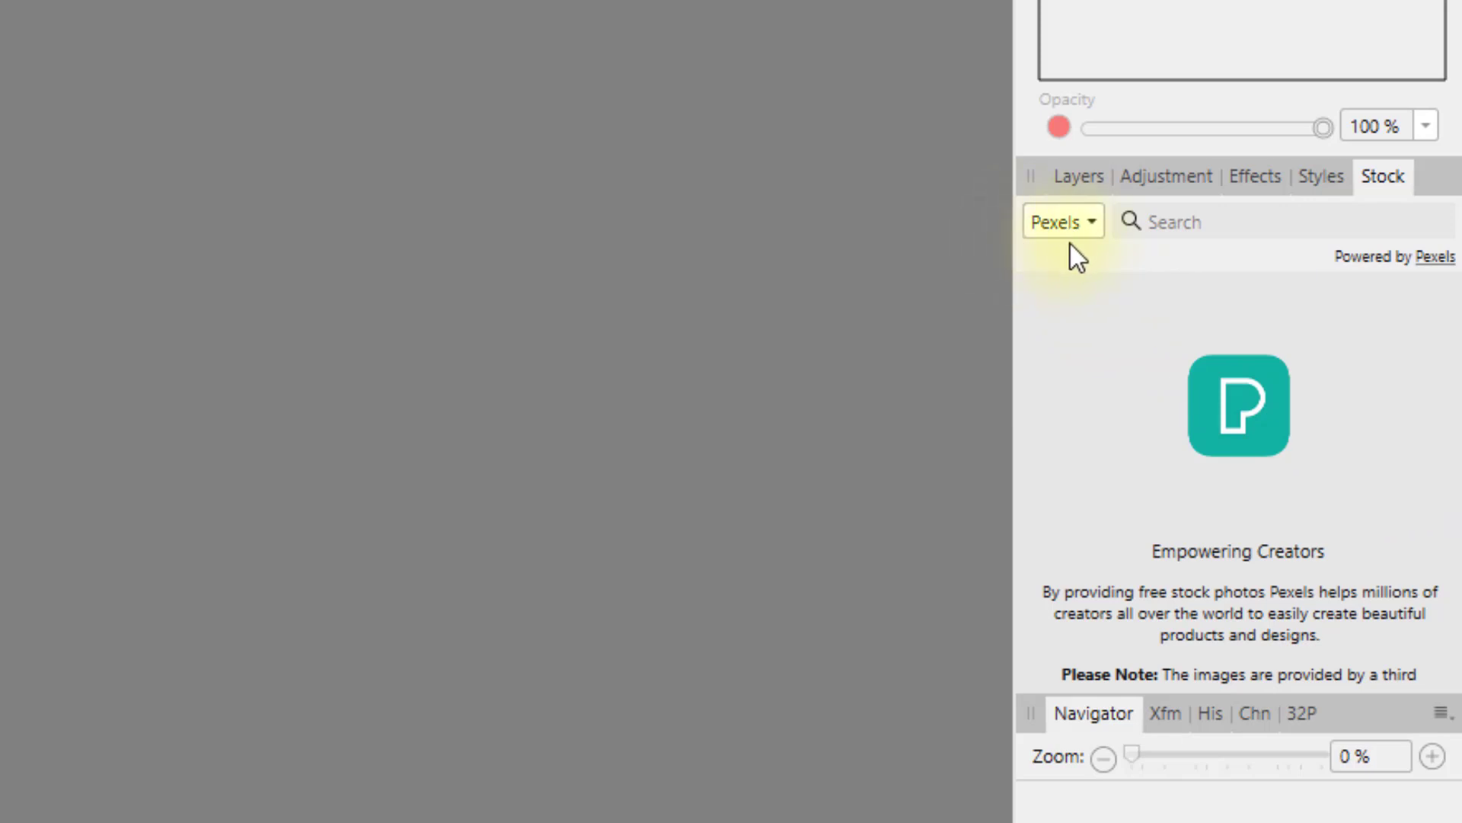
click(1098, 227)
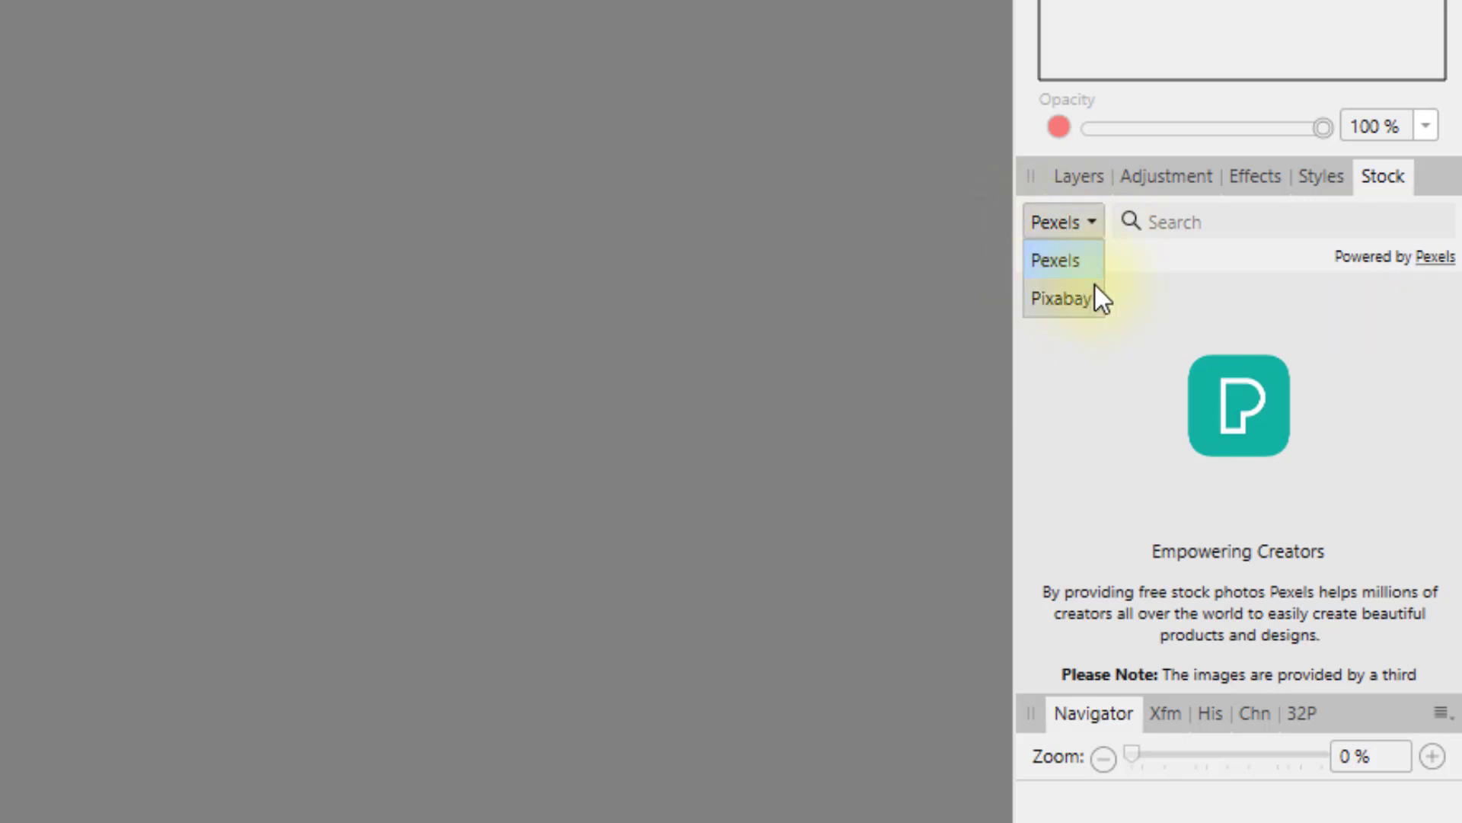
click(1074, 400)
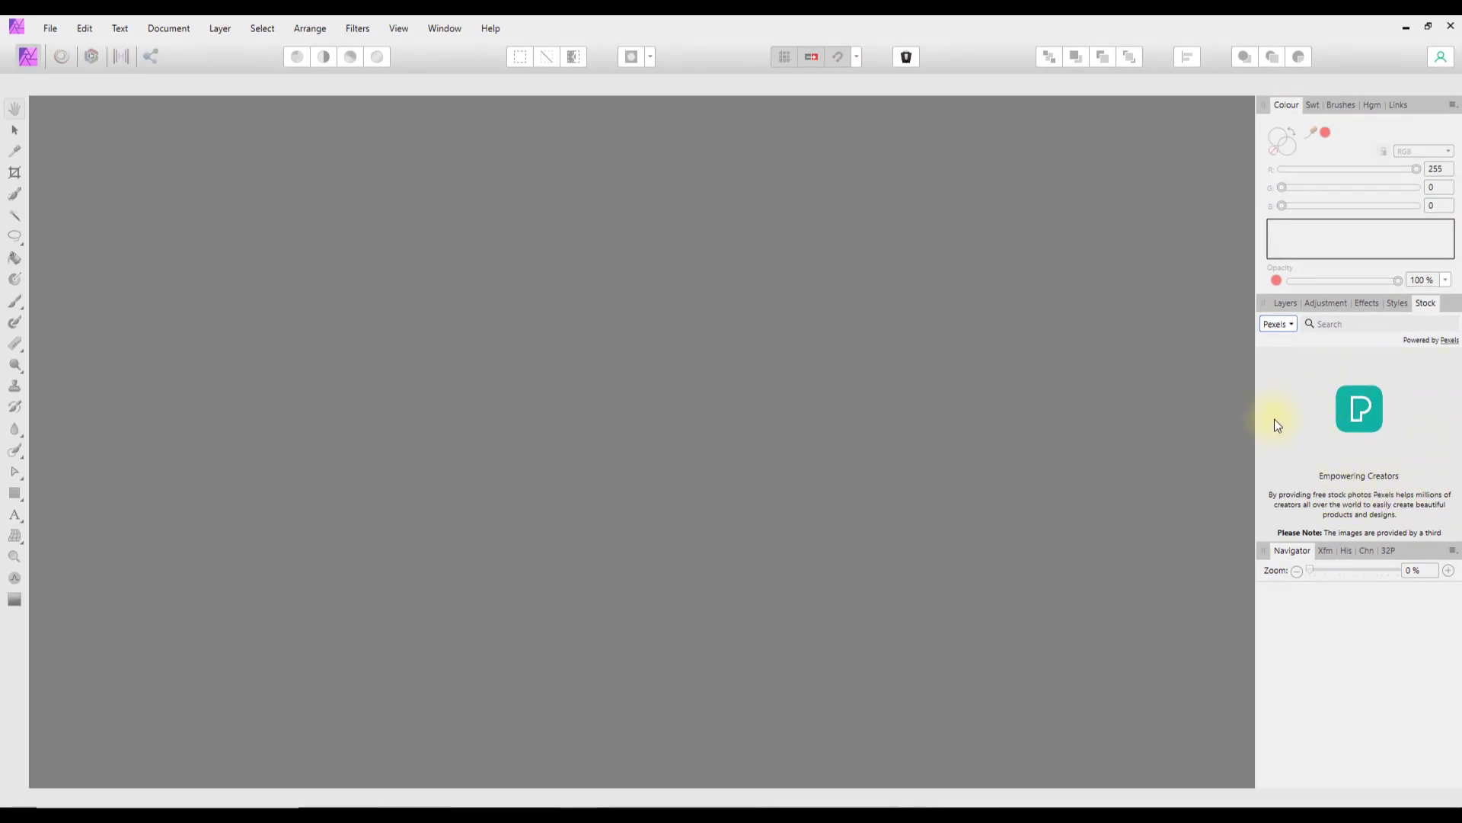
Step: Create a new A5 portrait print document, 148 × 210 mm at 300 DPI, with a transparent background
click(50, 29)
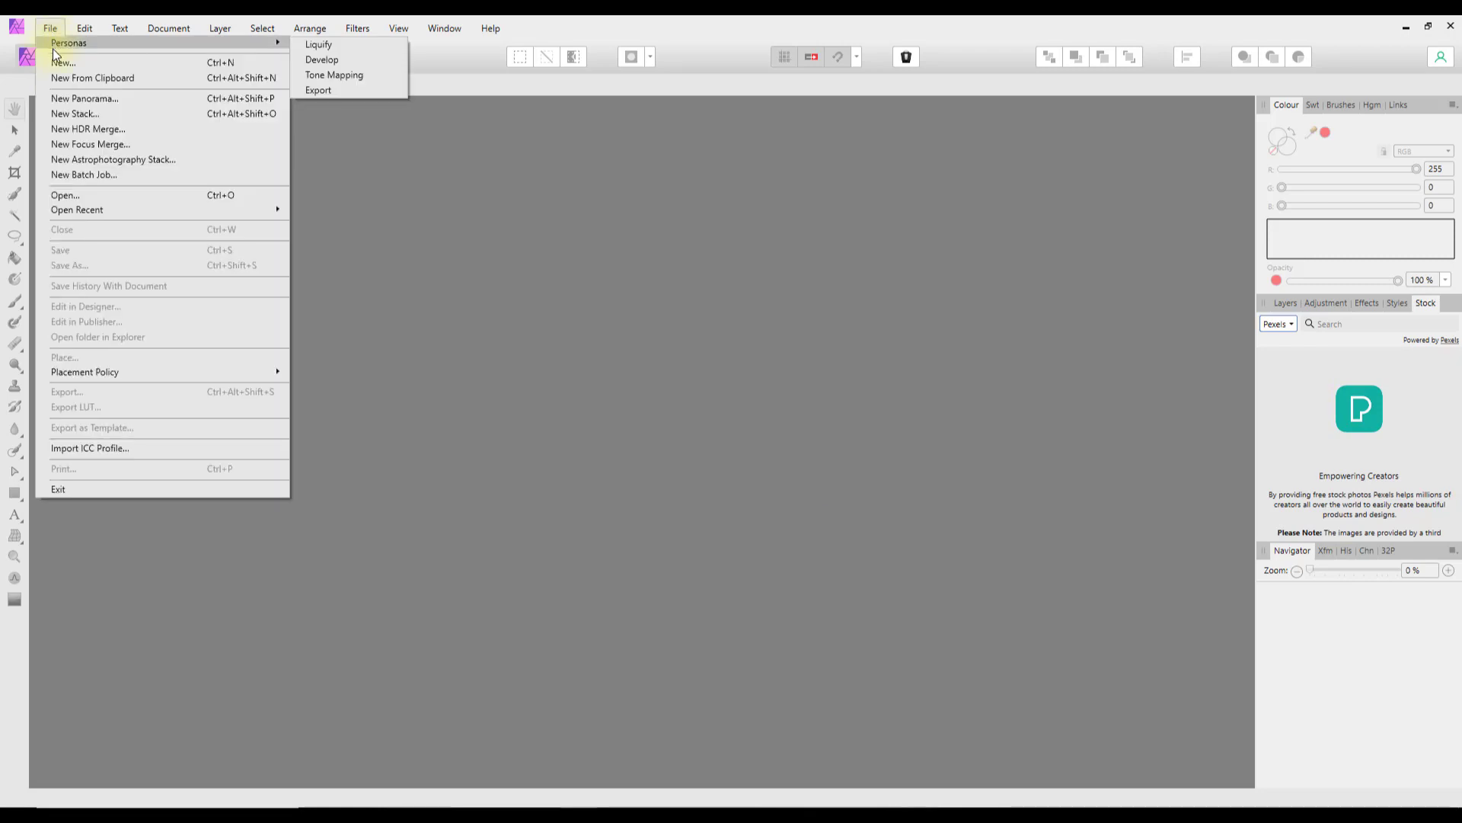
click(63, 65)
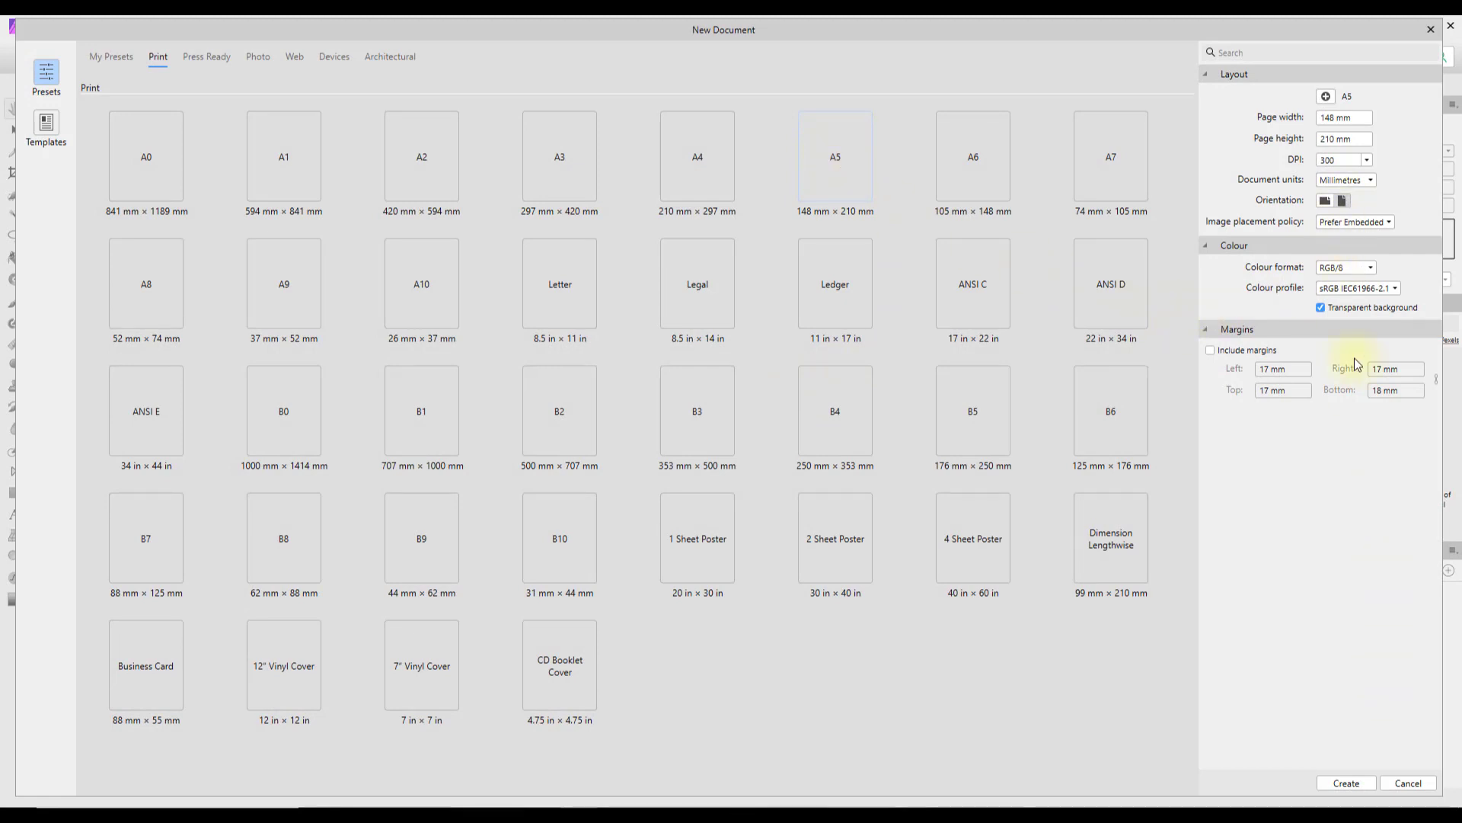
click(1355, 783)
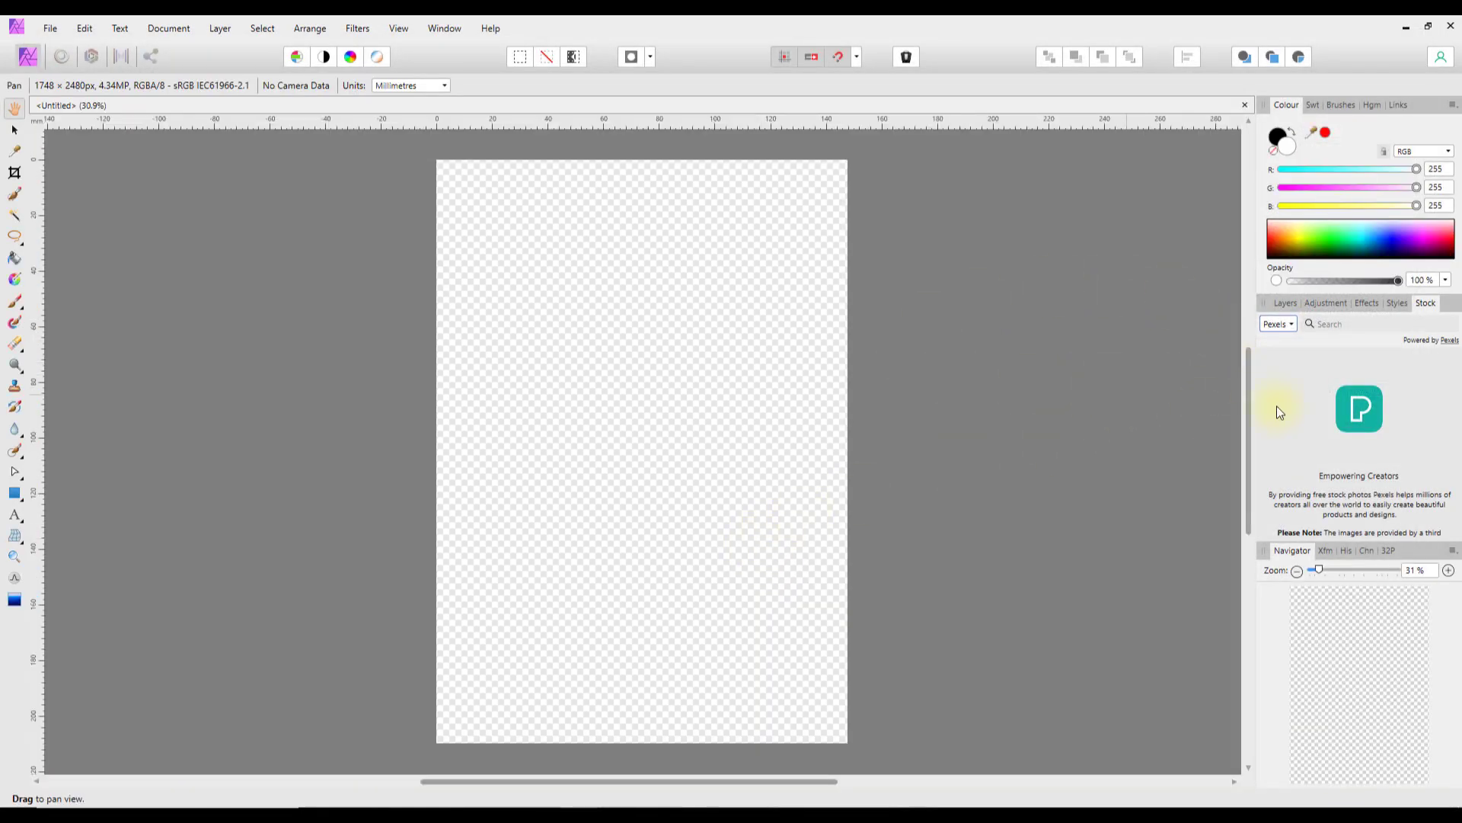
Step: Switch the stock image provider to Pixabay and search it for "tree"
click(1294, 326)
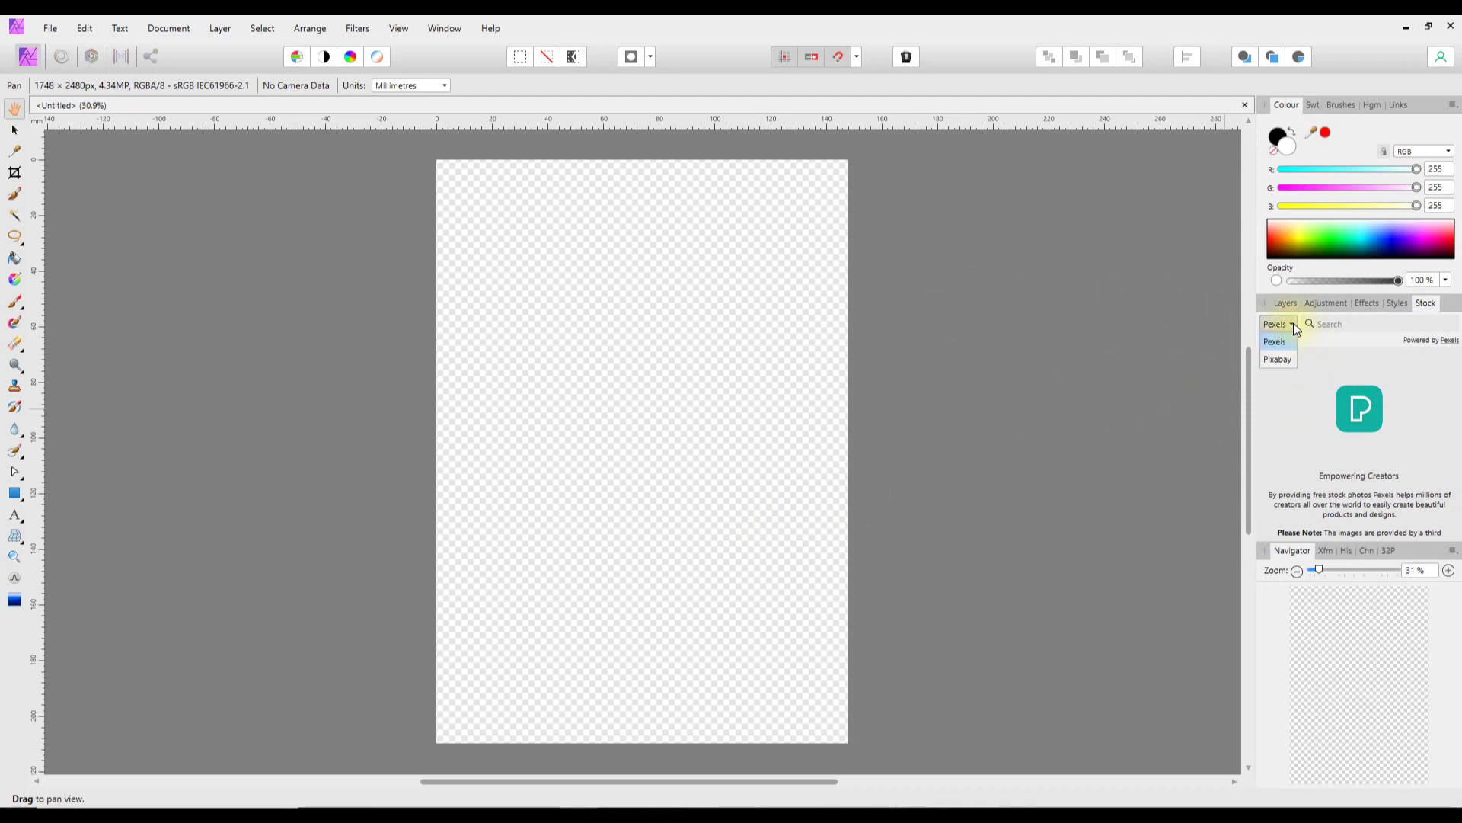
click(1275, 362)
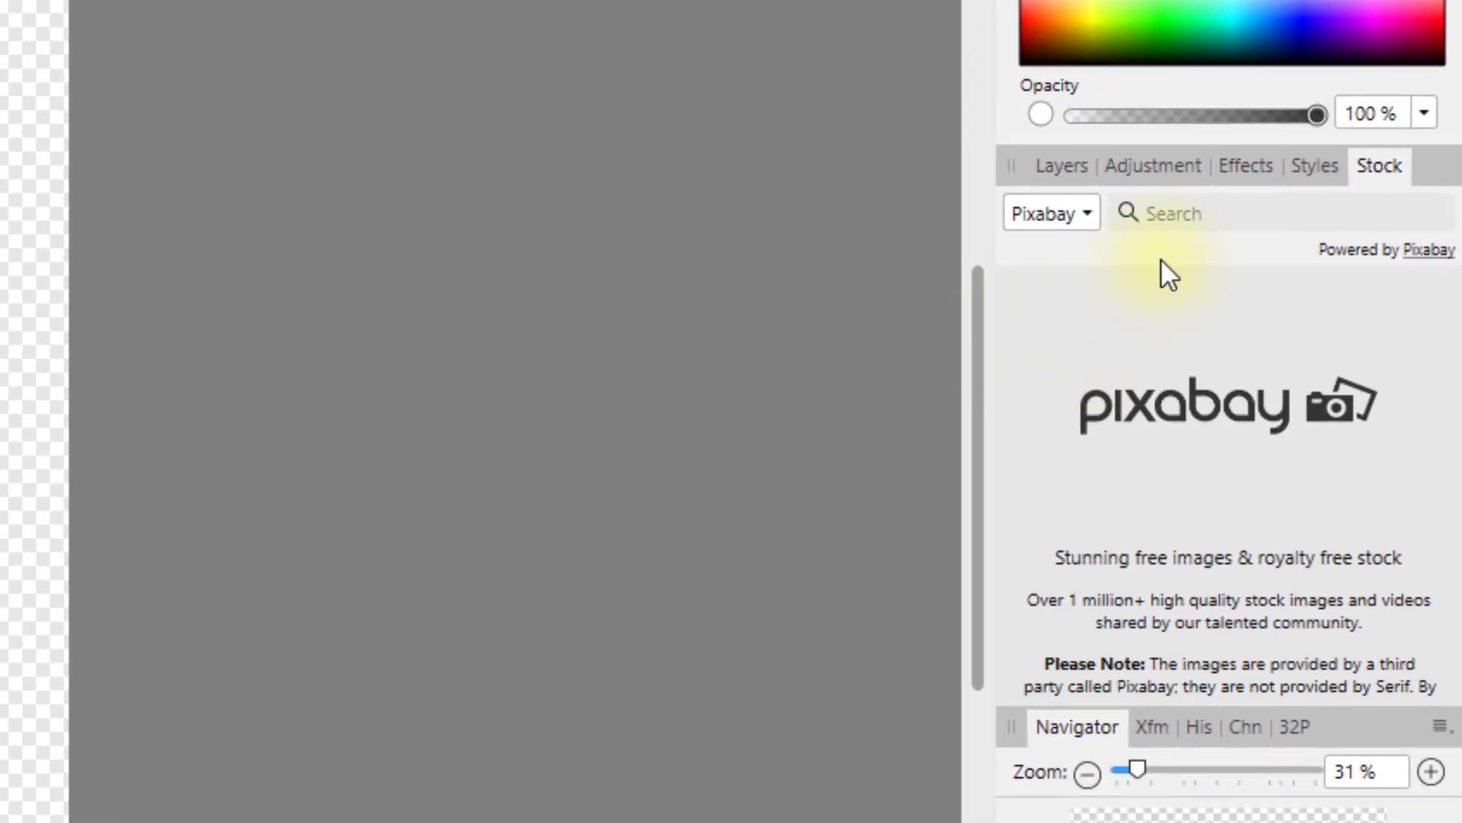
click(1148, 213)
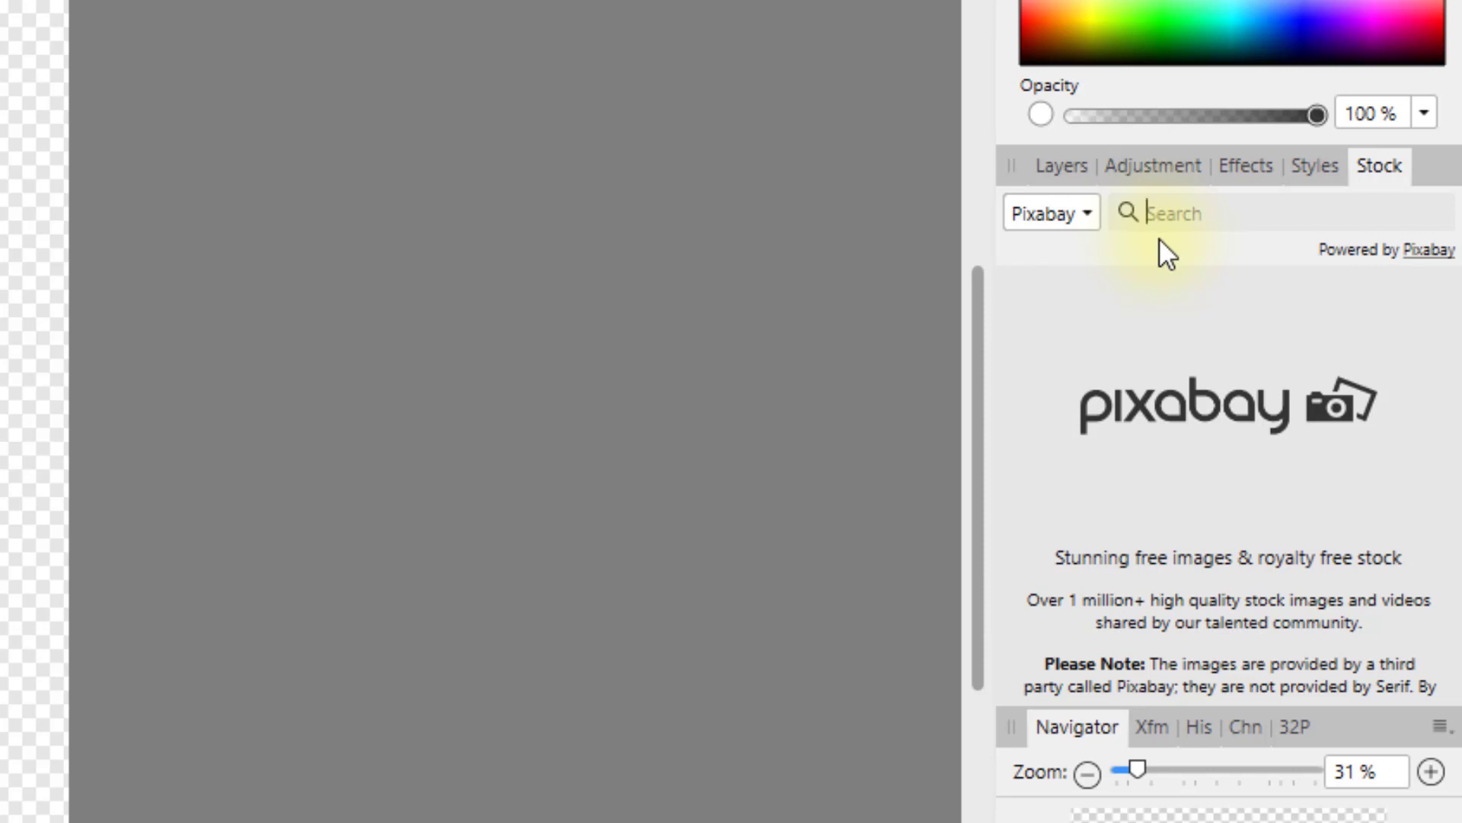
text(tree)
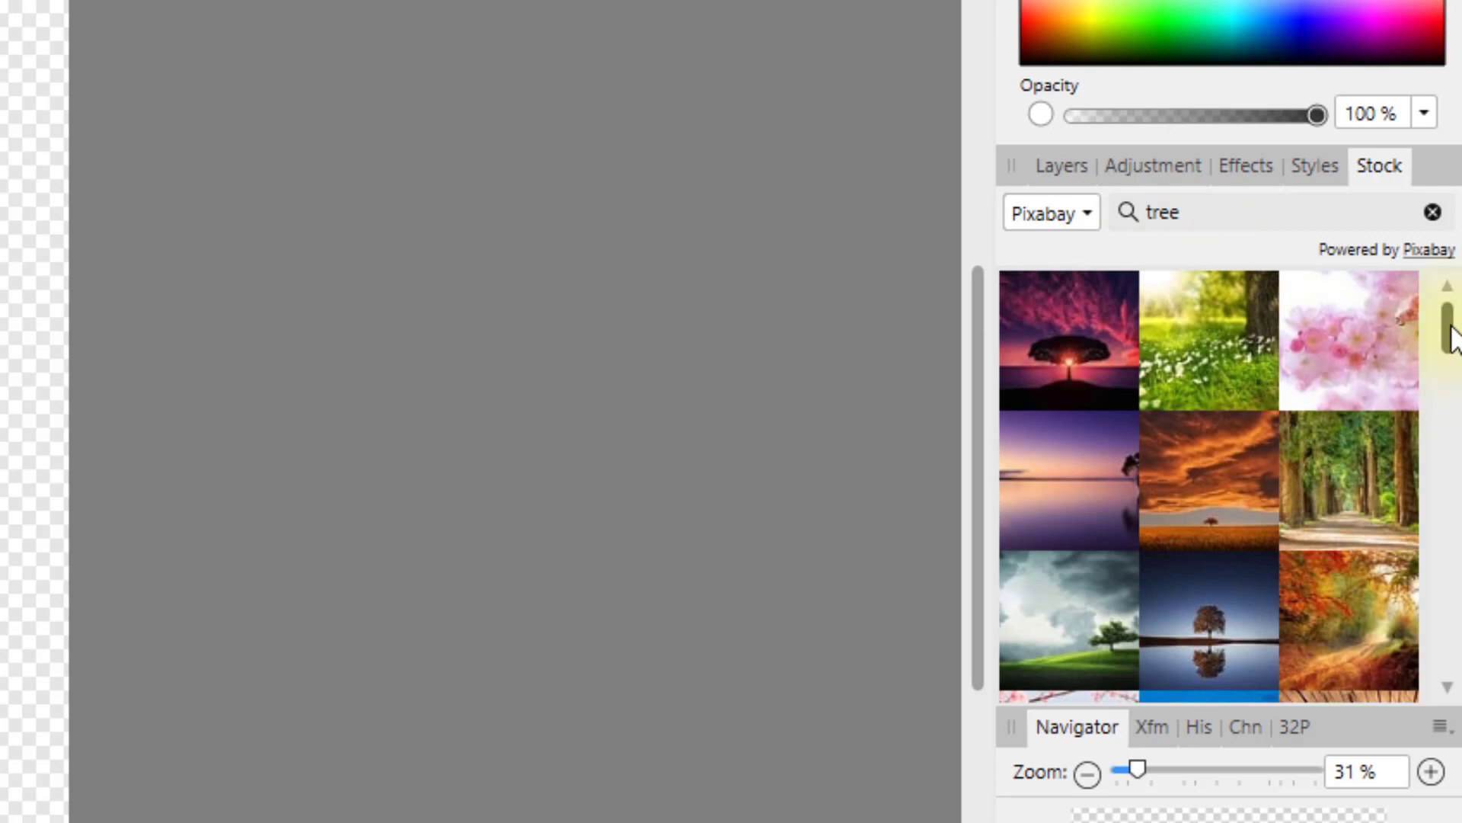
Step: Place the stock photo of the lone tree reflected in water onto the page and dismiss the photo credit
drag(1453, 335, 1454, 383)
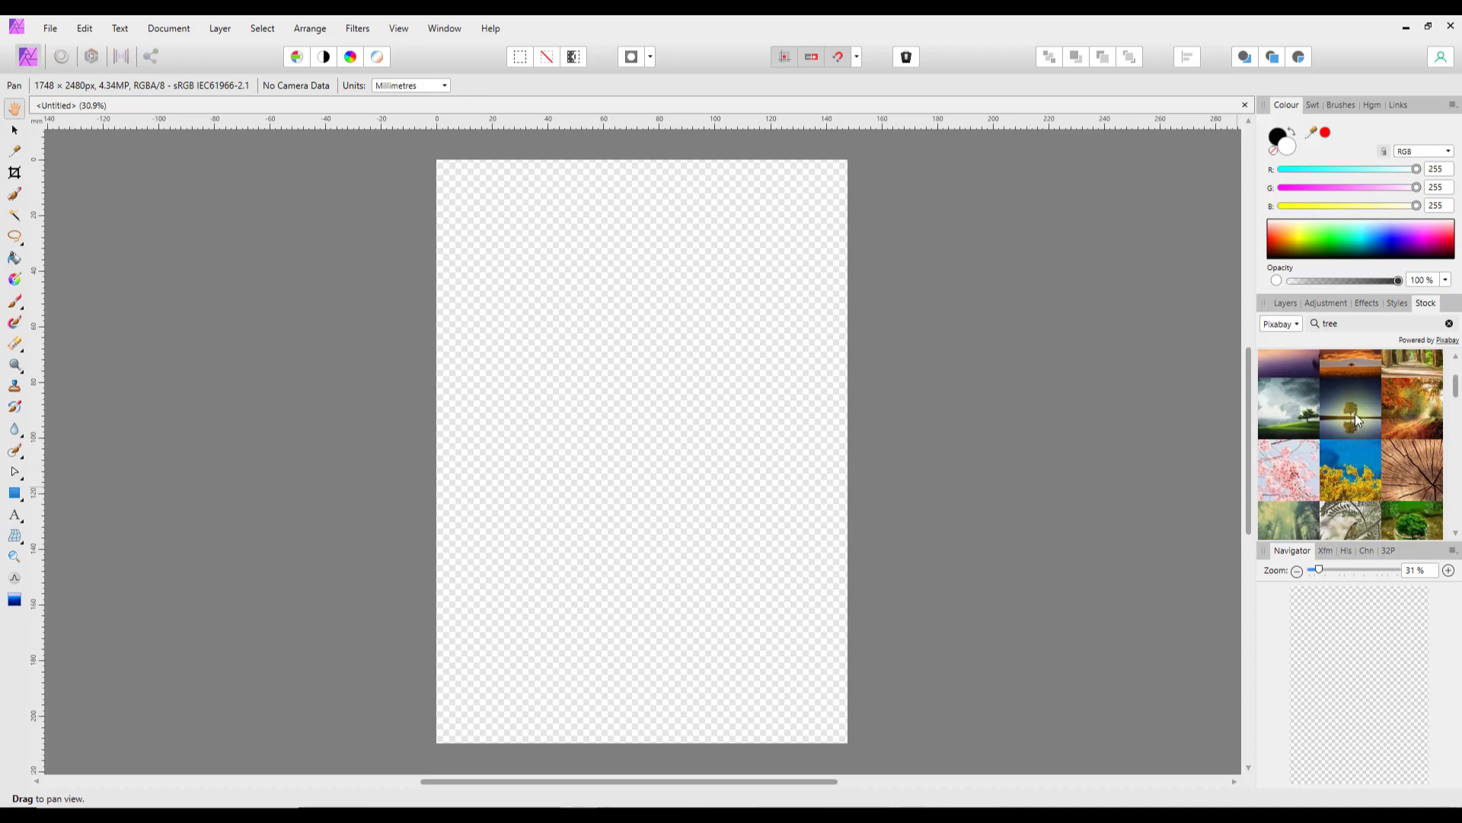
drag(677, 443, 650, 448)
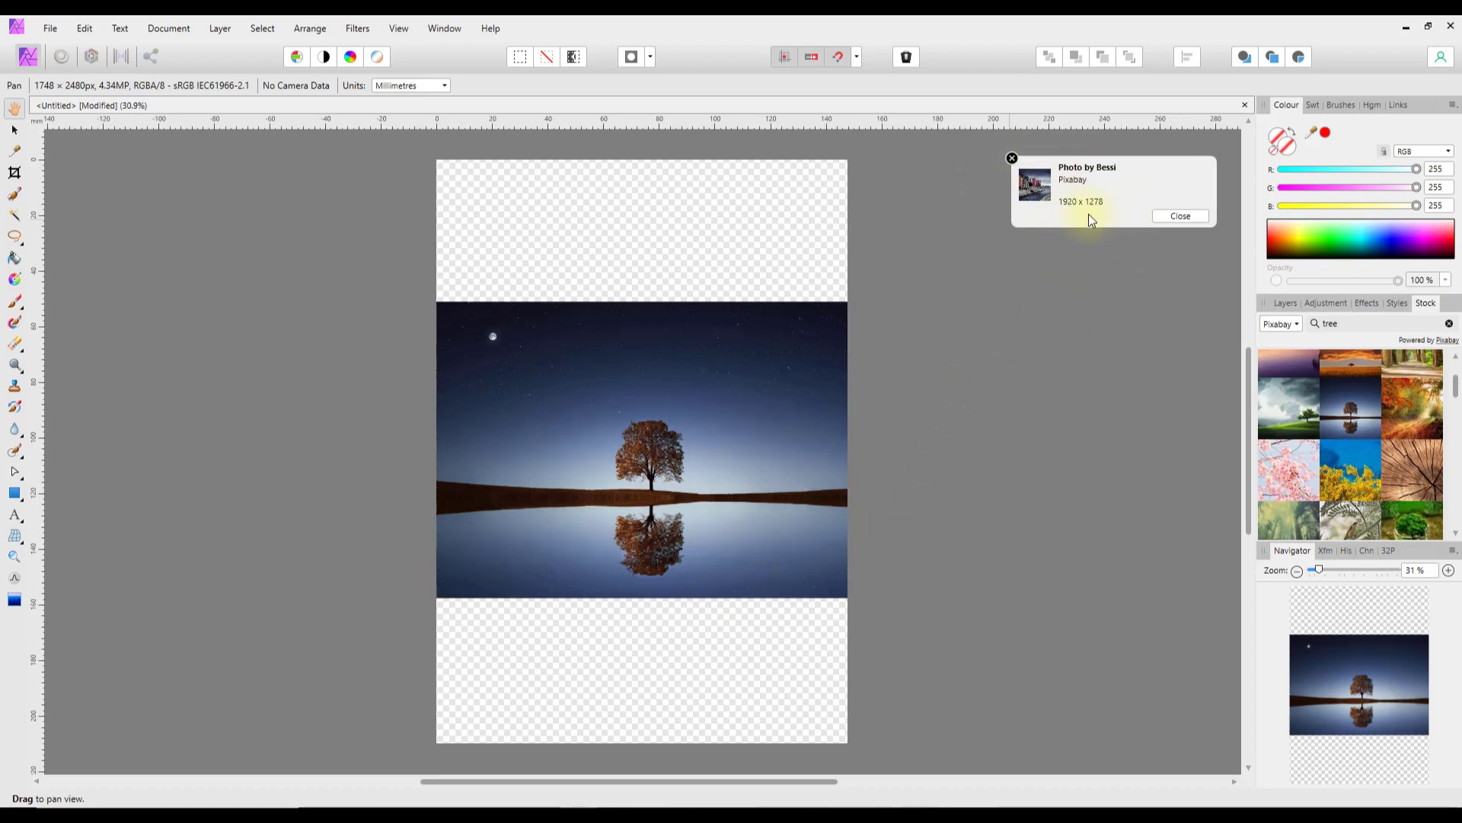
click(1180, 217)
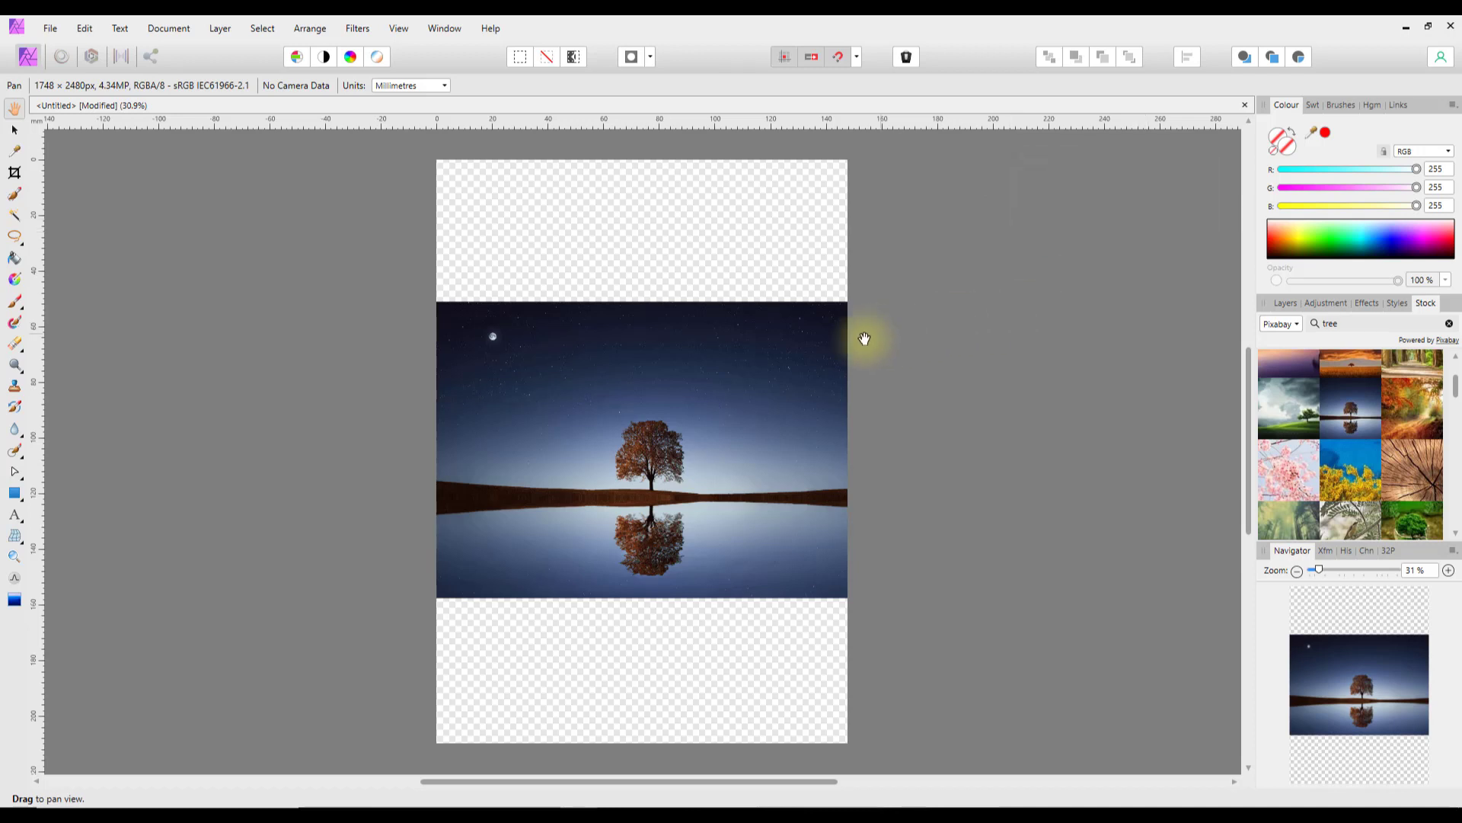
Step: Select the placed tree photo with the Move tool and clip the canvas to its full extent
click(14, 131)
click(486, 343)
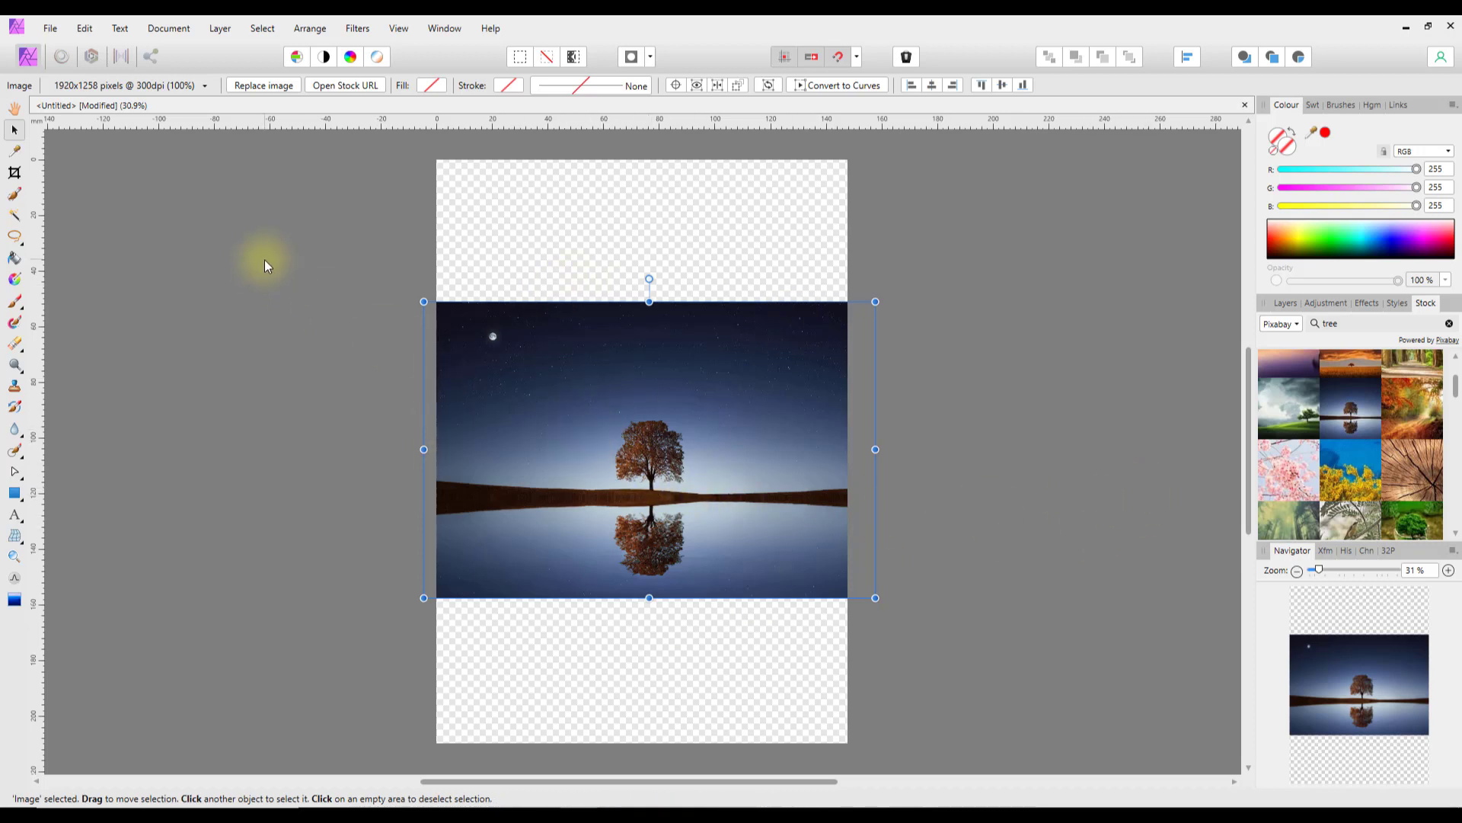
click(172, 30)
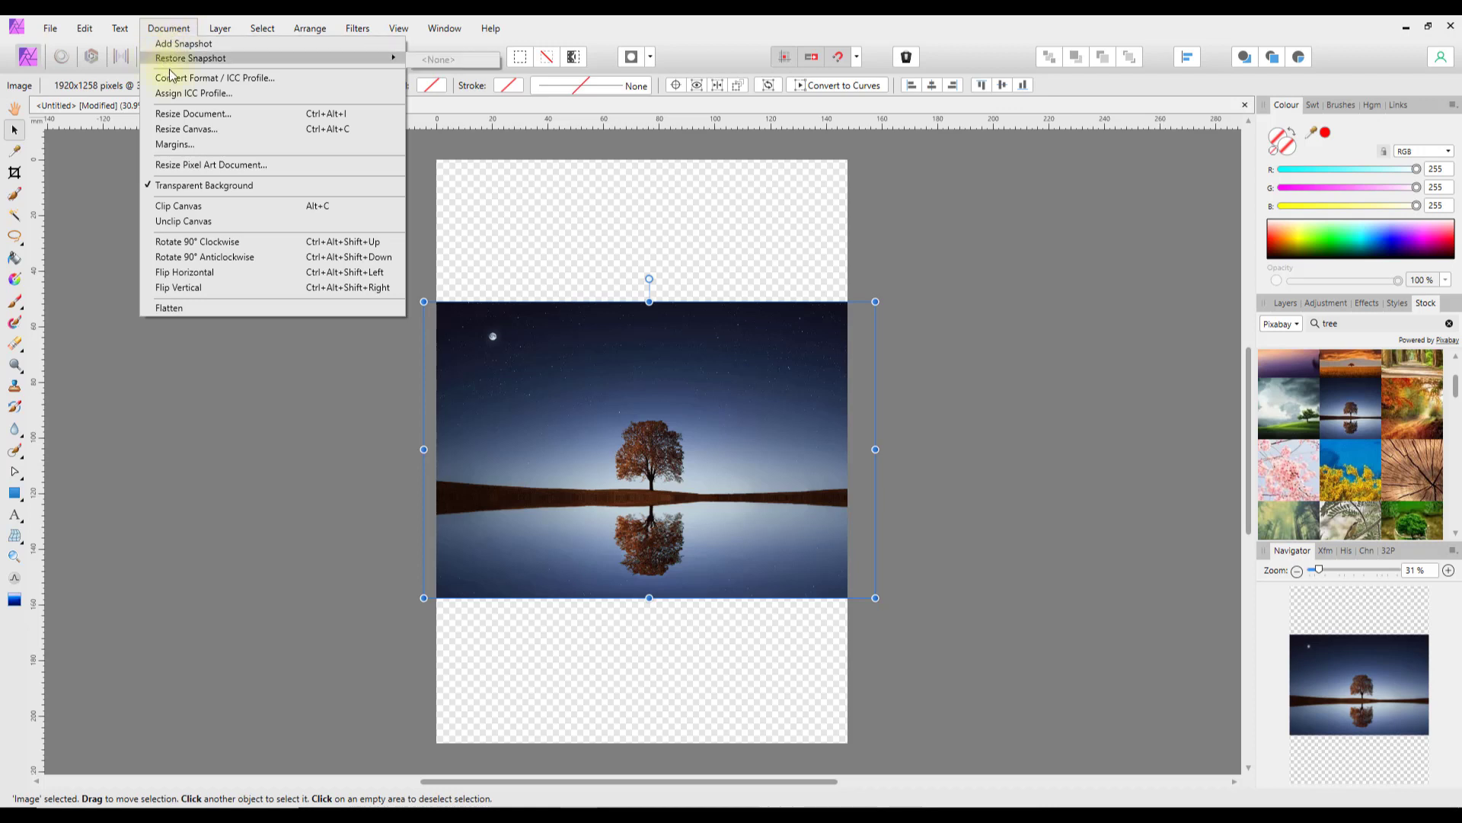
click(181, 210)
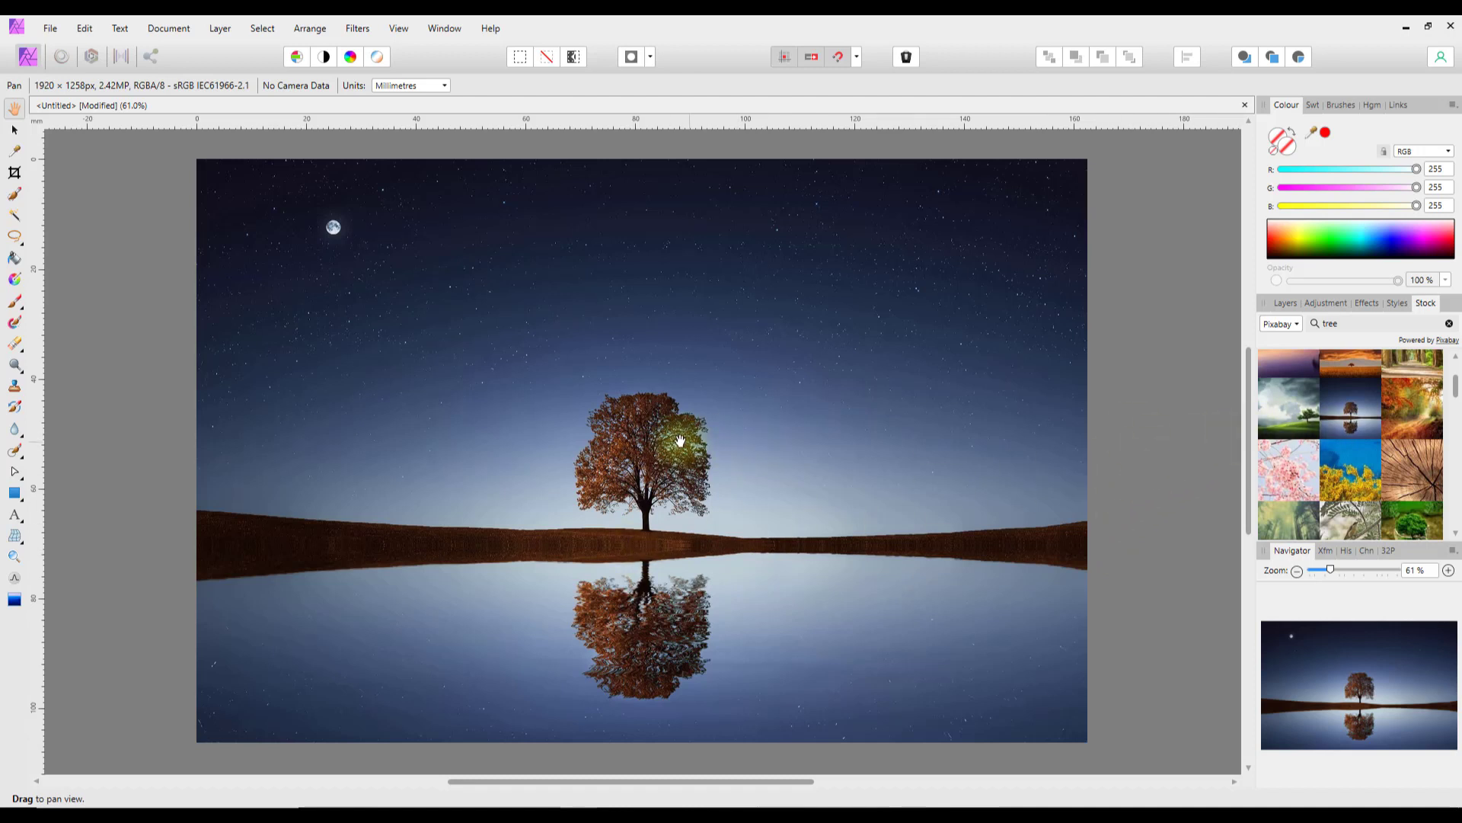
click(174, 31)
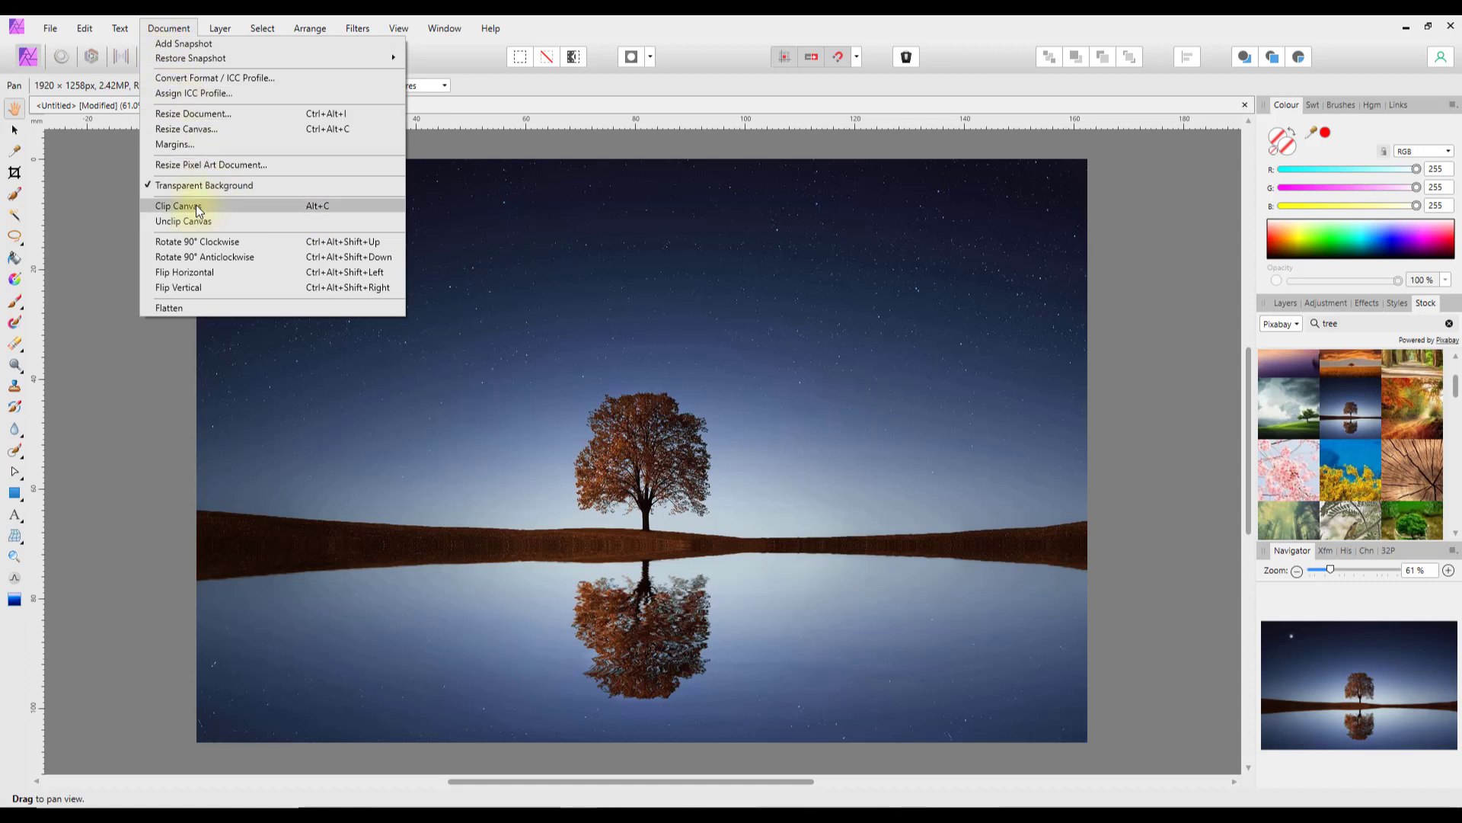
click(1166, 259)
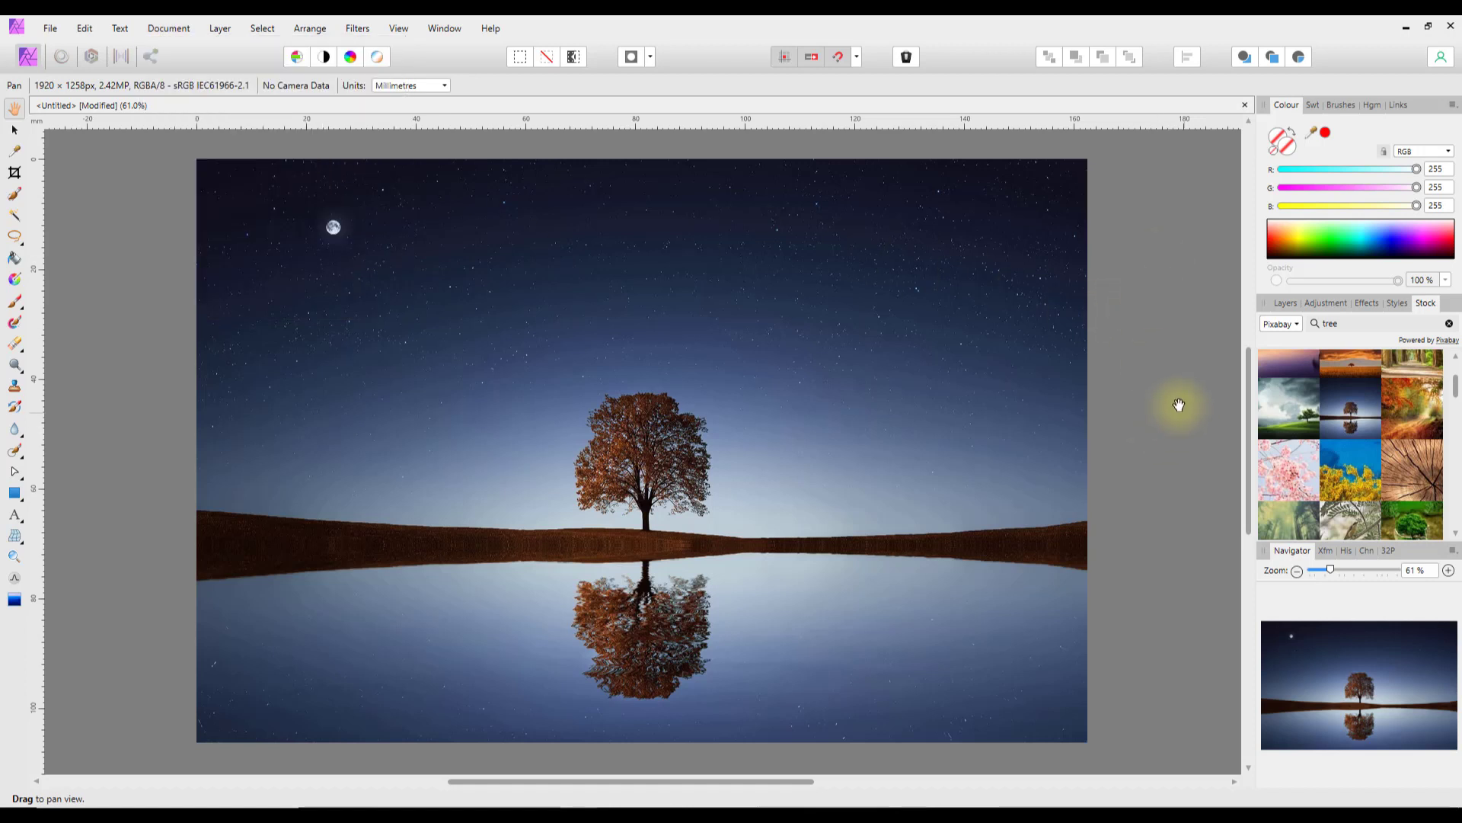
click(1347, 419)
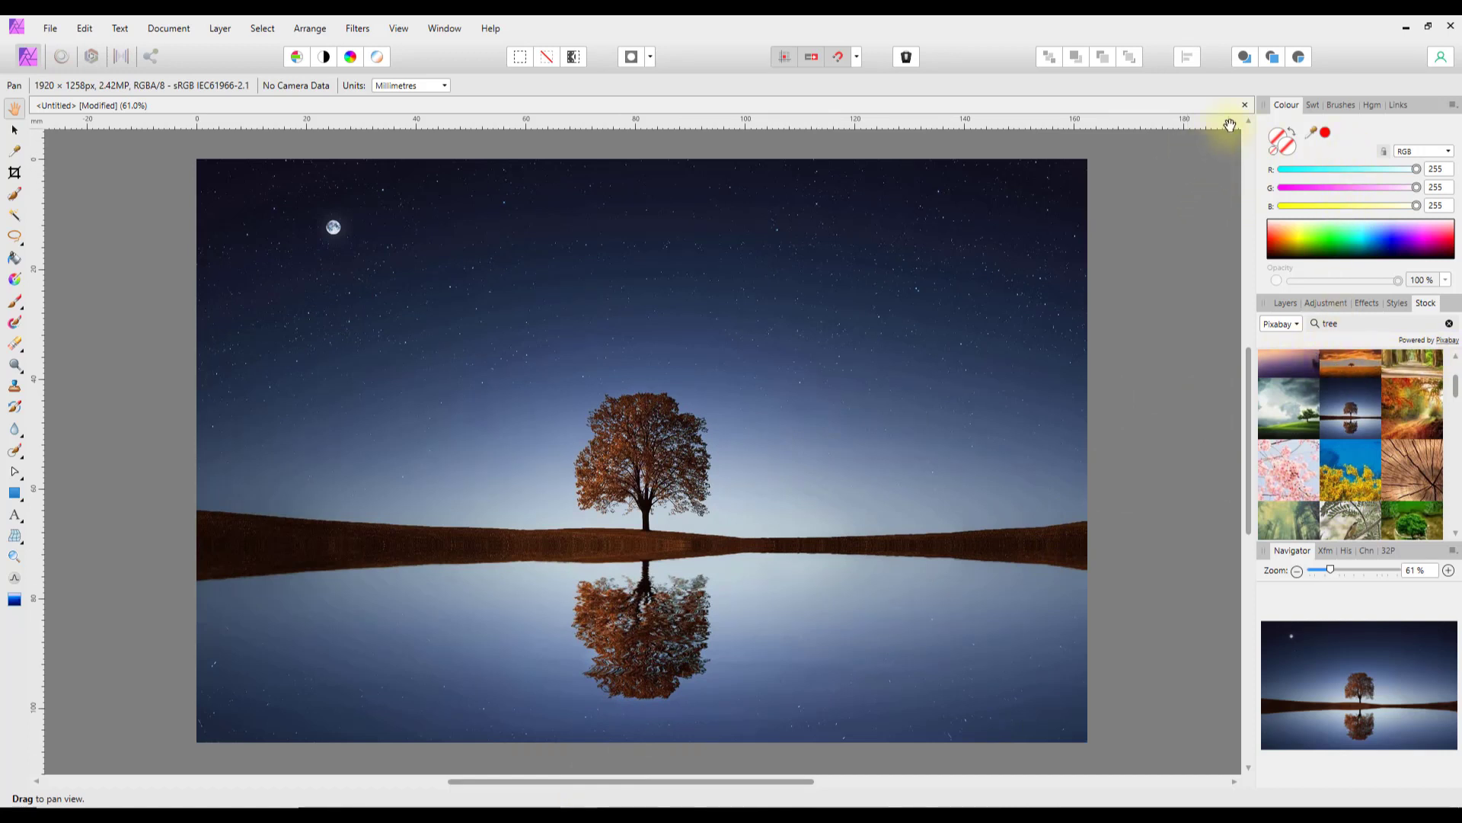
Step: Close the tree photo document without saving and create a new blank A5 portrait document at 300 DPI
click(1245, 106)
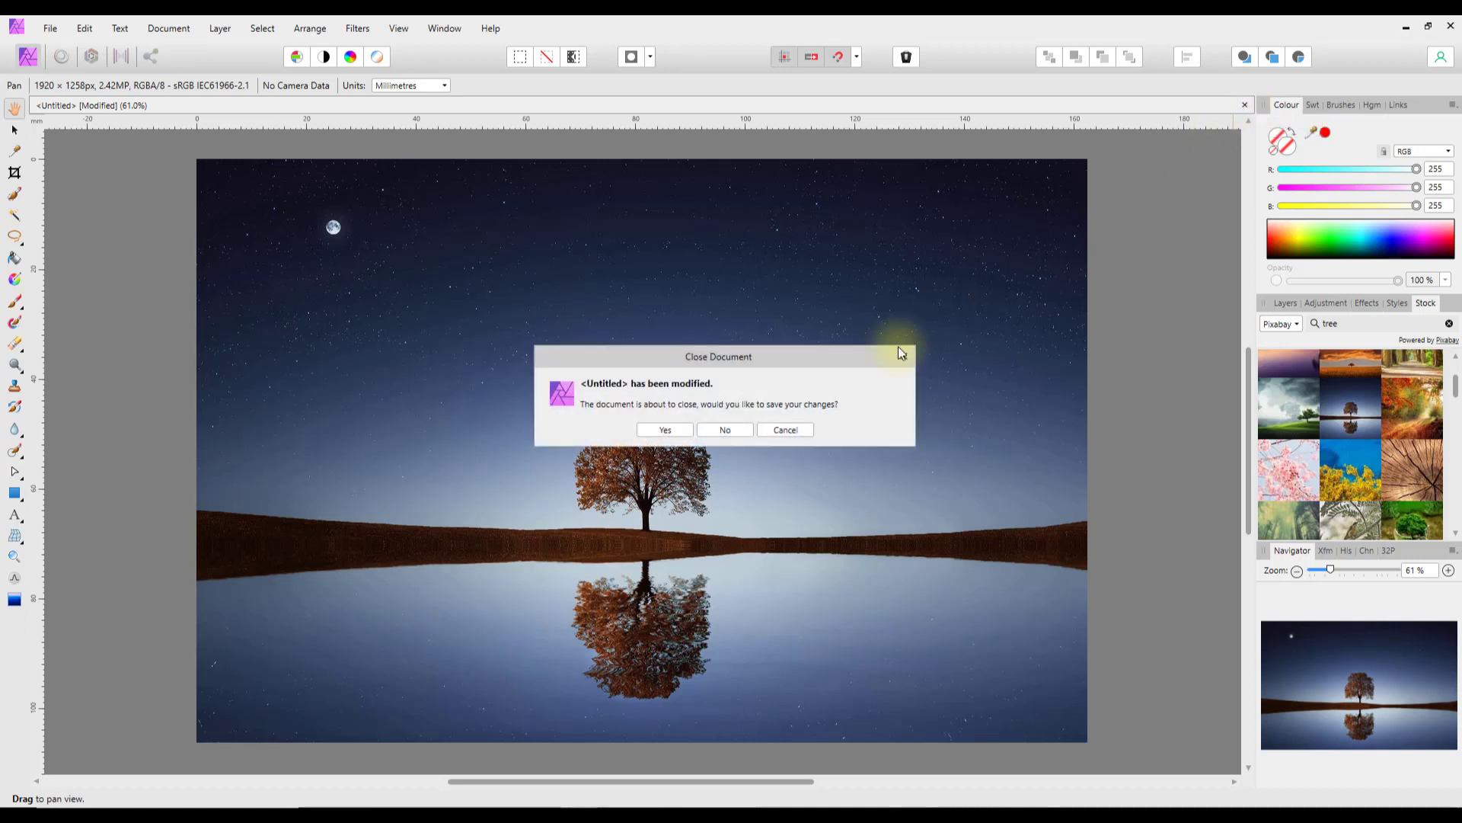
click(714, 431)
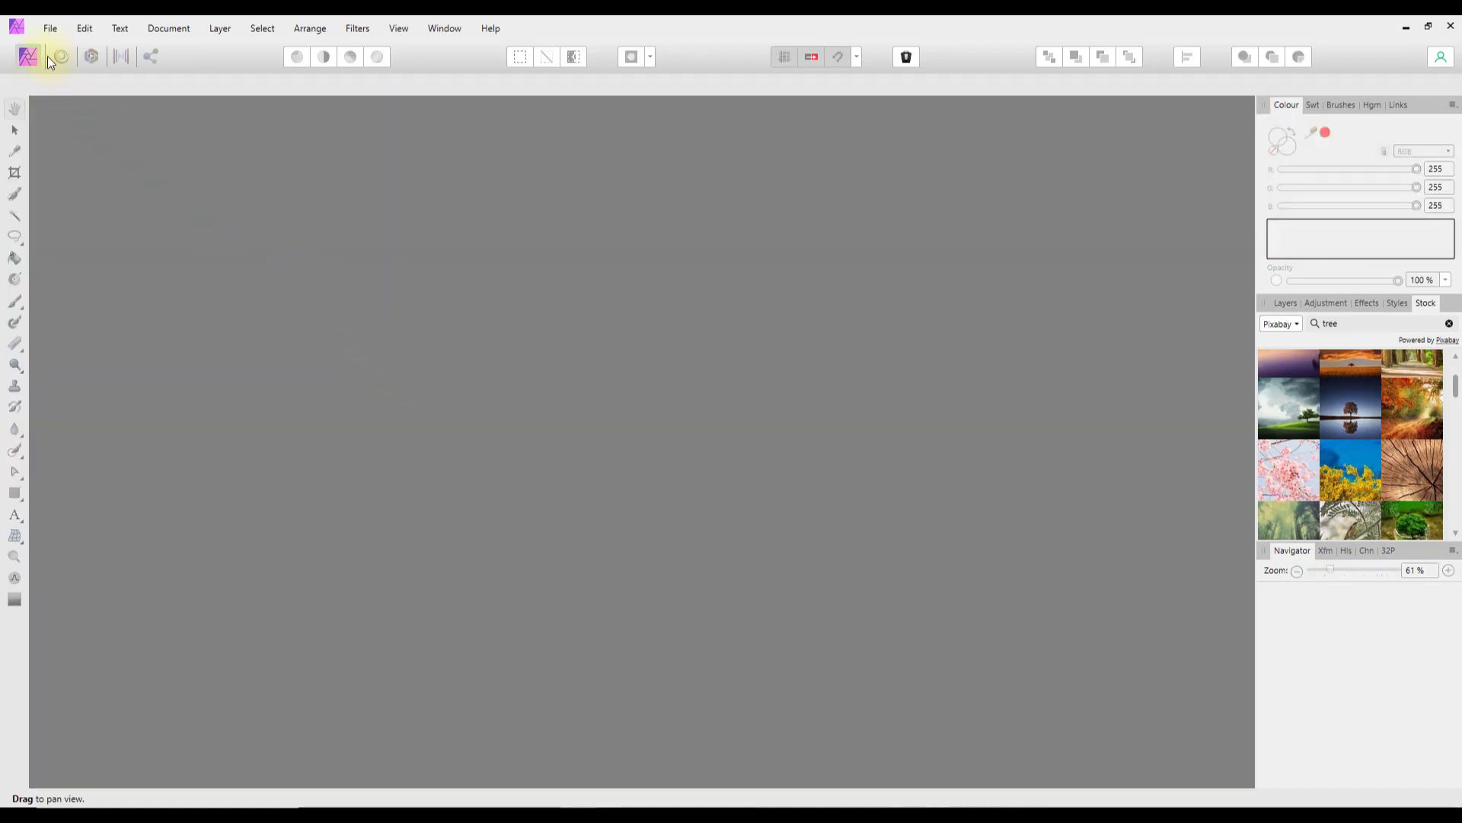
click(50, 28)
click(61, 68)
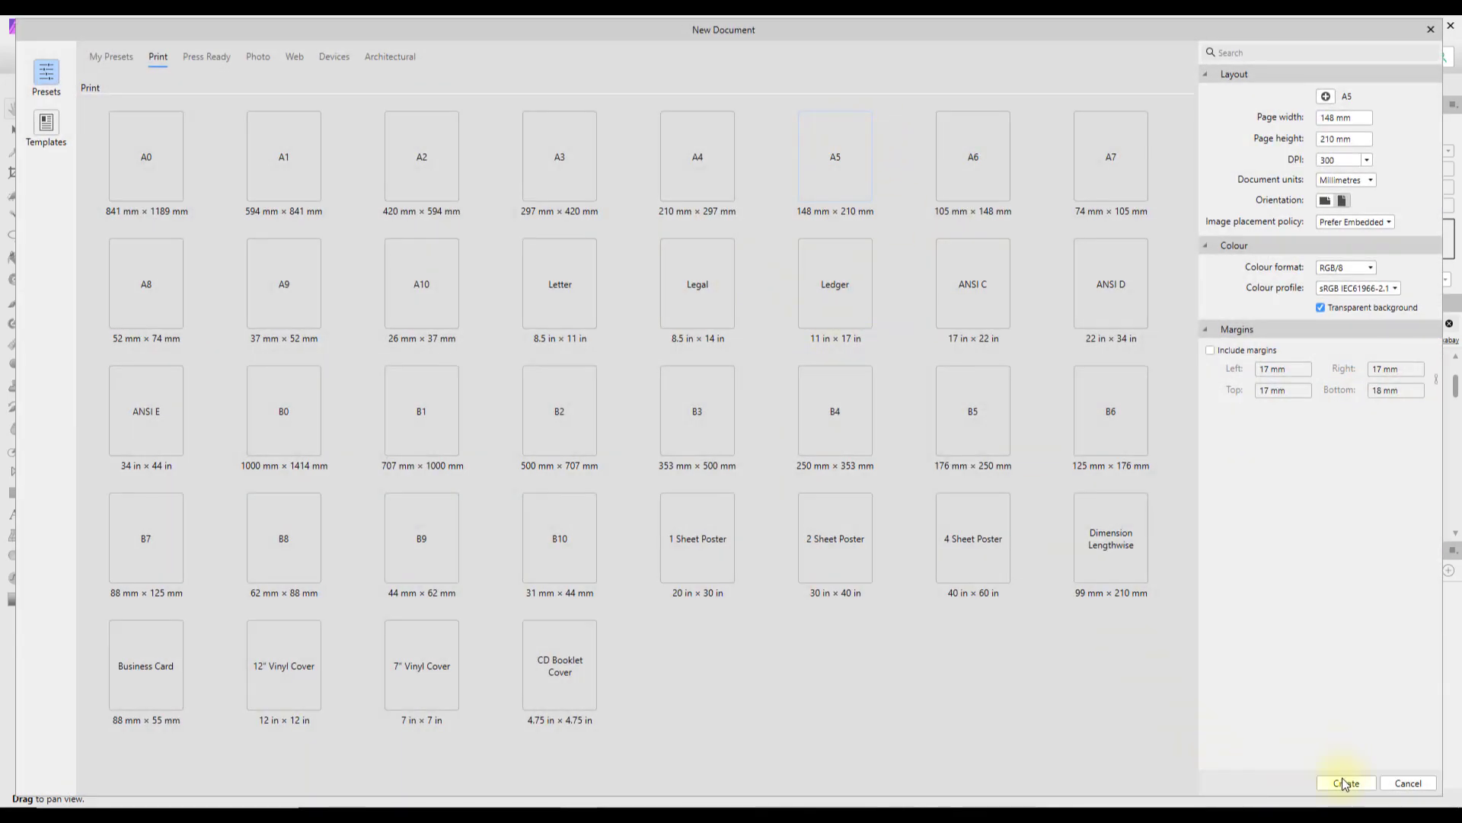
click(1344, 783)
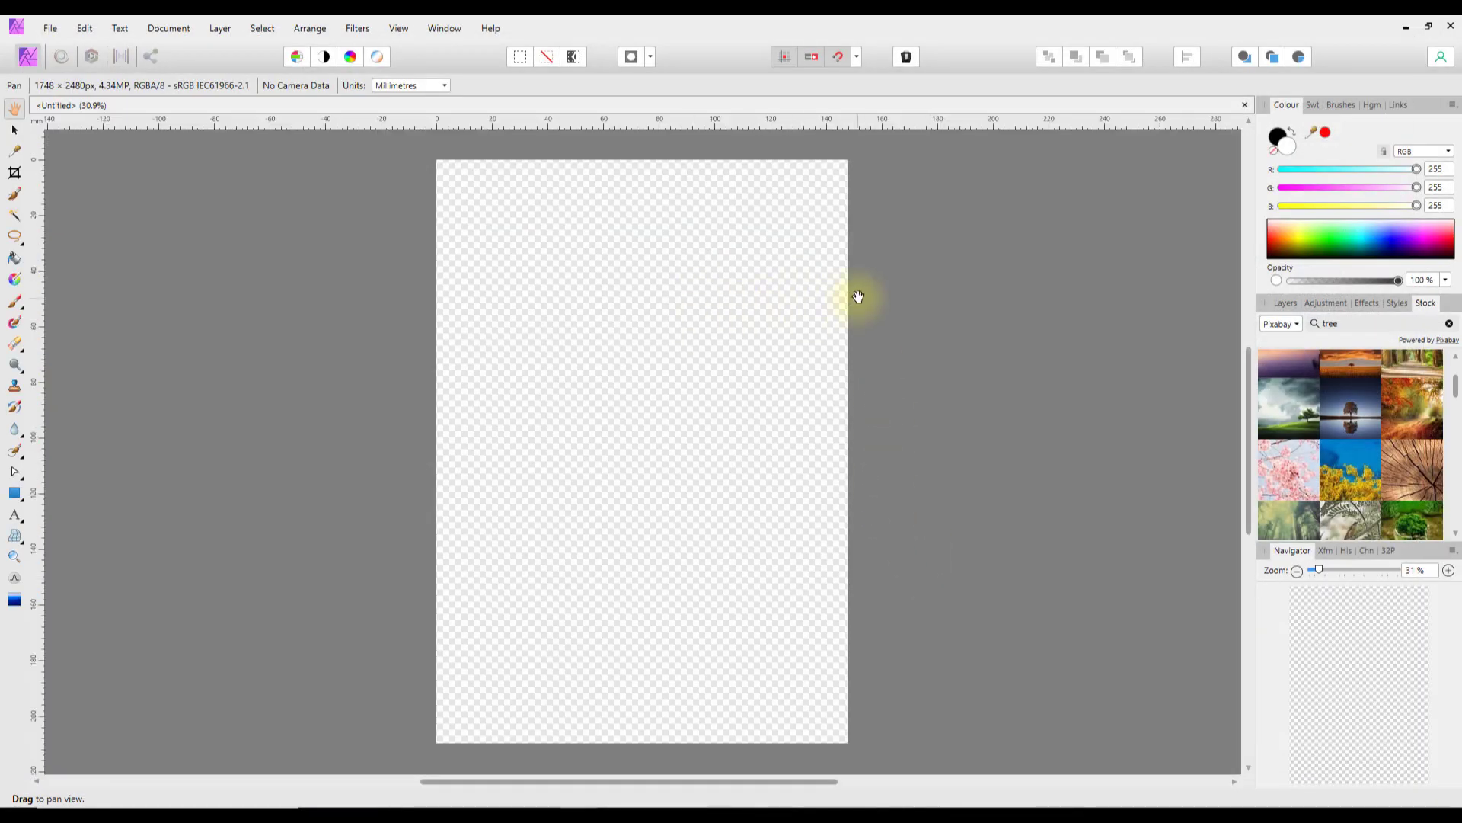
Step: Show the Brushes panel, activate the Paint Brush tool and choose the 4 px Basic brush
click(1341, 108)
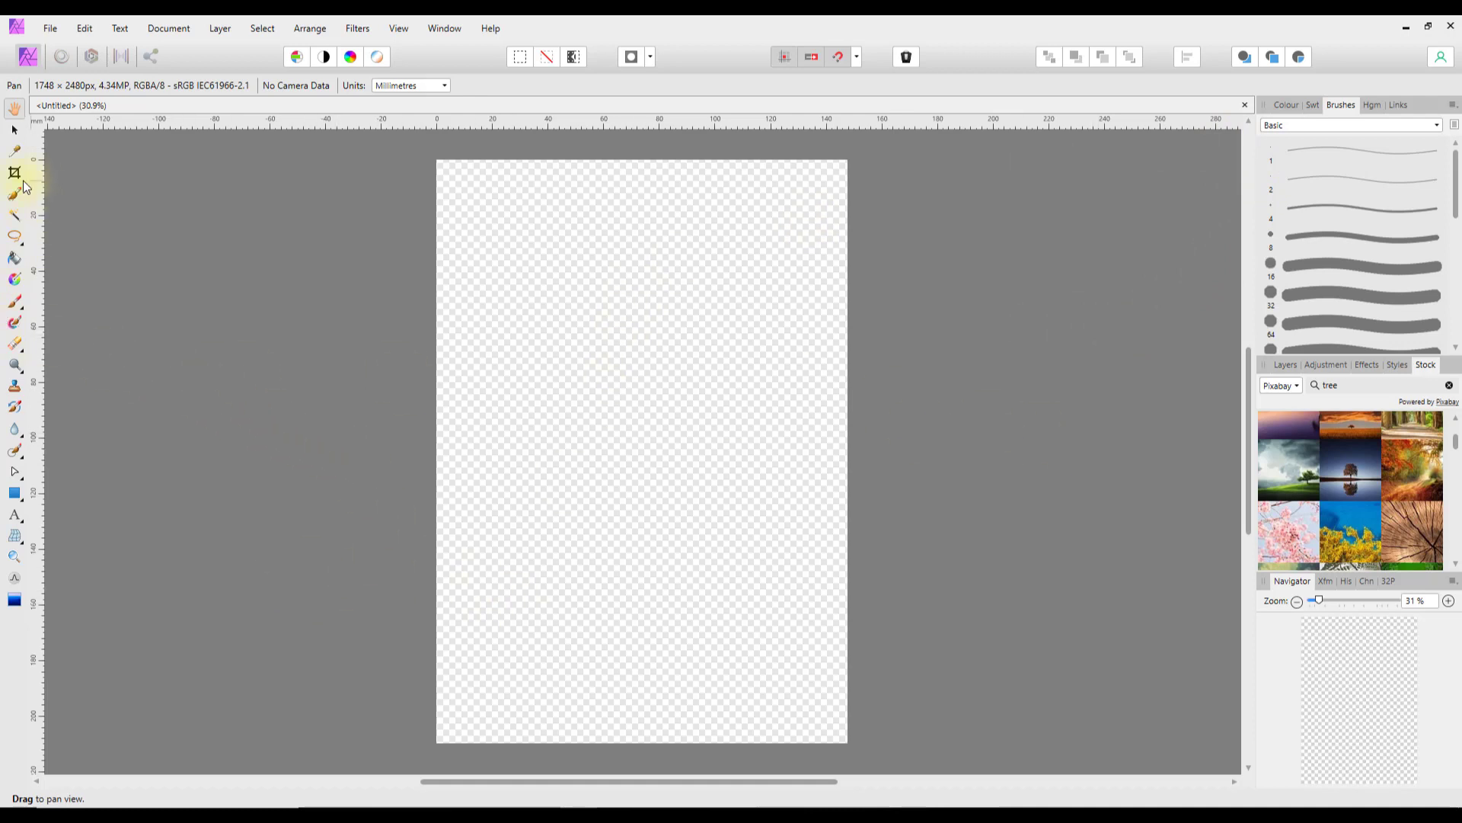
click(15, 305)
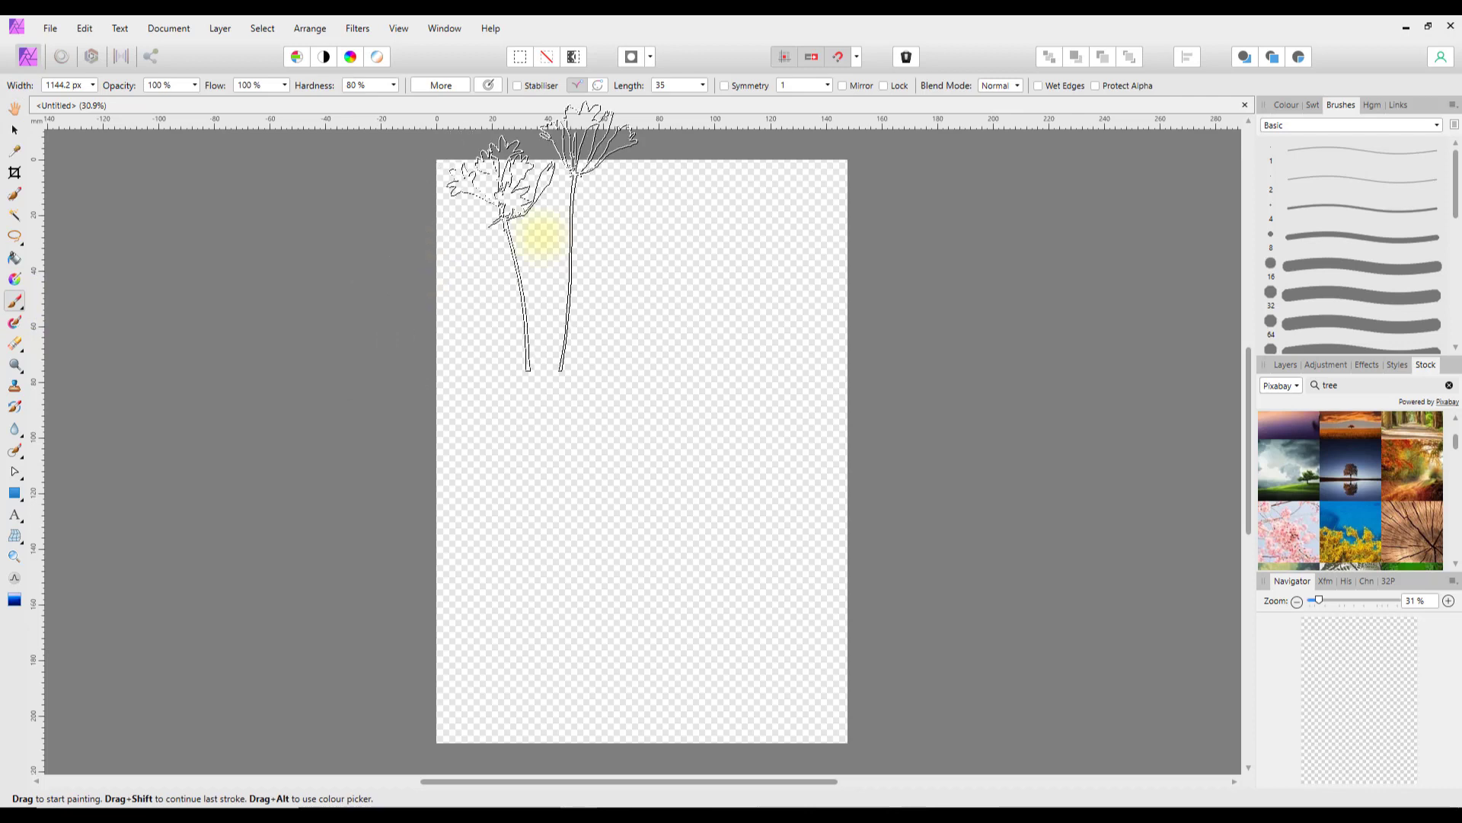
click(1340, 209)
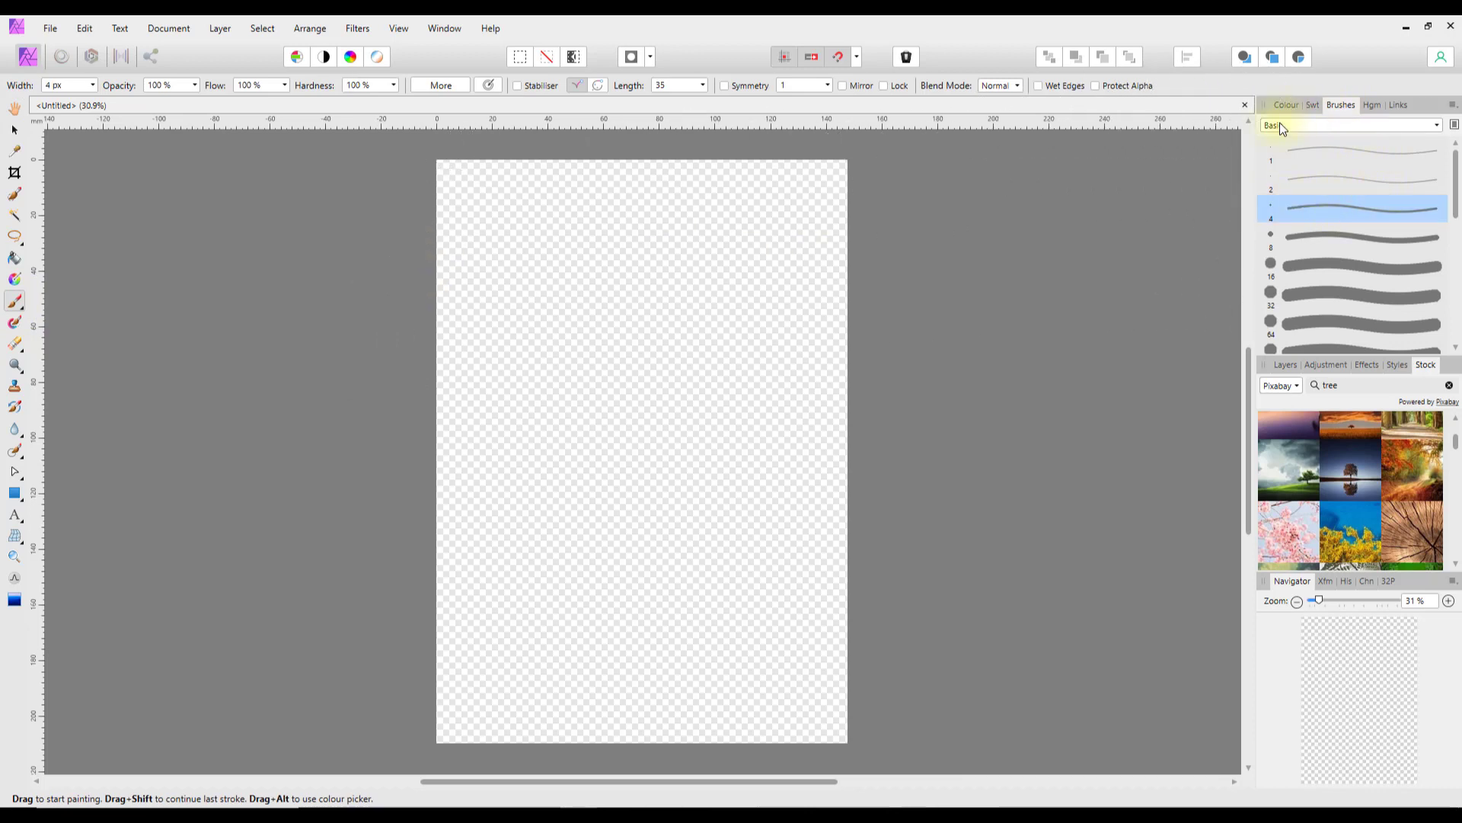
Step: Review the available brush categories and keep the Basic category selected
click(1438, 128)
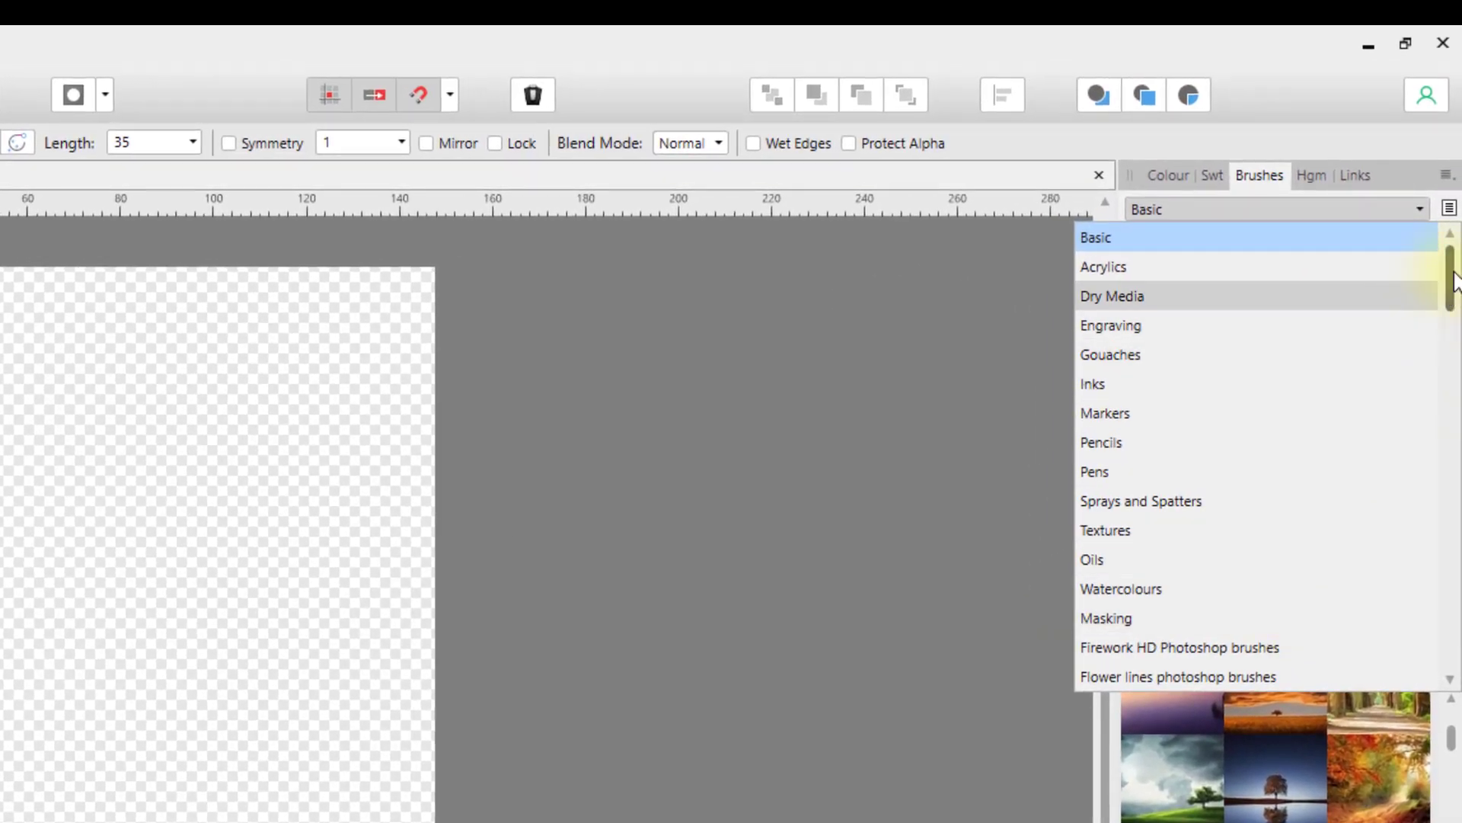
click(1369, 236)
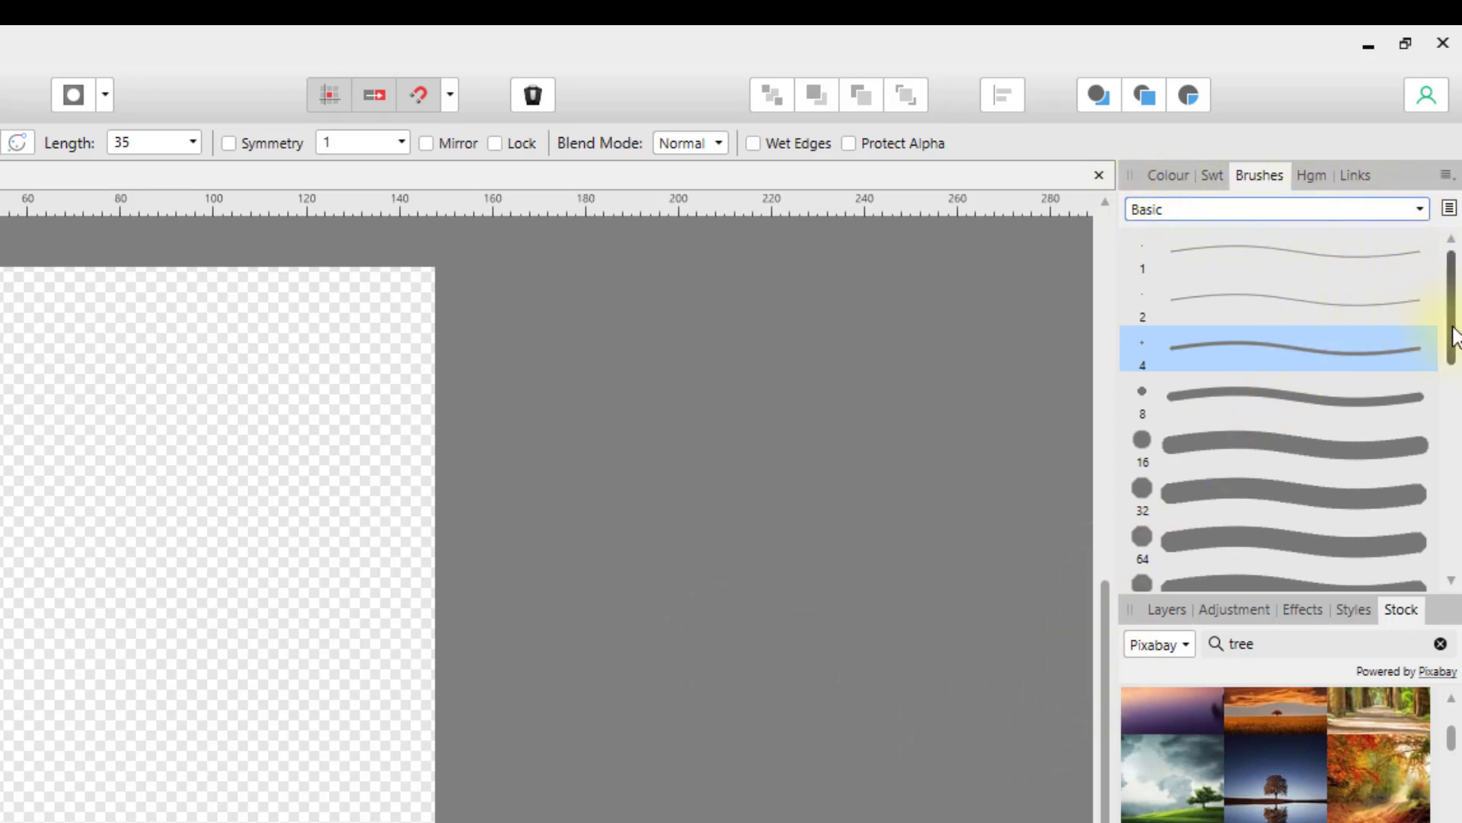
mouse_move(1455, 312)
mouse_down()
mouse_move(1445, 455)
mouse_move(1458, 310)
mouse_up()
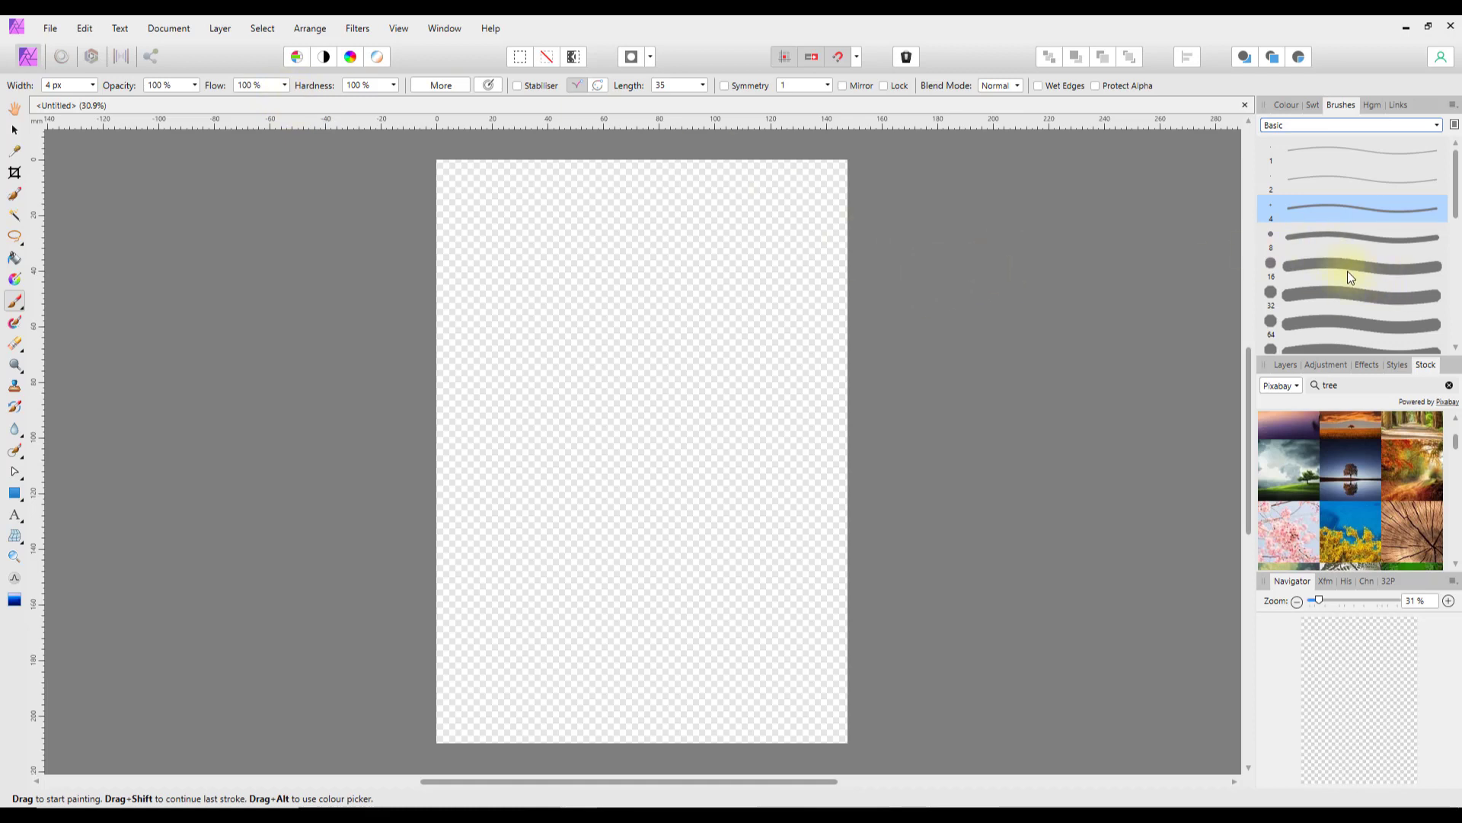
Step: Select the softer 16 px brush with 25% hardness and look through the rest of the Basic brushes
drag(1457, 189, 1460, 250)
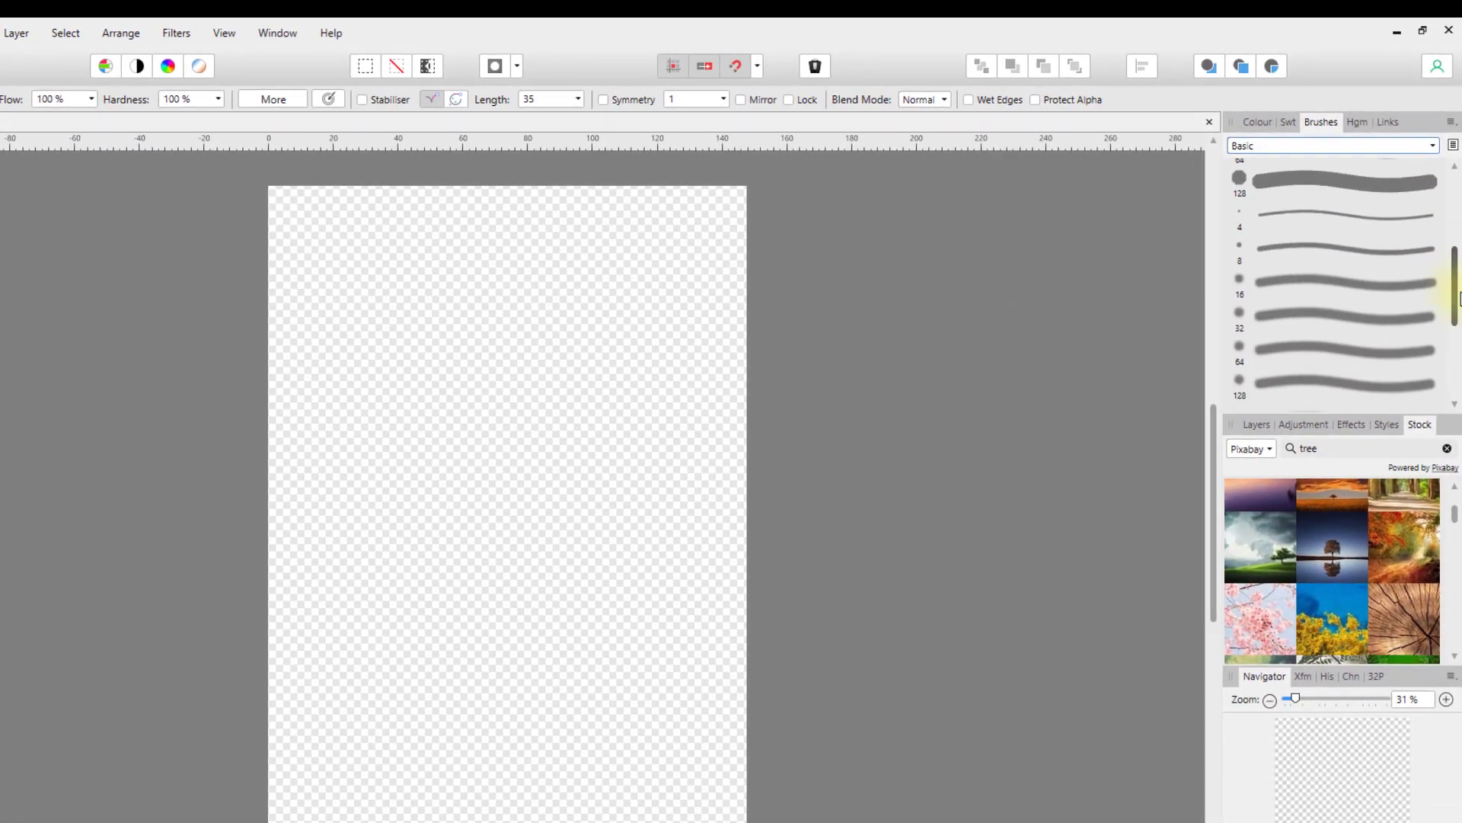
click(1322, 284)
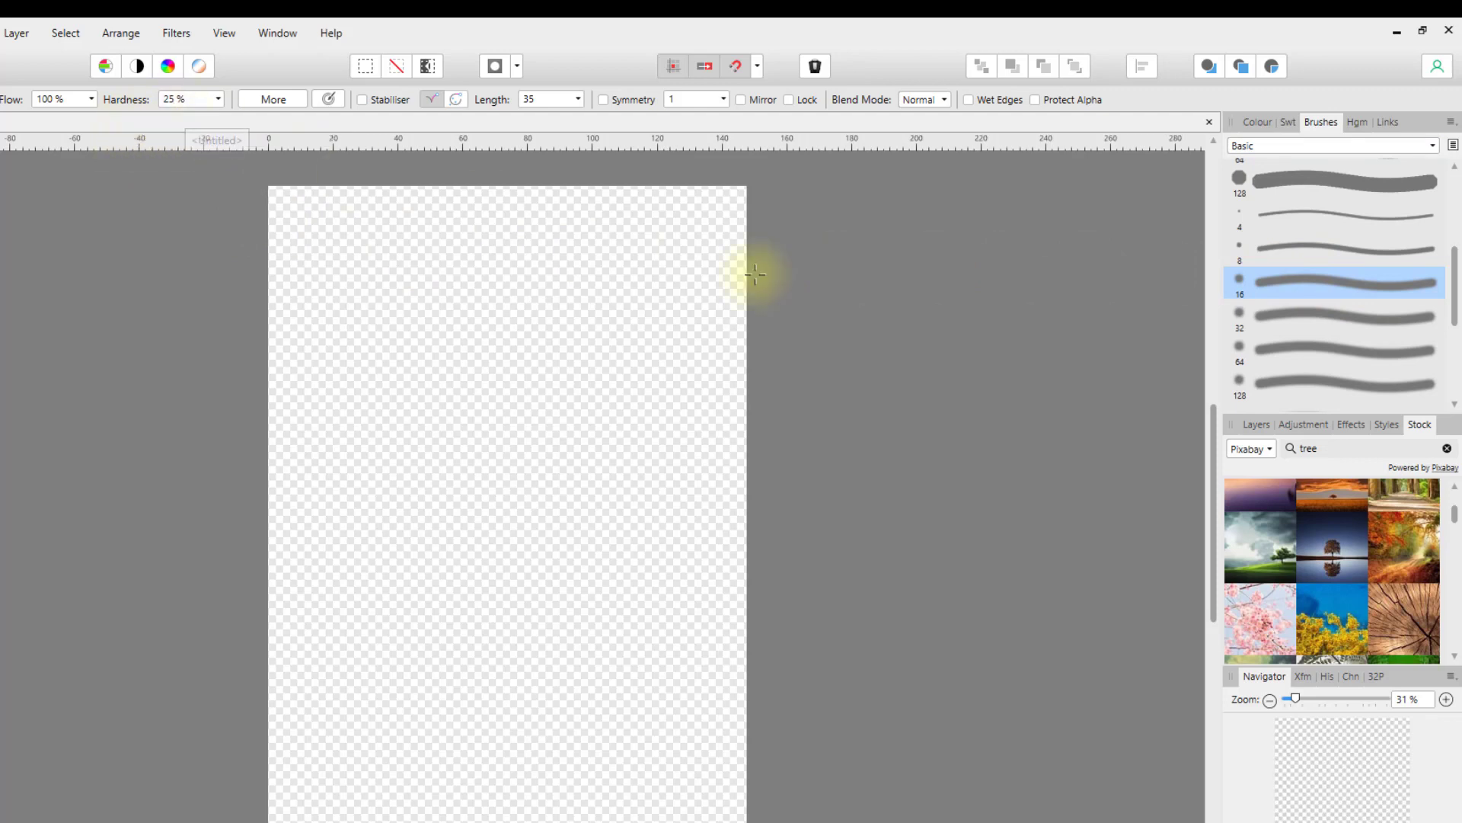
drag(1455, 278, 1457, 297)
scroll(1450, 295, down, 4)
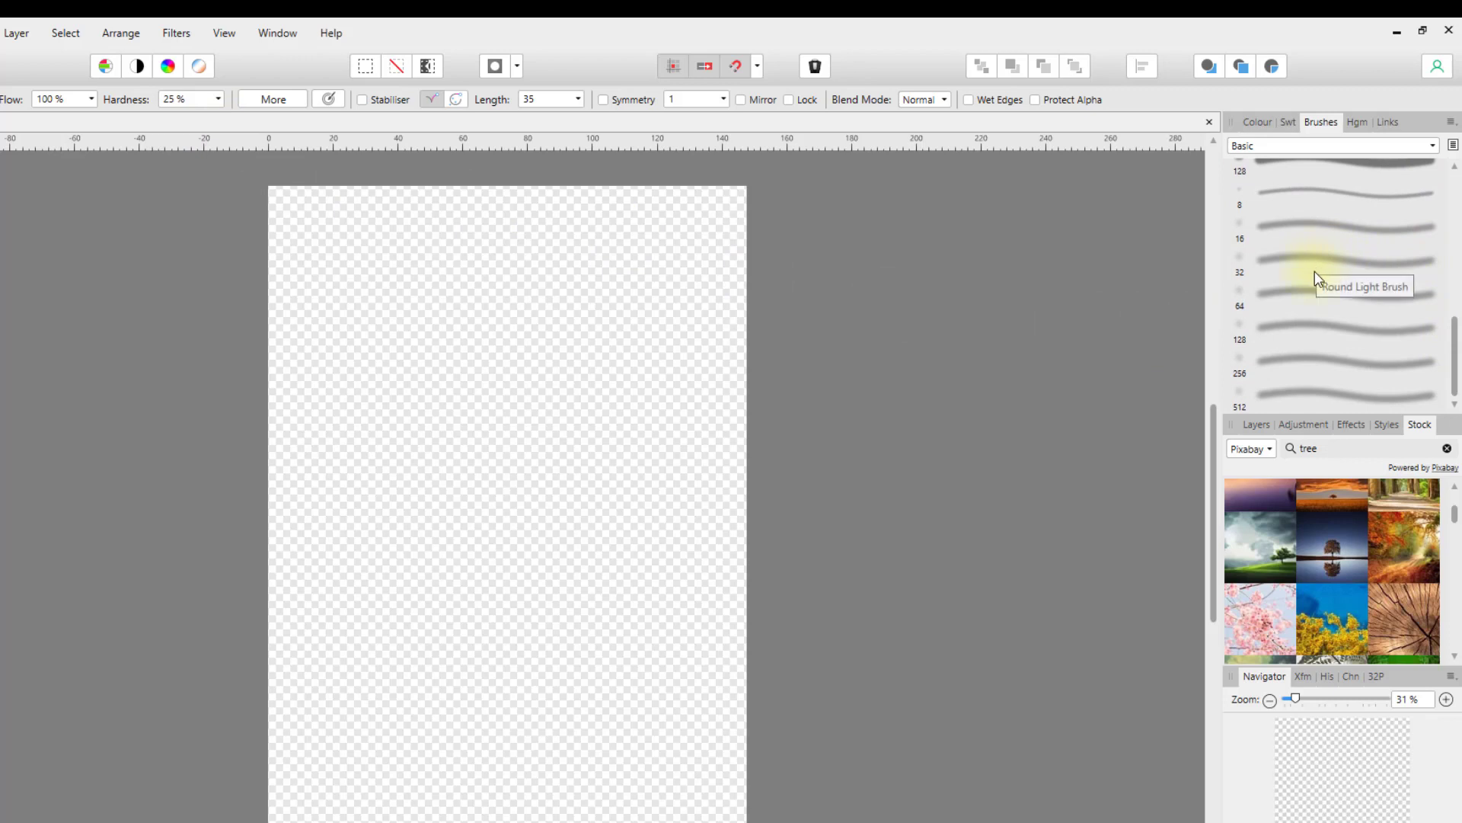
Step: Try the 64 px Round Light Brush, and settle on the 32 px Basic round brush with 100% hardness
click(1304, 294)
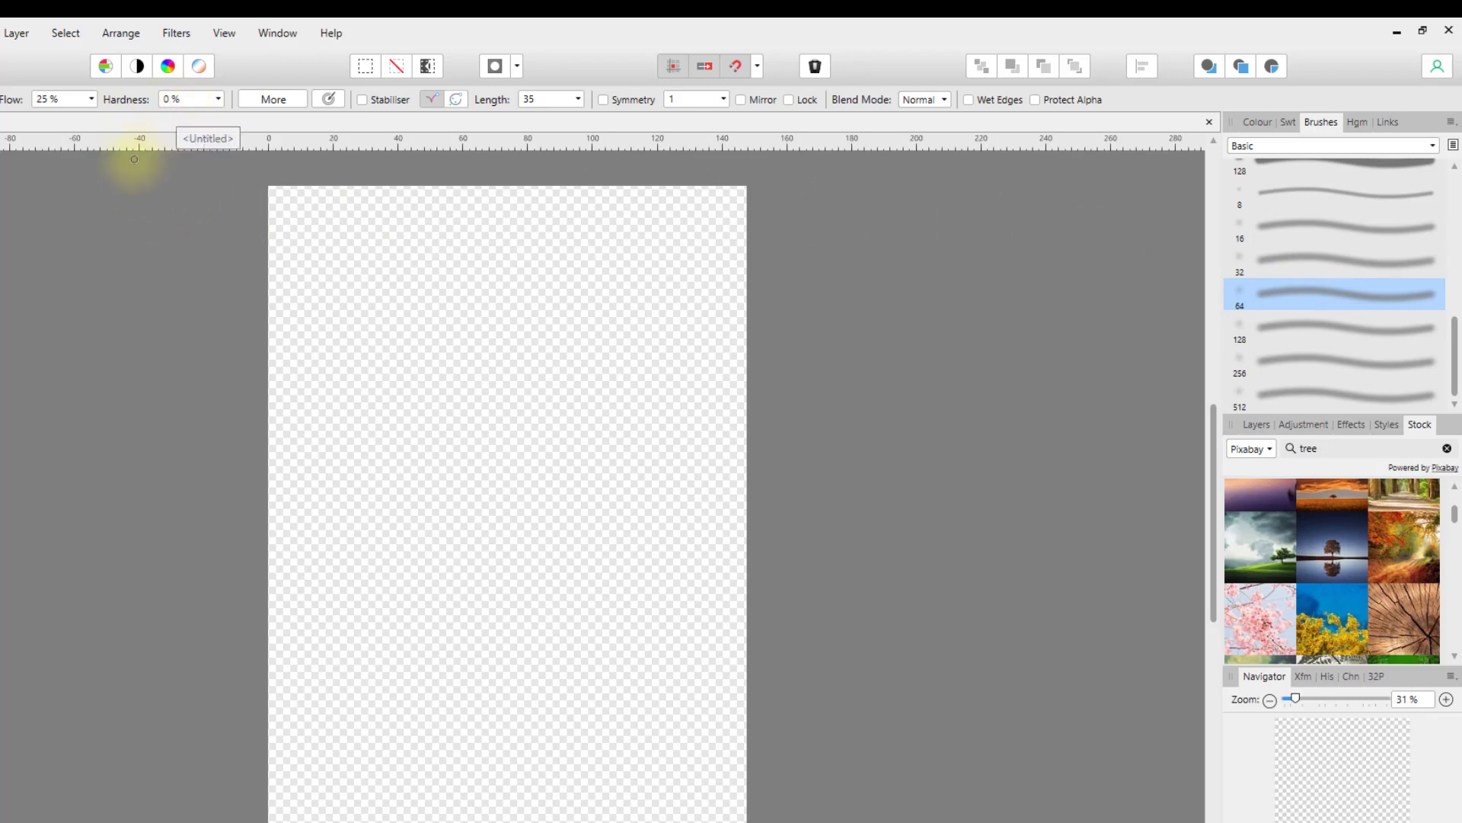
drag(1457, 358, 1457, 232)
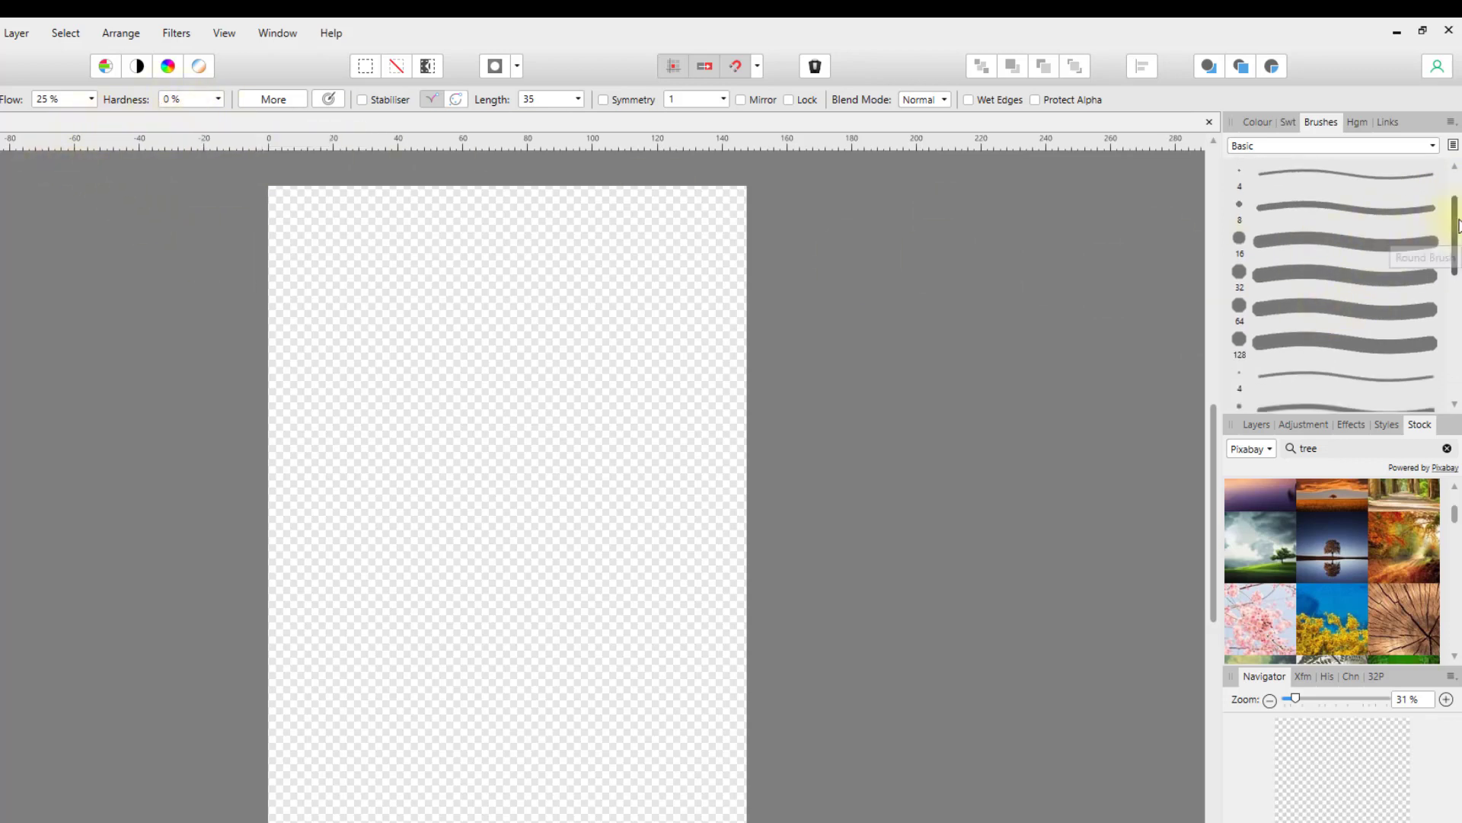
mouse_move(1457, 229)
mouse_down()
mouse_move(1460, 354)
mouse_move(1460, 226)
mouse_up()
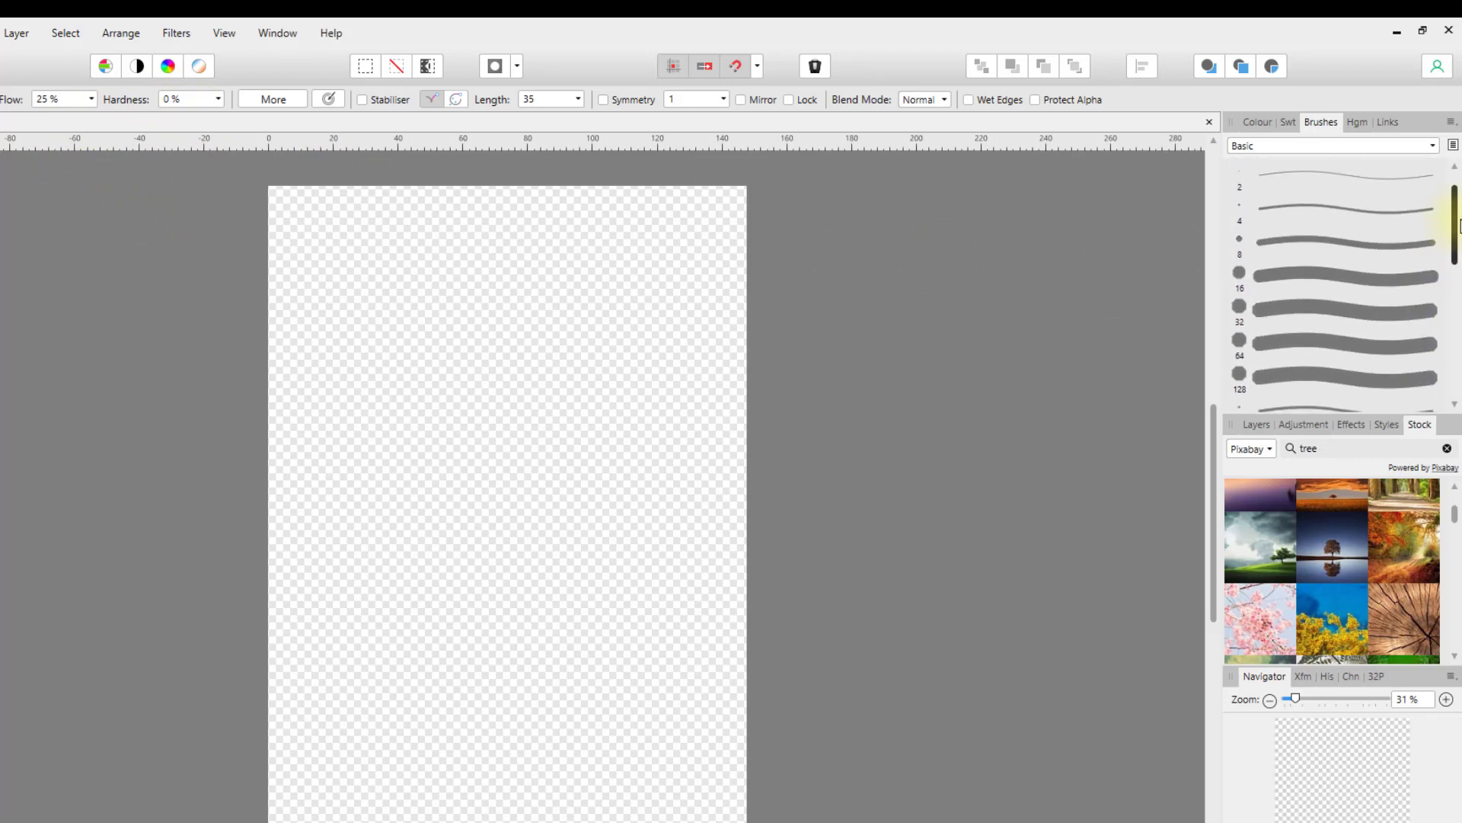
click(1279, 316)
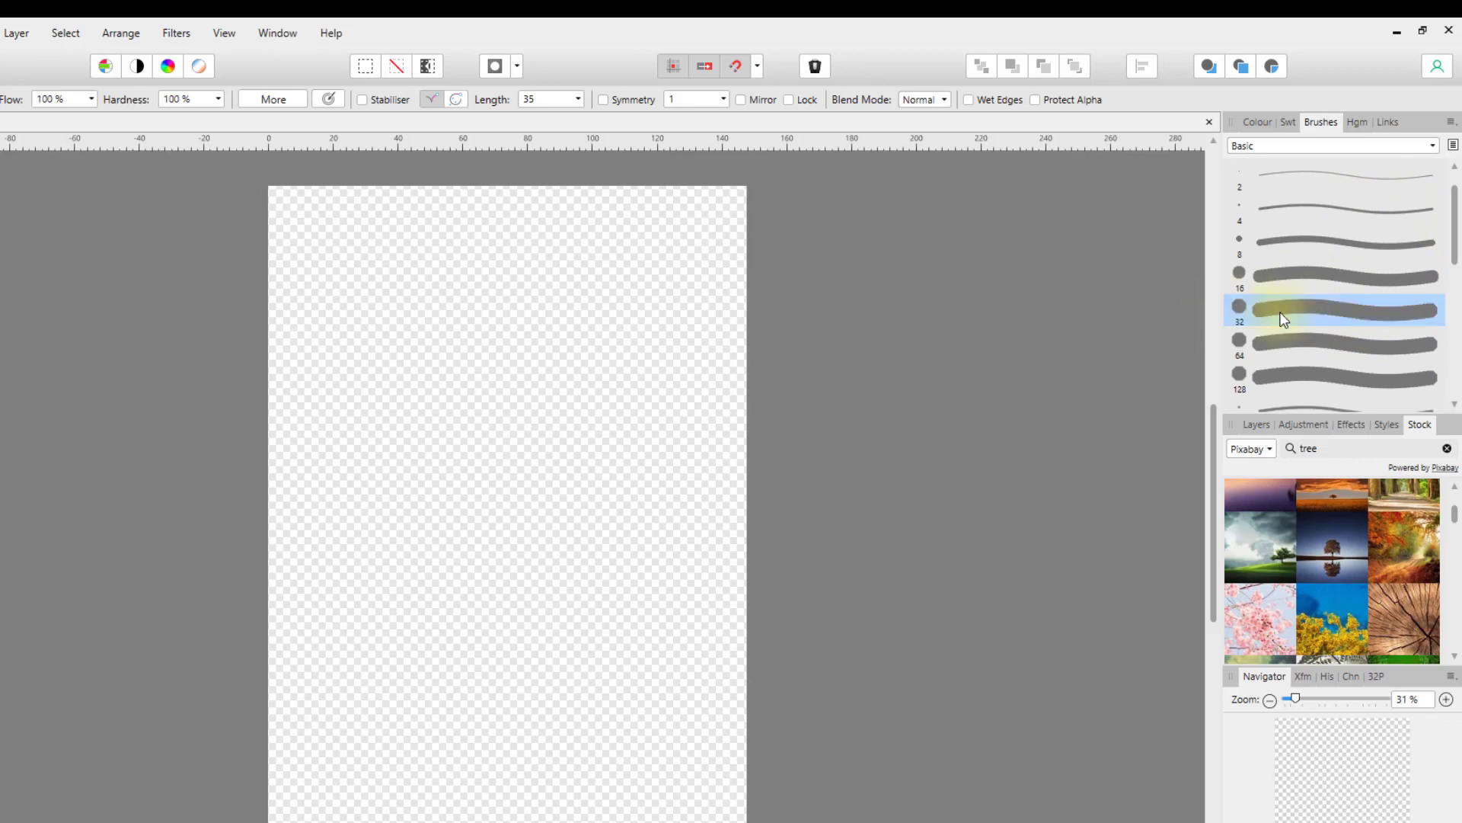
Step: Add a new pixel layer and paint a black horizontal stroke about 120 mm long near the top of the page
click(1256, 121)
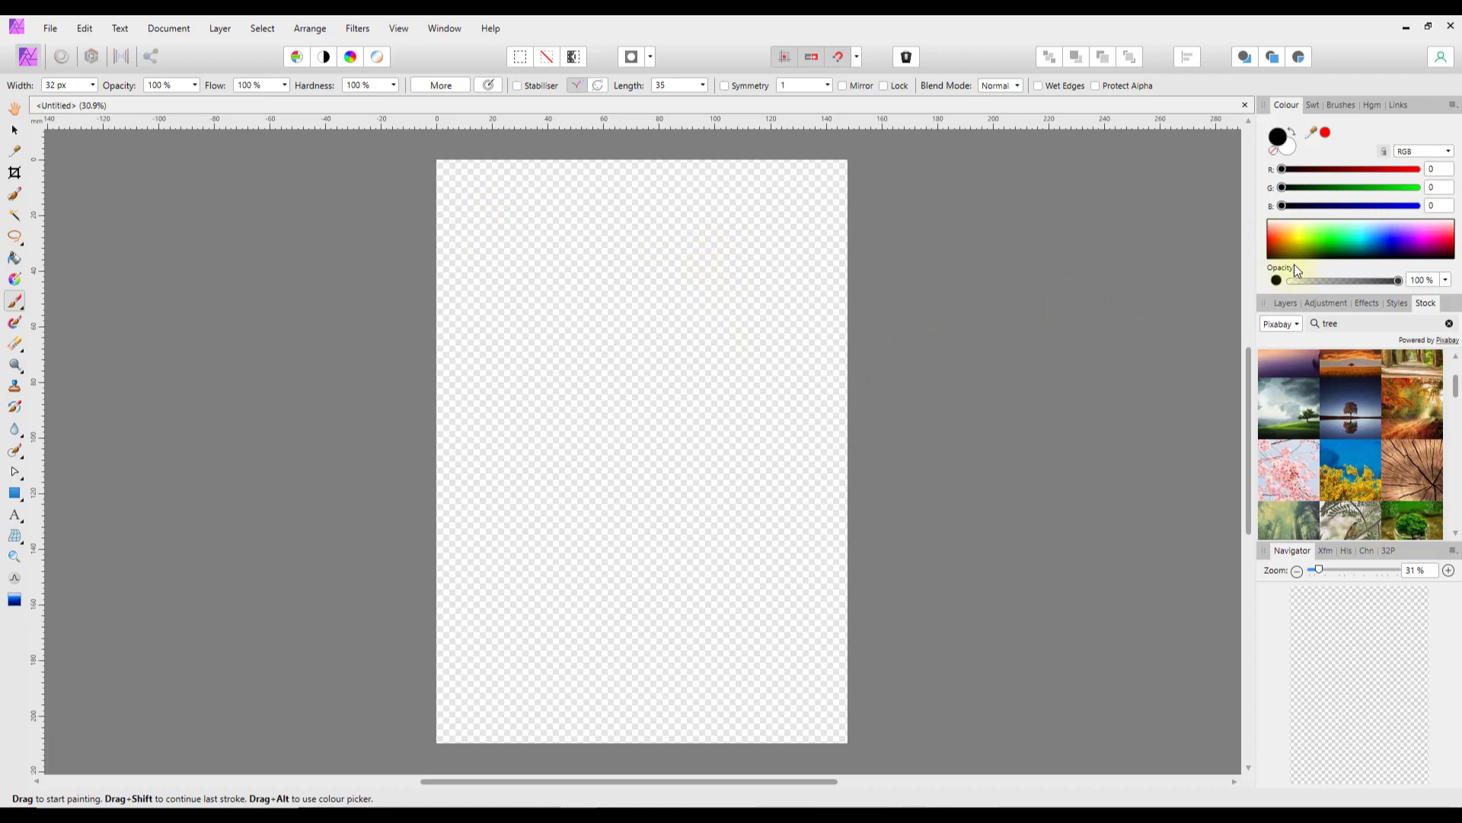
click(1282, 307)
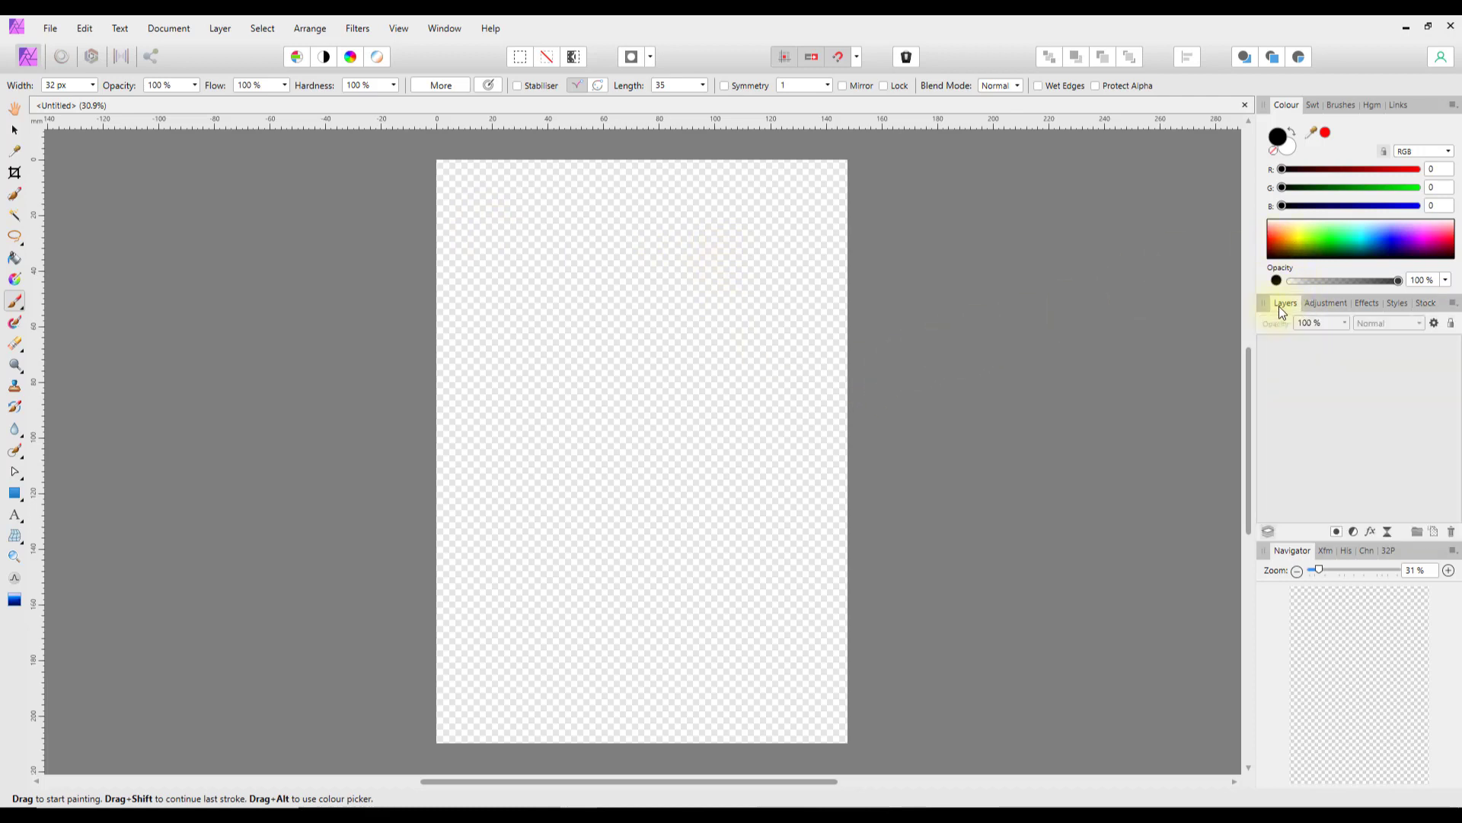
click(1433, 532)
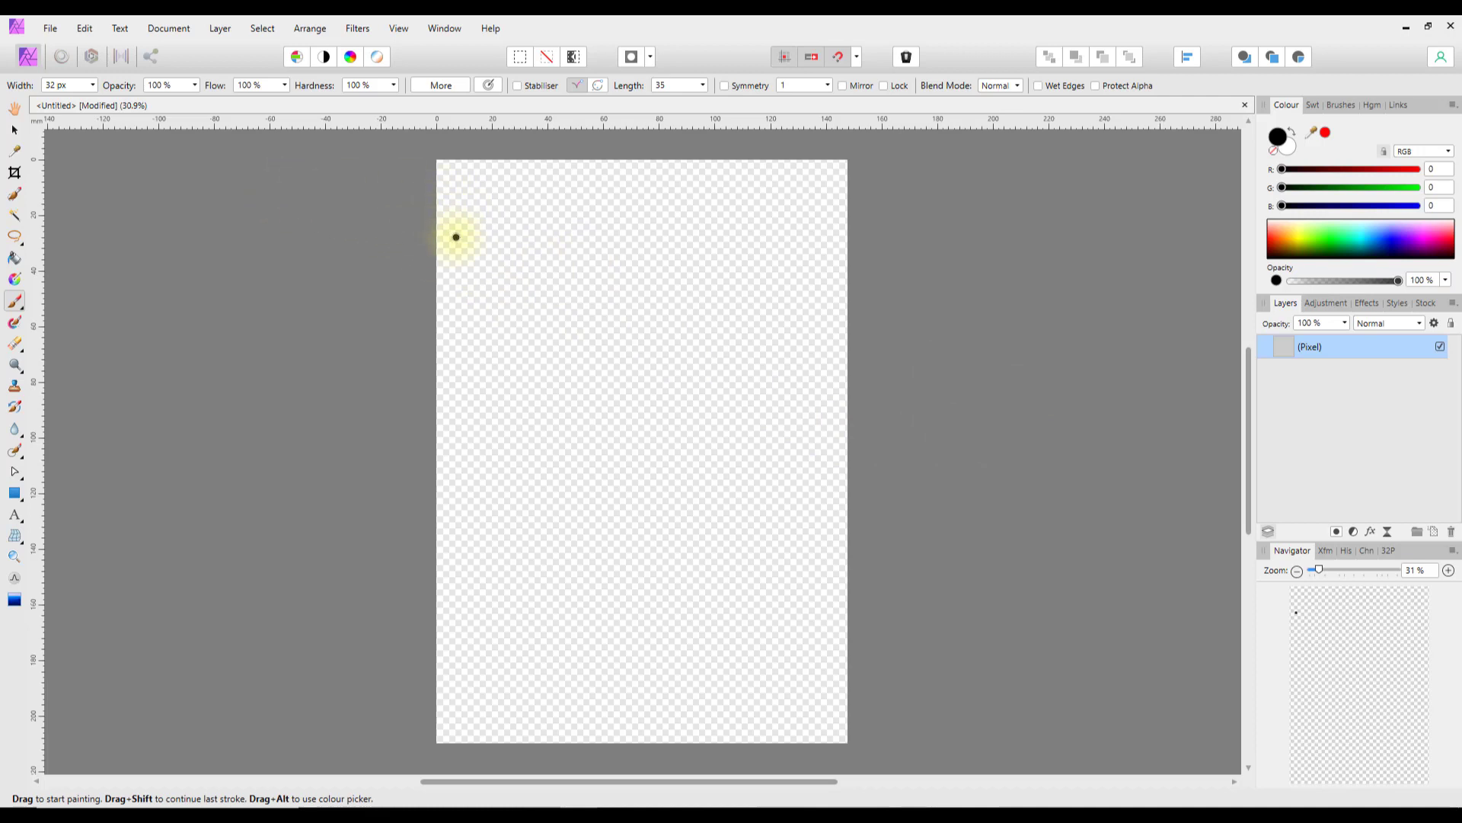
click(459, 211)
drag(470, 200, 792, 201)
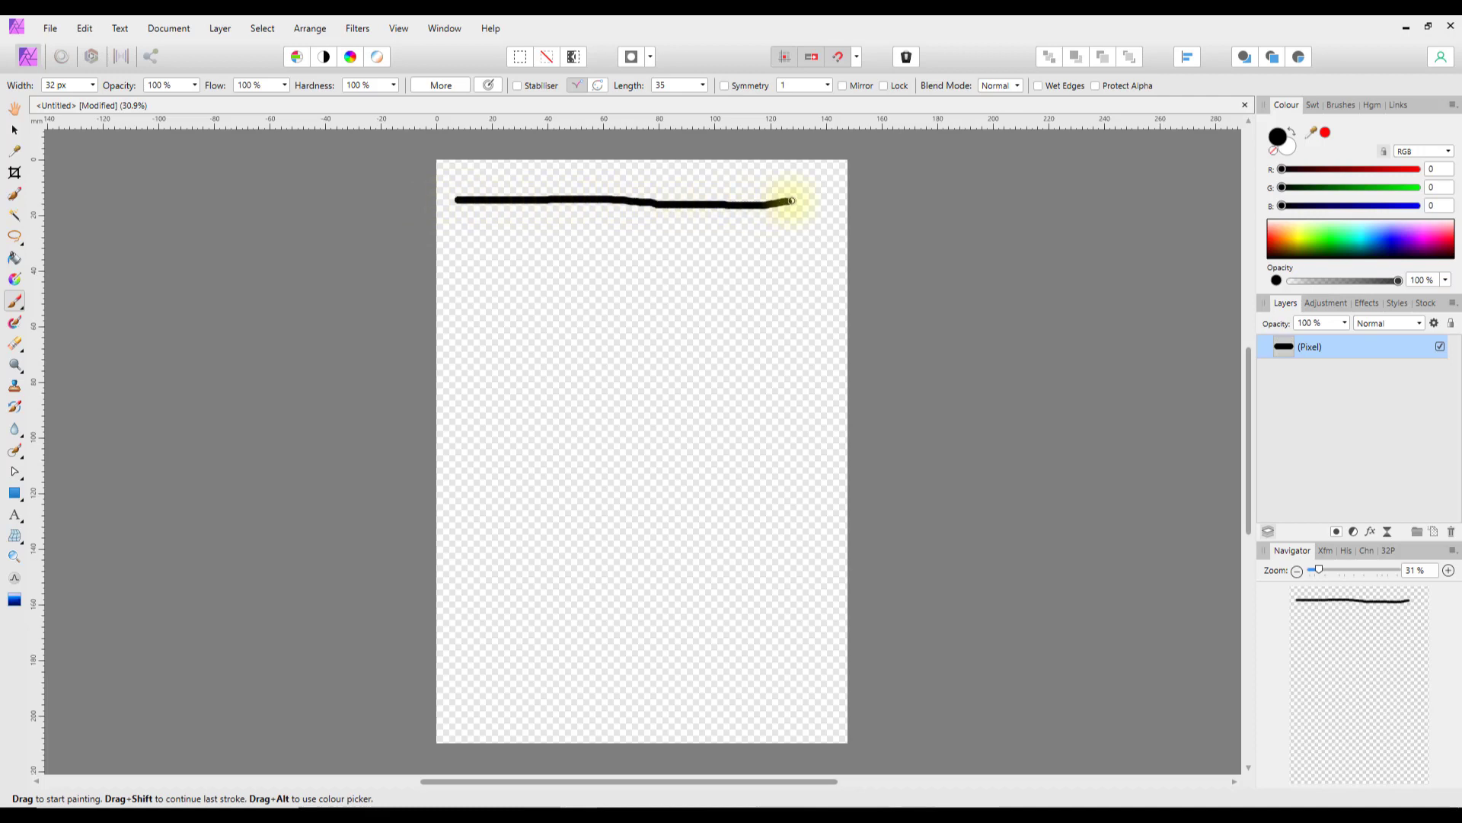
Step: Choose the 32 px Round Soft Brush with 25% hardness and paint a horizontal stroke below the first one
click(1343, 104)
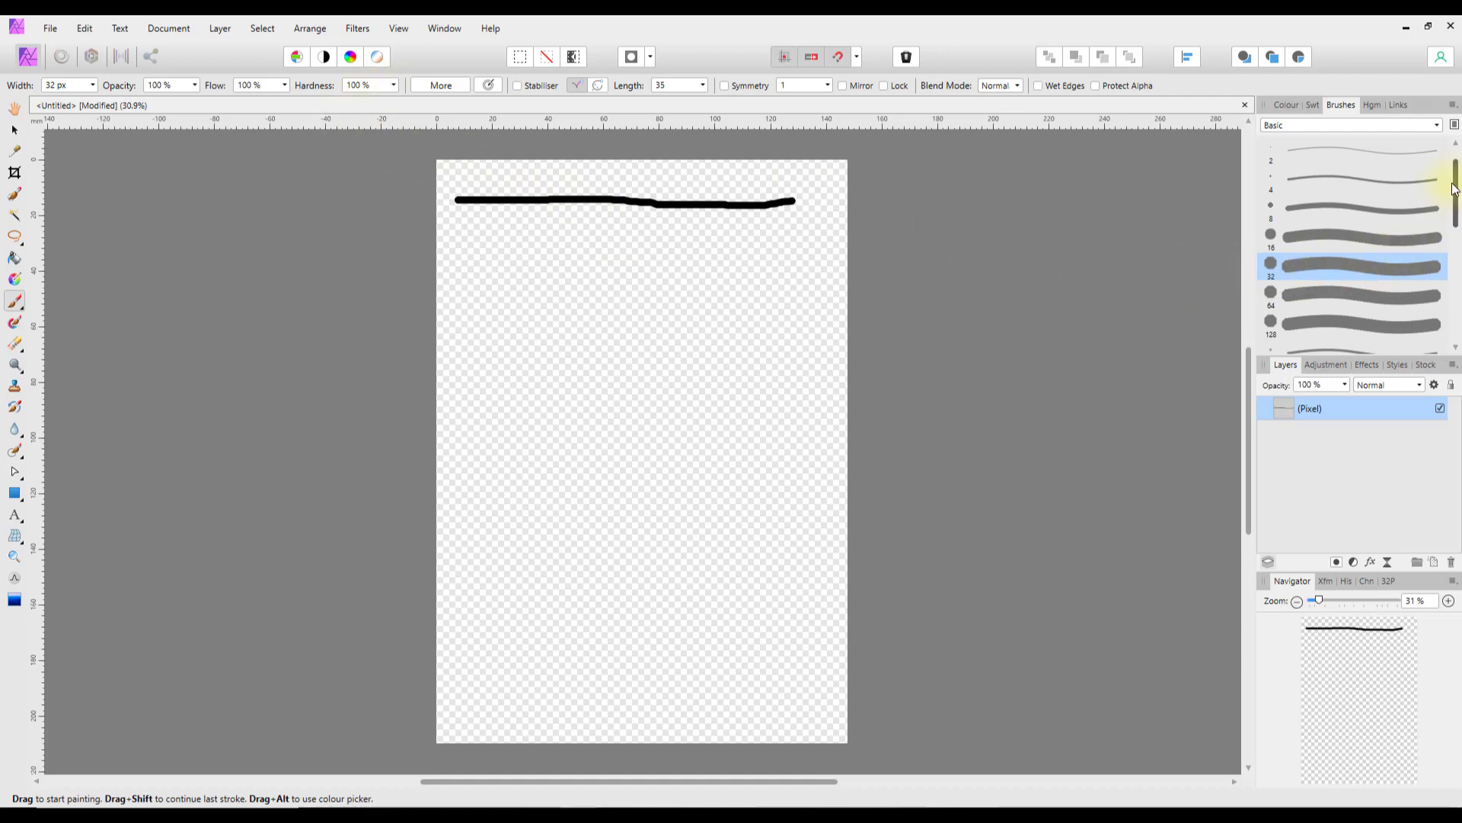
drag(1459, 183, 1459, 246)
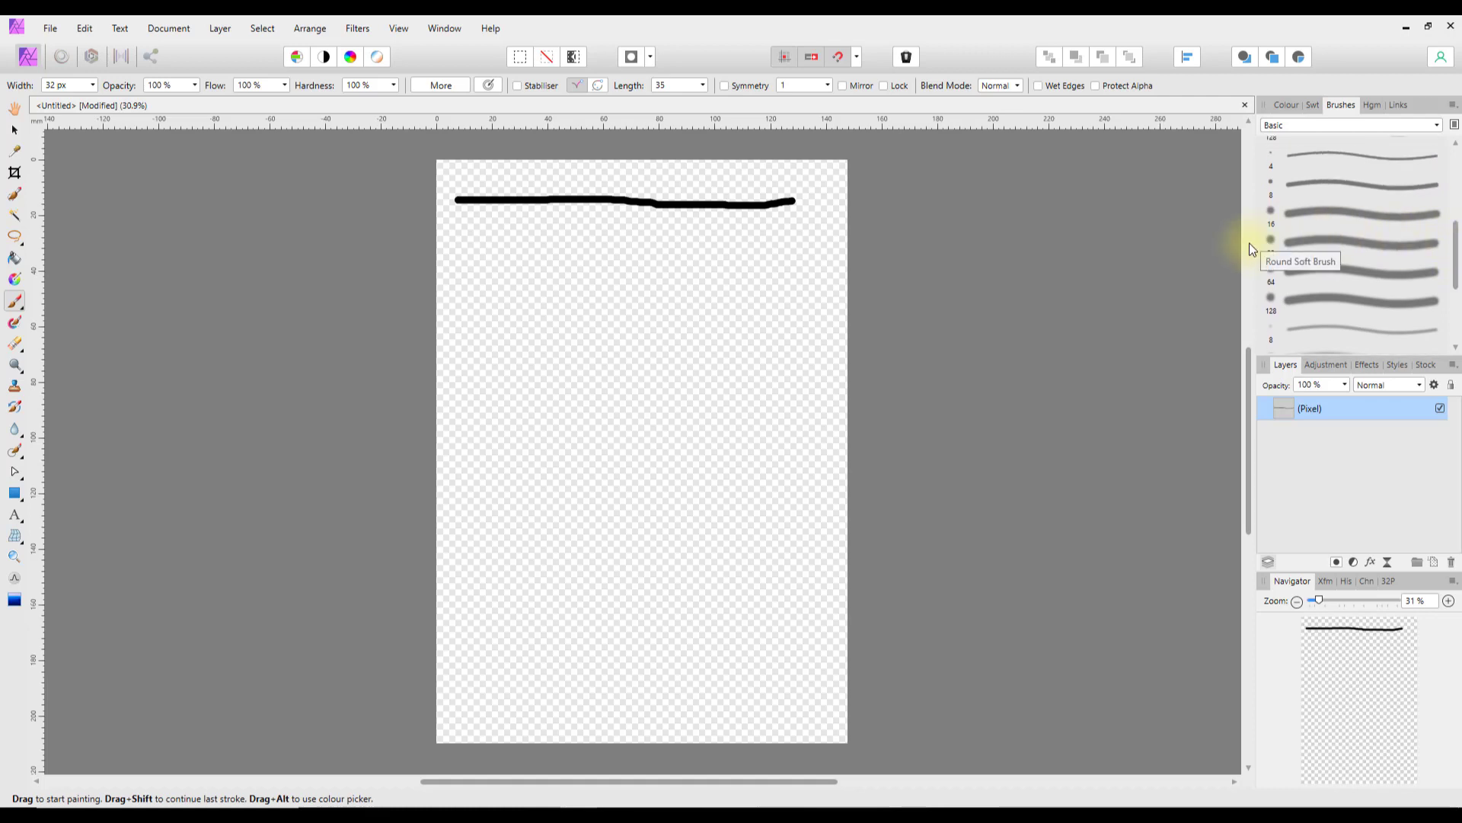
click(1308, 241)
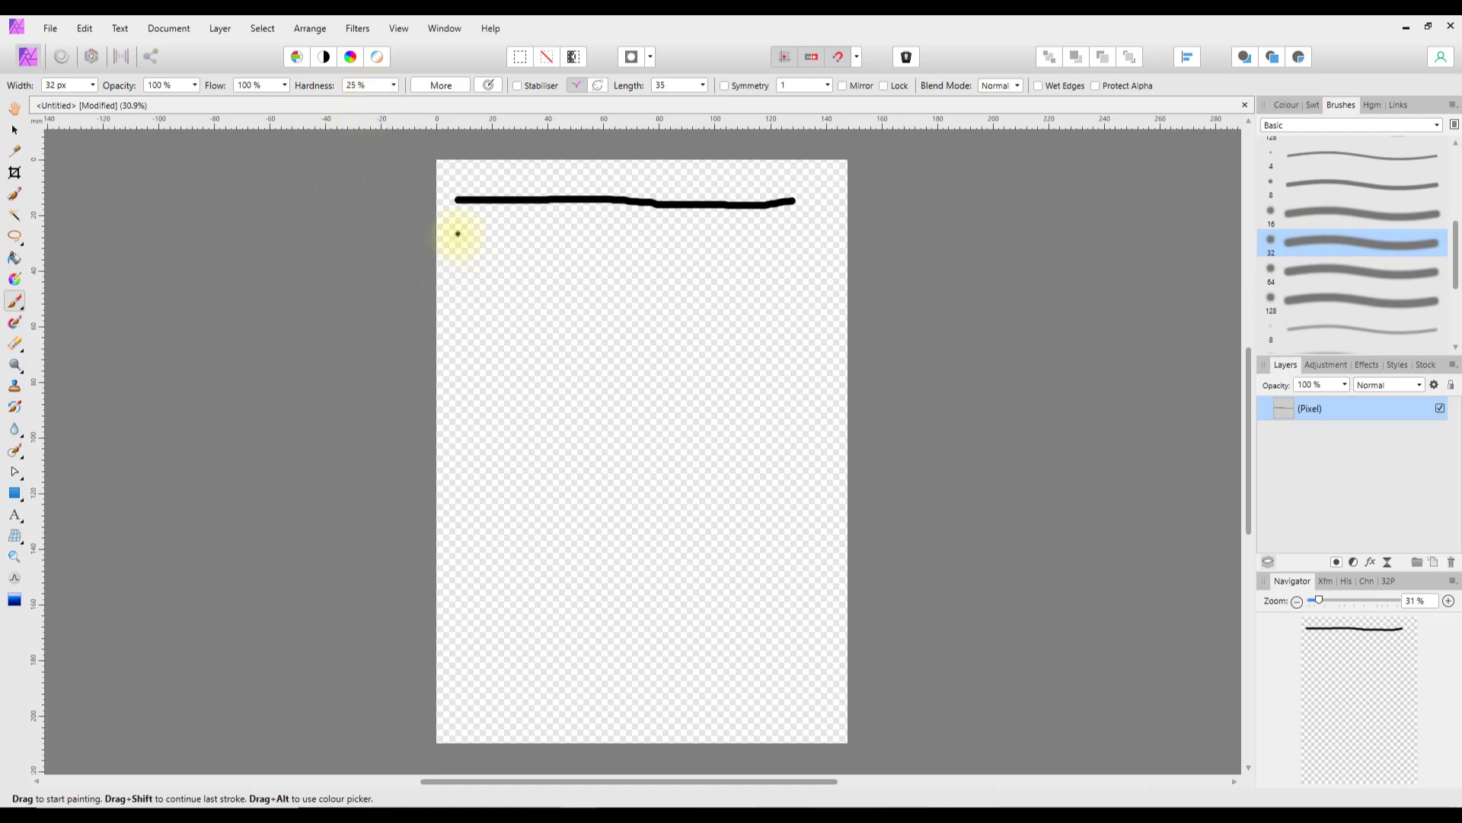
drag(457, 232, 802, 236)
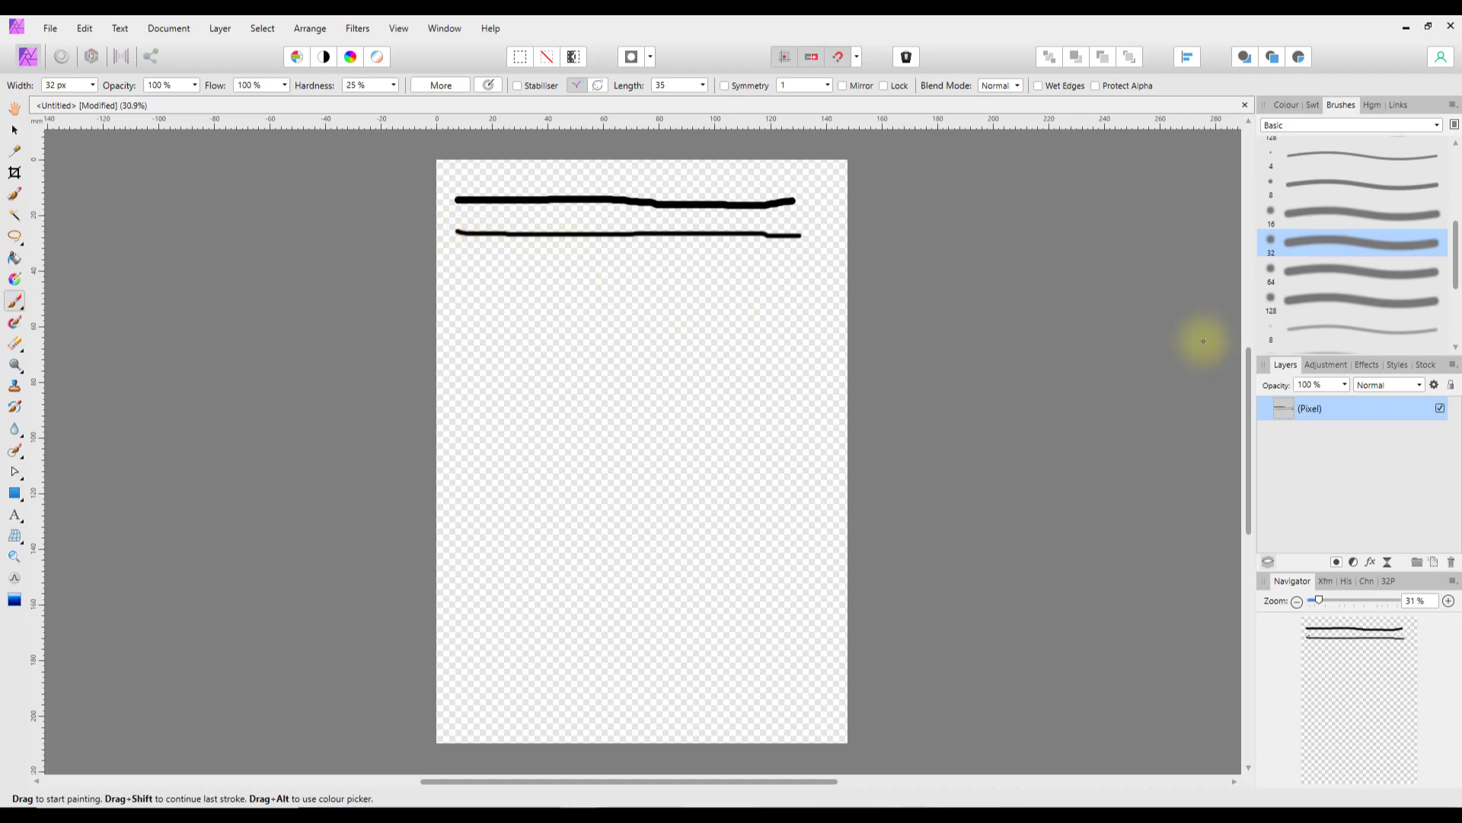
Step: Choose the 32 px Round Light Brush with 25% flow and 0% hardness, and paint a third stroke beneath the others
drag(1456, 245, 1456, 295)
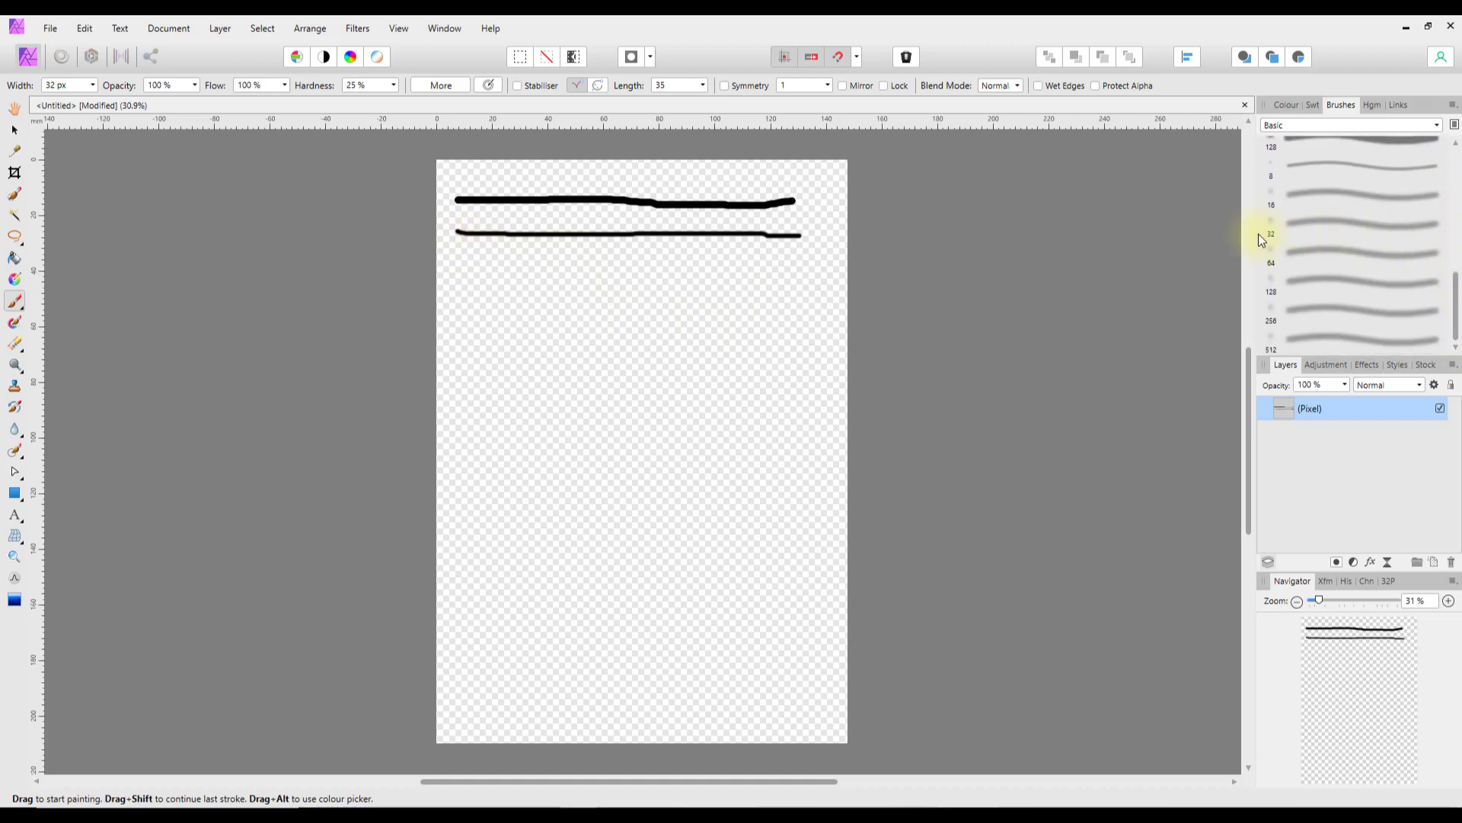
click(1319, 225)
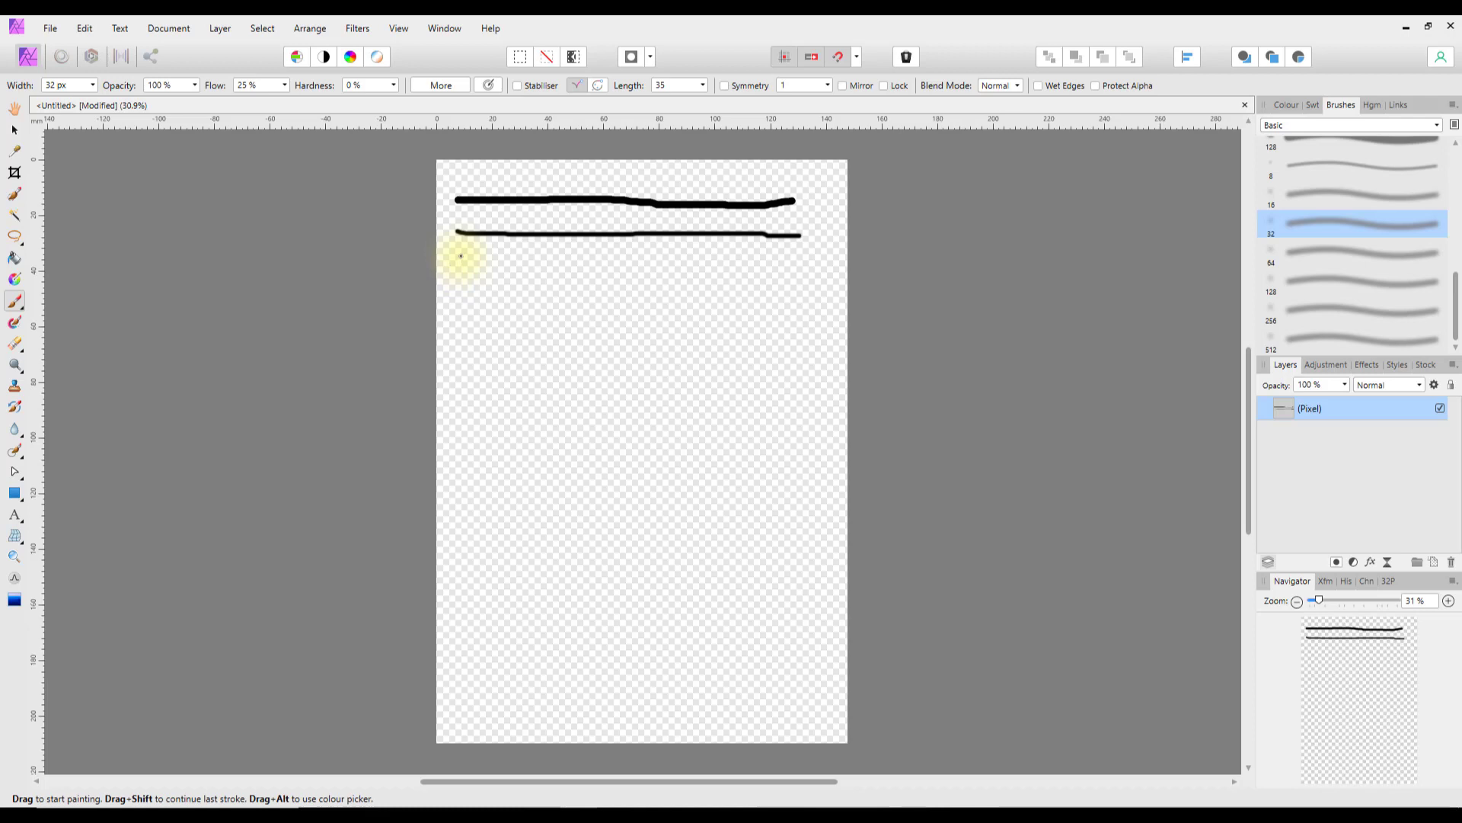
drag(461, 255, 789, 259)
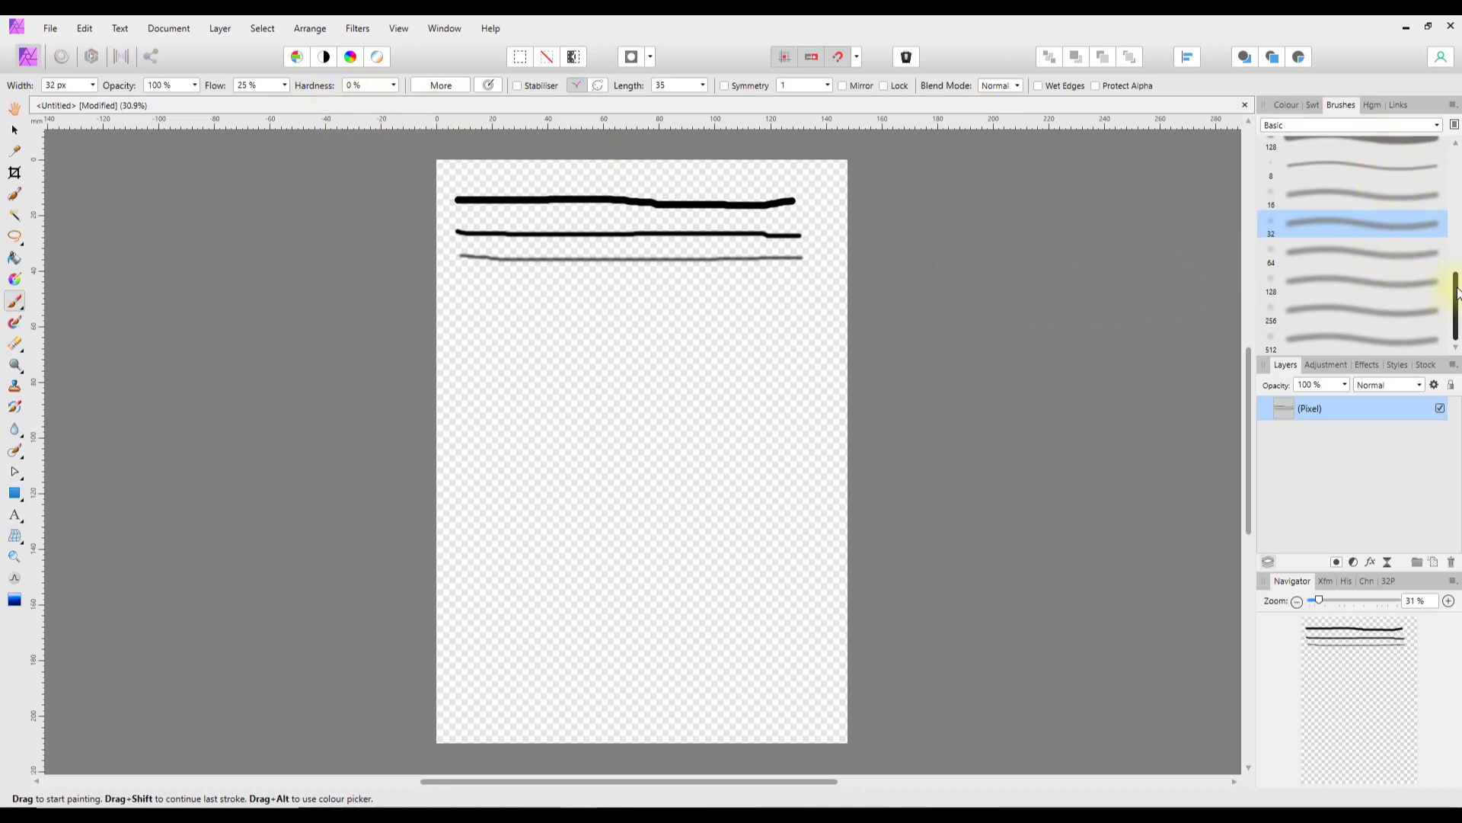
Step: Select the 128 px Basic round brush with 100% hardness
mouse_move(1456, 301)
mouse_down()
mouse_move(1457, 192)
mouse_move(1457, 280)
mouse_move(1459, 253)
mouse_up()
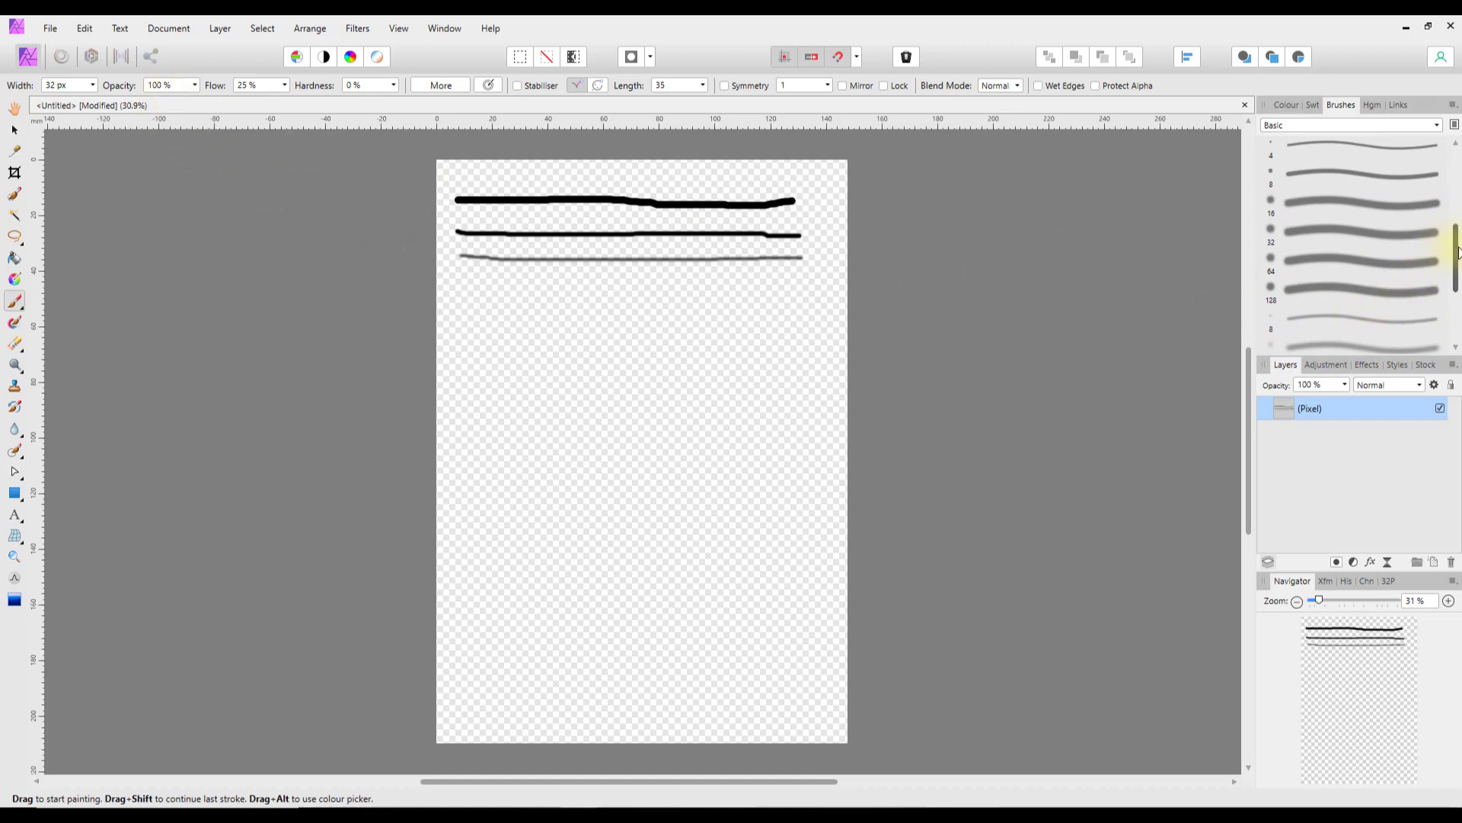
drag(1457, 251, 1457, 211)
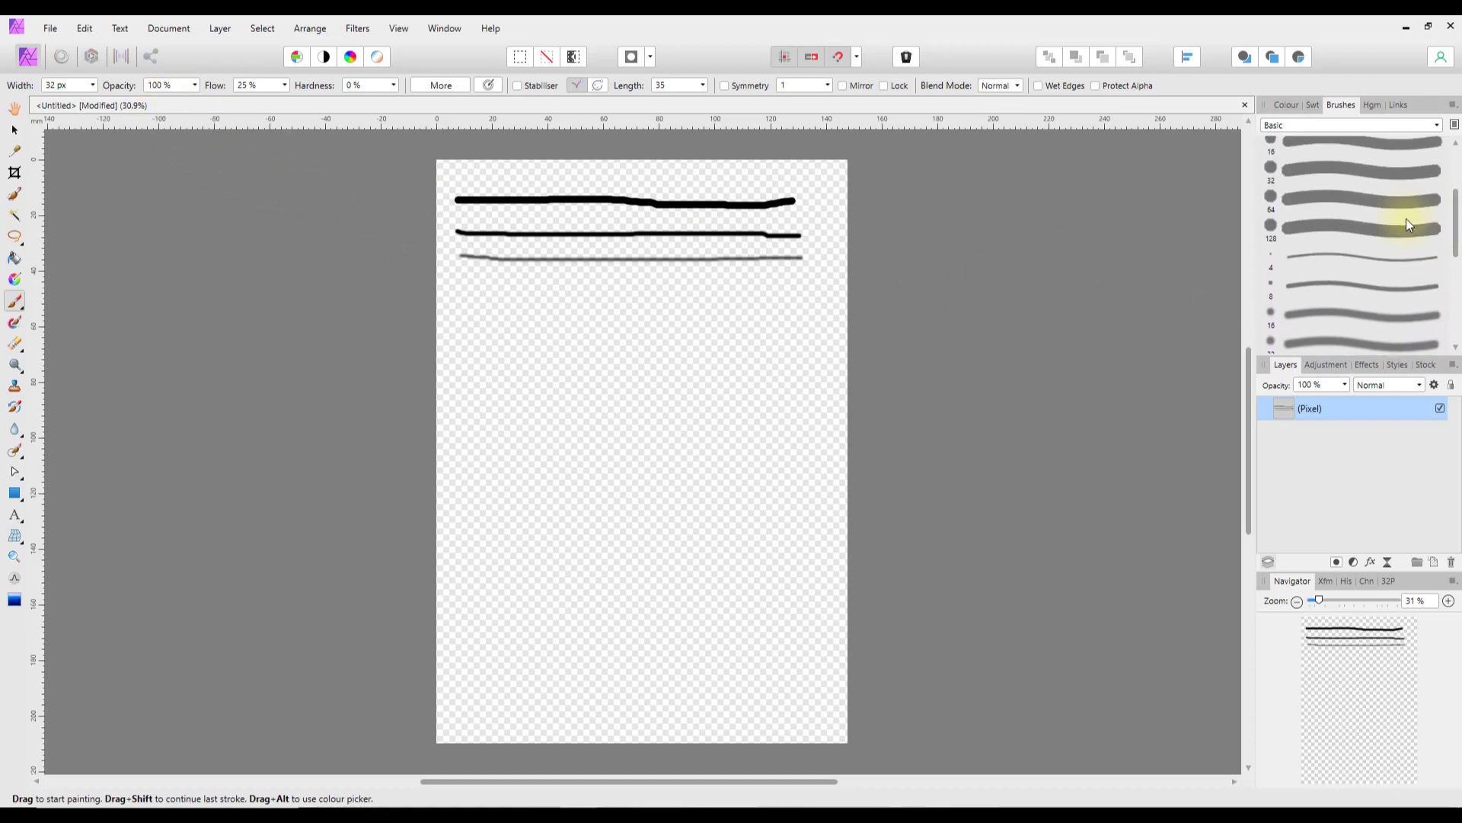
click(1304, 226)
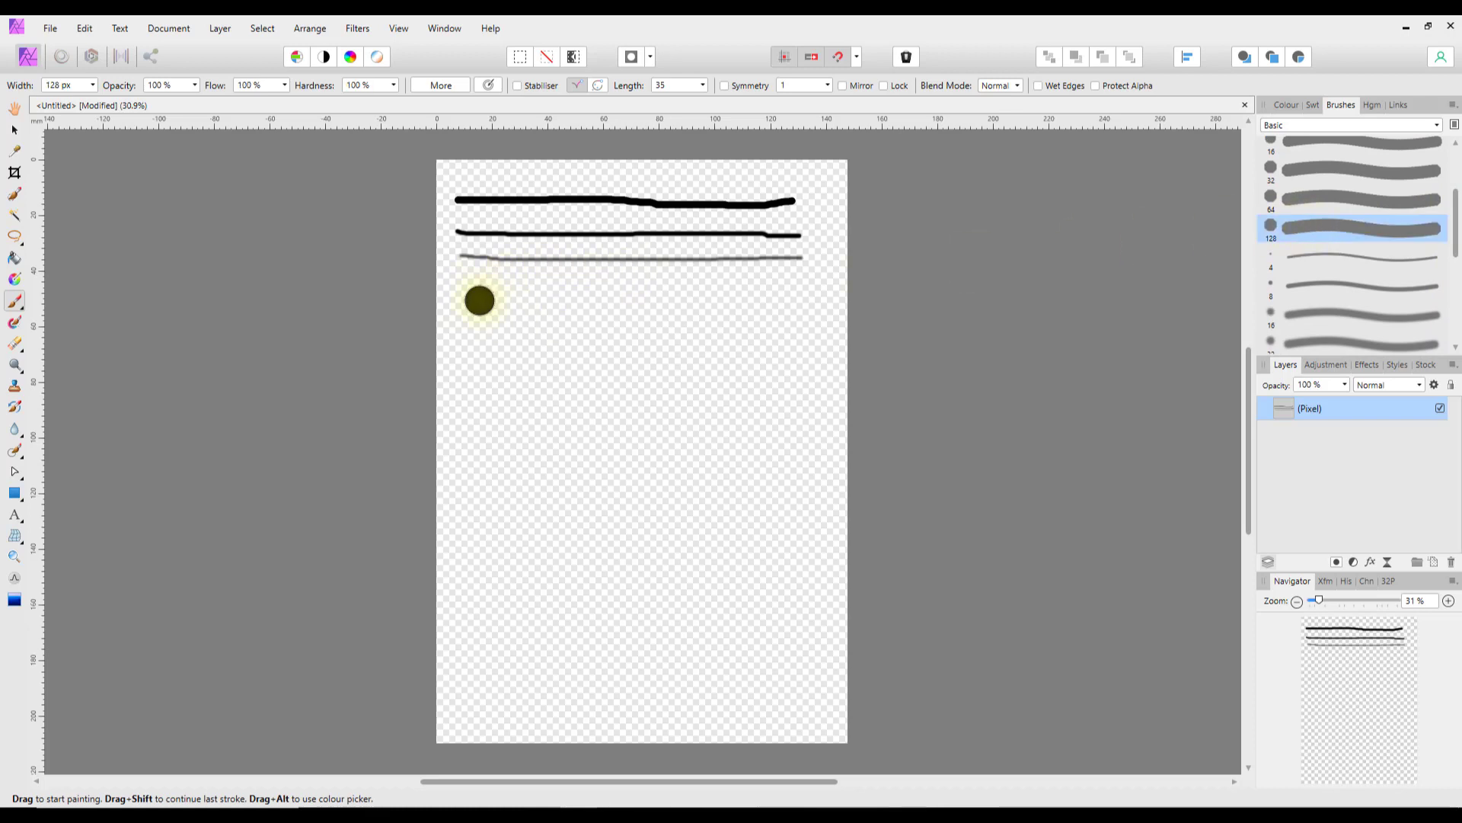
click(467, 297)
key(ctrl+z)
click(522, 297)
Step: Set the brush opacity to 50% and paint a wide band of overlapping strokes below the three thin lines
click(195, 85)
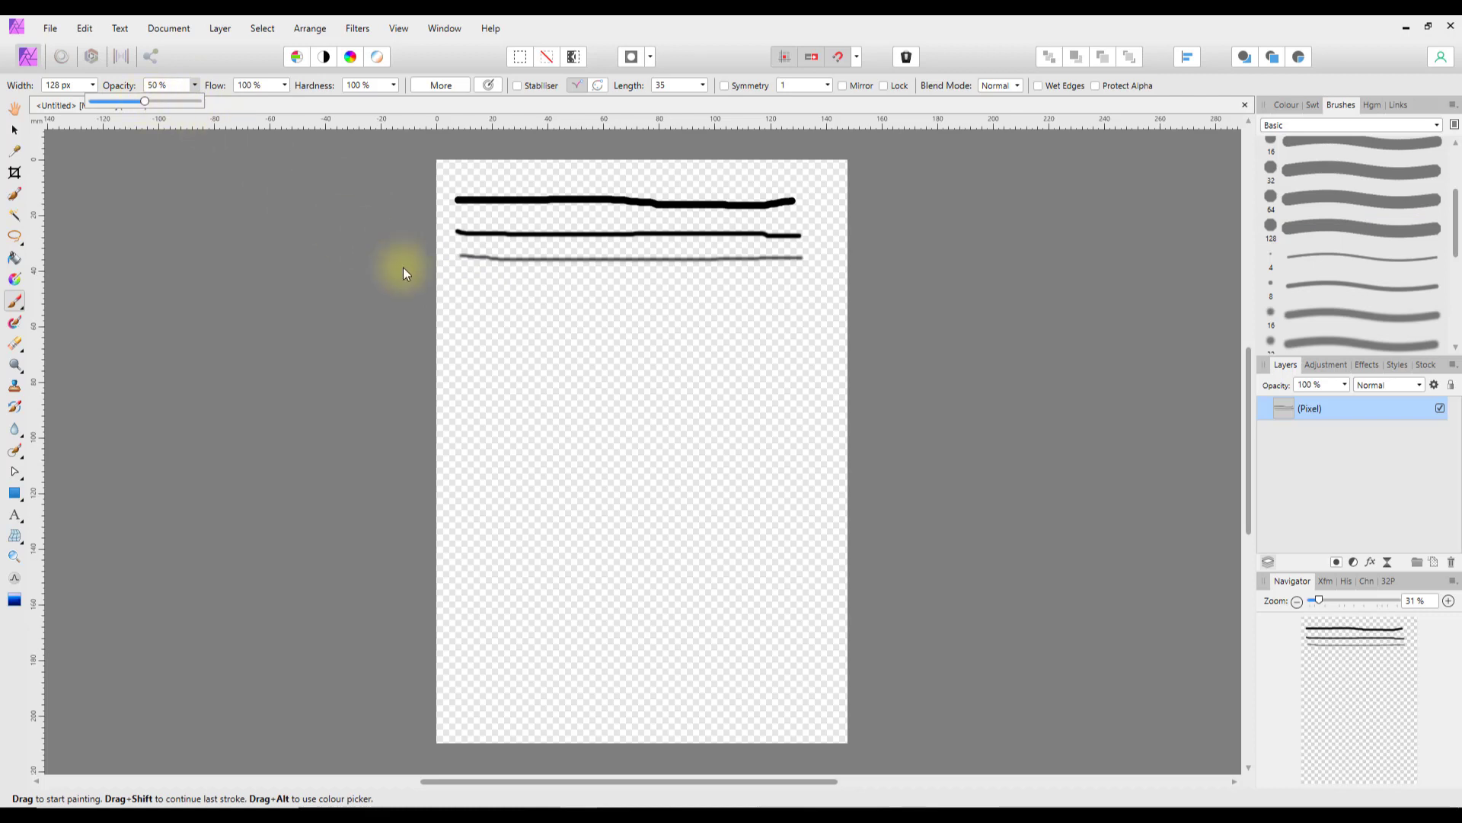
click(464, 282)
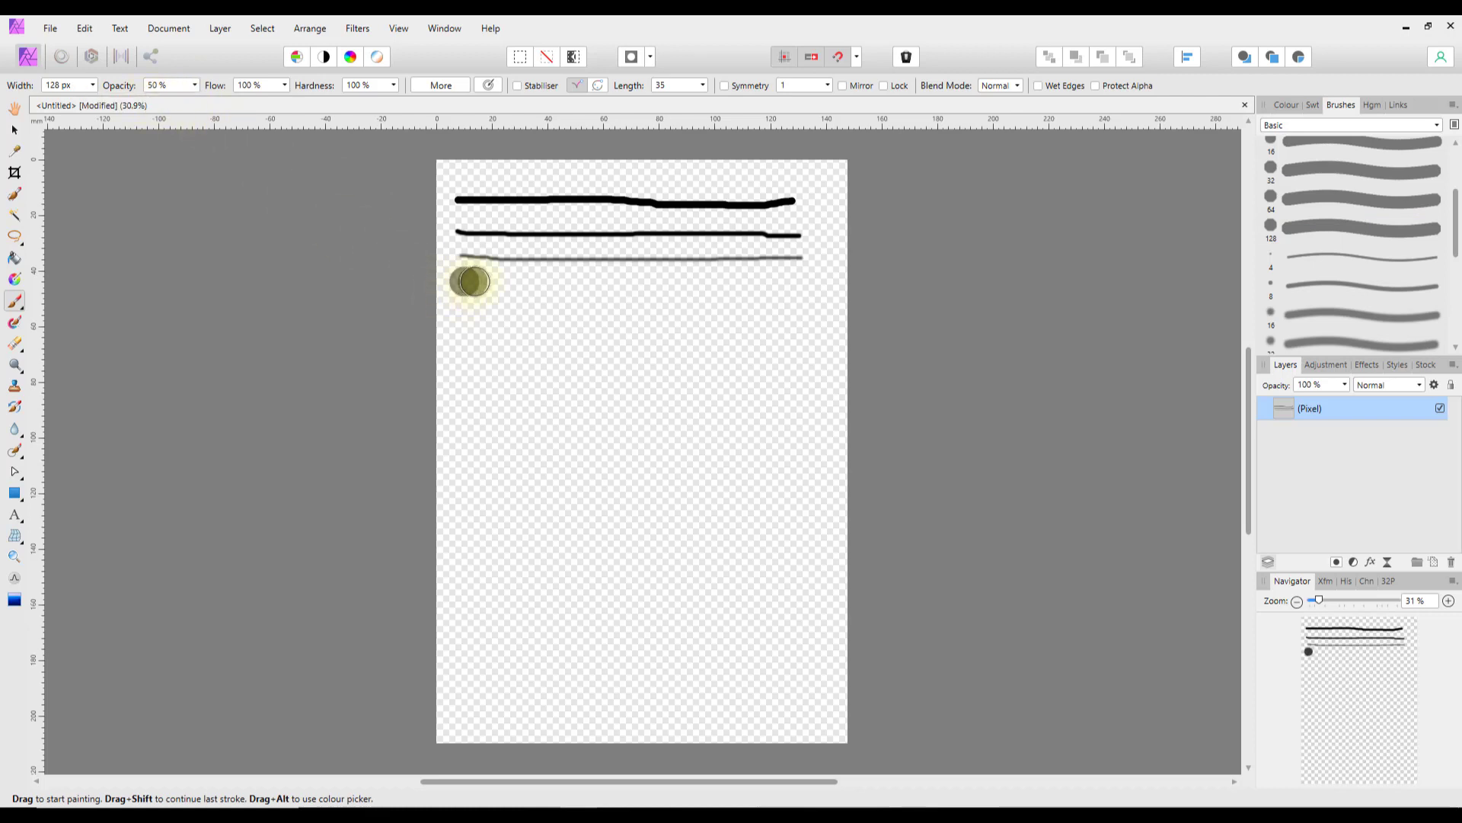
drag(466, 282, 800, 285)
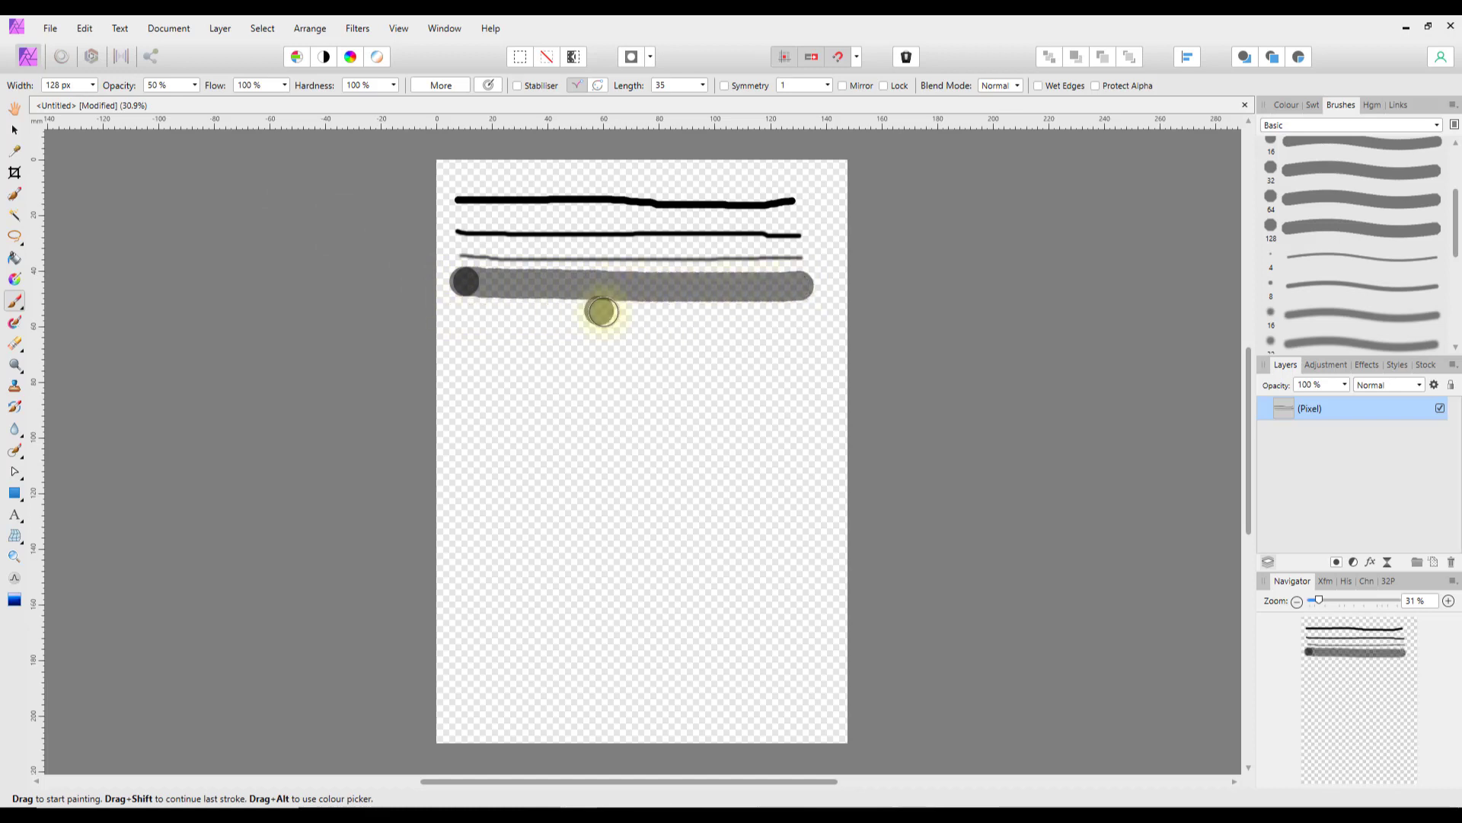
click(752, 318)
mouse_move(771, 287)
mouse_down()
mouse_move(495, 281)
mouse_move(696, 295)
mouse_move(774, 285)
mouse_move(504, 286)
mouse_move(771, 286)
mouse_move(531, 290)
mouse_move(768, 291)
mouse_move(583, 287)
mouse_up()
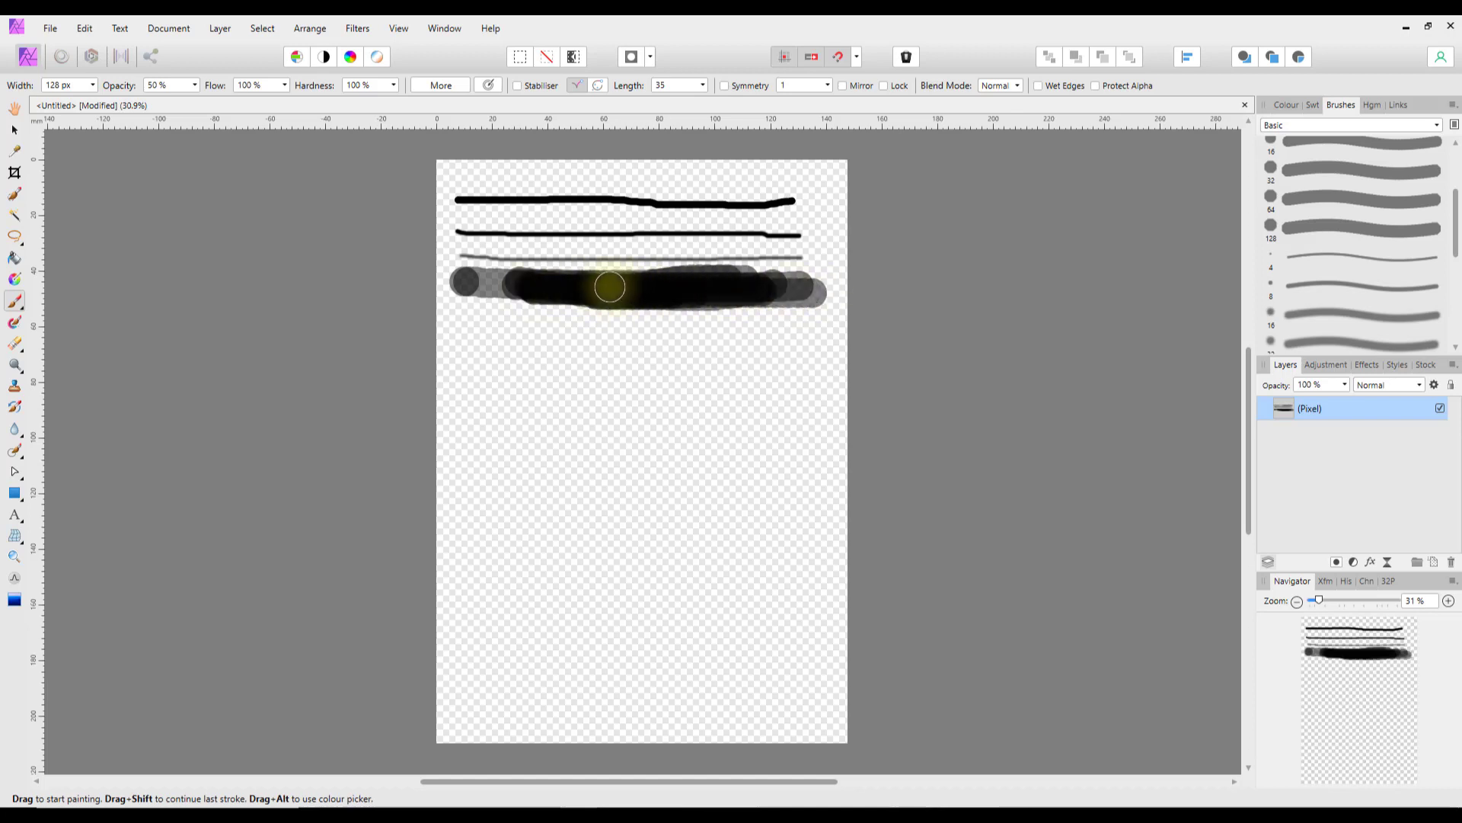
Step: Restore the brush opacity to 100% and paint a solid black horizontal stroke below the overlapping band
click(194, 85)
drag(200, 103, 254, 102)
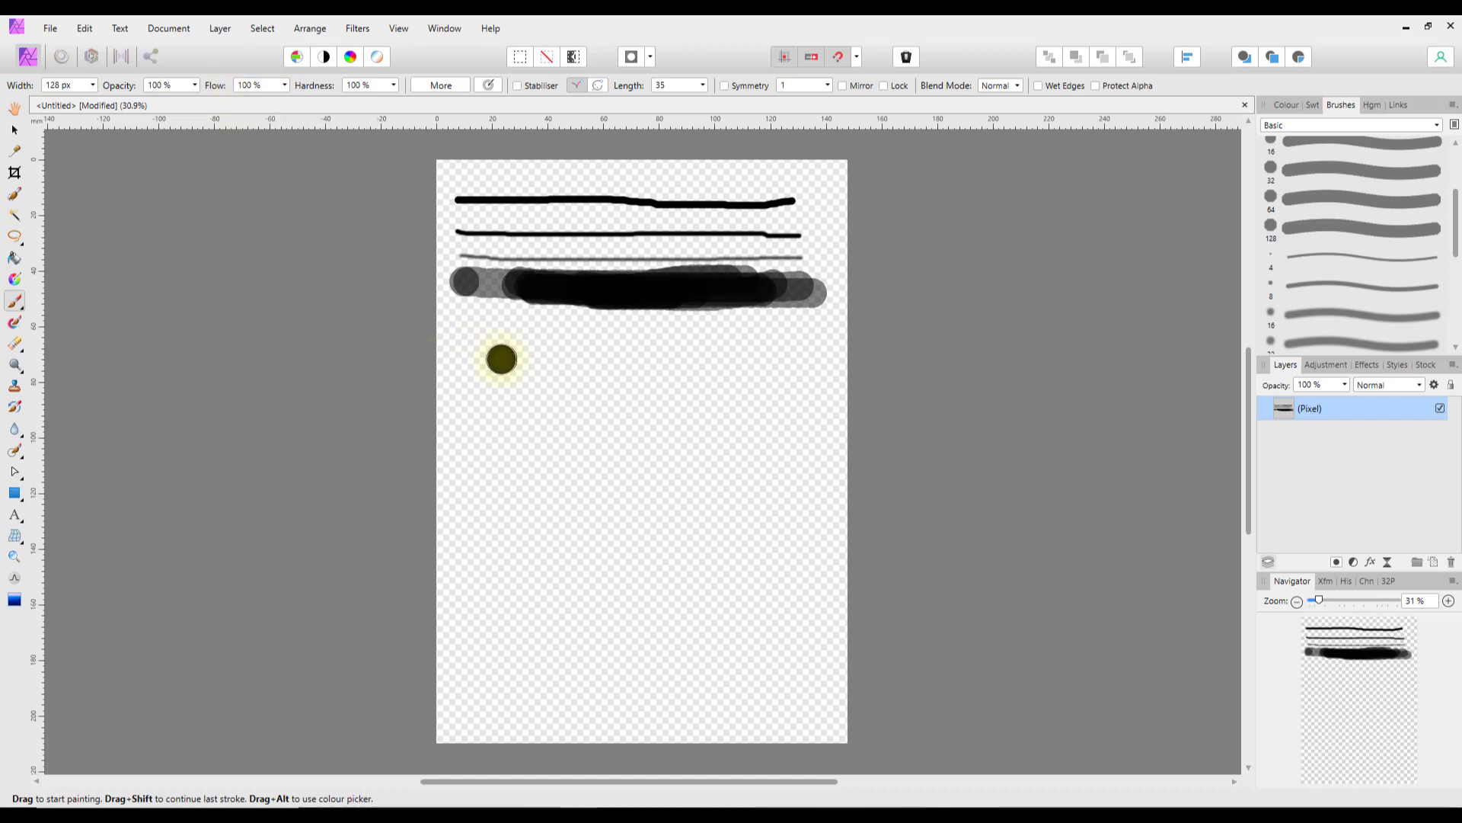
click(476, 346)
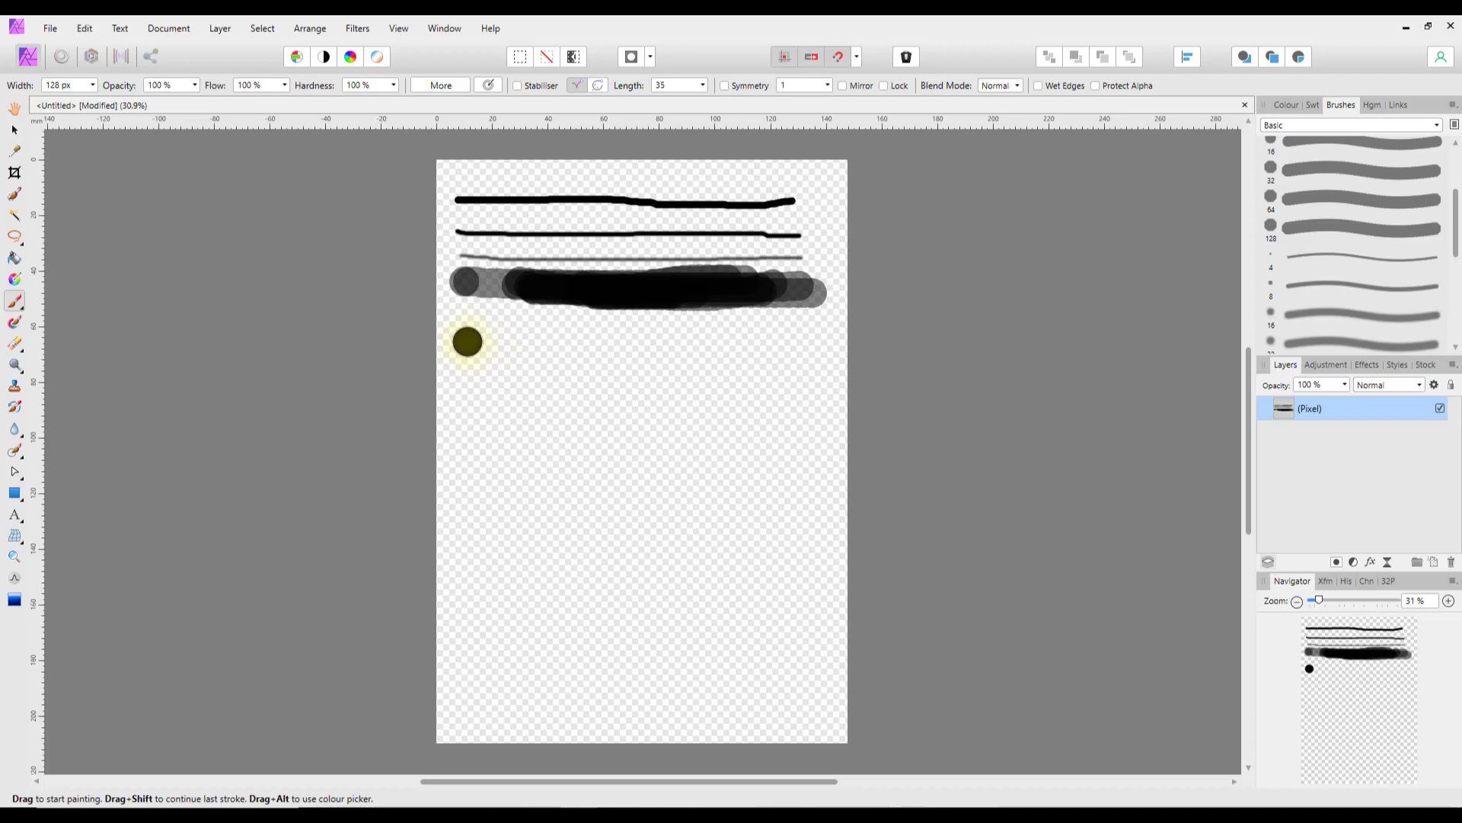
drag(467, 338, 806, 337)
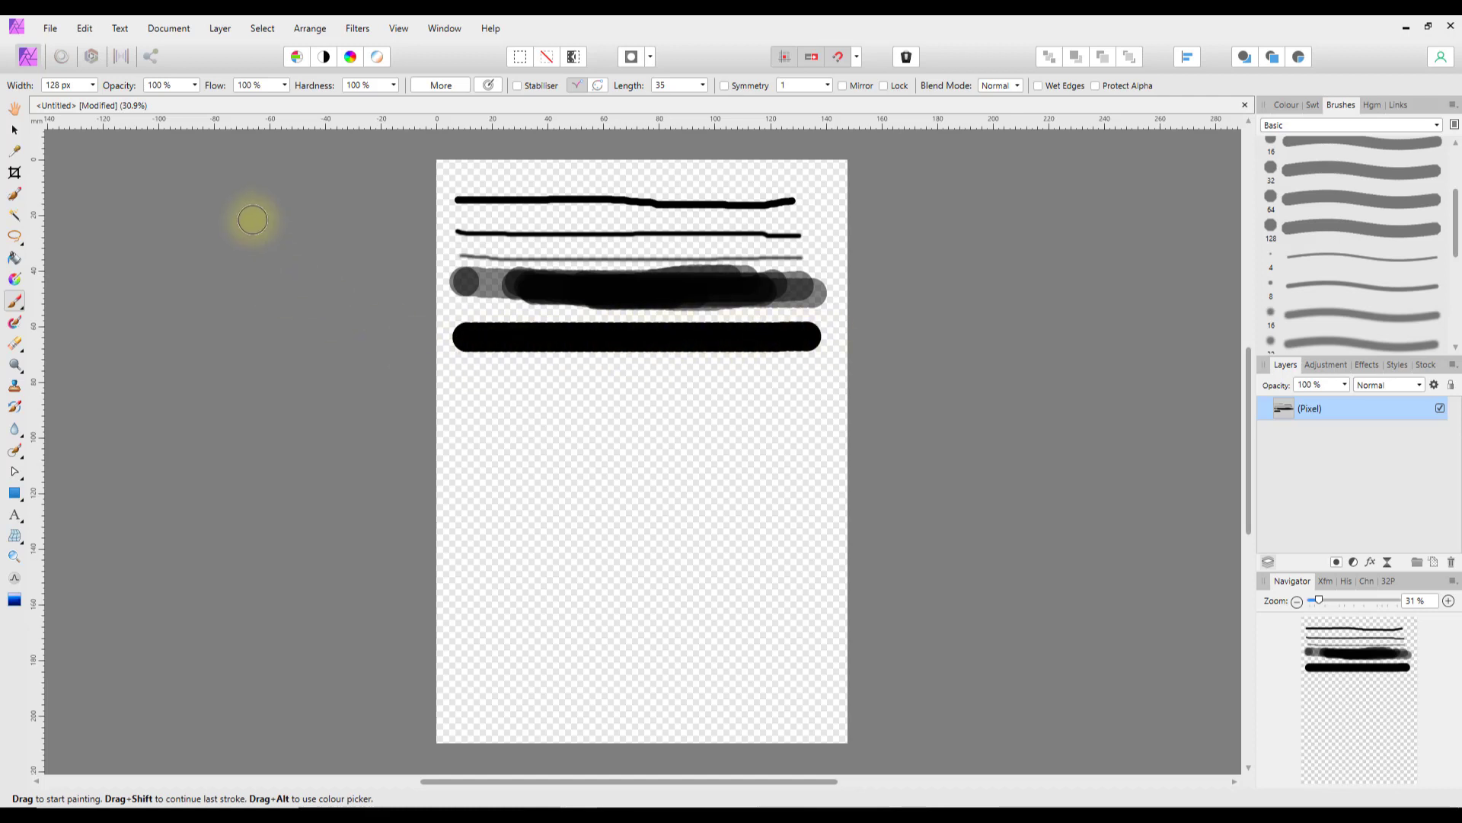
Step: Paint a horizontal stroke at 49% flow below the solid one, and another at 15% flow beneath it
click(285, 85)
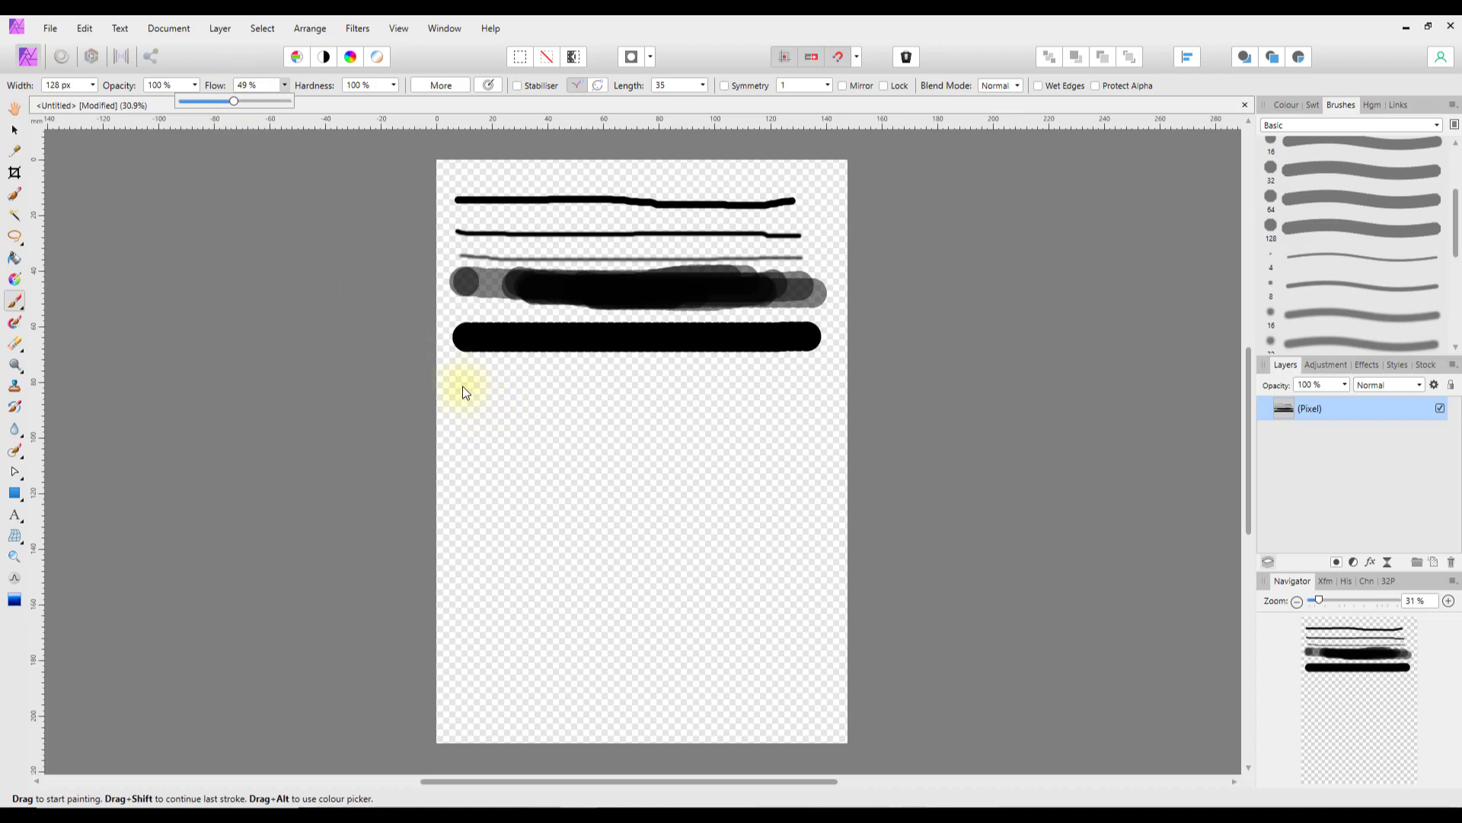
drag(463, 385, 816, 381)
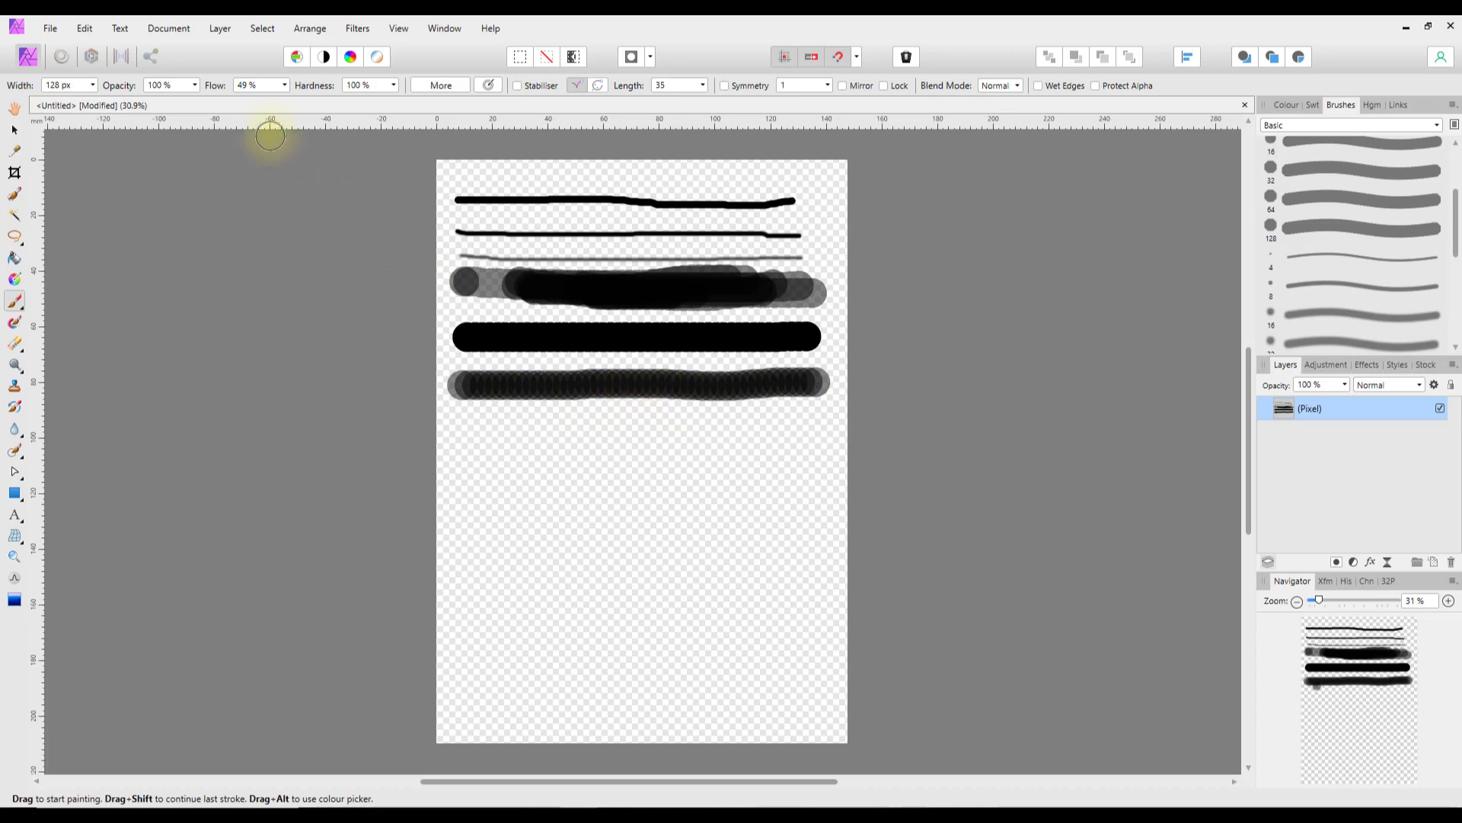
click(284, 86)
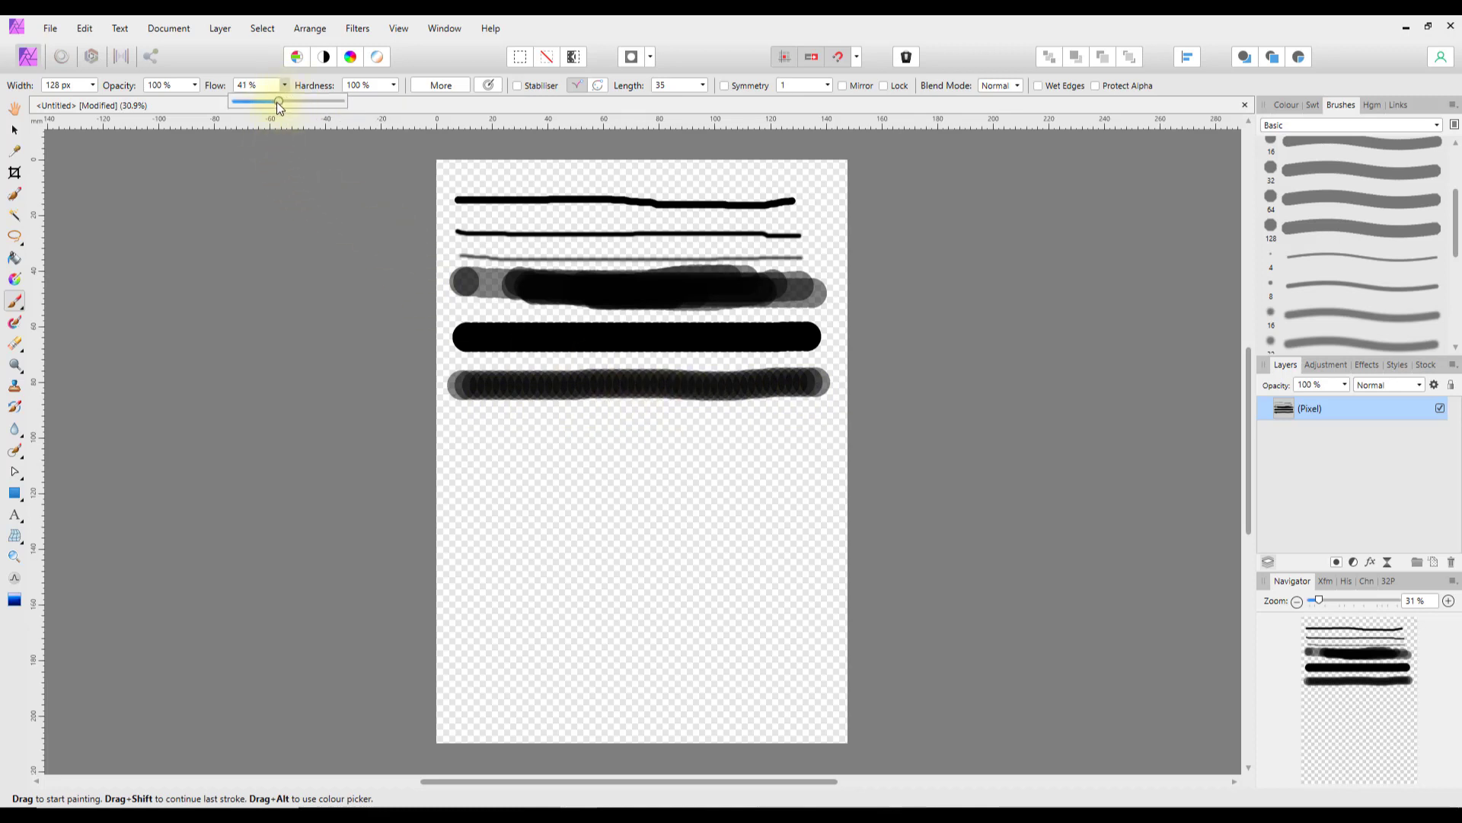
click(179, 108)
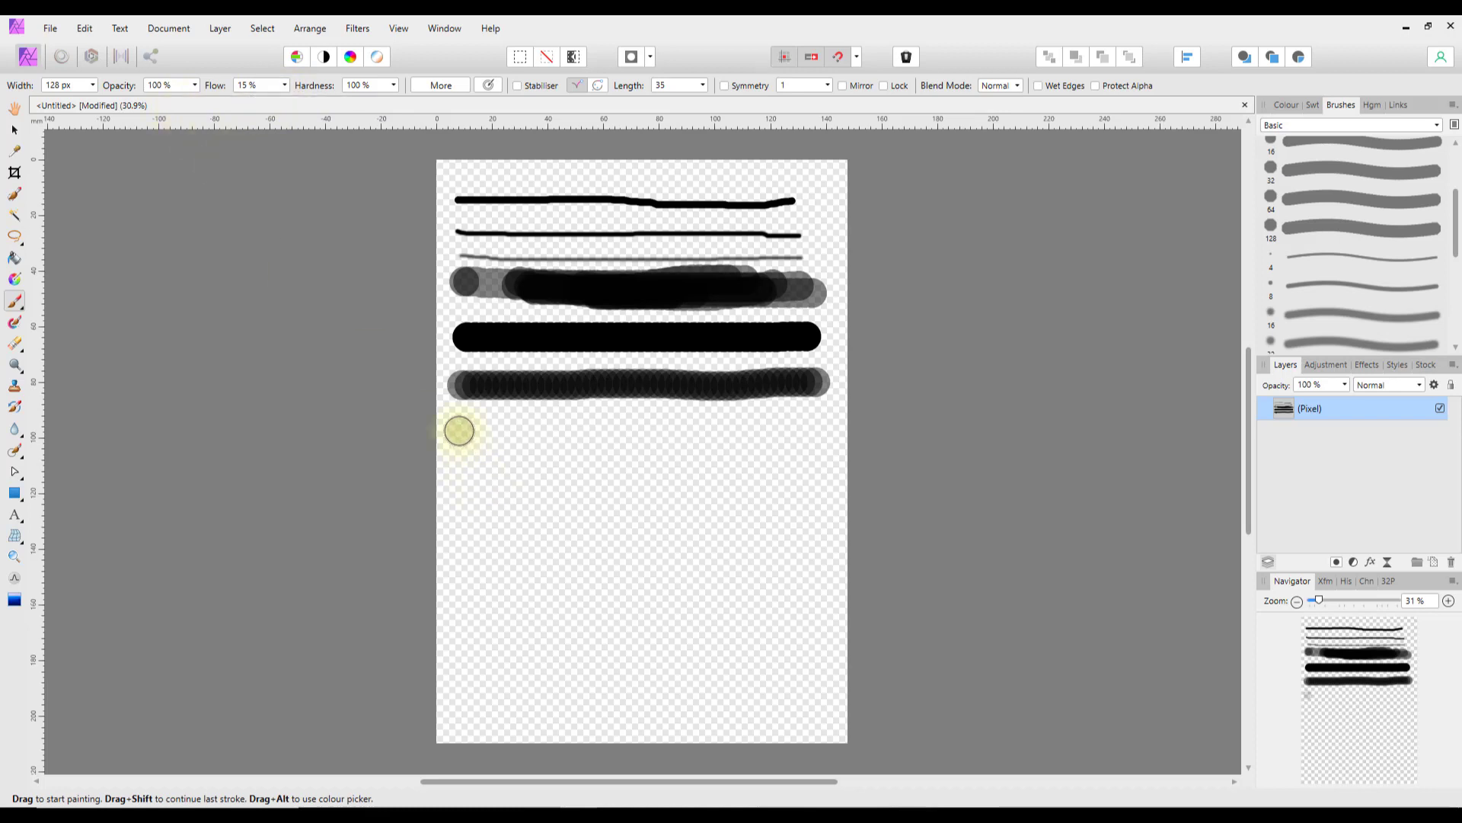
drag(460, 431, 806, 432)
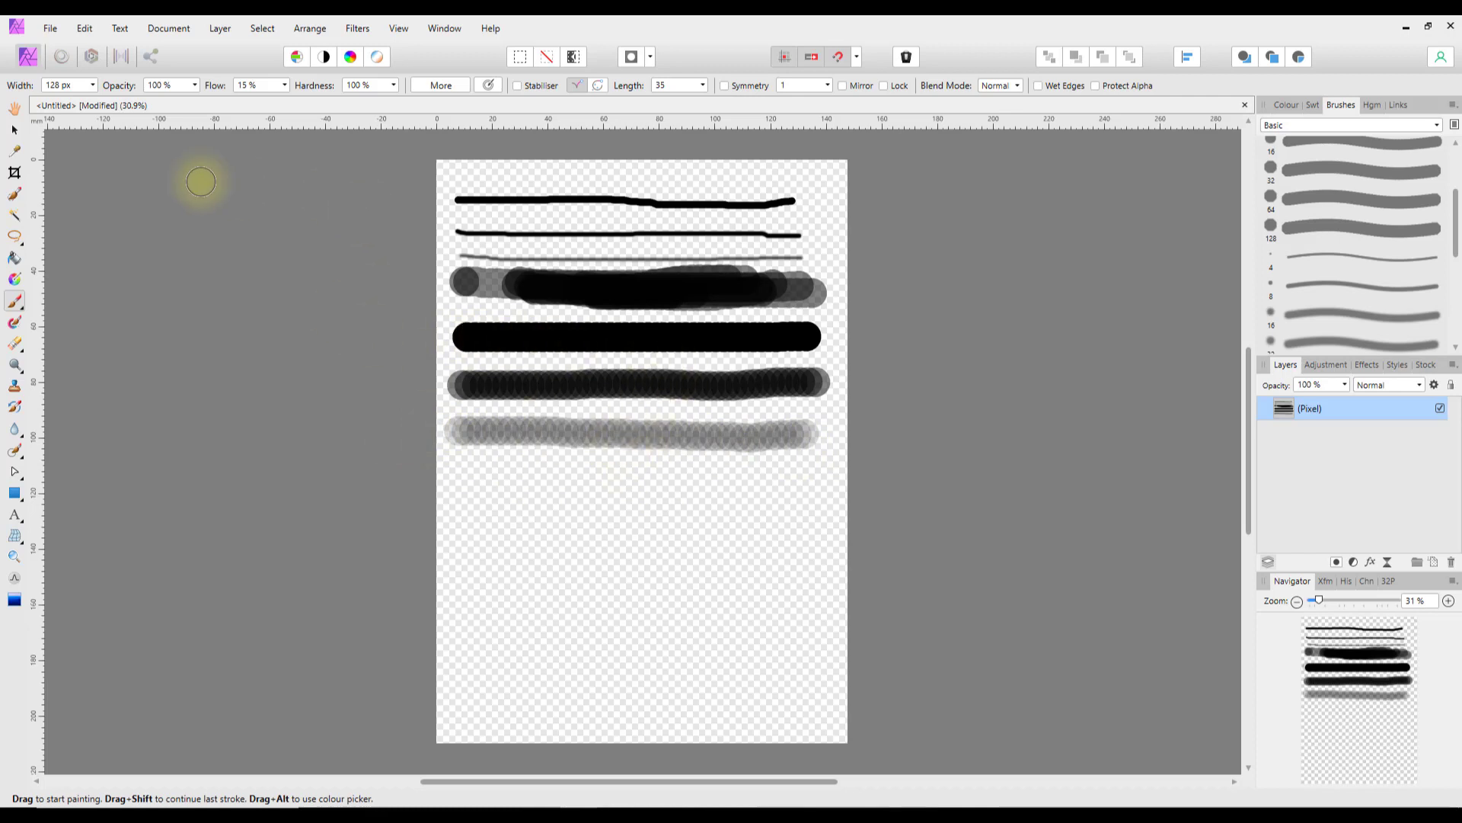
Step: Restore the brush flow to 100% and set the brush colour to red, hex E51414
click(283, 85)
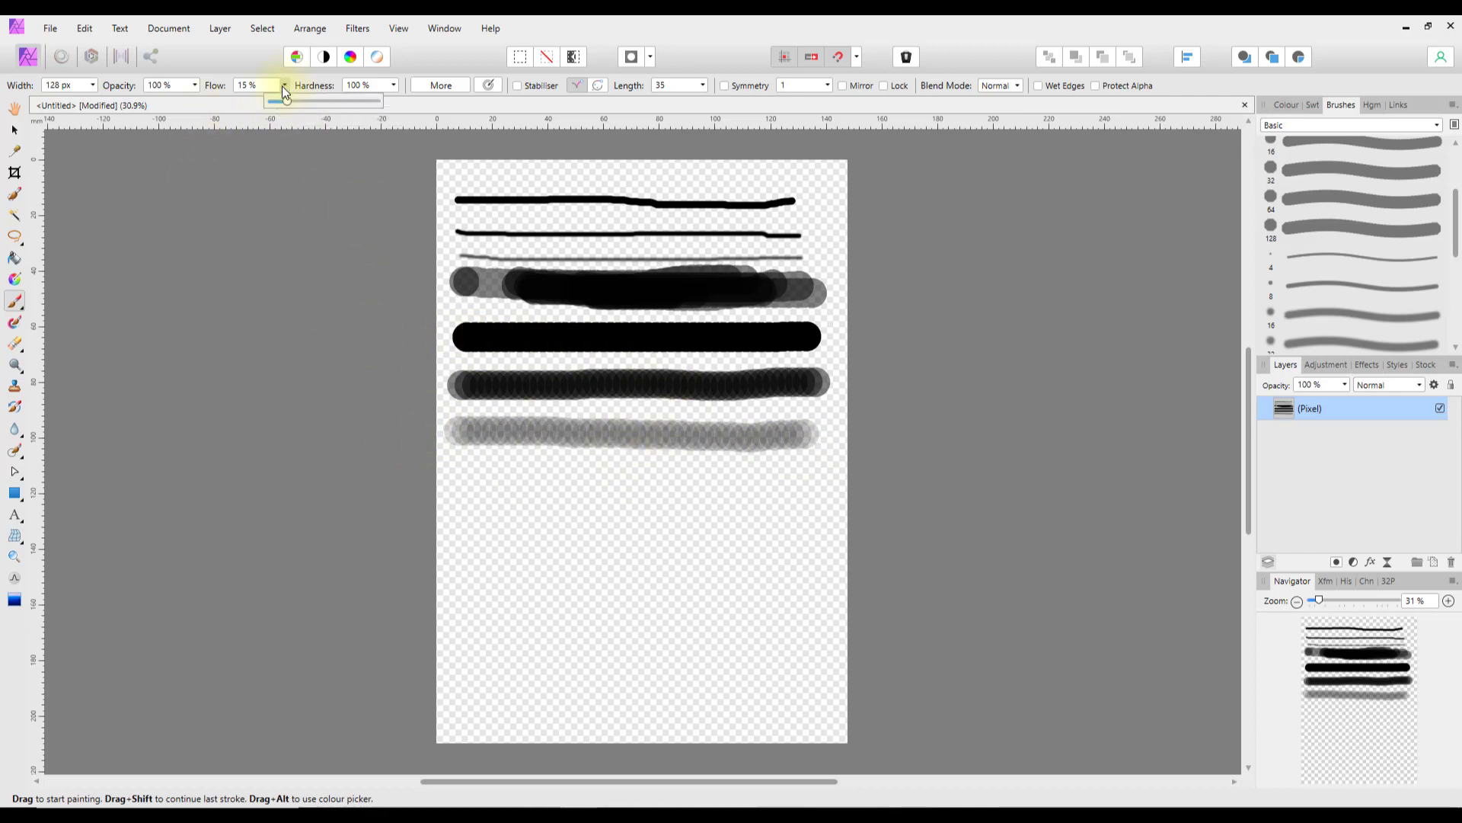
drag(286, 102, 380, 100)
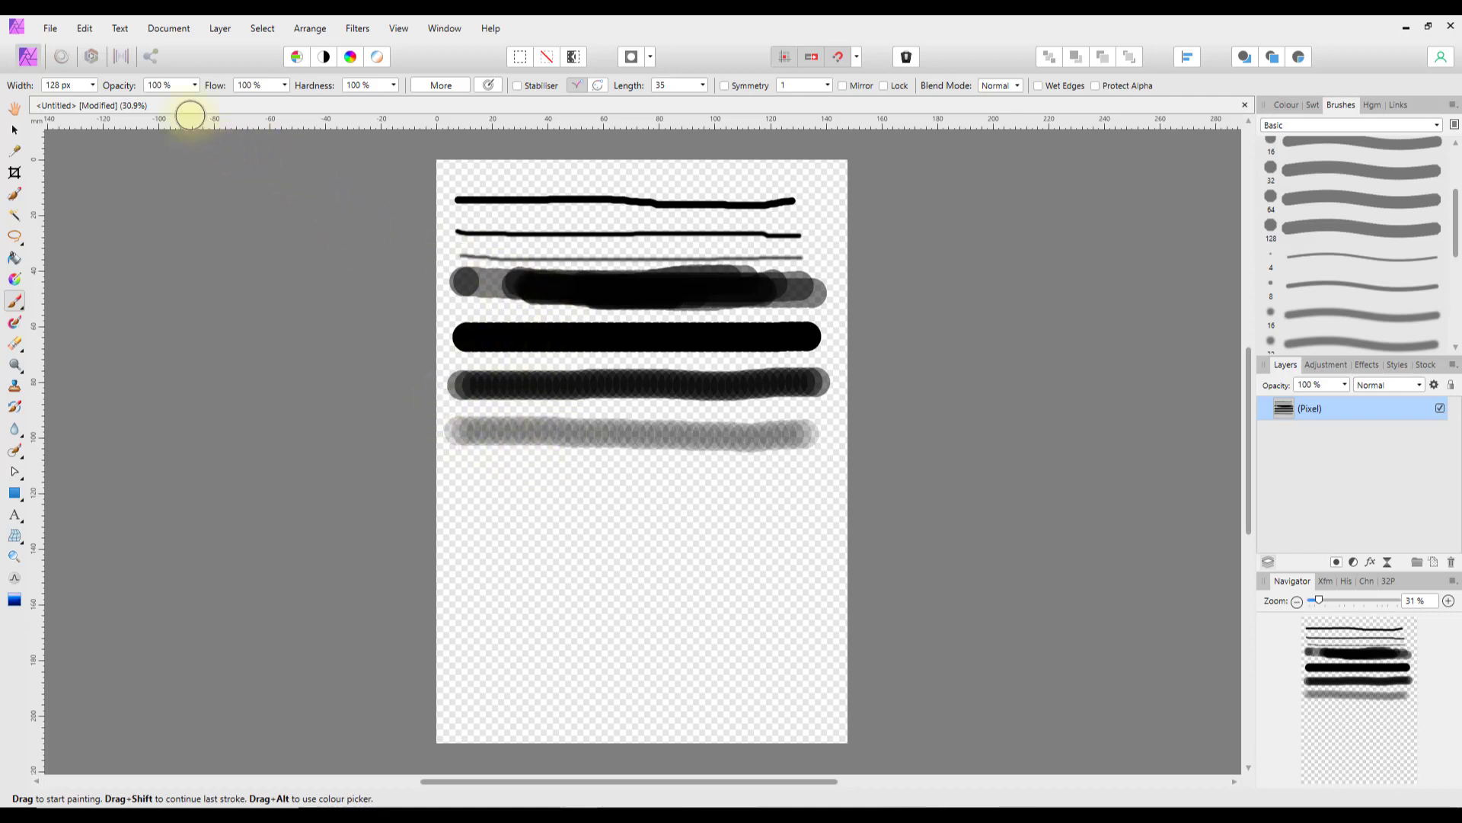
click(1285, 105)
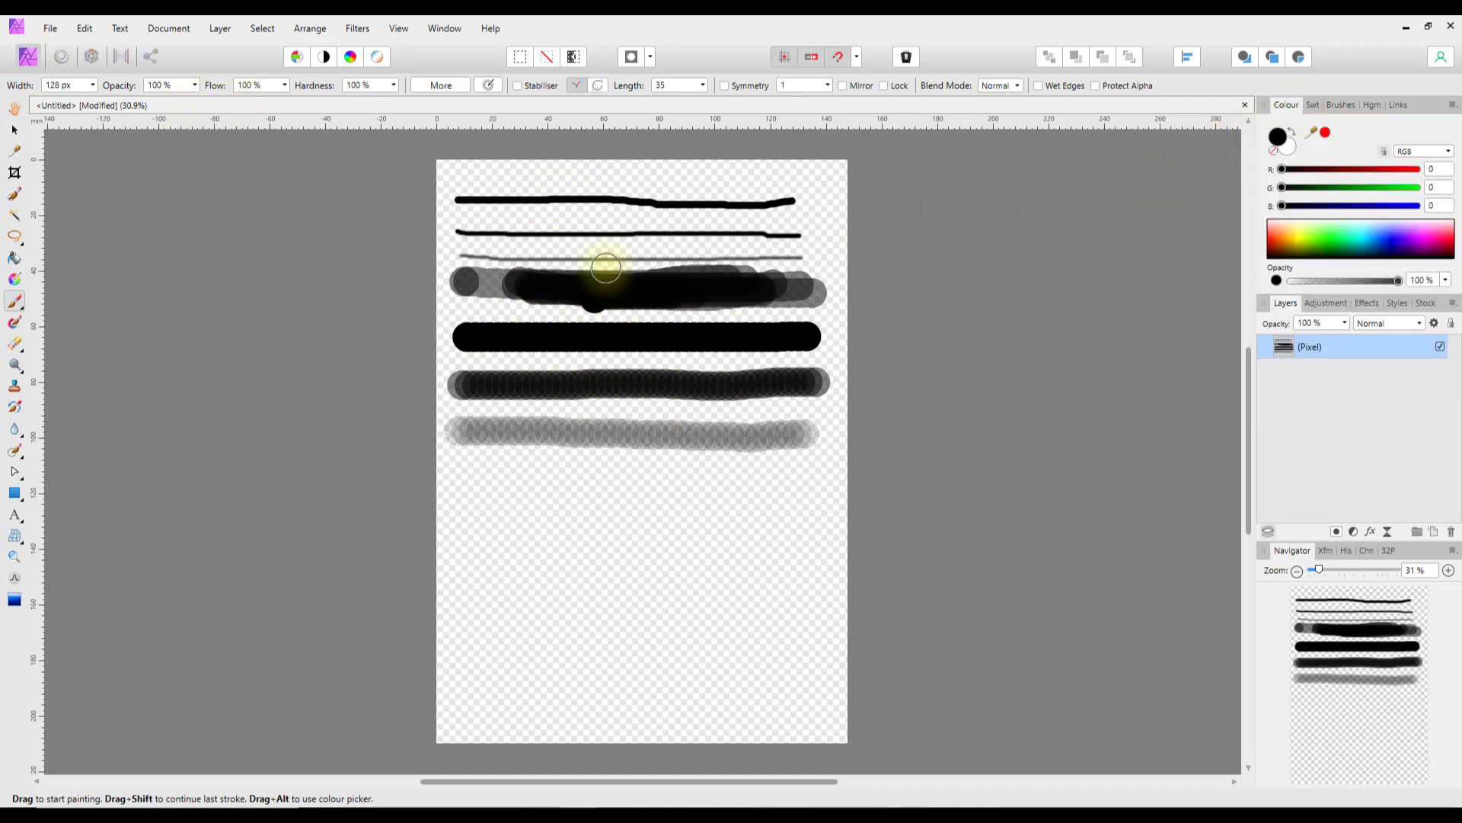
double_click(1278, 140)
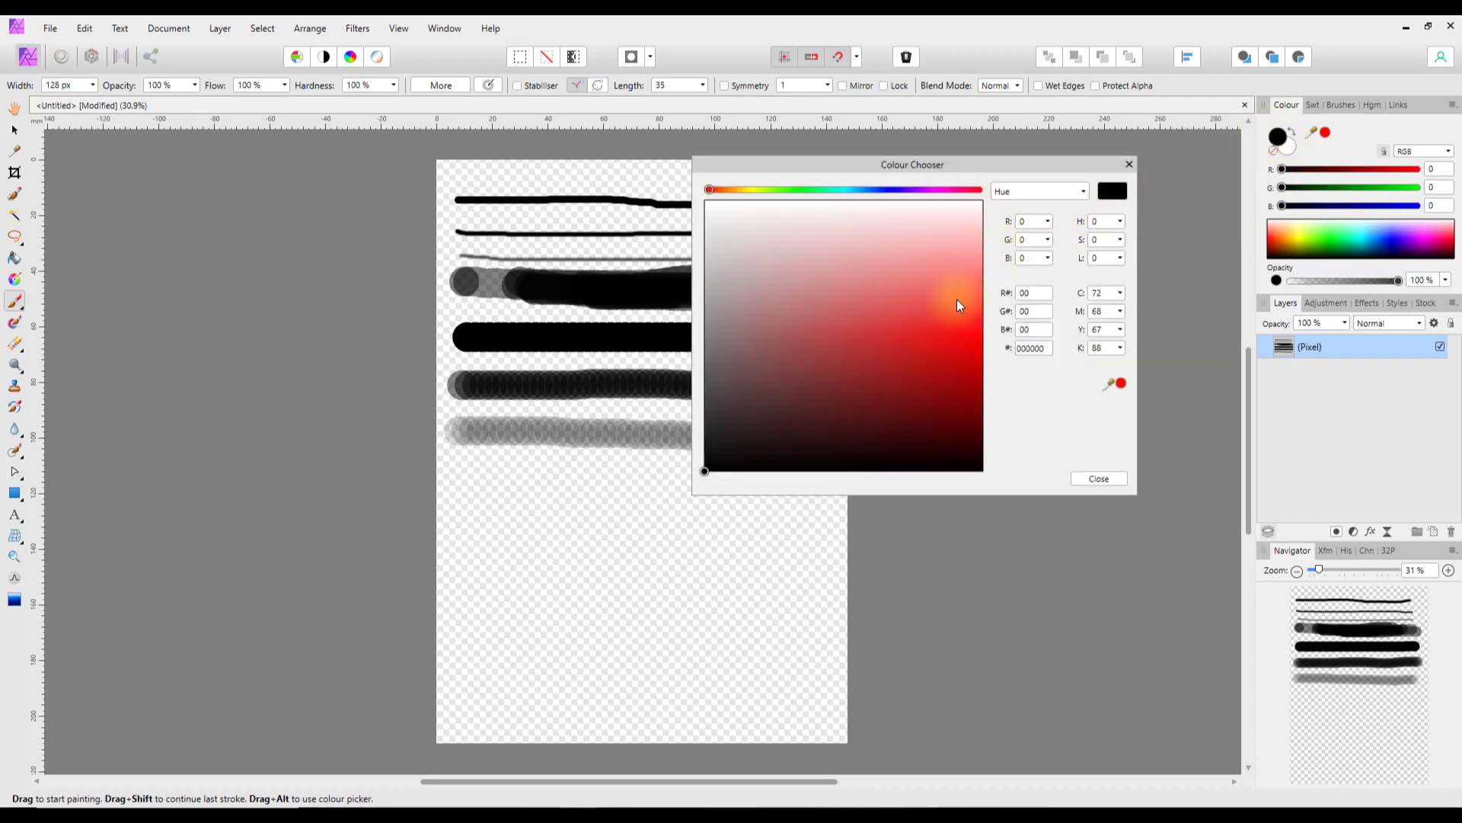
click(939, 339)
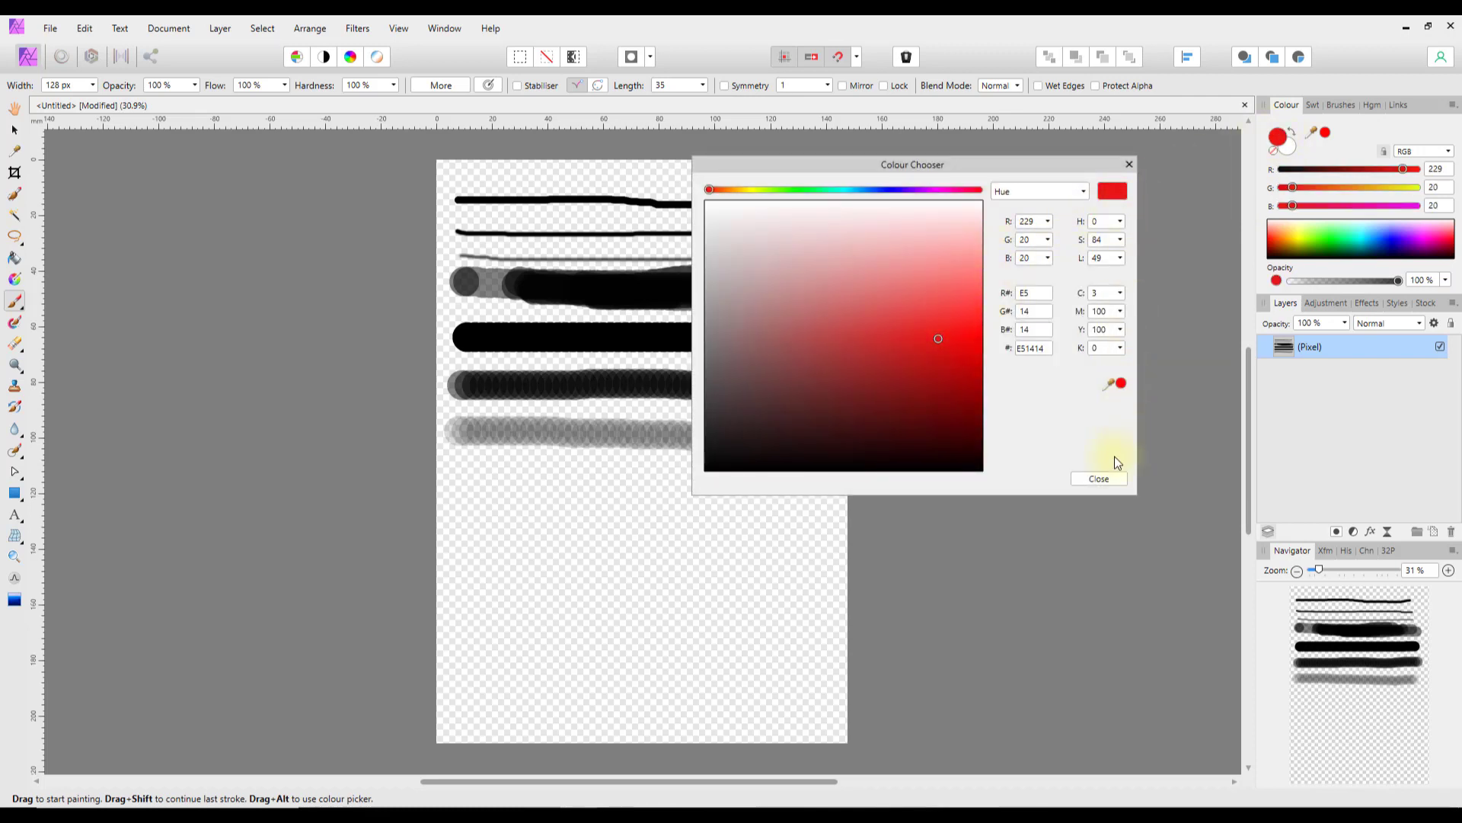
click(1097, 480)
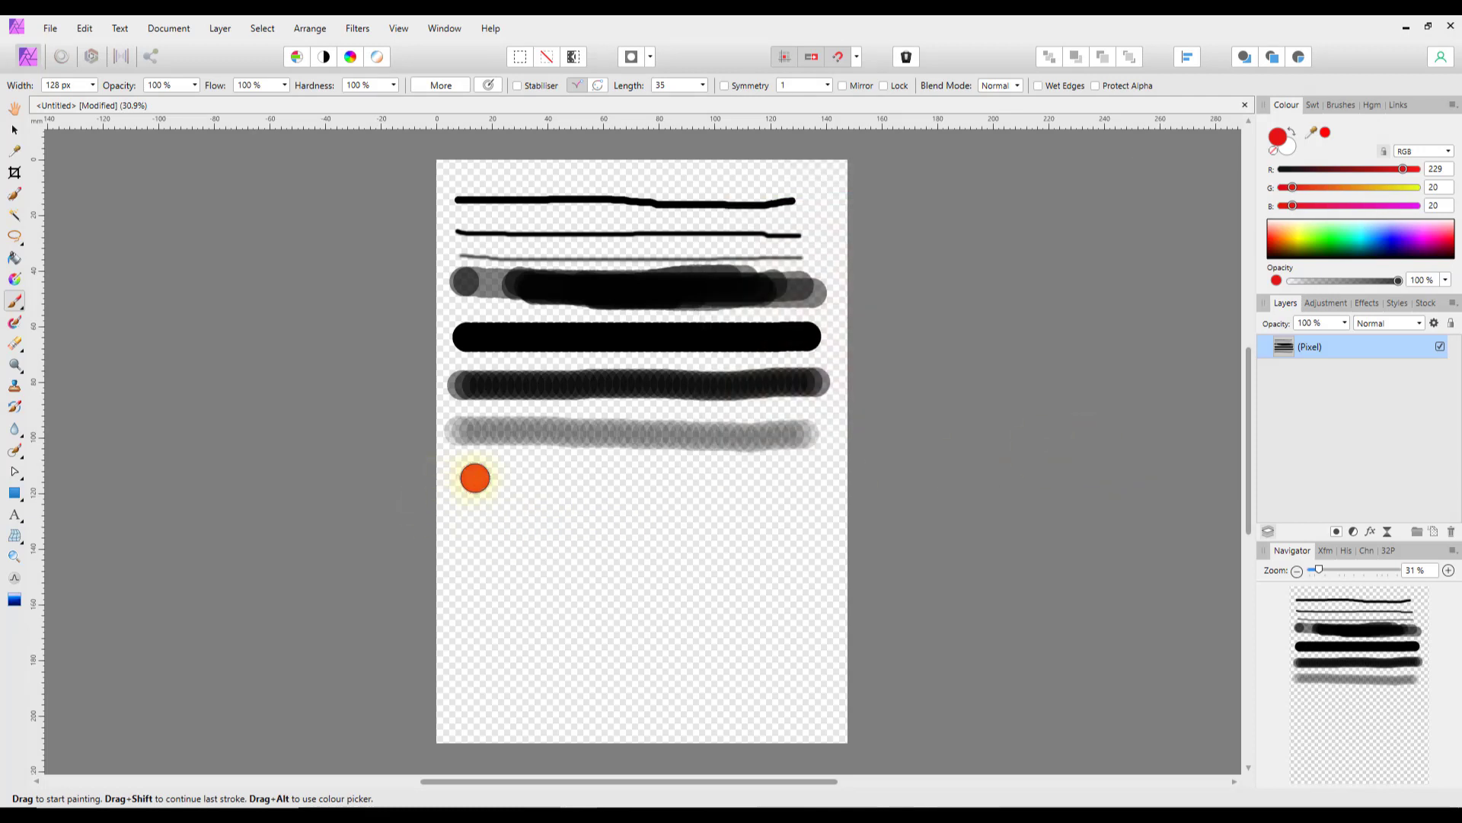
Step: Paint a horizontal red stroke below the faint grey one and a bright green stroke (RGB 108, 255, 39) beneath it
drag(479, 480, 786, 484)
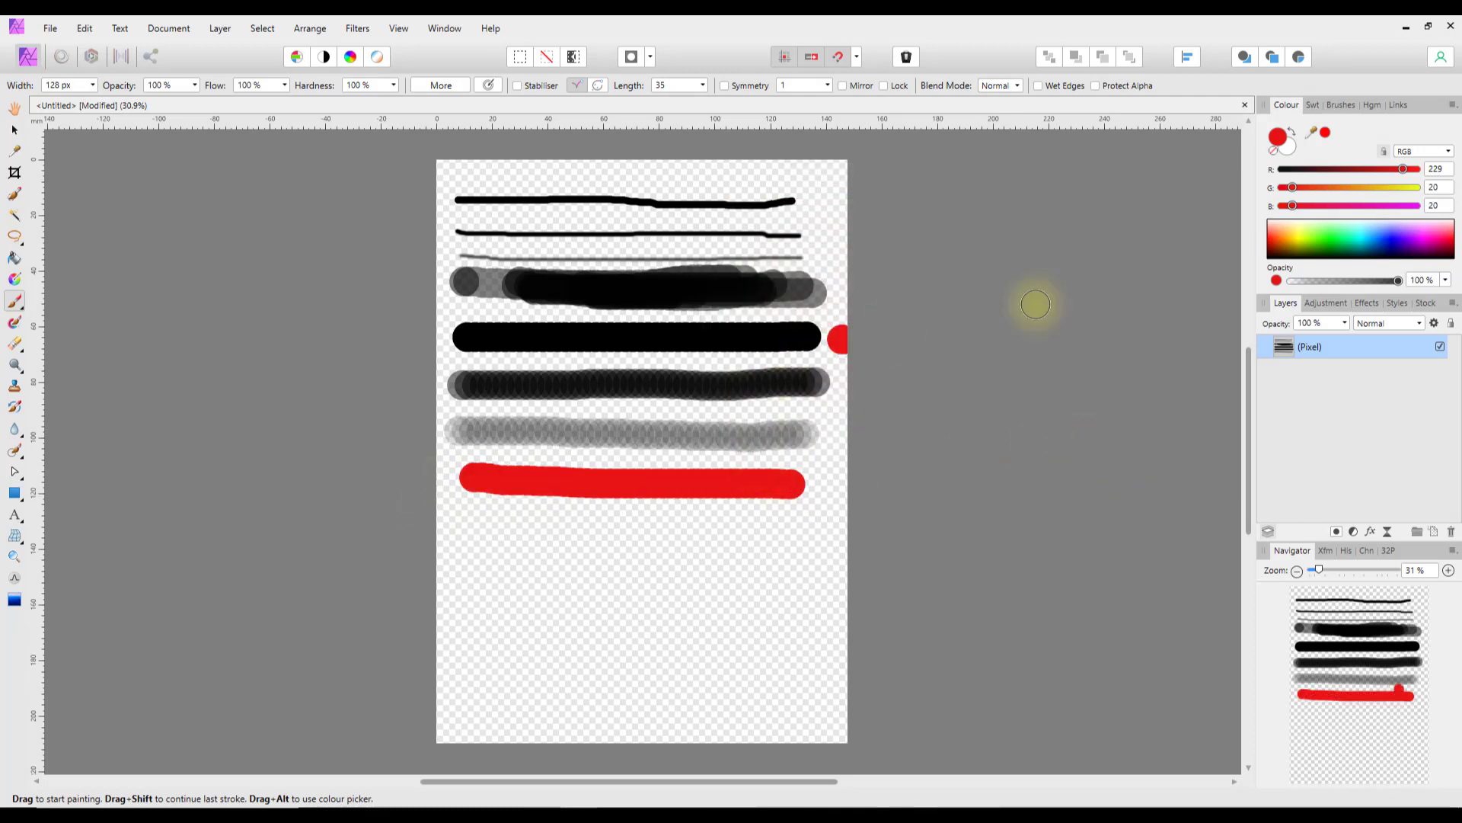
click(1320, 237)
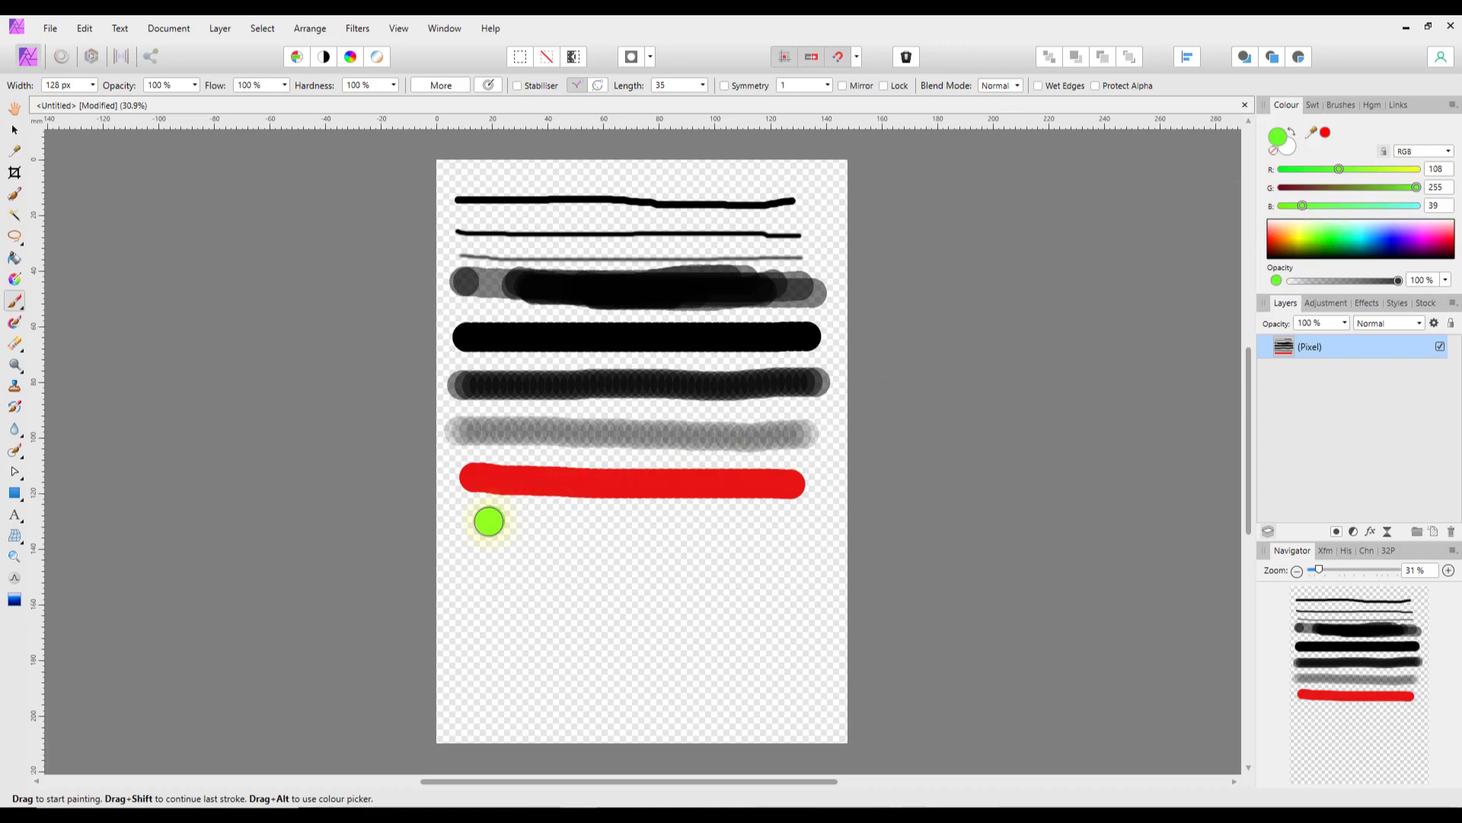
drag(477, 517, 799, 517)
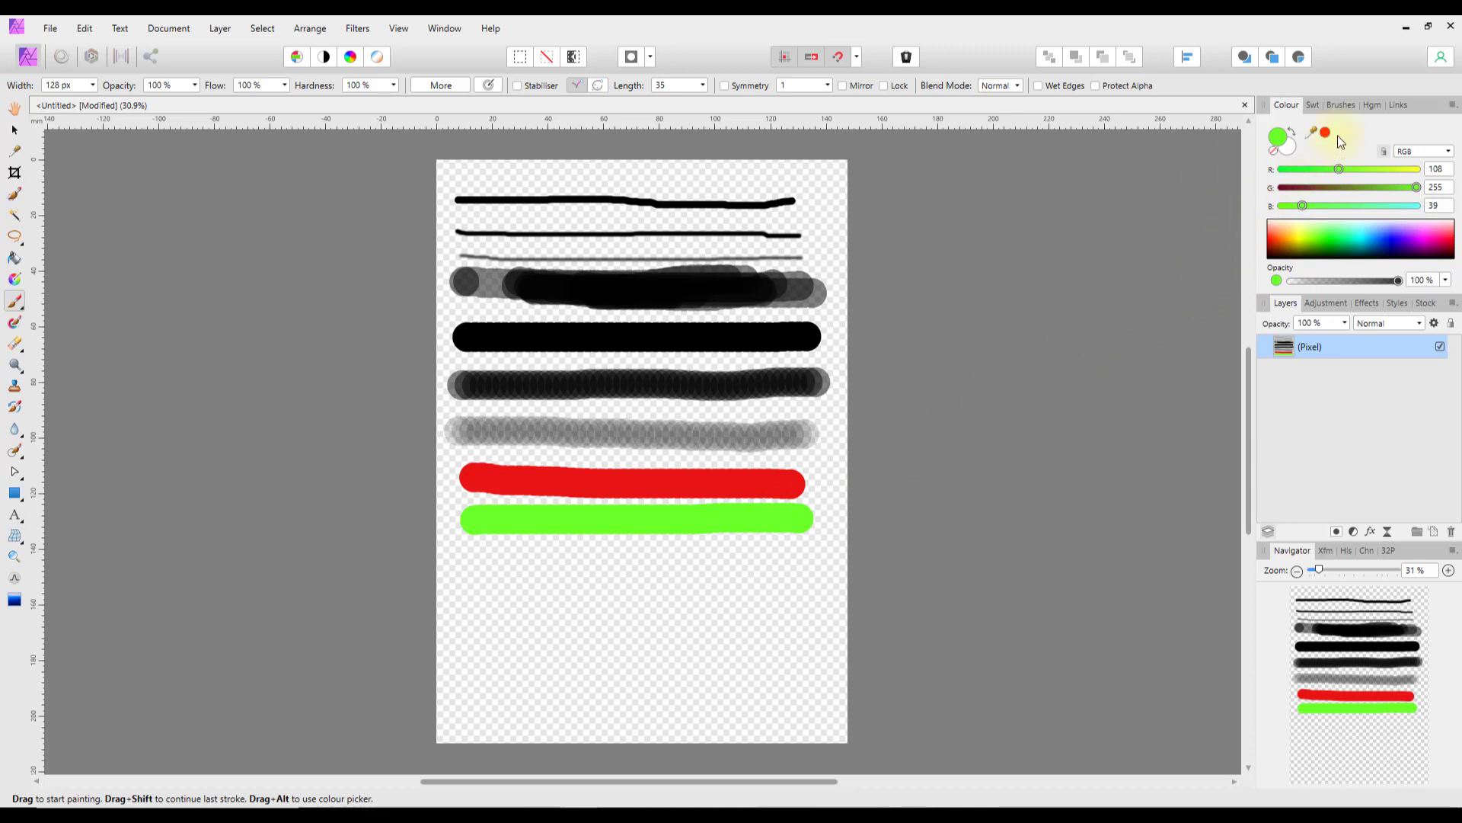
Step: Hide the pixel layer holding the sample strokes and add a new empty pixel layer above it
click(1341, 105)
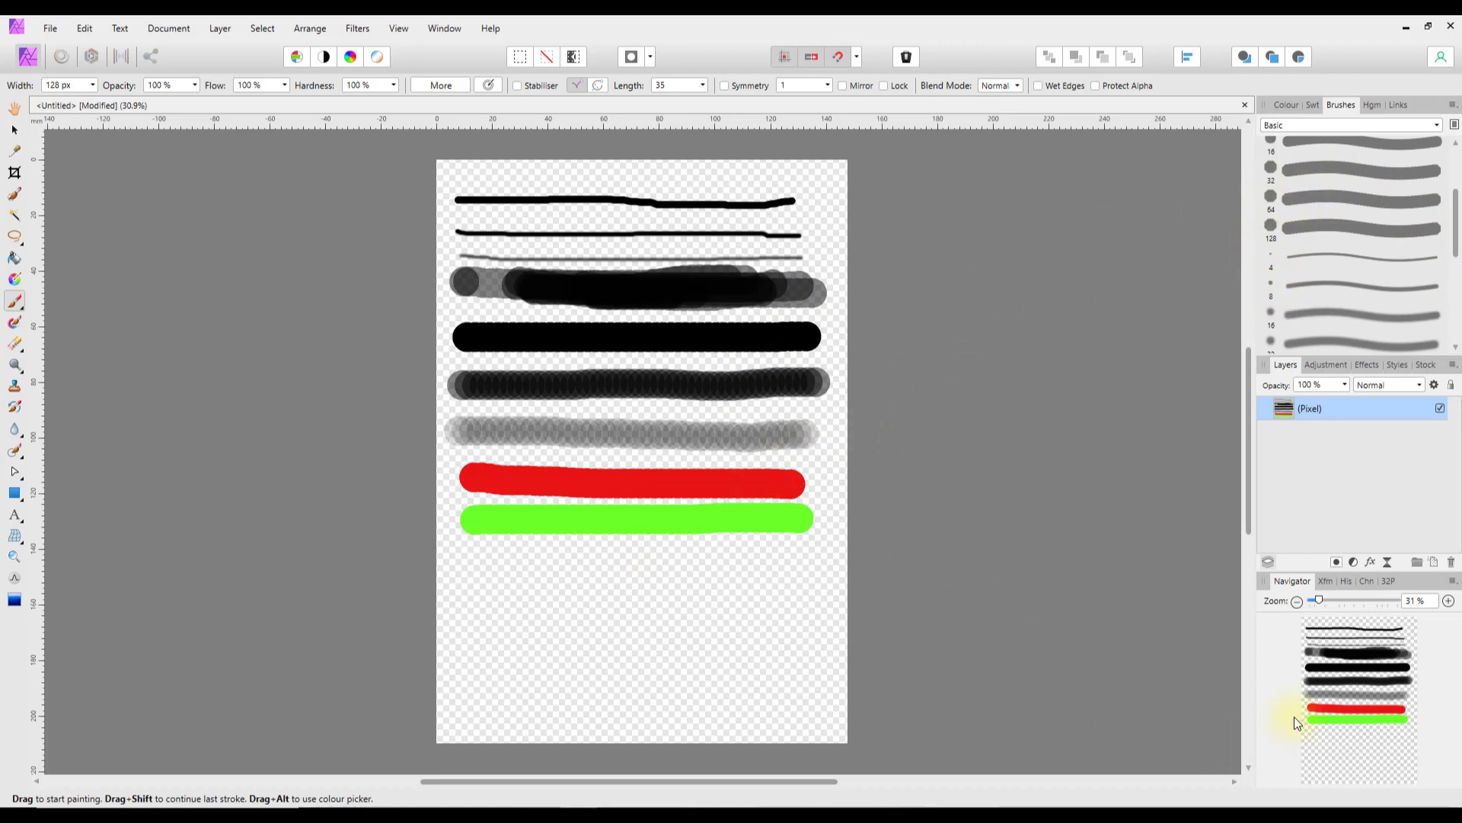
click(1441, 409)
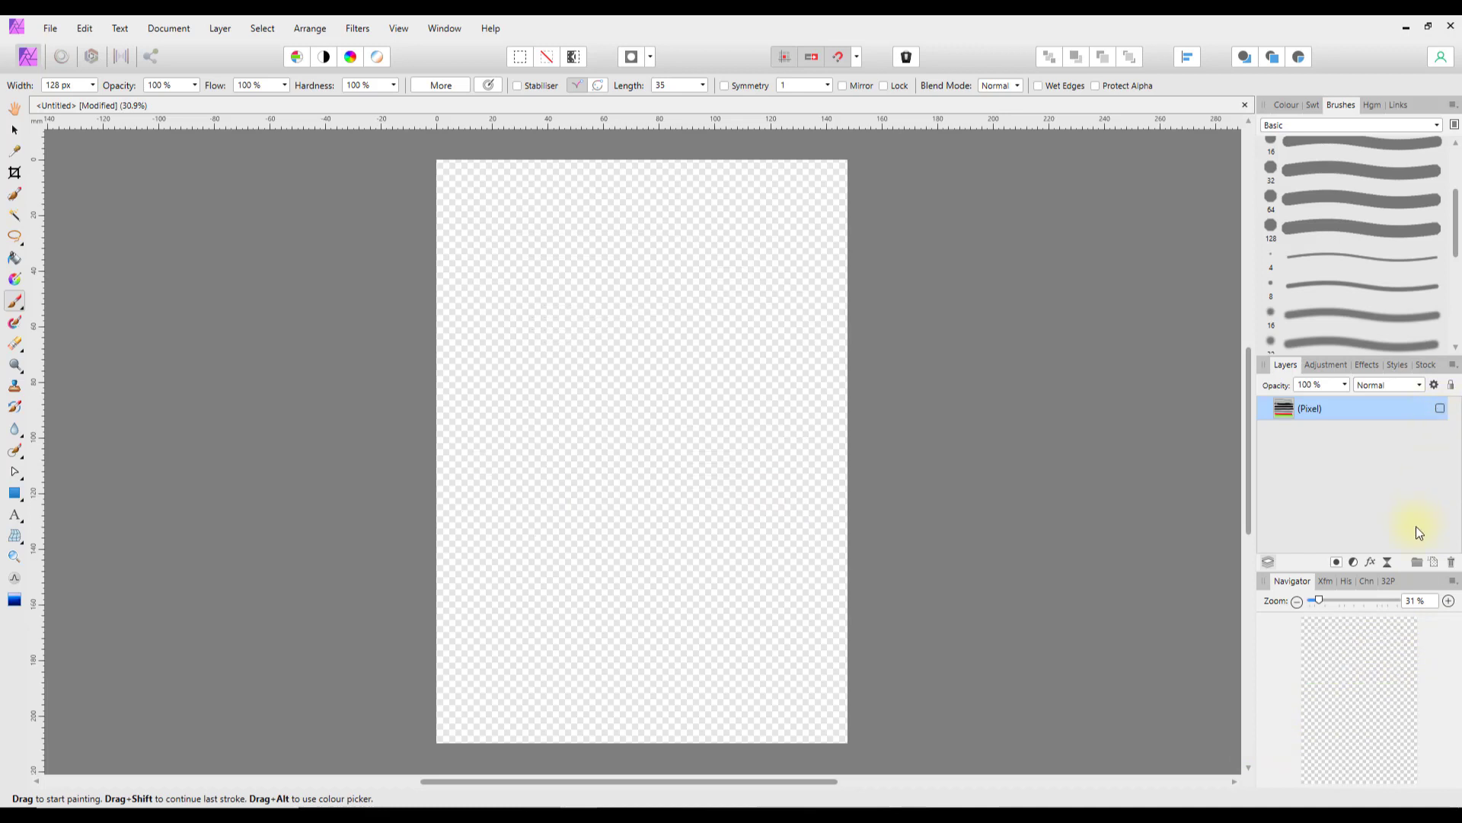
click(1433, 564)
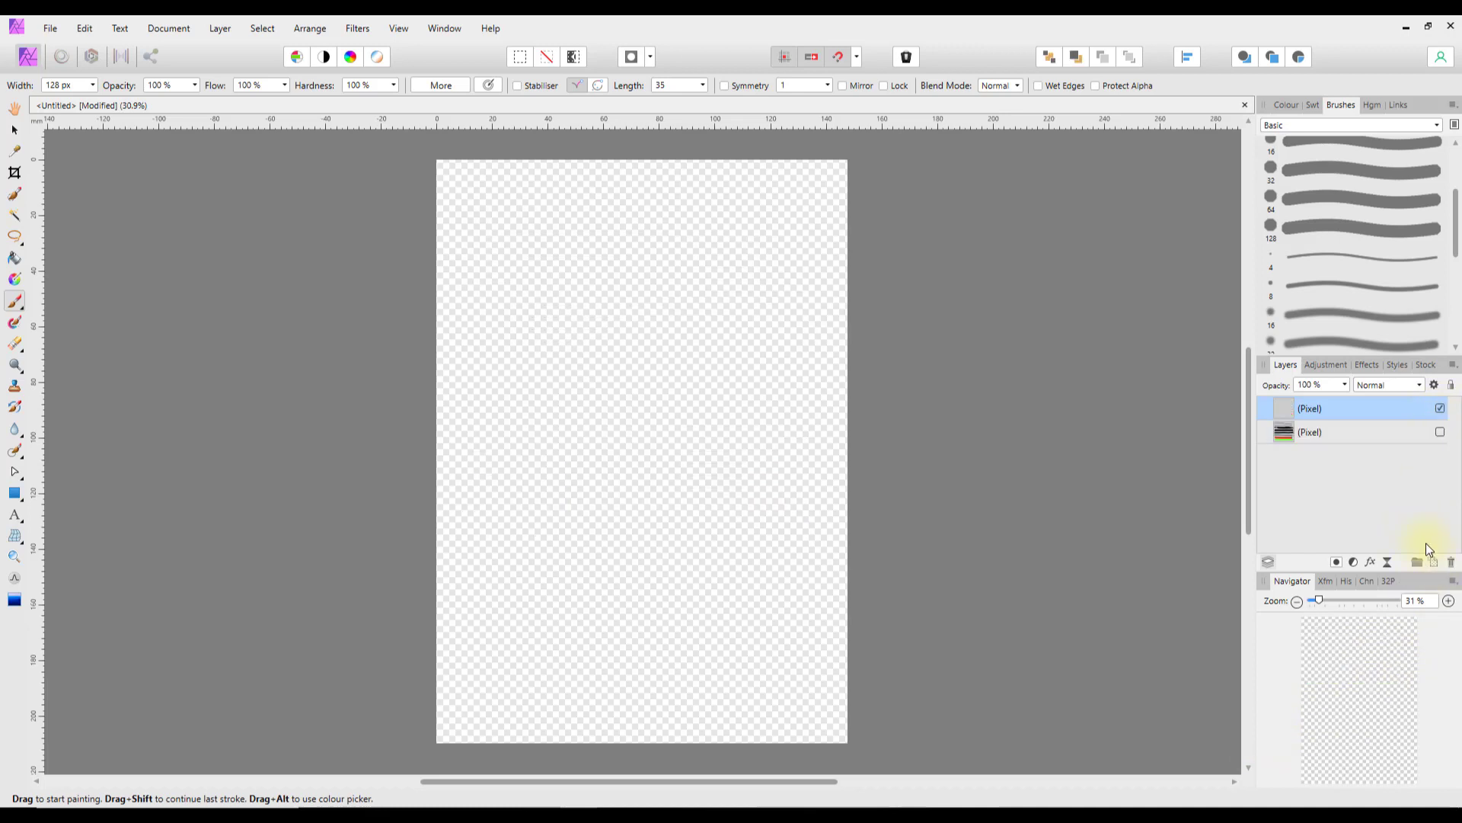
click(628, 338)
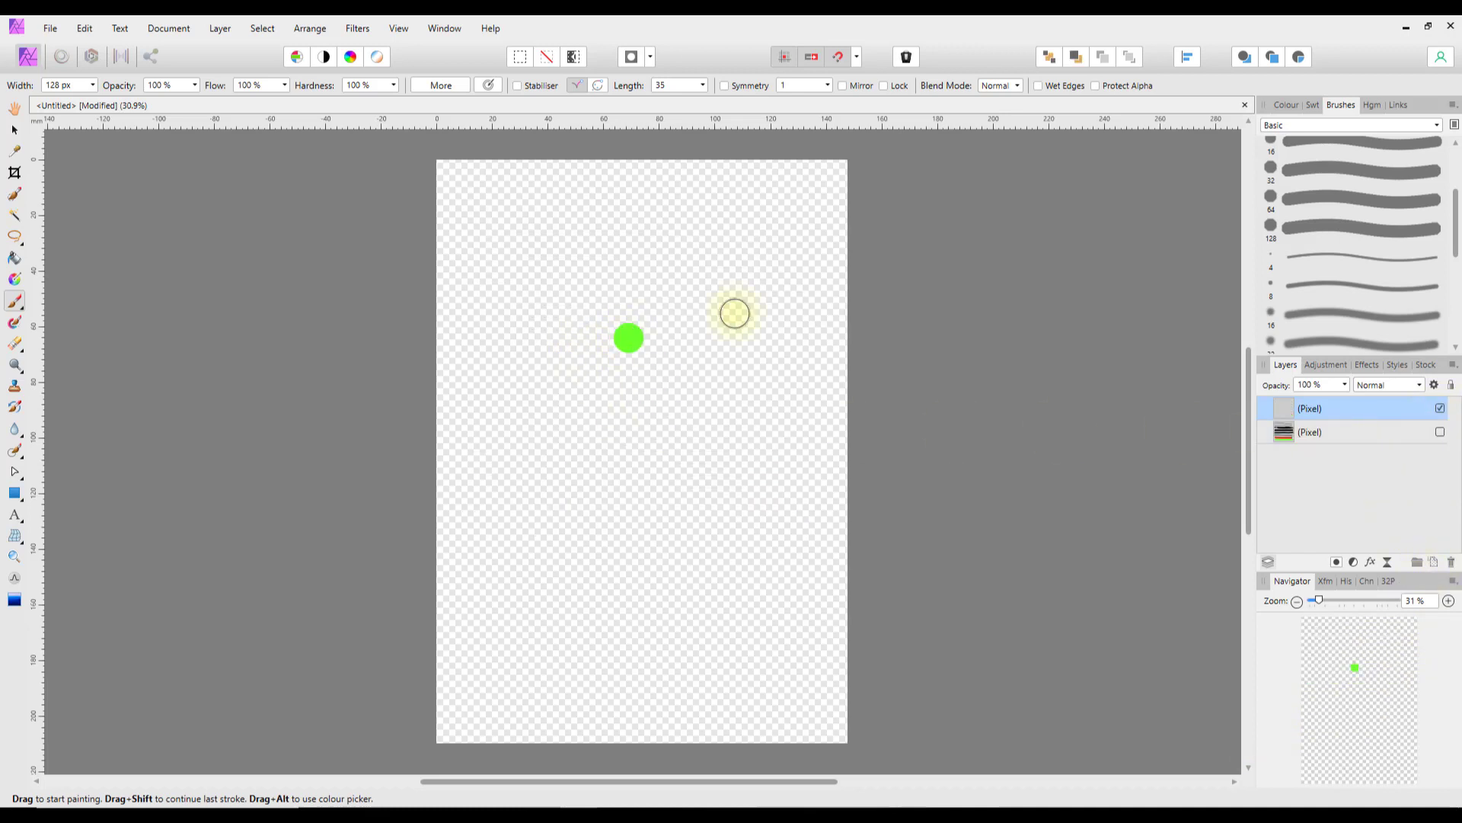
key(ctrl+z)
Step: Set the brush colour to black, hex 000000
click(1284, 105)
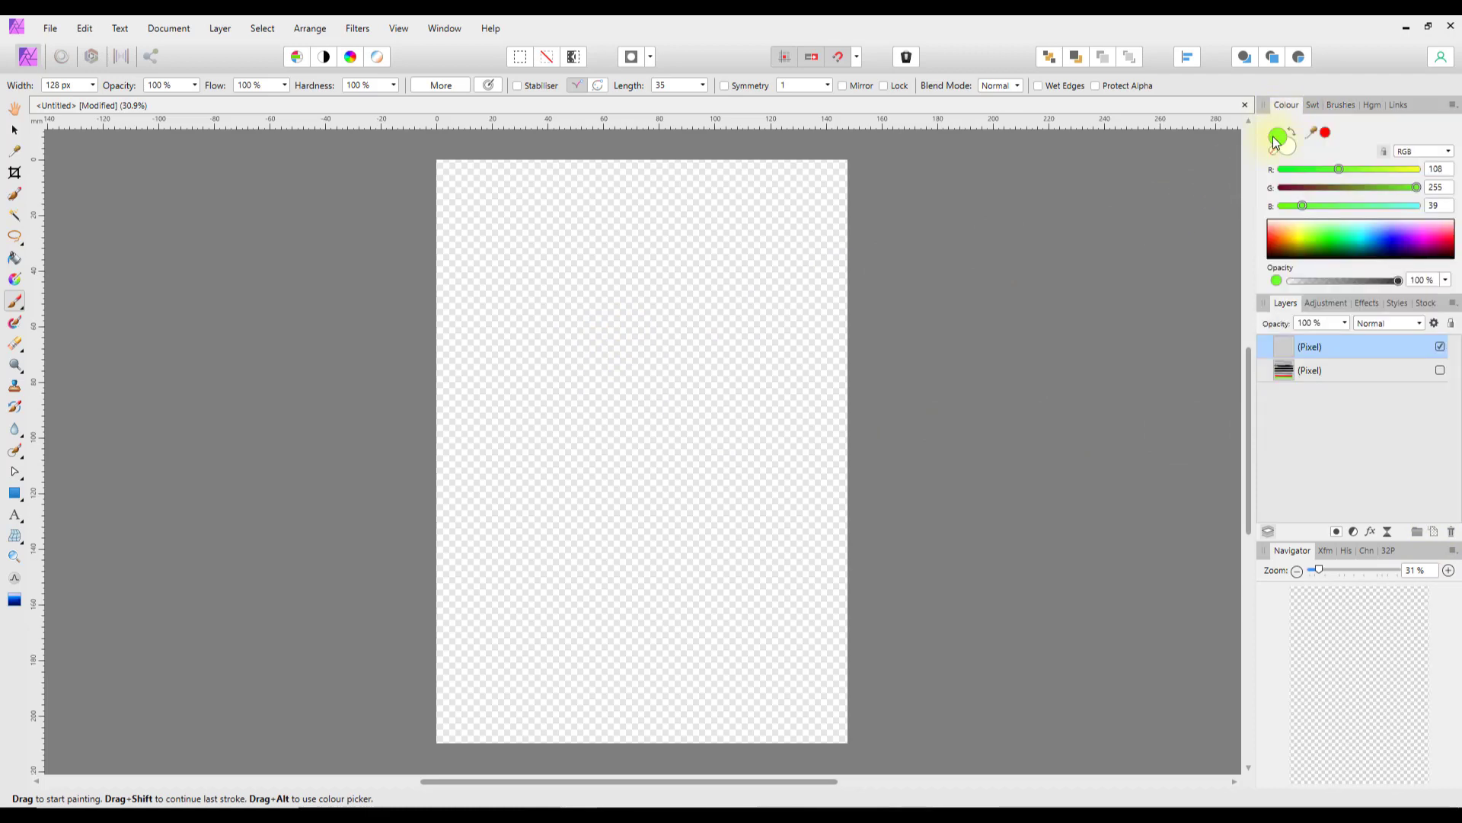
double_click(1276, 142)
drag(796, 404, 705, 474)
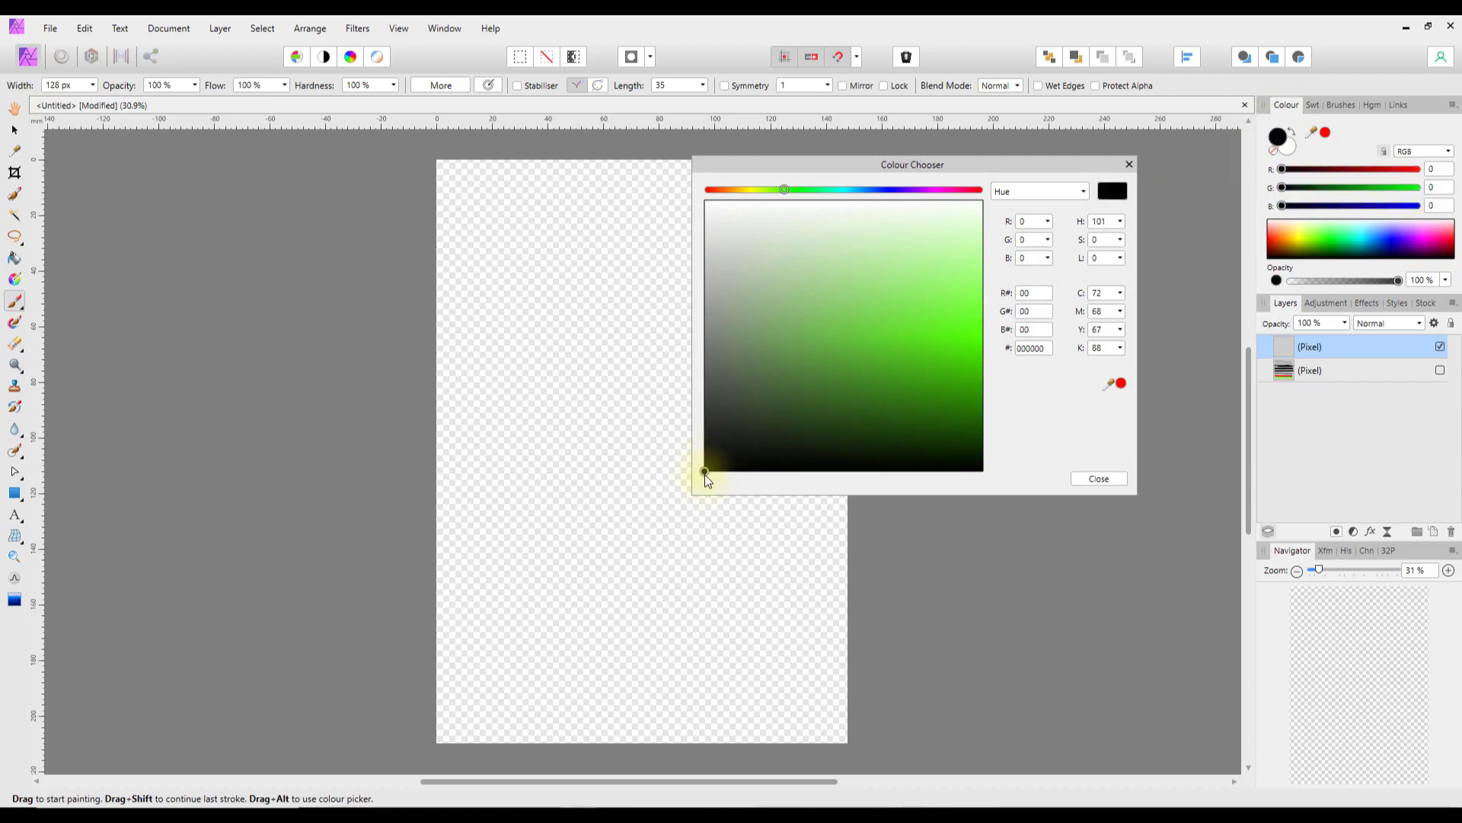
click(1099, 478)
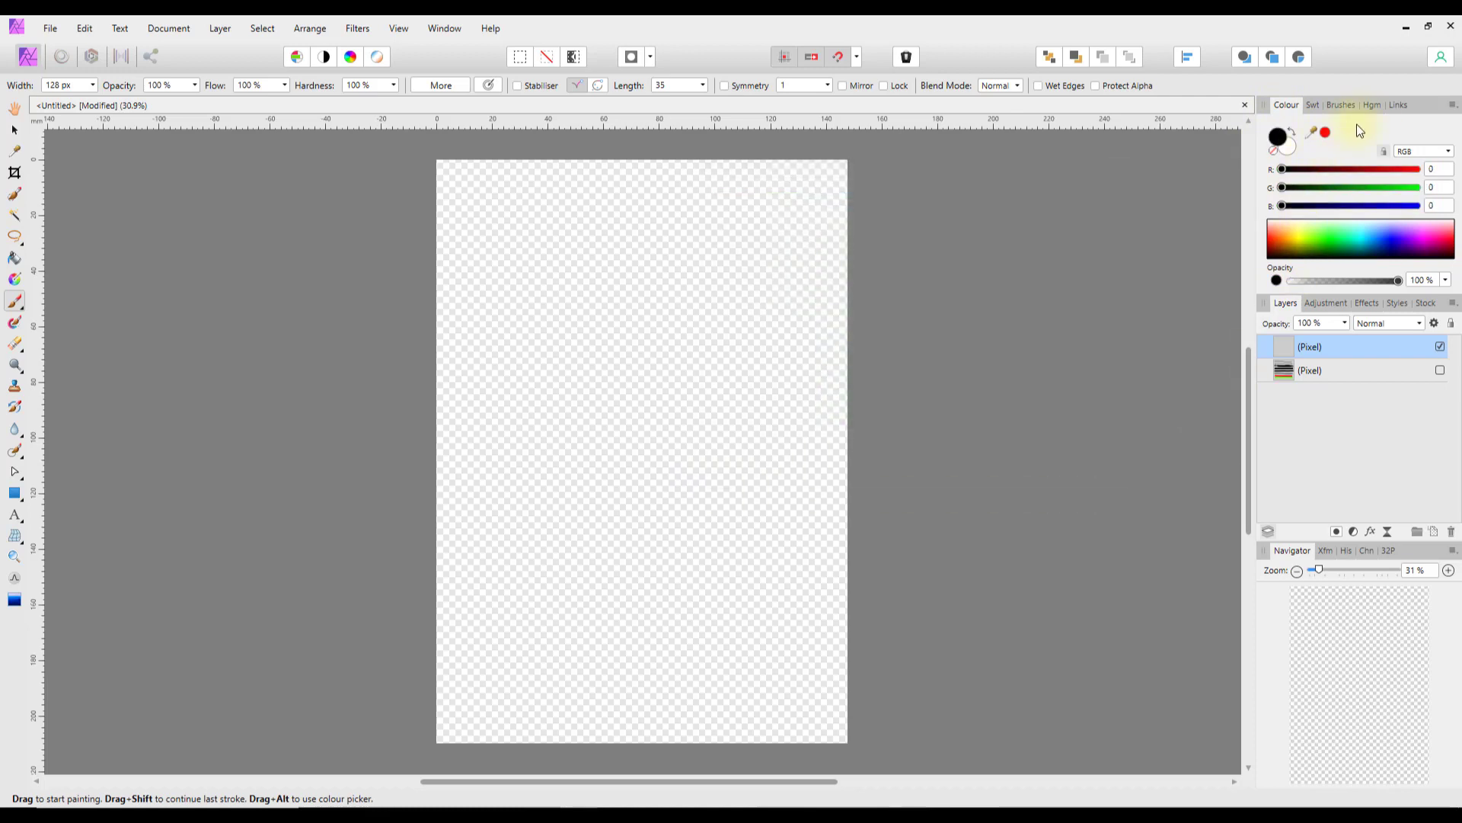
Step: Browse the installed brush categories and switch to the Dry Media set
click(1342, 106)
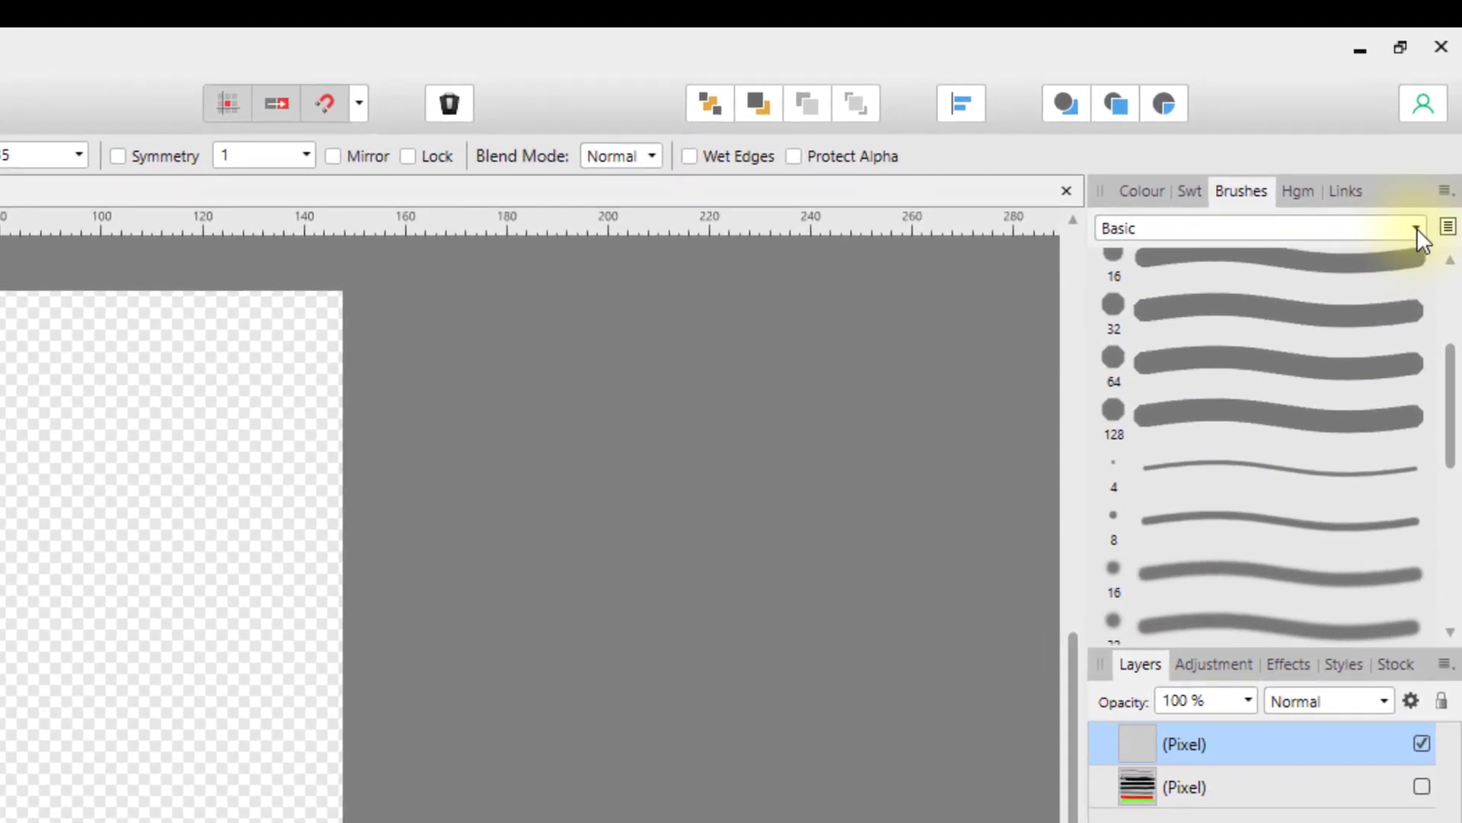
click(1416, 227)
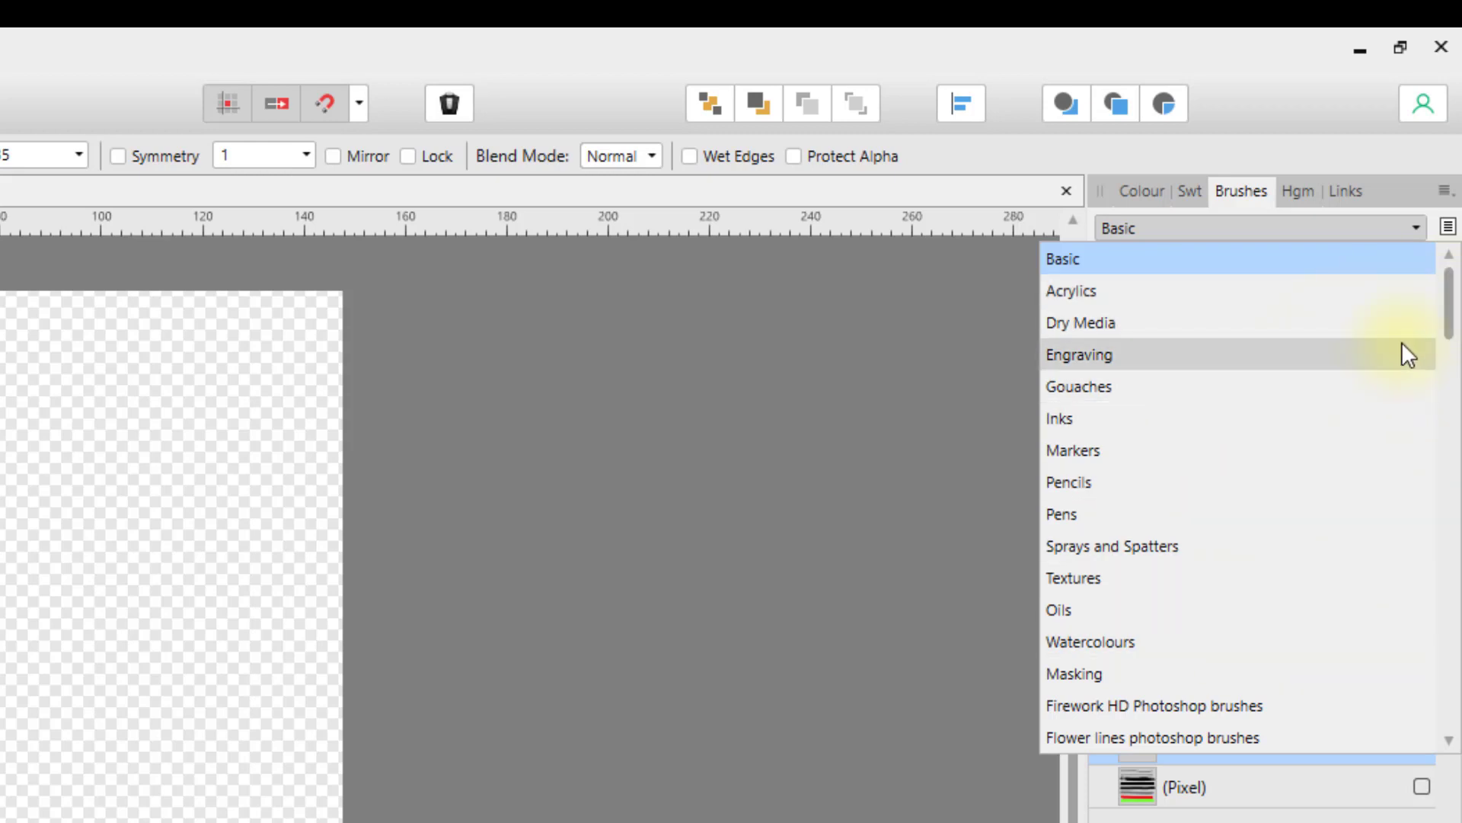
mouse_move(1455, 313)
mouse_down()
mouse_move(1442, 590)
mouse_move(1455, 709)
mouse_move(1457, 493)
mouse_up()
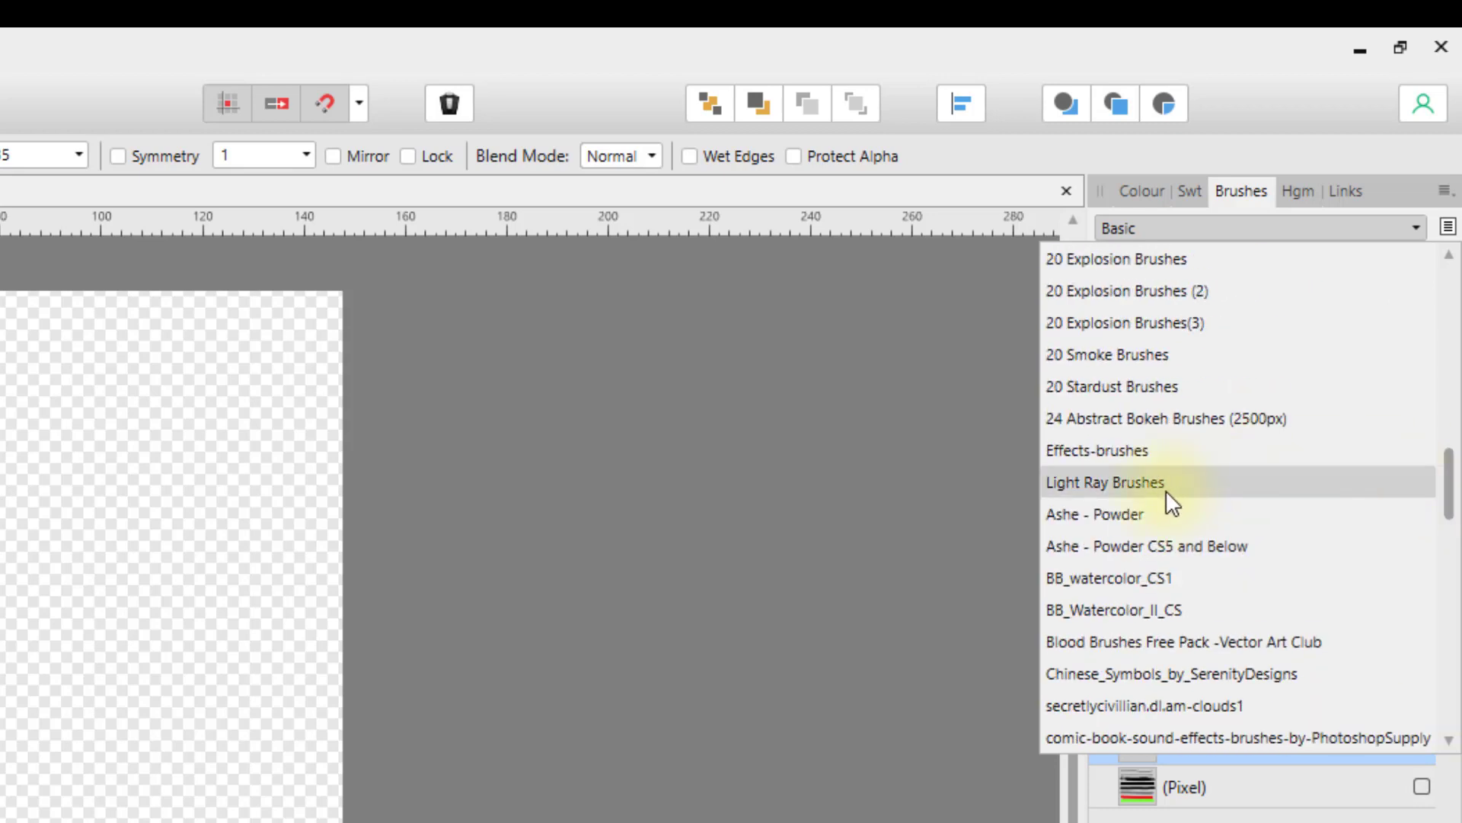
drag(1449, 482, 1456, 308)
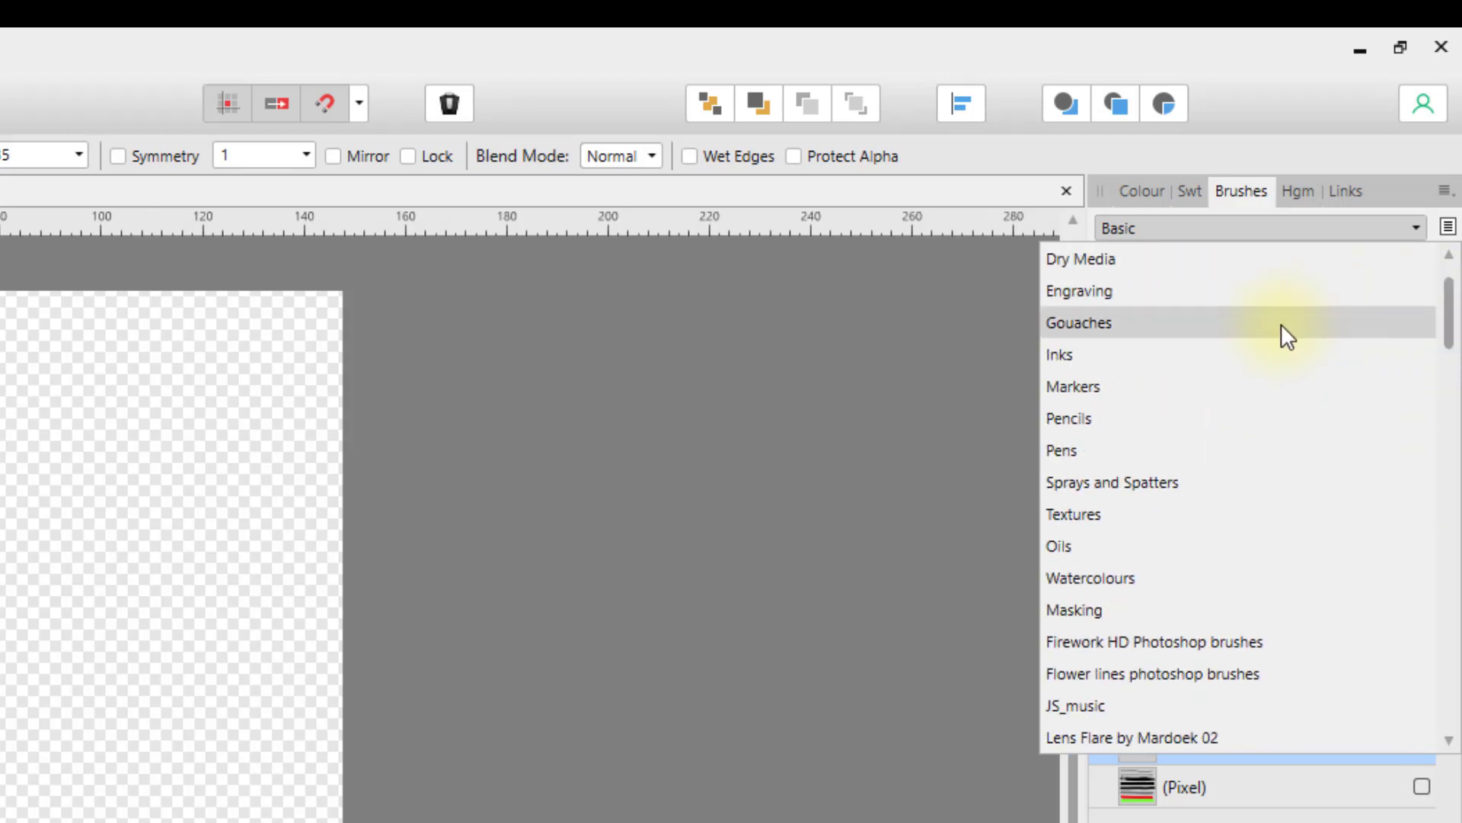
scroll(1283, 327, up, 1)
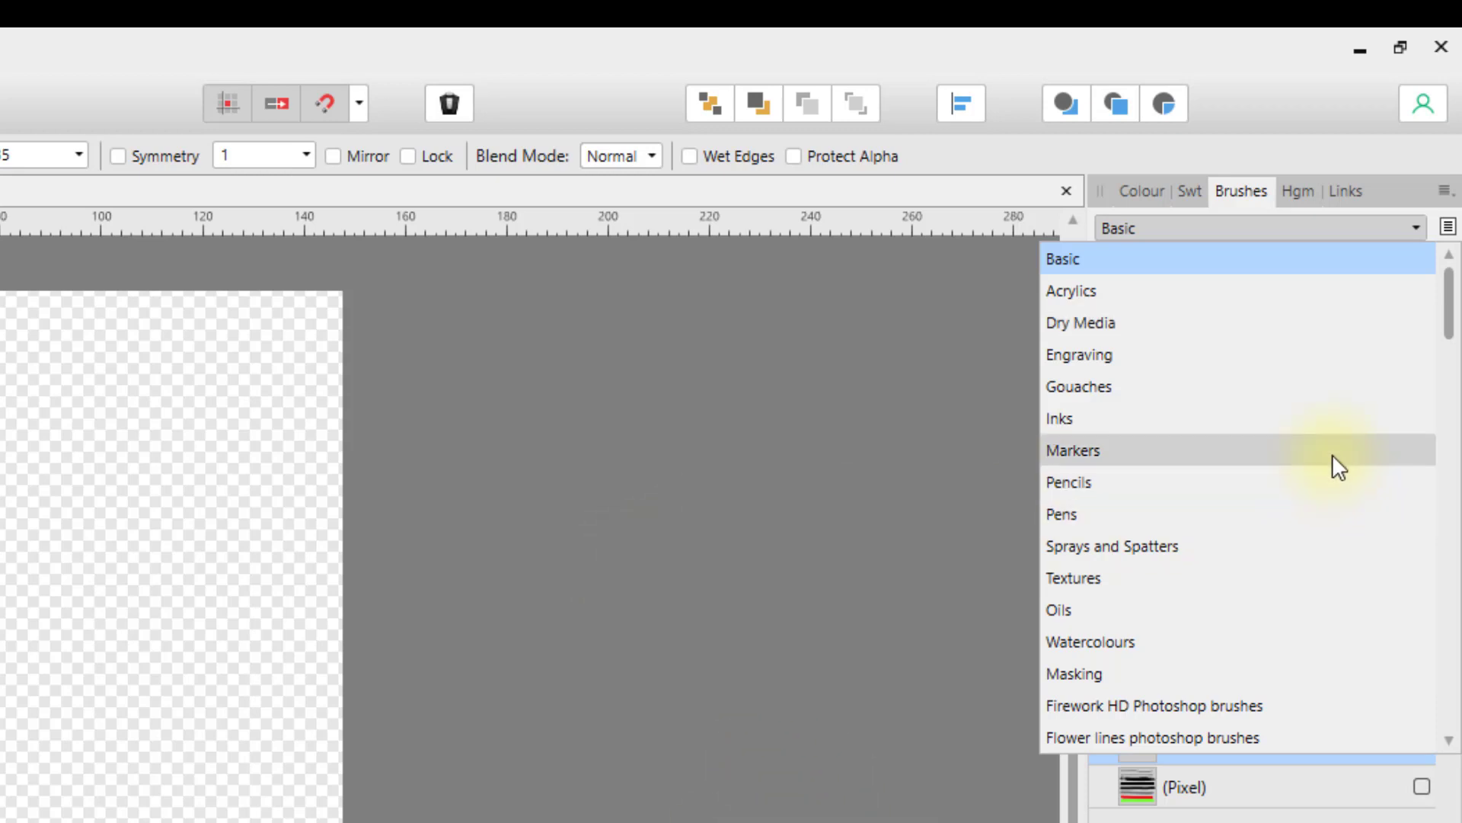
click(1103, 324)
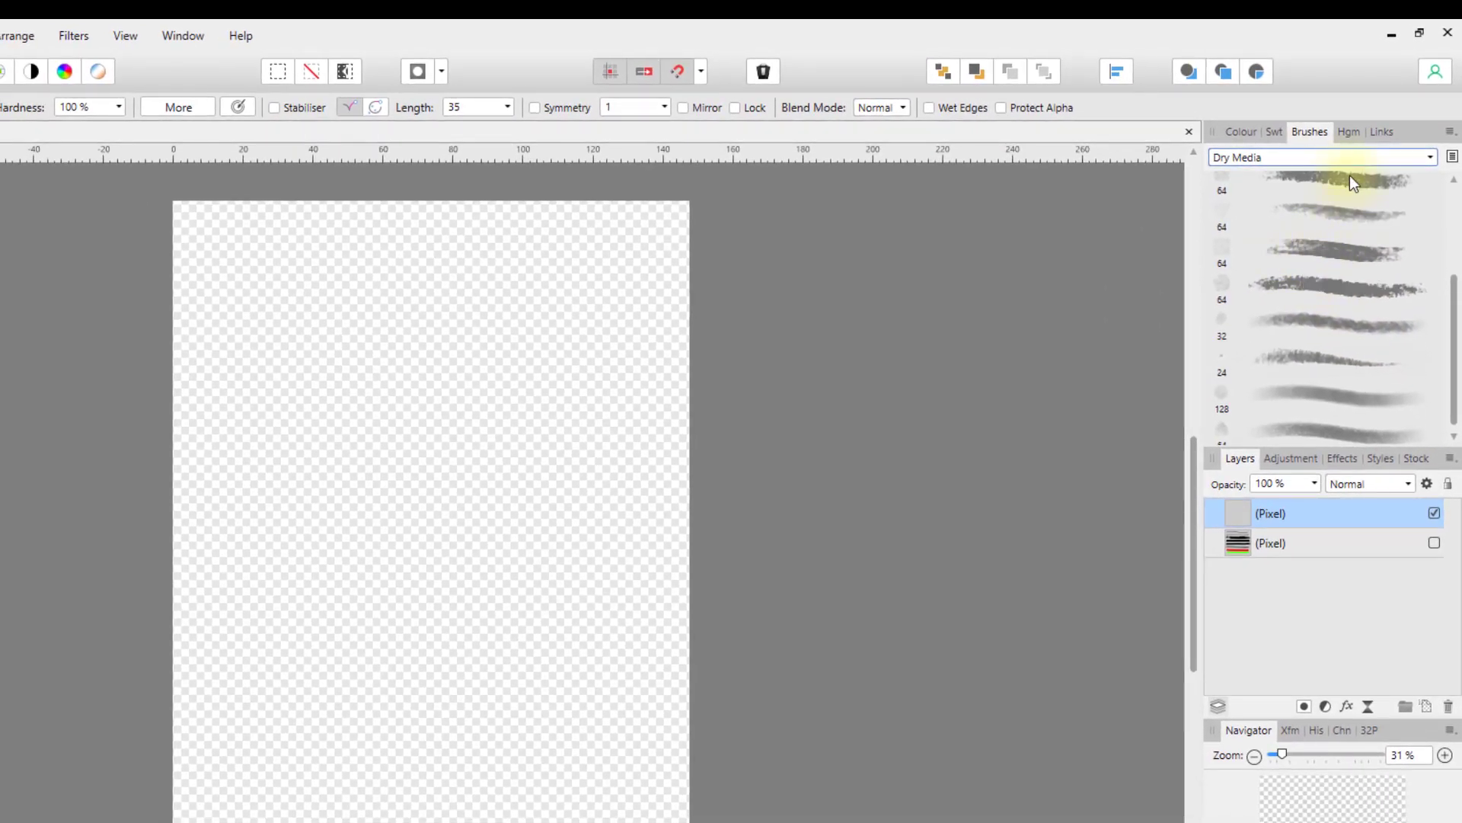
Step: Try a rough 64 px Dry Media brush, a thin line and a 687 px wide stroke on the new layer, and undo all the strokes
click(1292, 285)
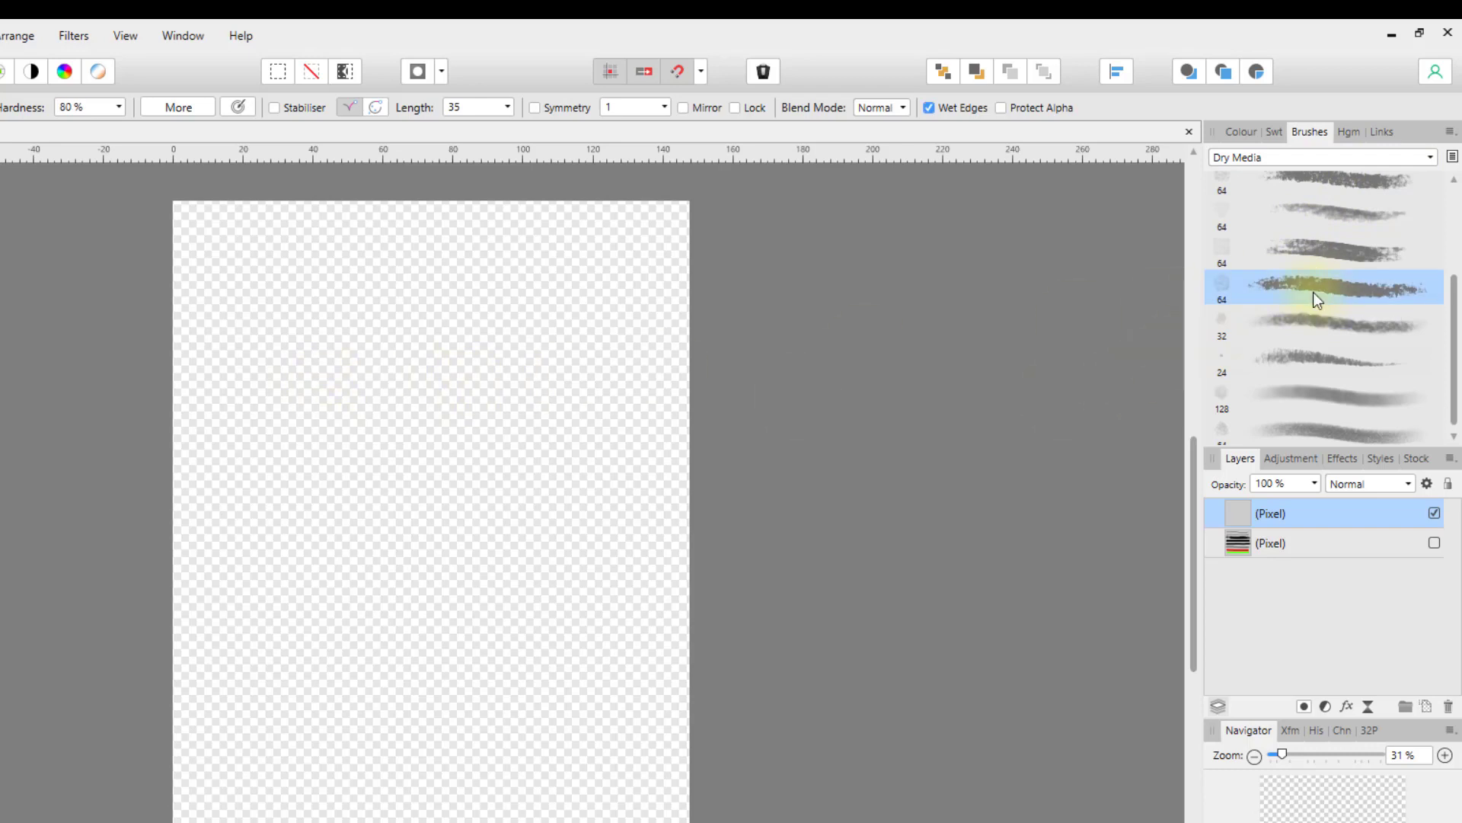
mouse_move(216, 300)
mouse_down()
mouse_move(260, 333)
mouse_move(458, 285)
mouse_move(486, 363)
mouse_move(585, 348)
mouse_move(629, 297)
mouse_up()
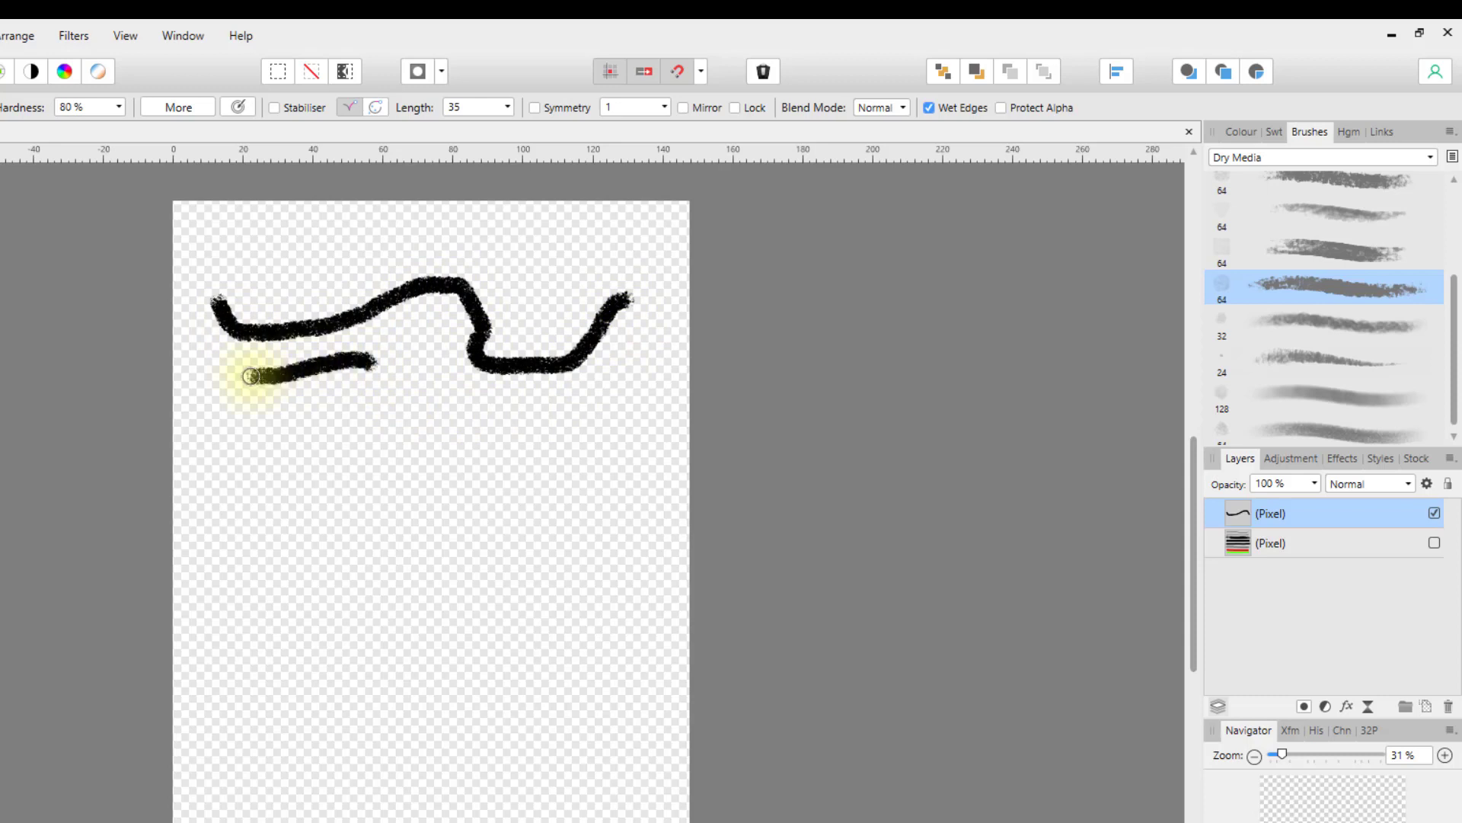
click(1219, 378)
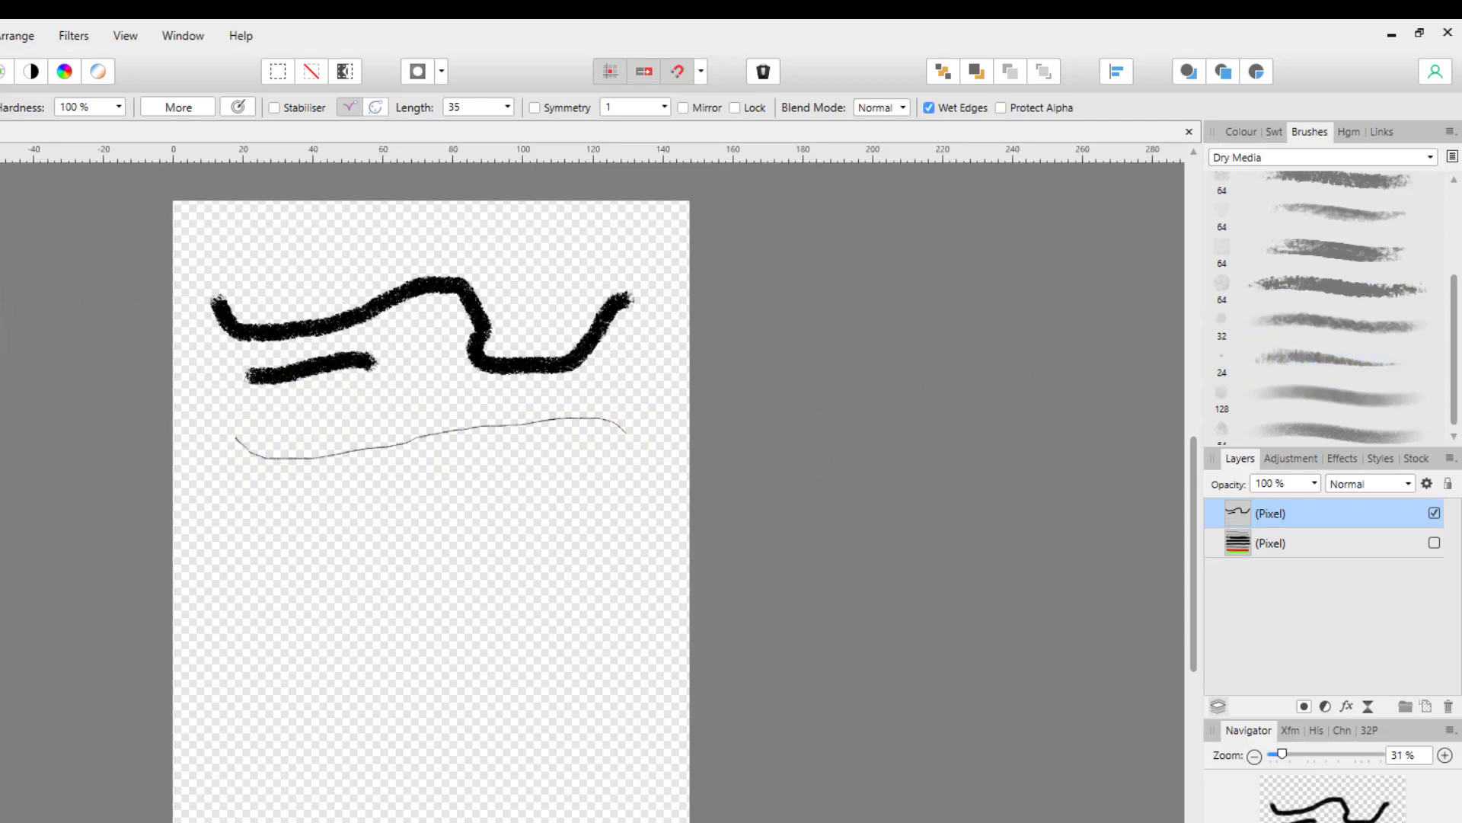
mouse_move(215, 434)
mouse_down()
mouse_move(472, 434)
mouse_move(607, 483)
mouse_move(704, 495)
mouse_up()
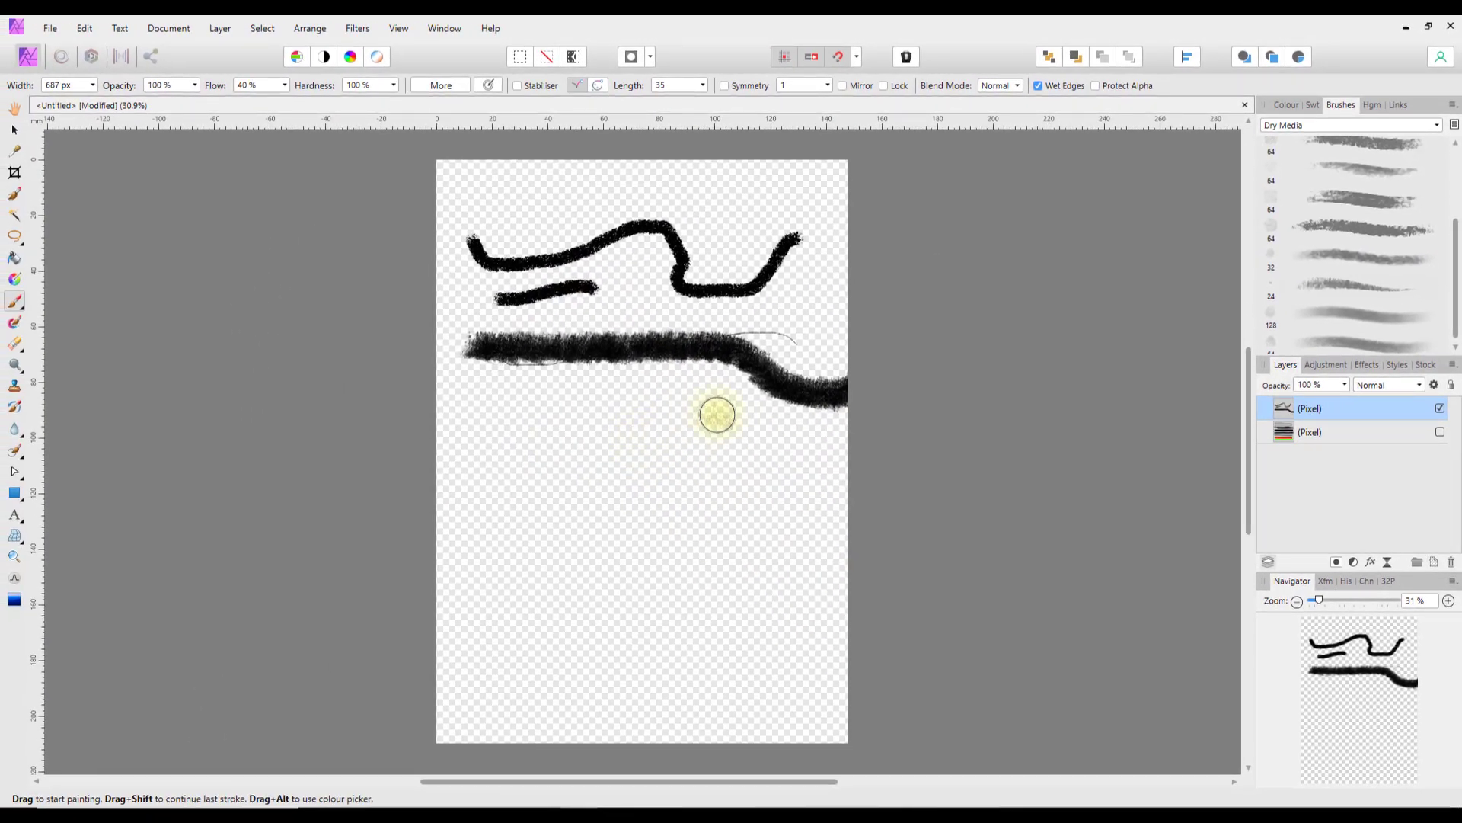
key(ctrl+z)
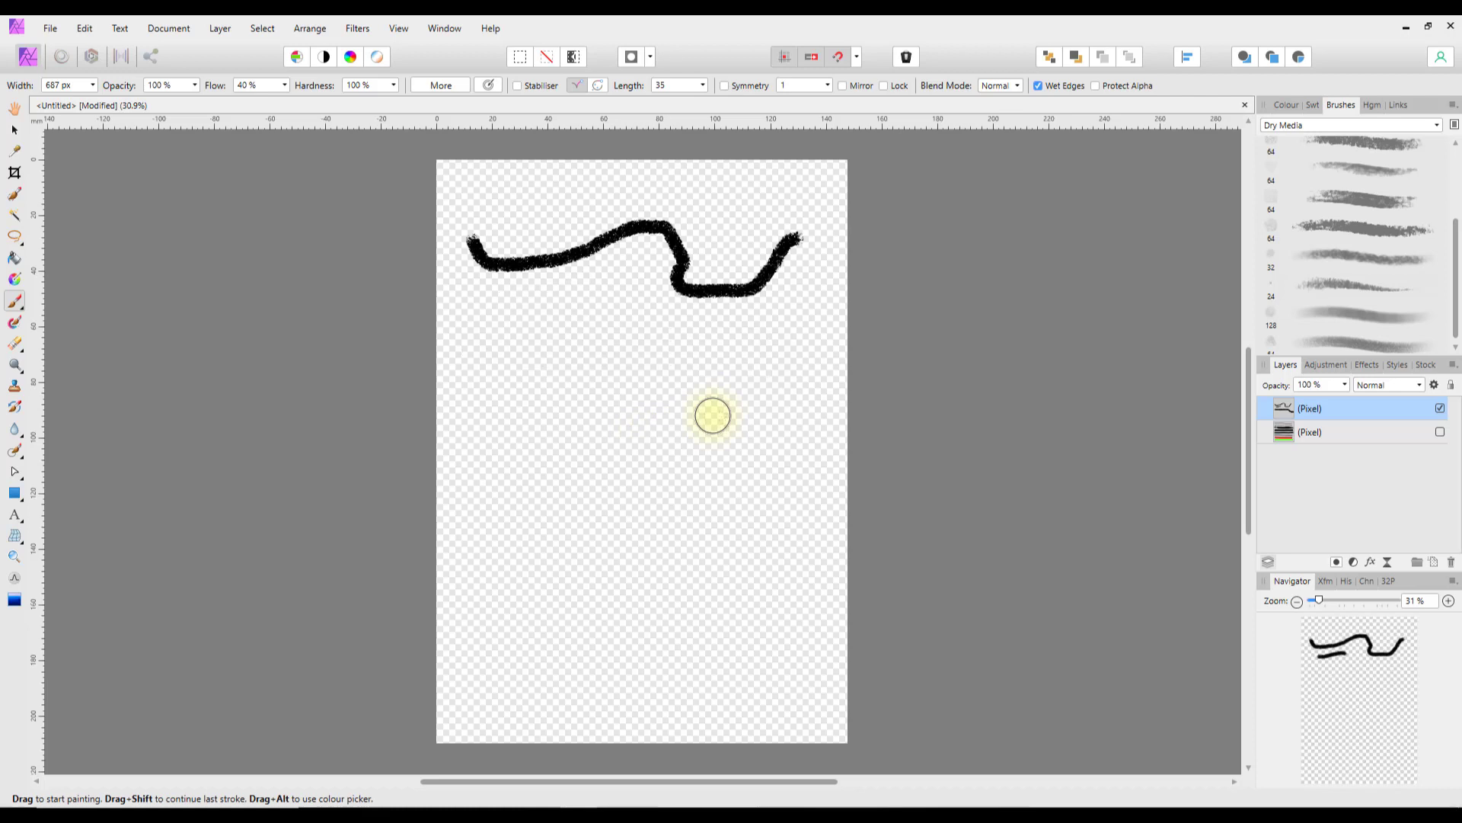
key(ctrl+z)
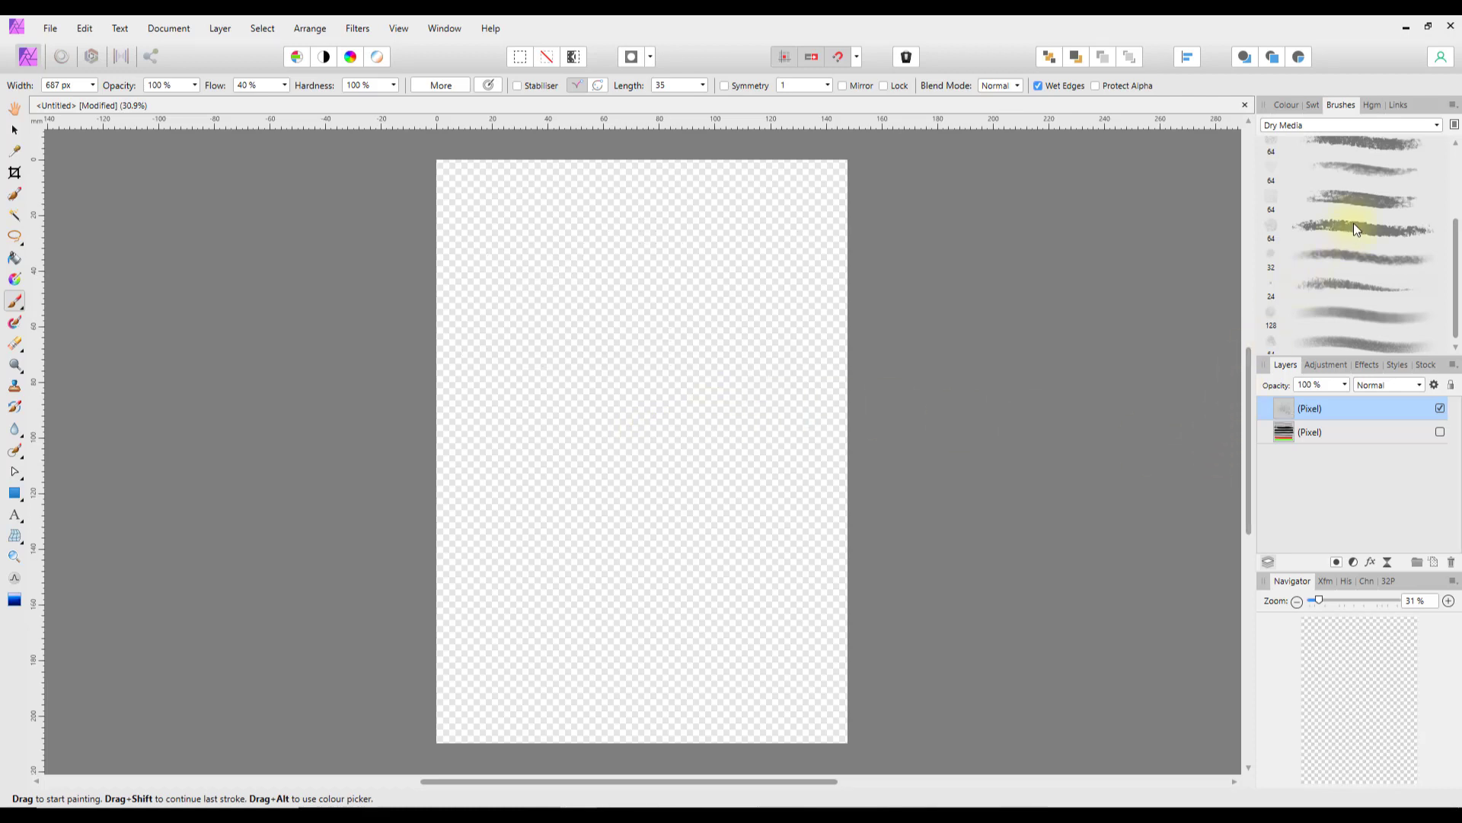
Step: Browse the brush categories, switch to MB Bat Brushes and select the 250 px brush
click(1437, 126)
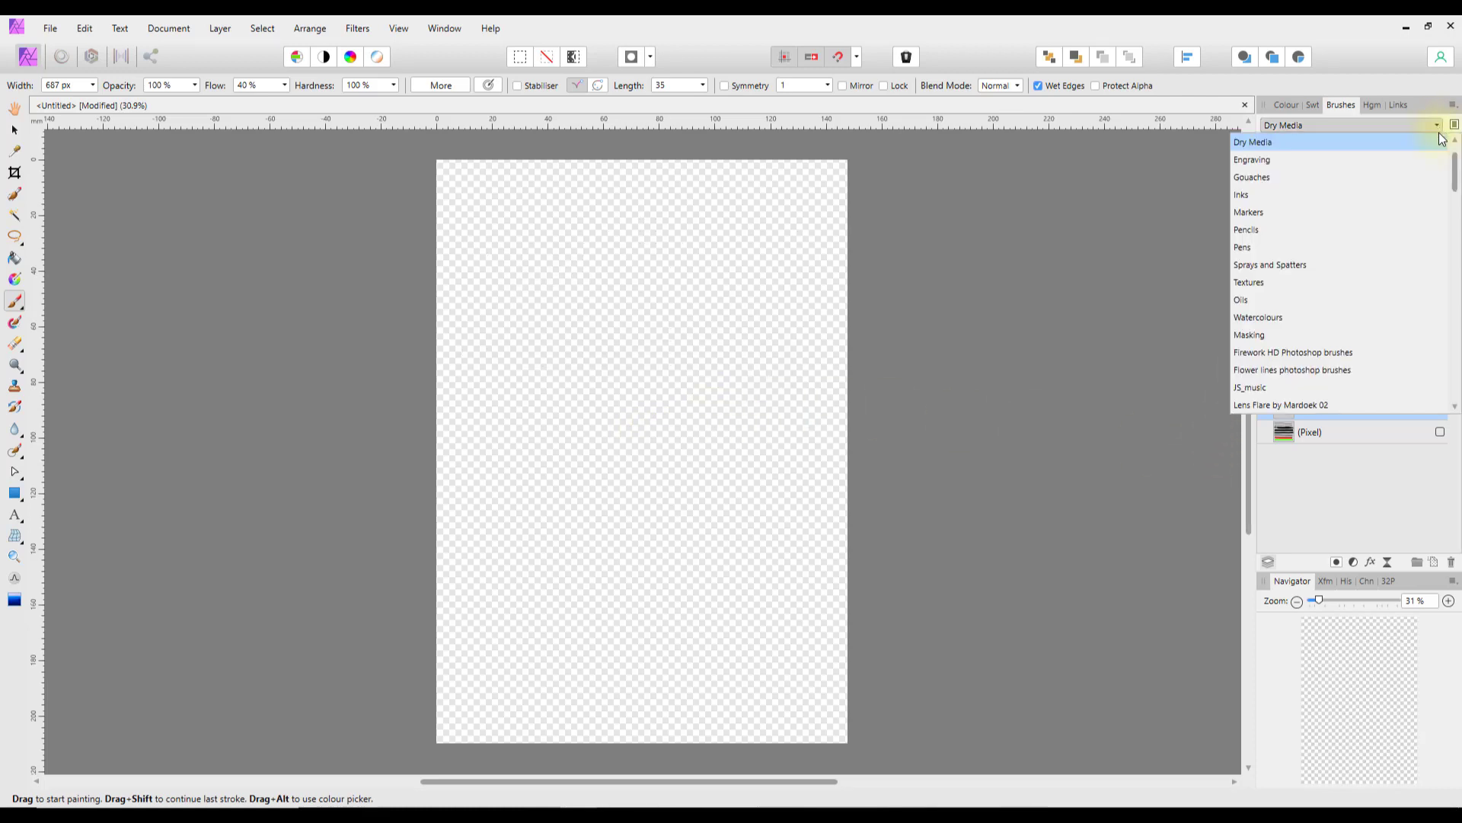
drag(1456, 169, 1456, 384)
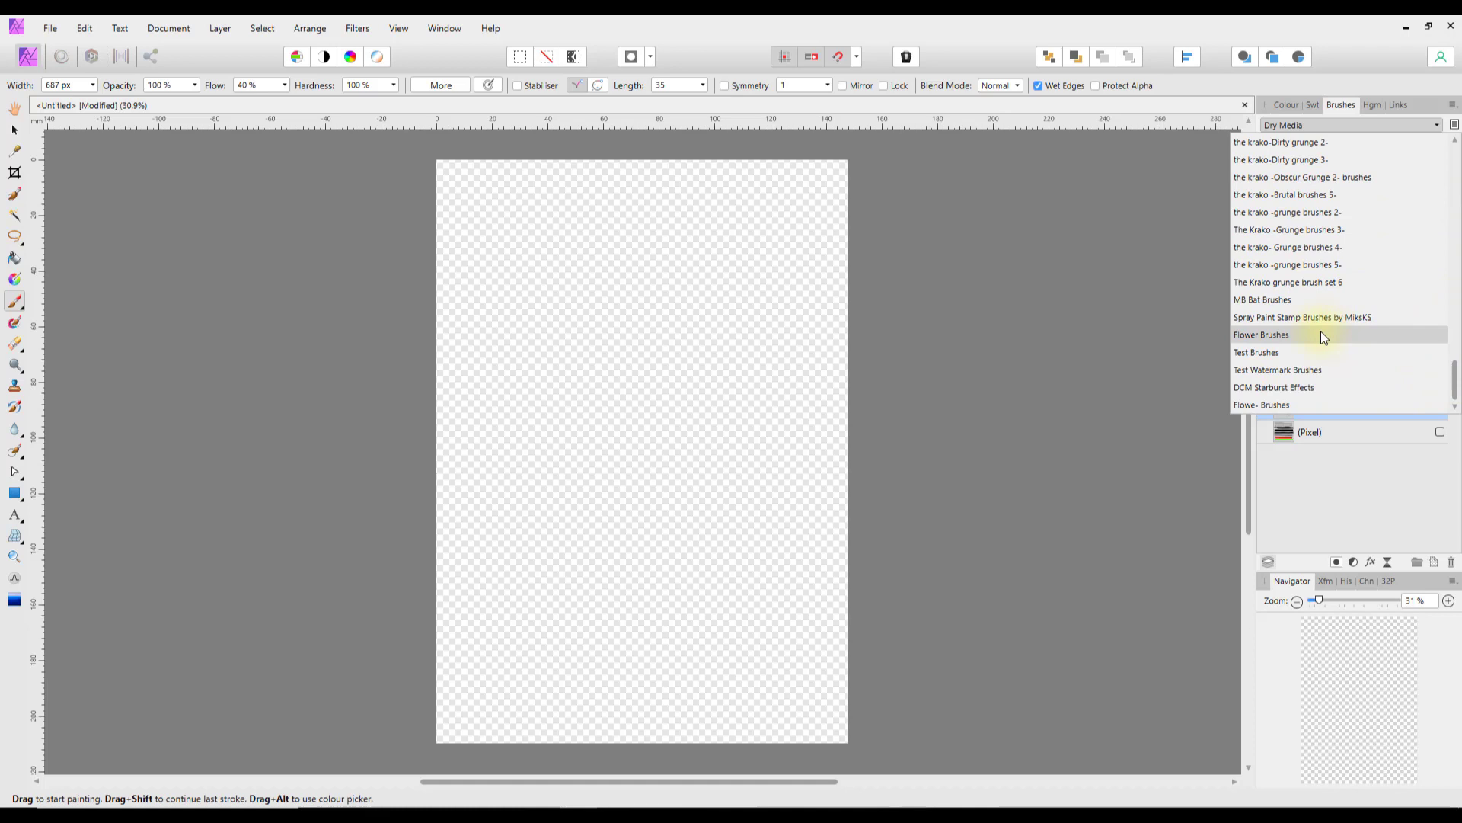
scroll(1320, 332, up, 3)
scroll(1309, 335, up, 6)
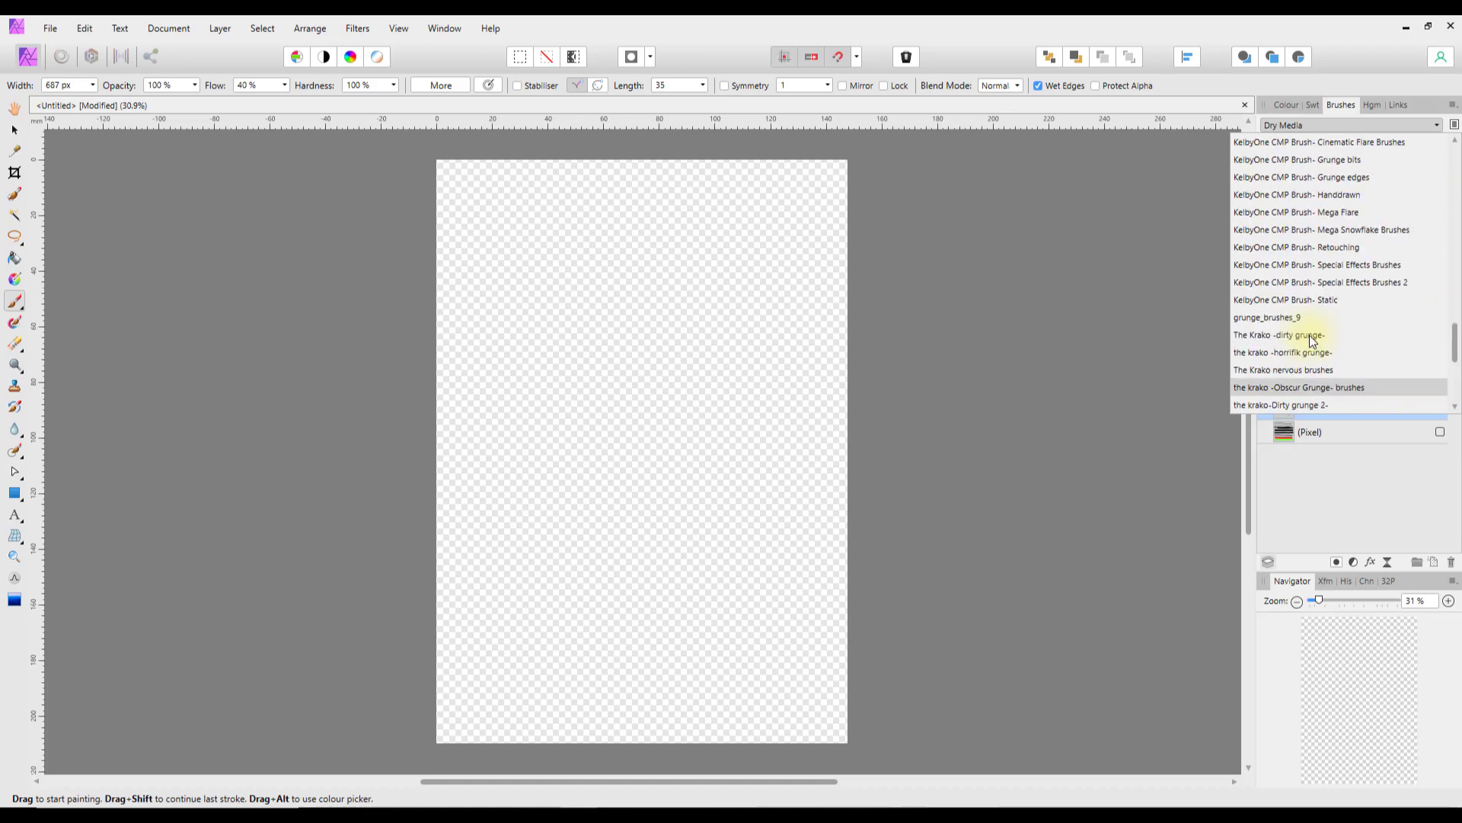
scroll(1307, 335, up, 4)
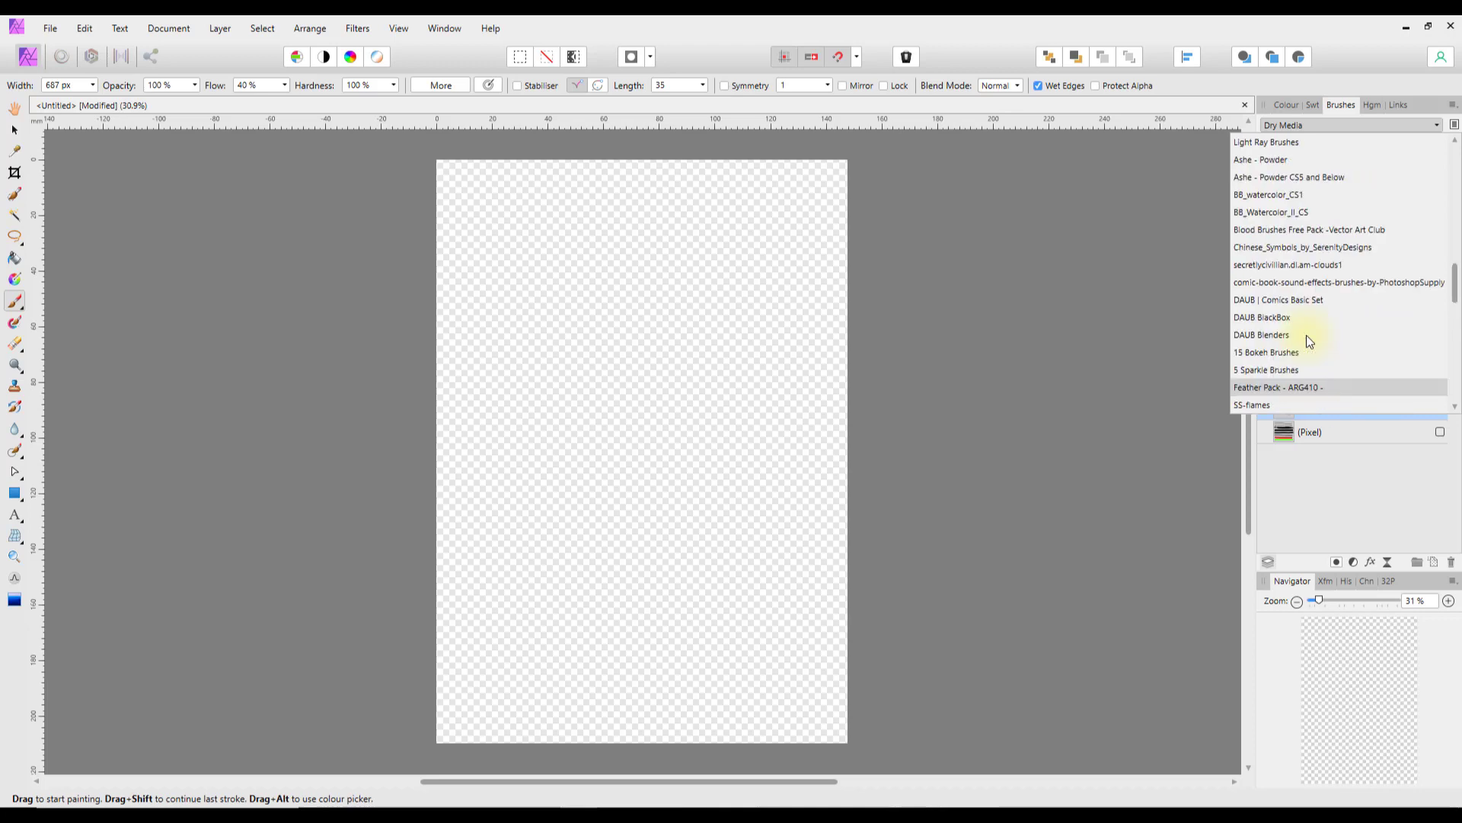
scroll(1309, 341, up, 1)
scroll(1383, 313, down, 10)
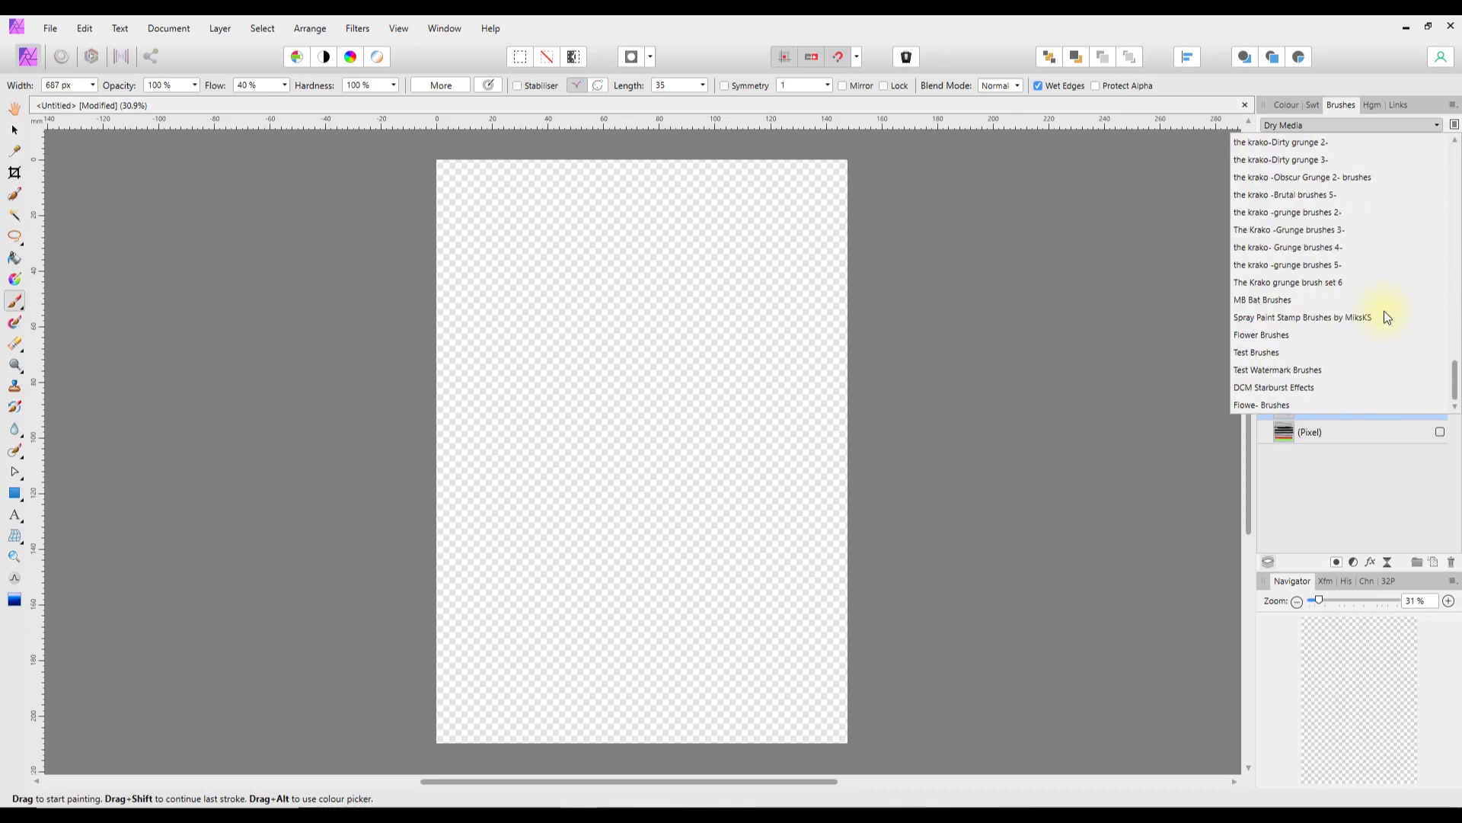
click(1268, 301)
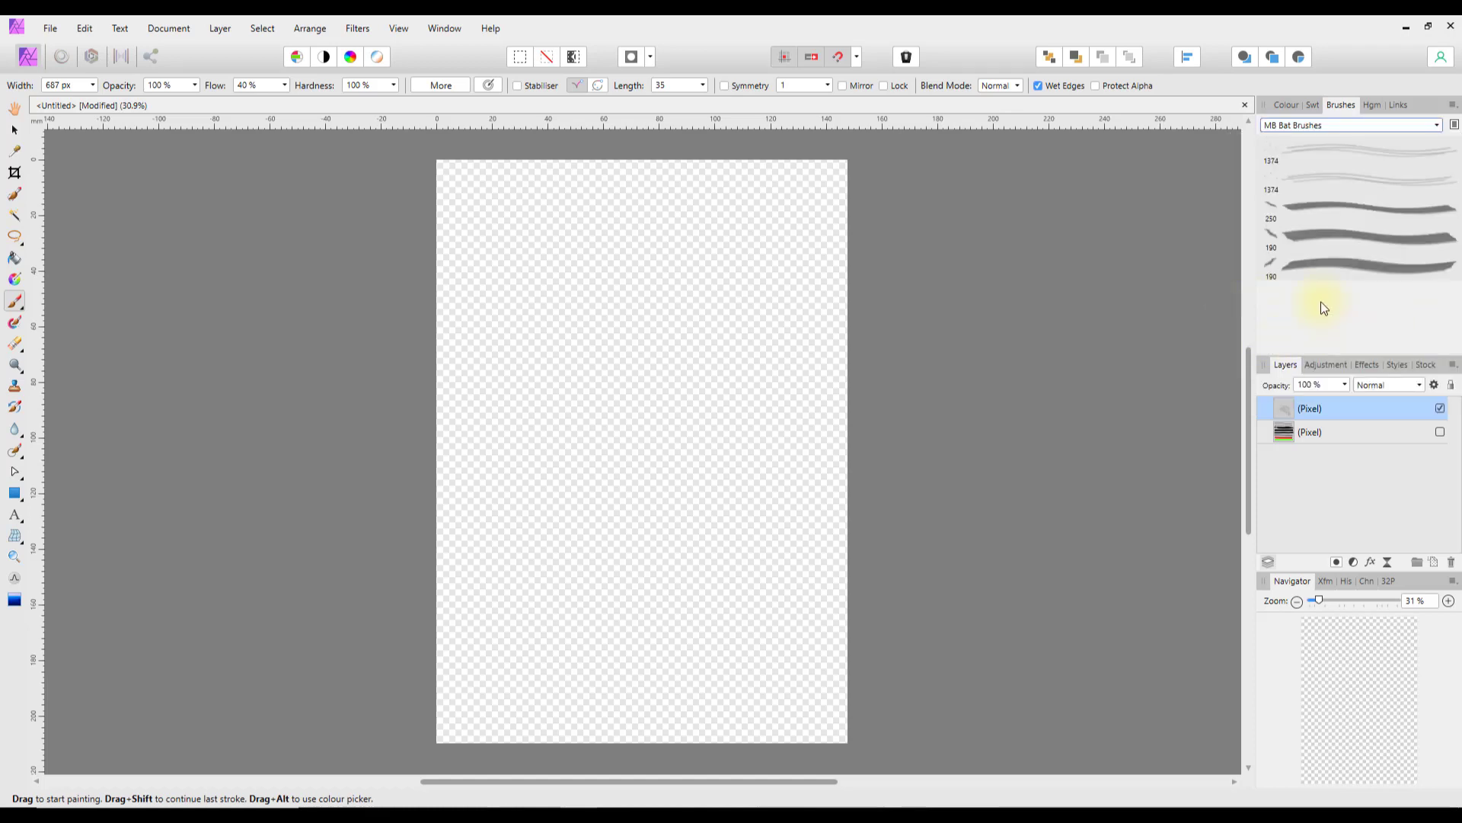
click(1345, 209)
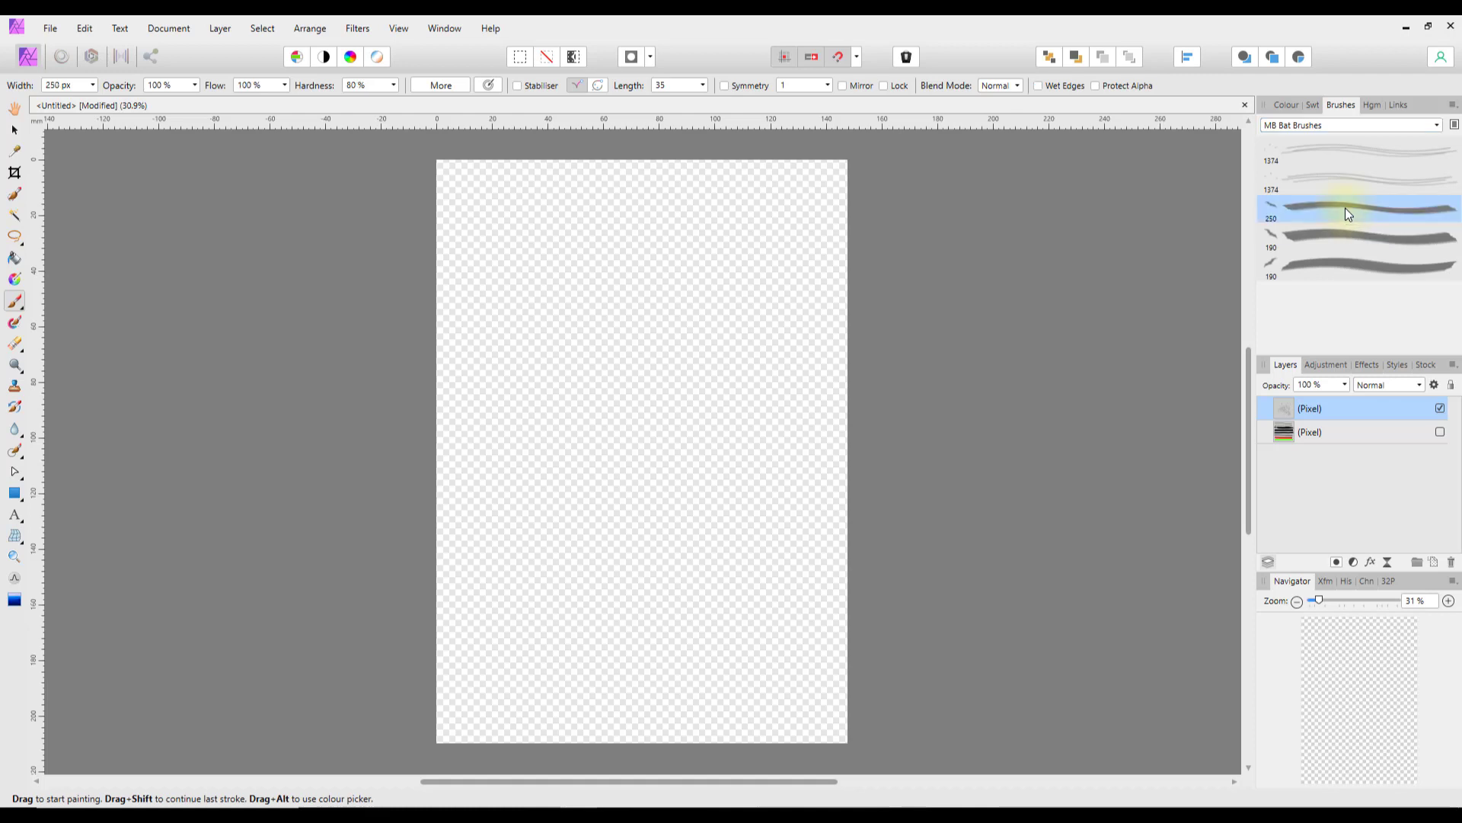
Step: Stamp single bats across the upper page with the 250 px and both 190 px bat brushes, undoing the surplus 250 px stamp
click(712, 221)
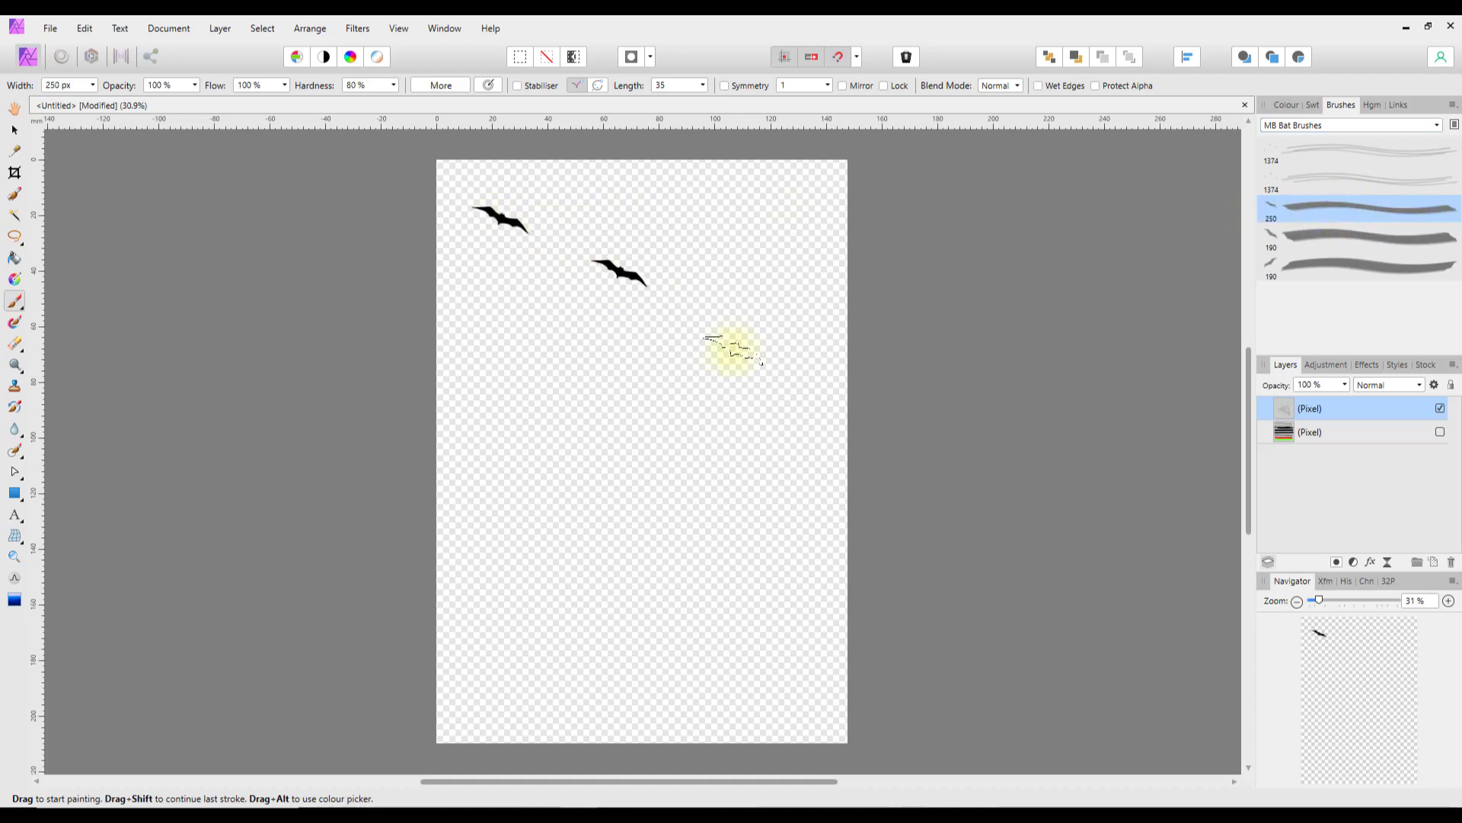
key(ctrl+z)
click(1332, 237)
click(782, 287)
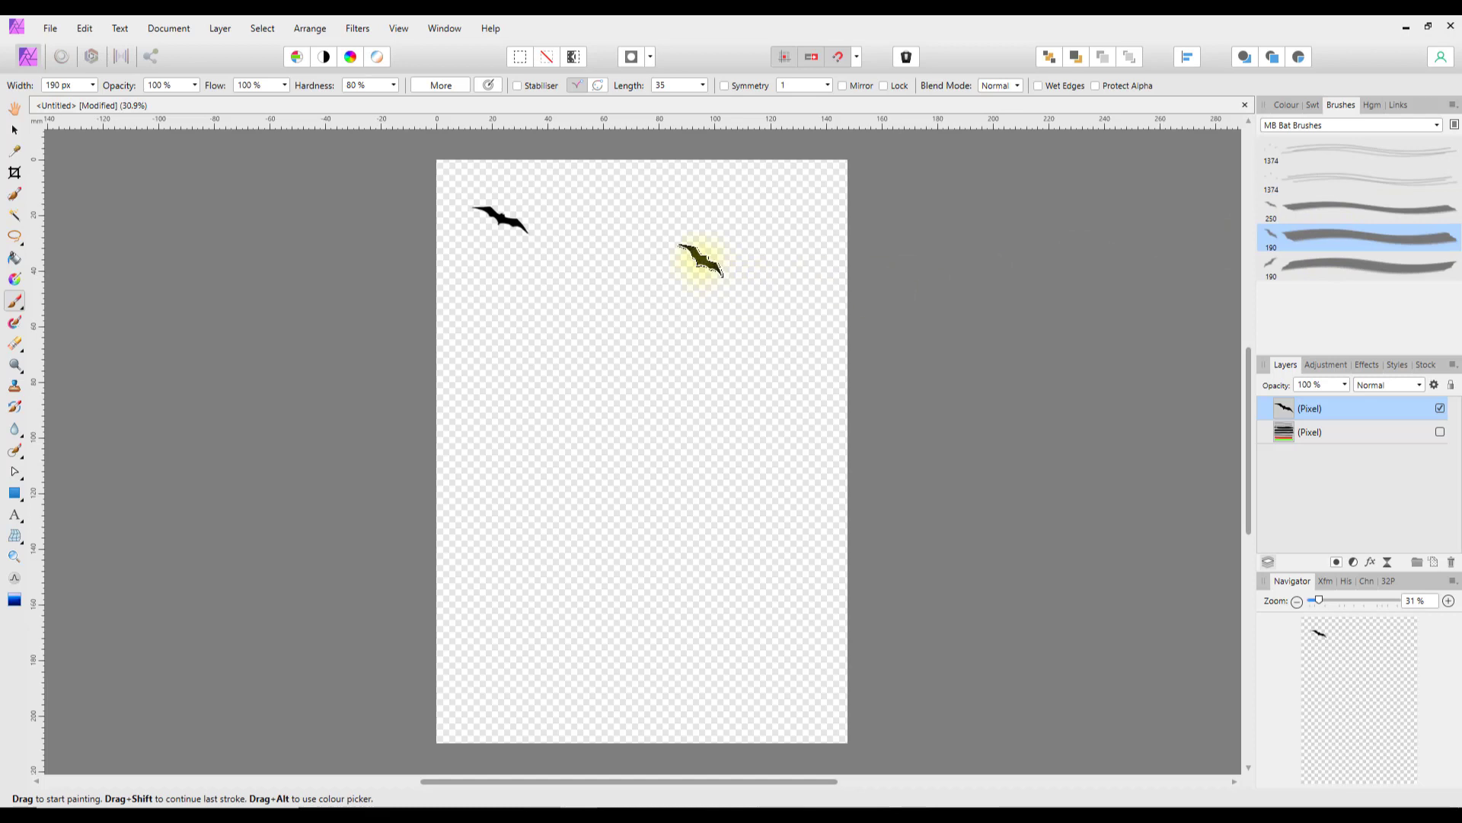
click(1327, 259)
click(560, 323)
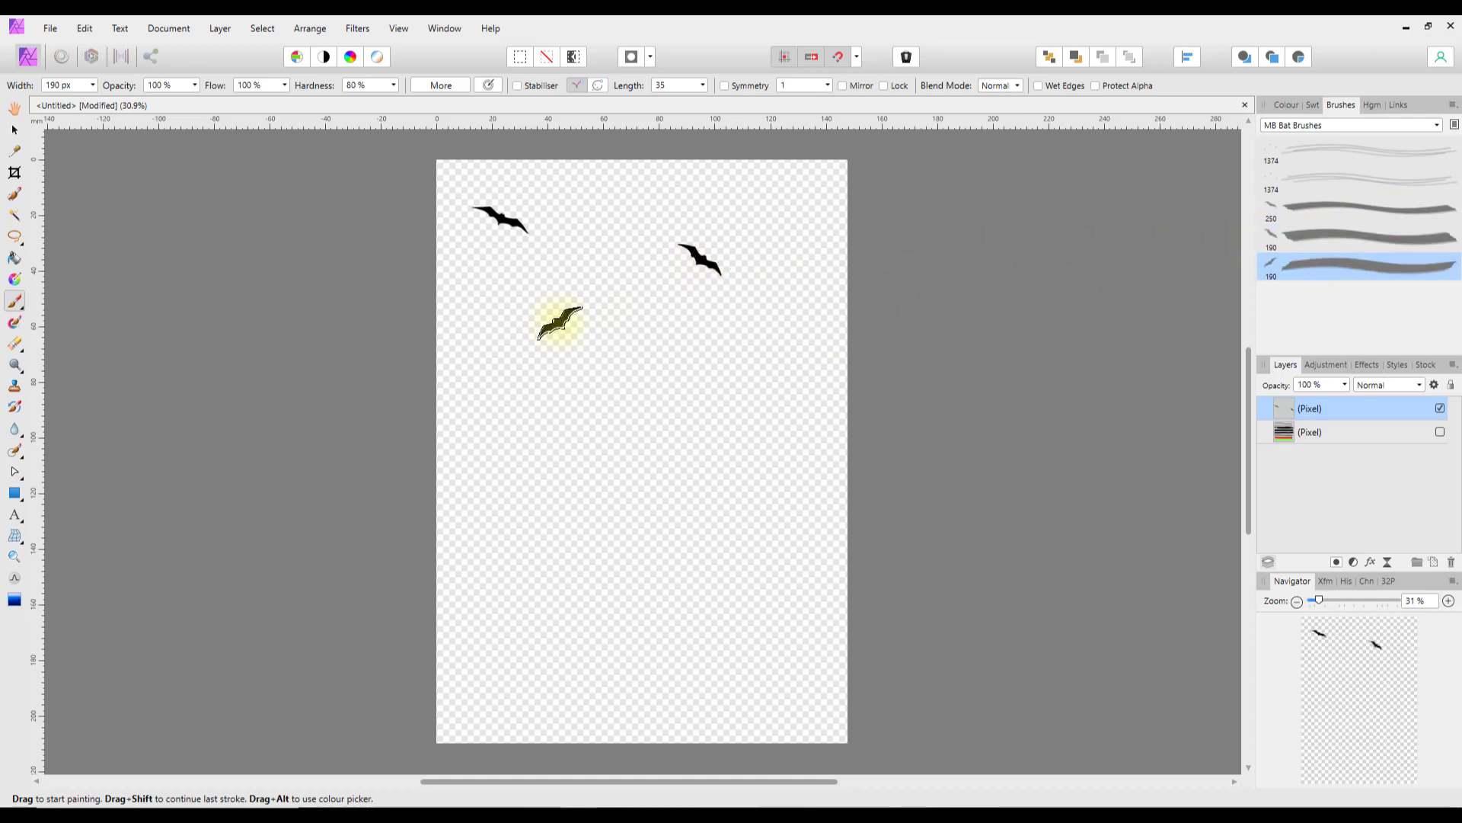
Step: Stamp a trio of bats with the second 1374 px bat brush, and paint a long downward stroke with the first 1374 px brush
click(1316, 184)
mouse_move(685, 373)
mouse_down()
mouse_move(744, 385)
mouse_move(636, 436)
mouse_up()
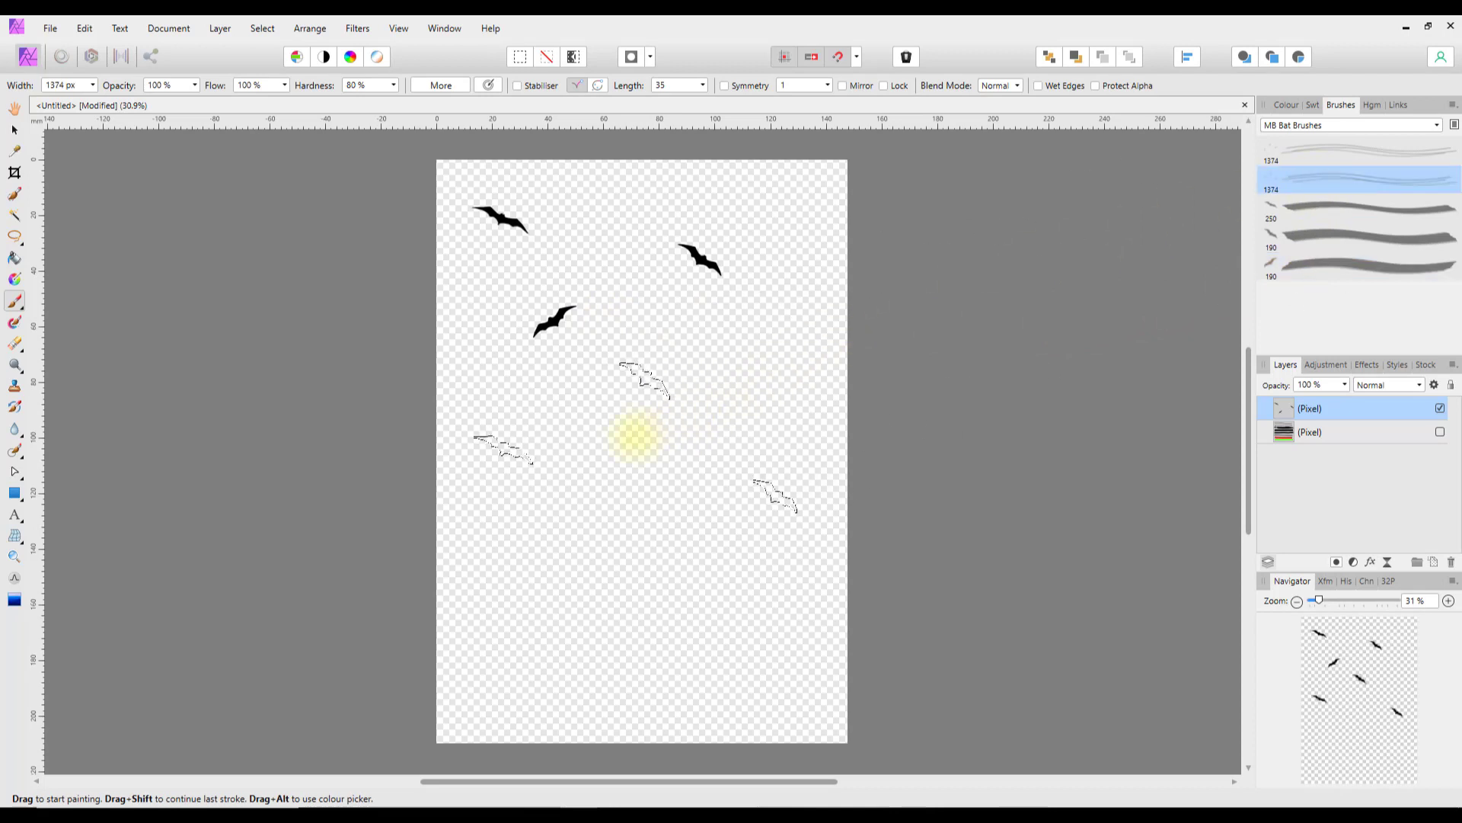
click(1436, 156)
mouse_move(579, 548)
mouse_down()
mouse_move(701, 585)
mouse_move(636, 496)
mouse_move(670, 447)
mouse_move(619, 278)
mouse_move(647, 522)
mouse_move(676, 587)
mouse_move(959, 482)
mouse_move(1074, 484)
mouse_up()
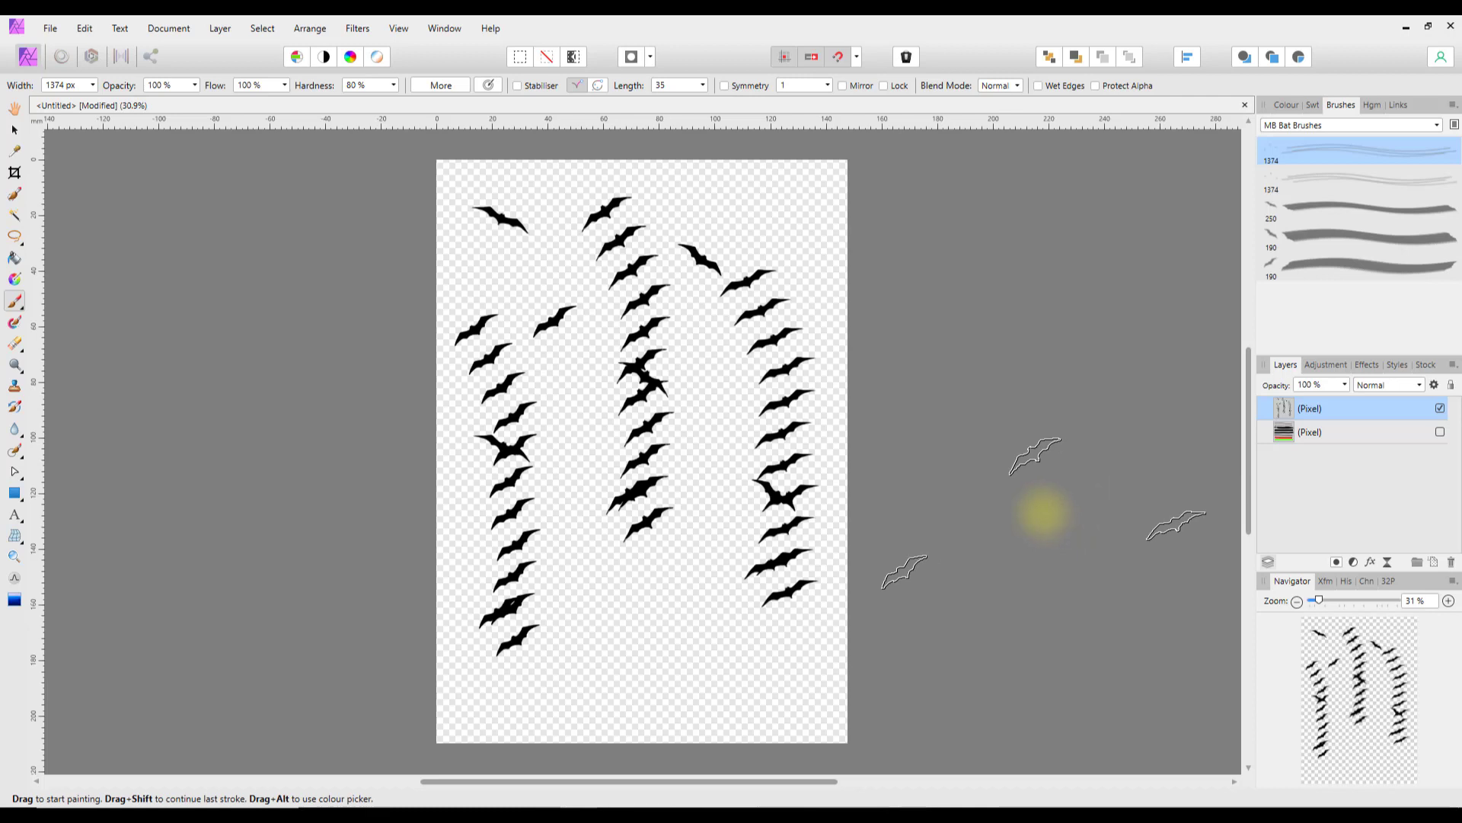
Step: Hide the bat layer, add a new pixel layer and switch the brush category to Flowe- Brushes
click(1440, 409)
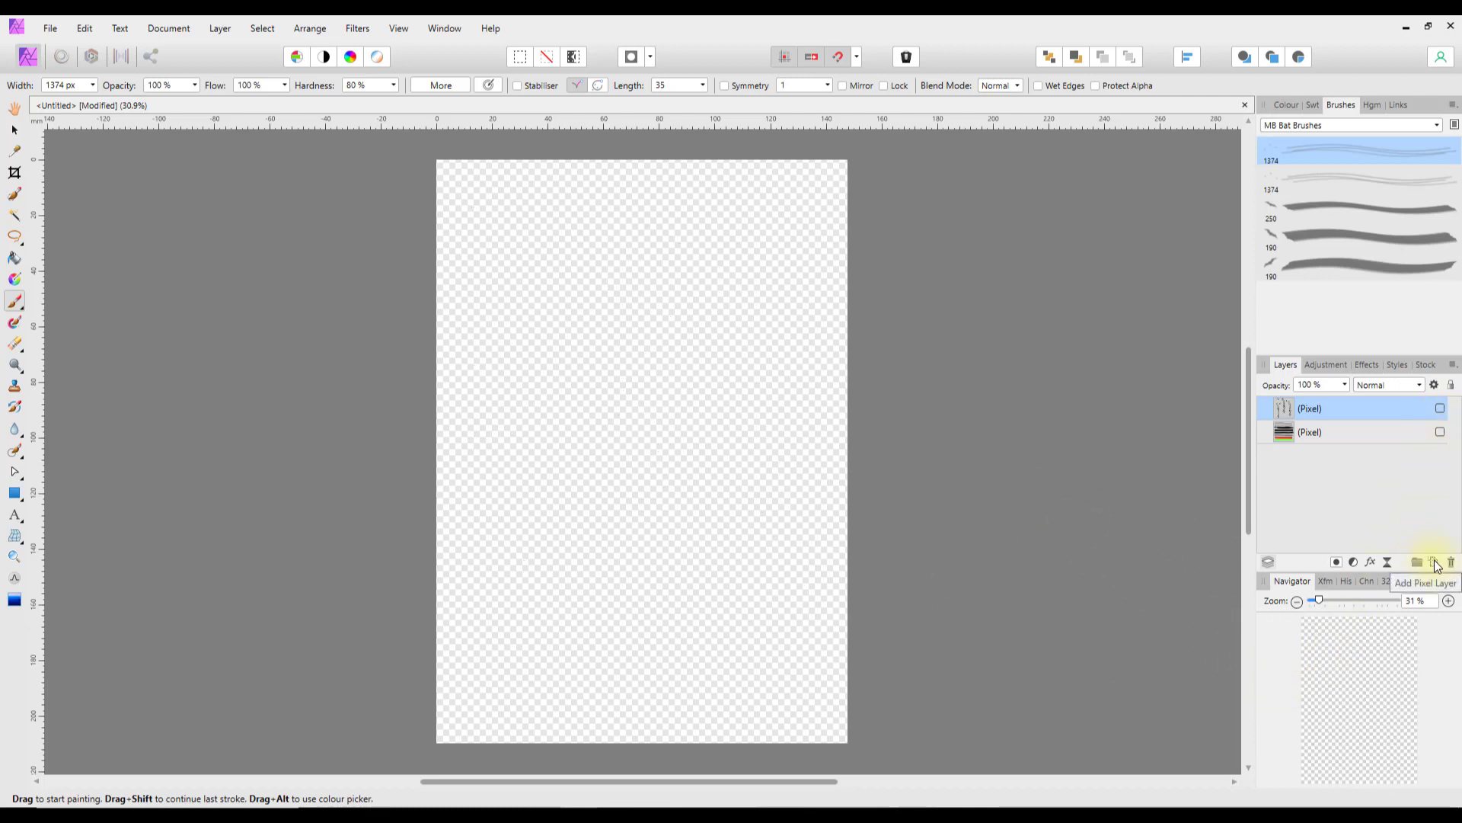
click(1437, 126)
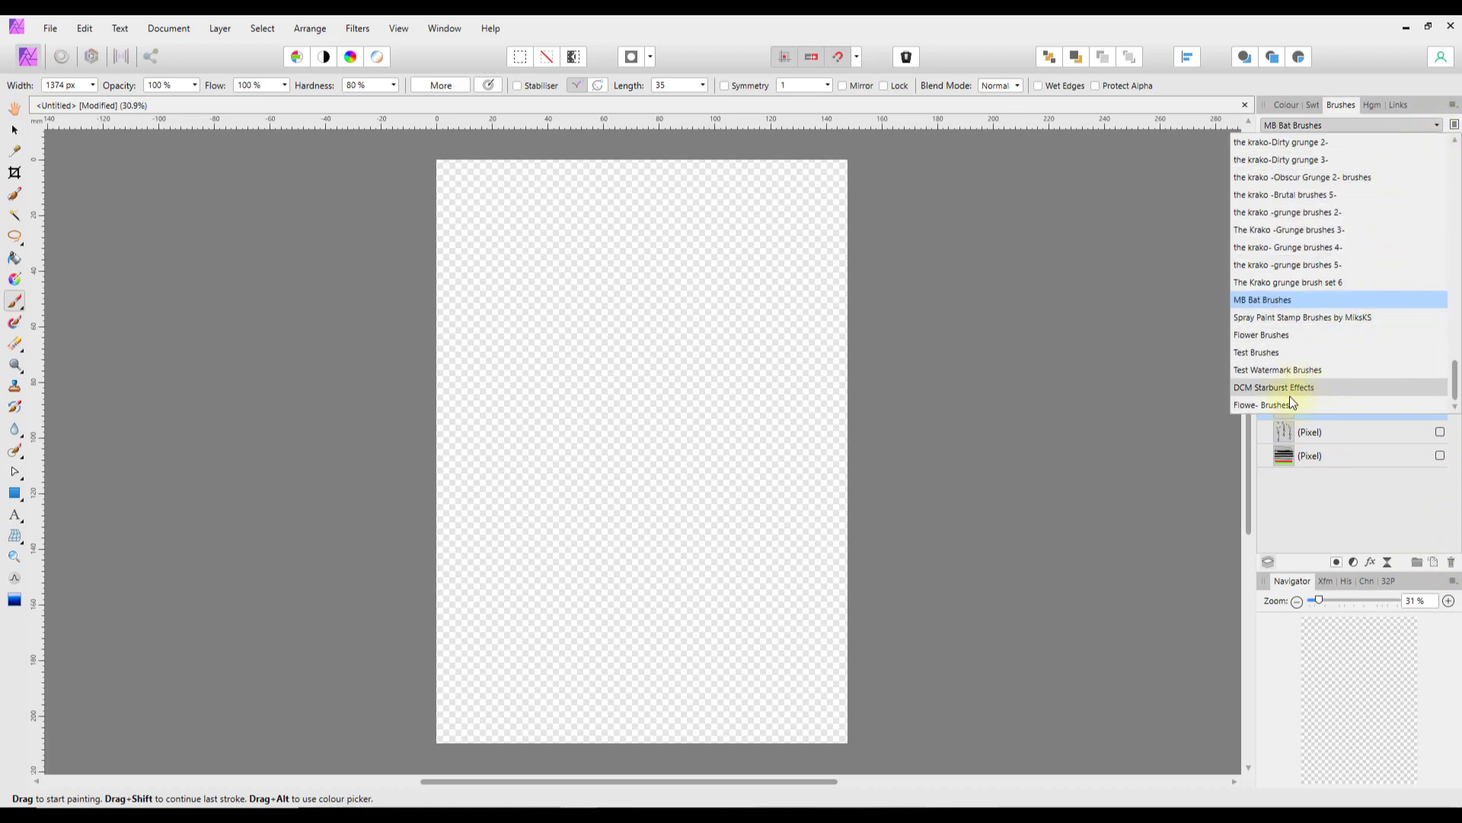
click(1256, 405)
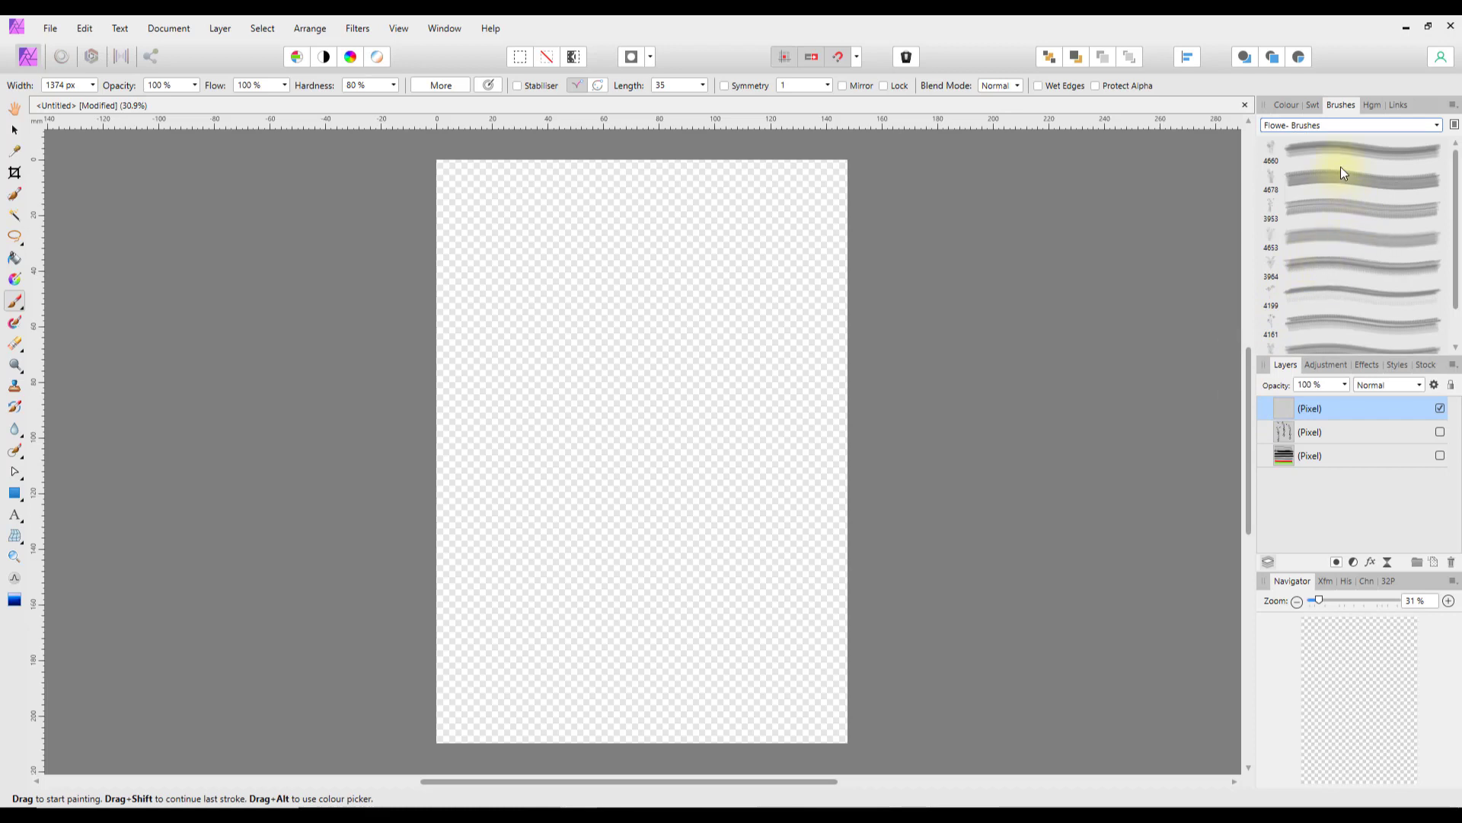
Step: Shrink the 4660 px flower brush to 1493.9 px and stamp one plant in the upper-left part of the page, undoing the oversized stamp
click(1308, 149)
drag(647, 384, 665, 356)
key([)
key([)
key([)
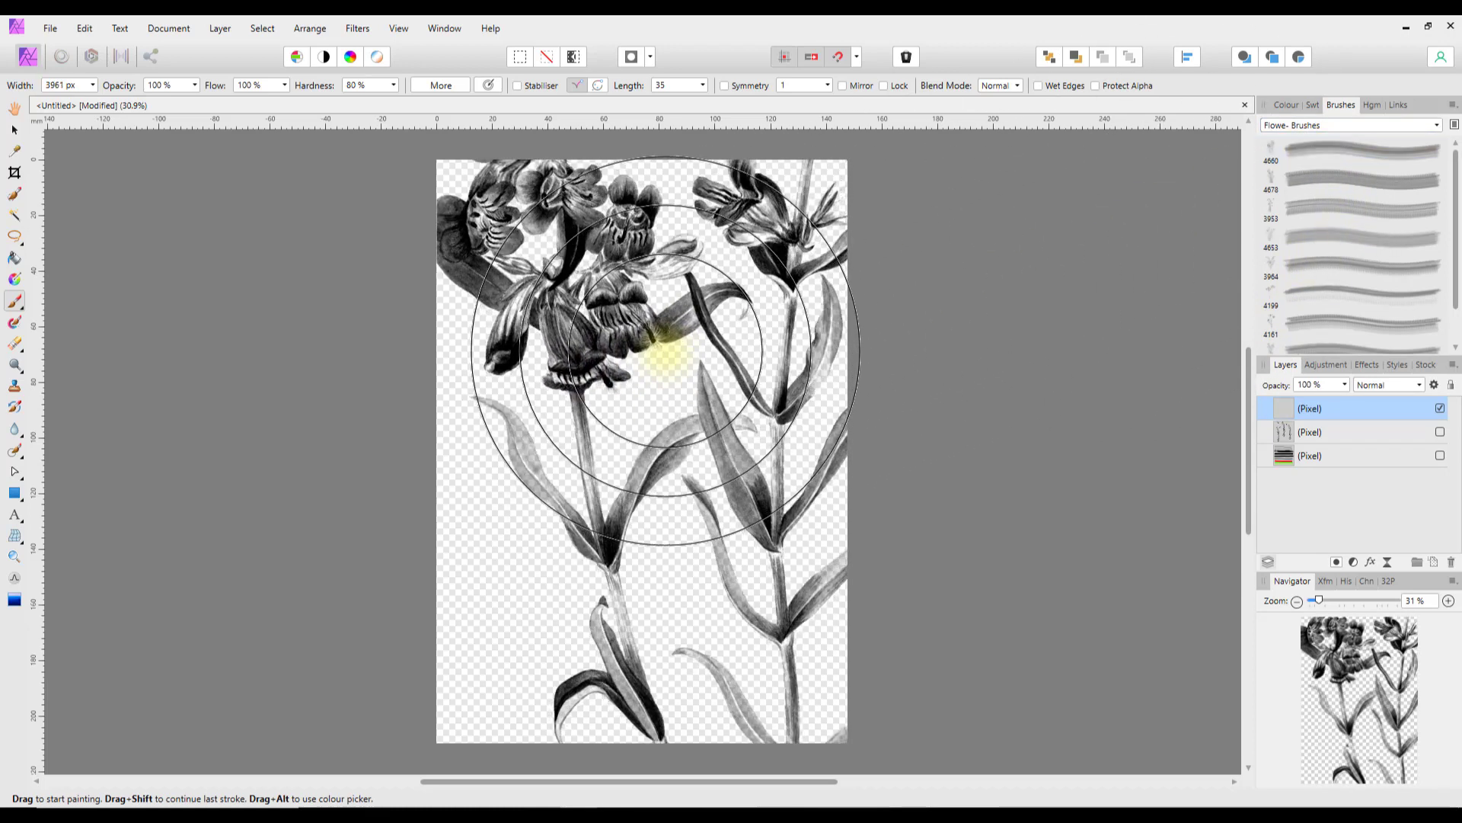
key([)
key([)
key([)
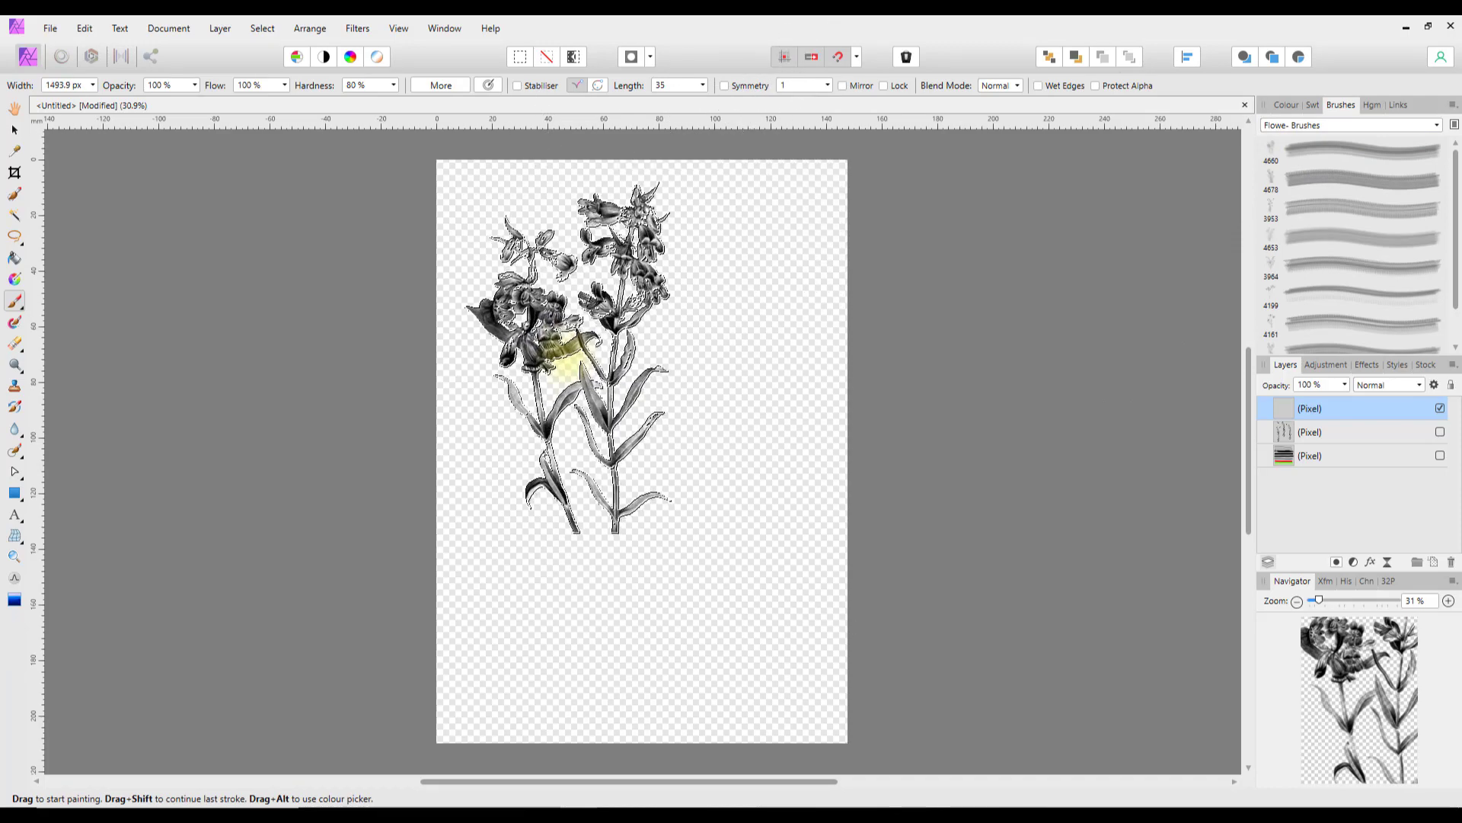
click(566, 357)
key(ctrl+z)
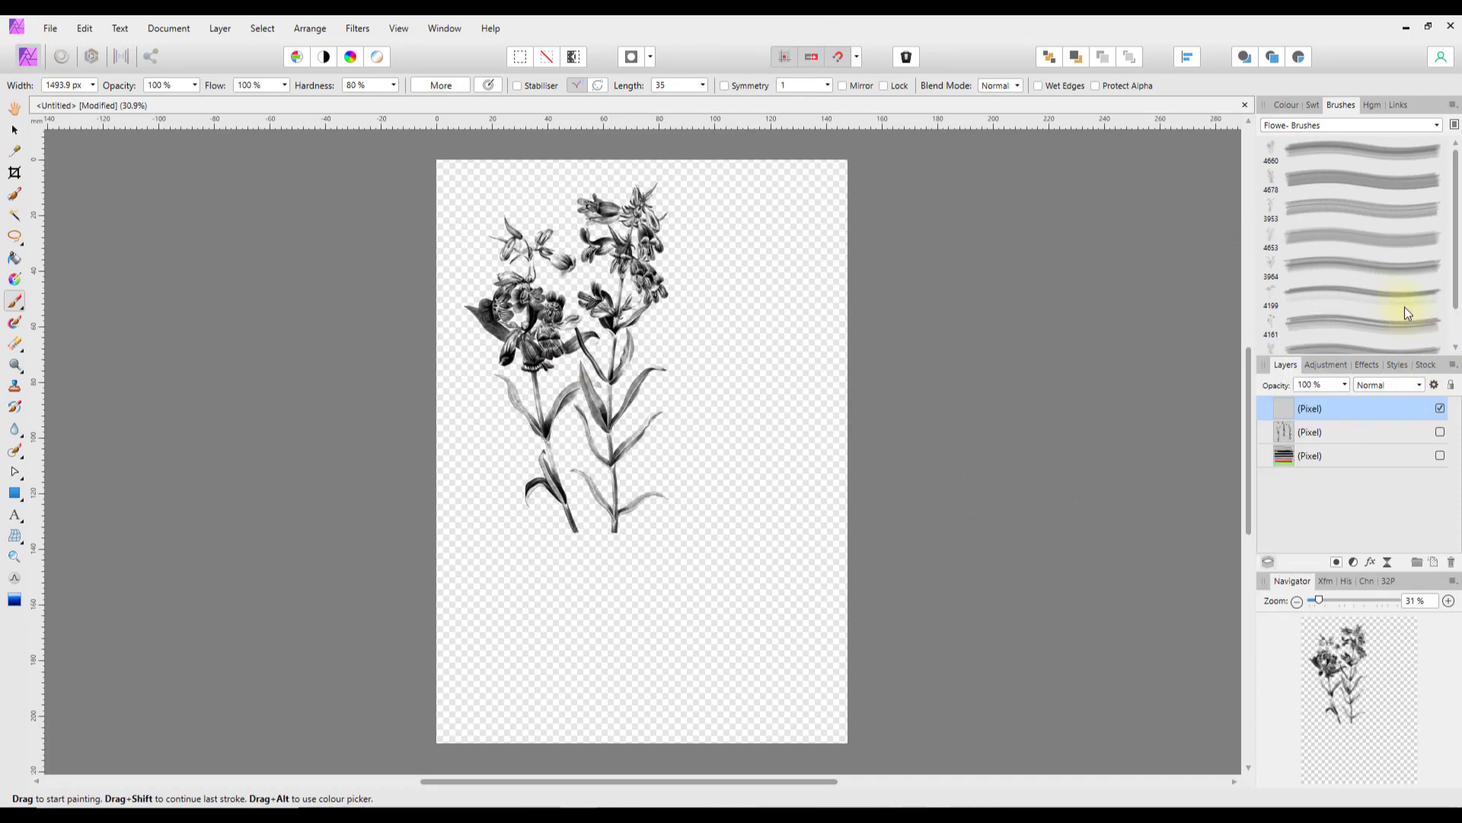
Step: Shrink the 4199 px flower brush to 597.3 px and stamp a small pair of long-stemmed flowers beside the large plant
click(1396, 307)
key([)
key([)
key([)
key([)
key([)
key([)
key([)
key([)
key([)
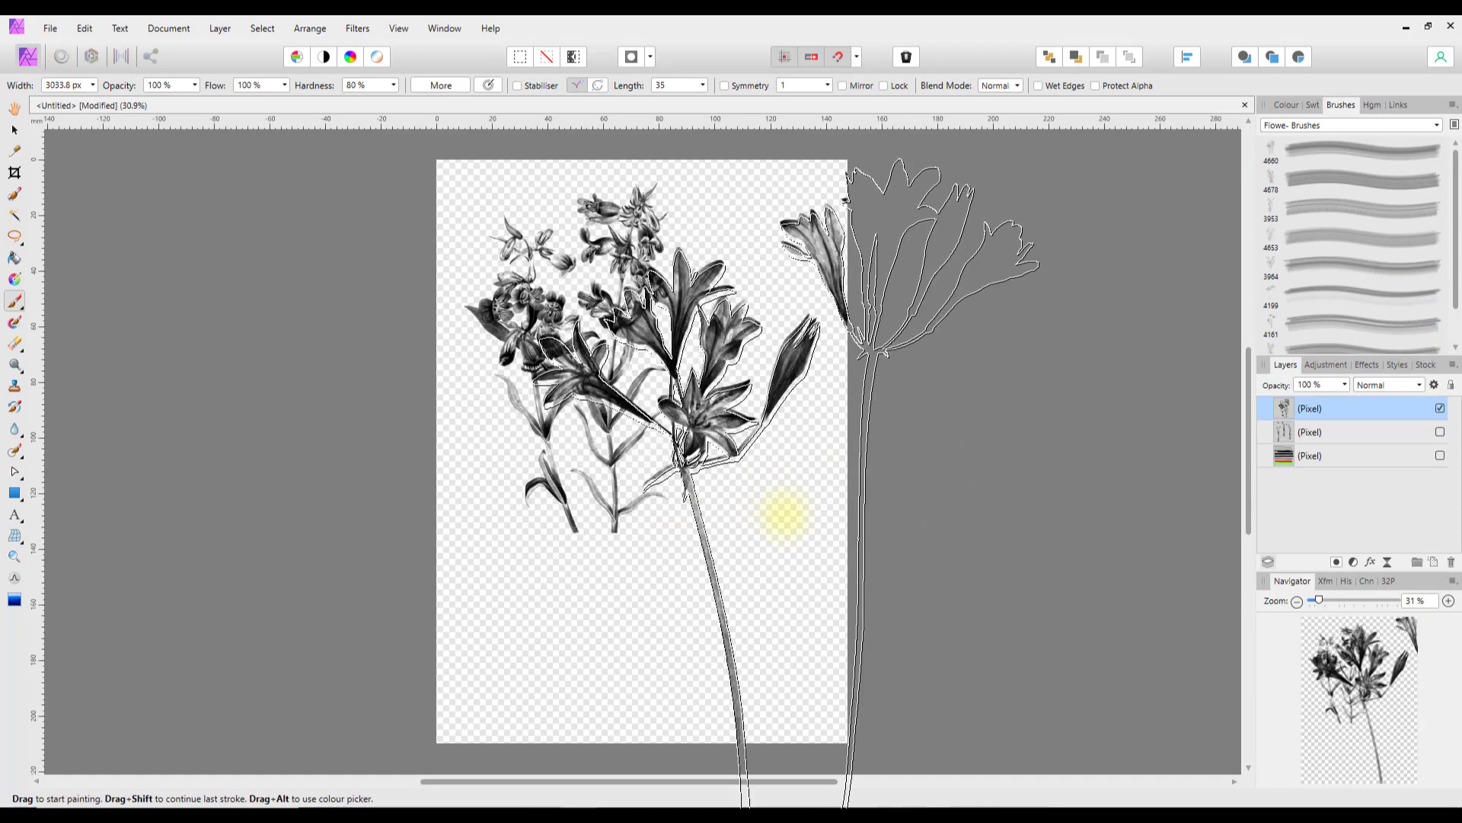
click(746, 426)
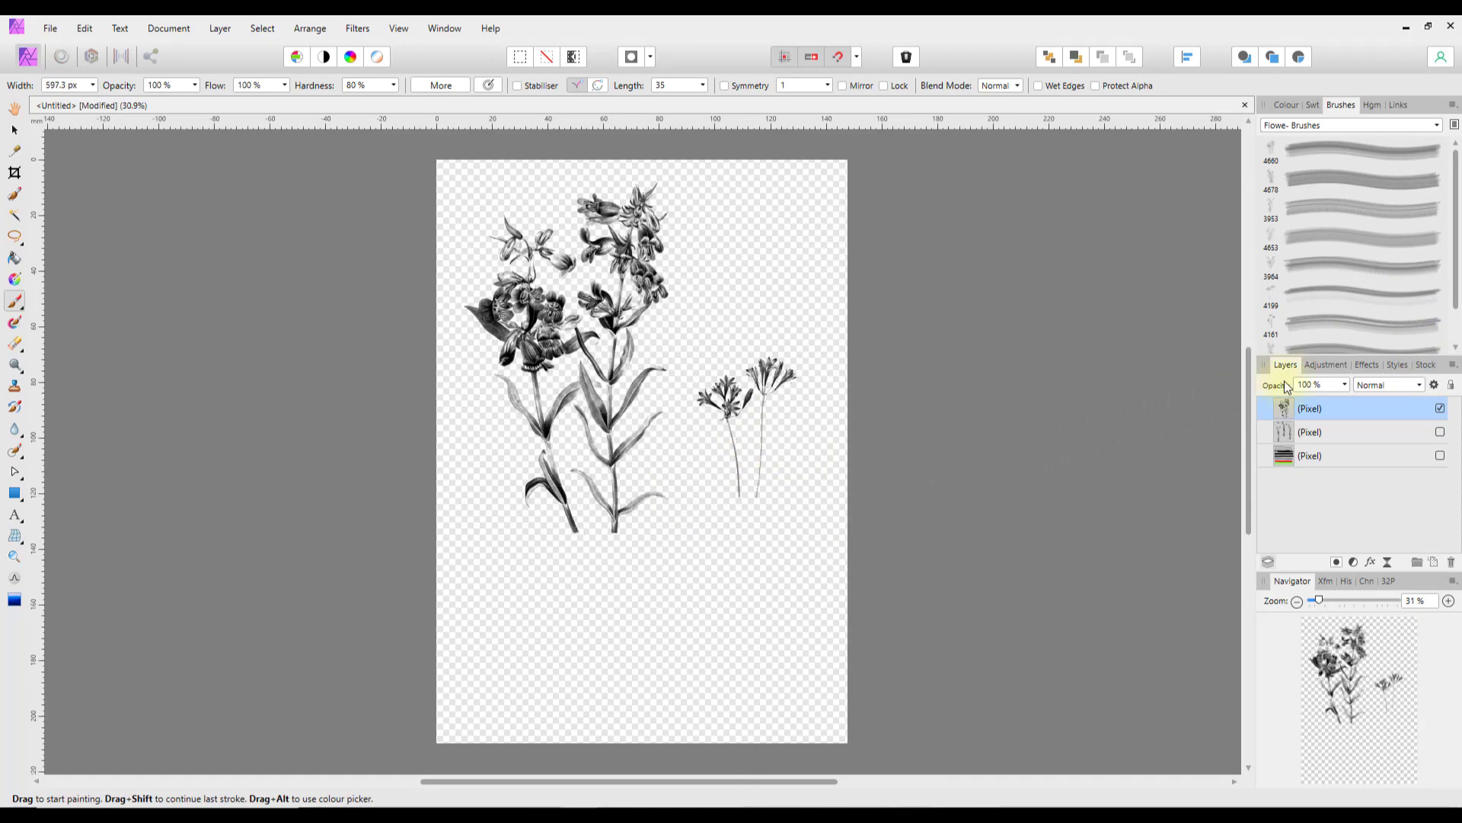
Step: Shrink the 4670 px flower brush to 407.9 px and paint stamps and dense overlapping strokes across the lower page
click(1323, 347)
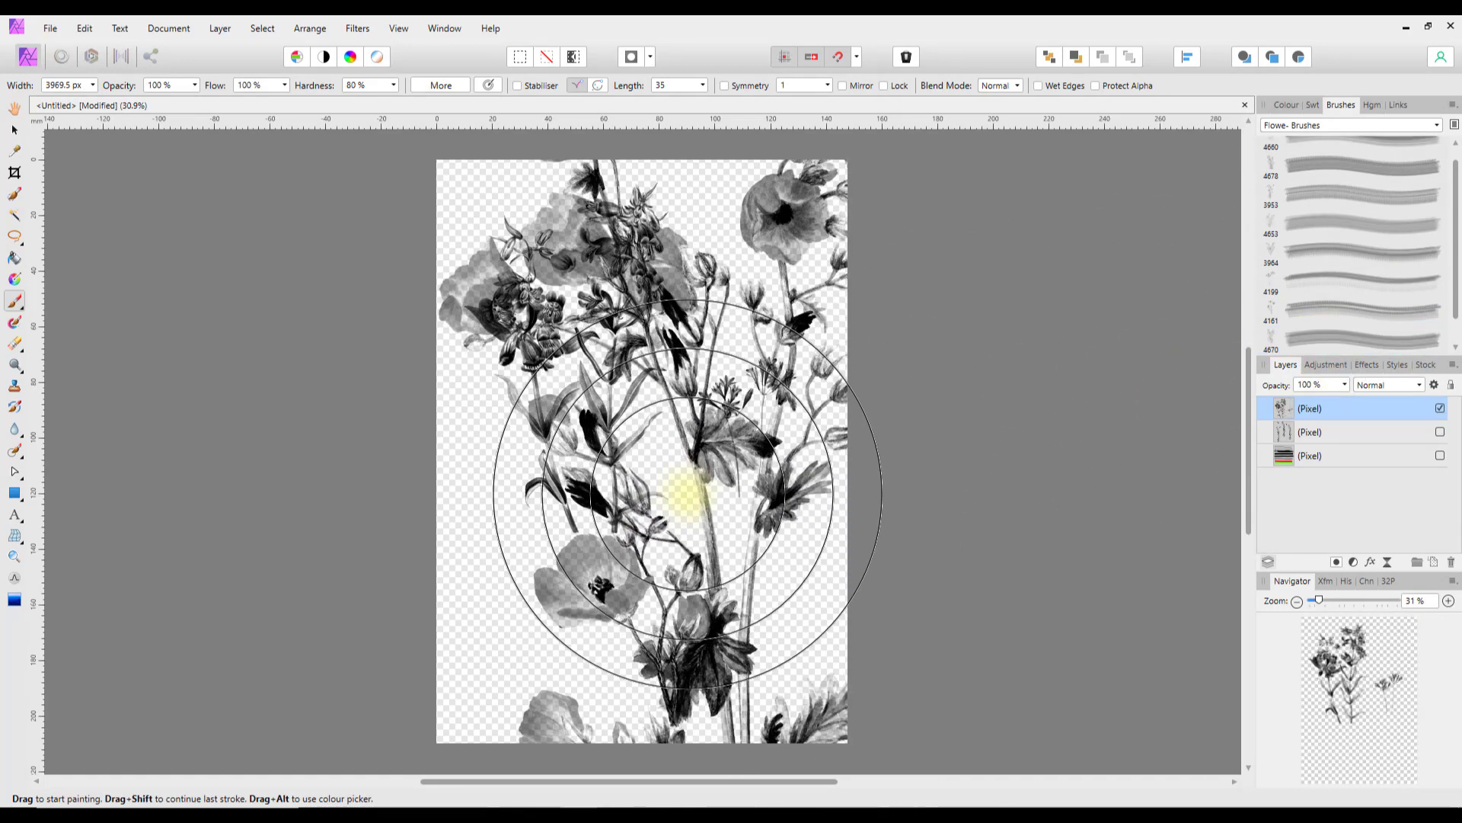
key(bracketleft)
key(bracketleft)
key(bracketleft)
key(bracketleft)
key(bracketleft)
key(bracketleft)
key(bracketleft)
key(bracketleft)
key(bracketleft)
key(bracketleft)
key(bracketleft)
key(bracketleft)
key(bracketleft)
key(bracketleft)
key(bracketleft)
key(bracketleft)
key(bracketleft)
key(bracketleft)
click(685, 576)
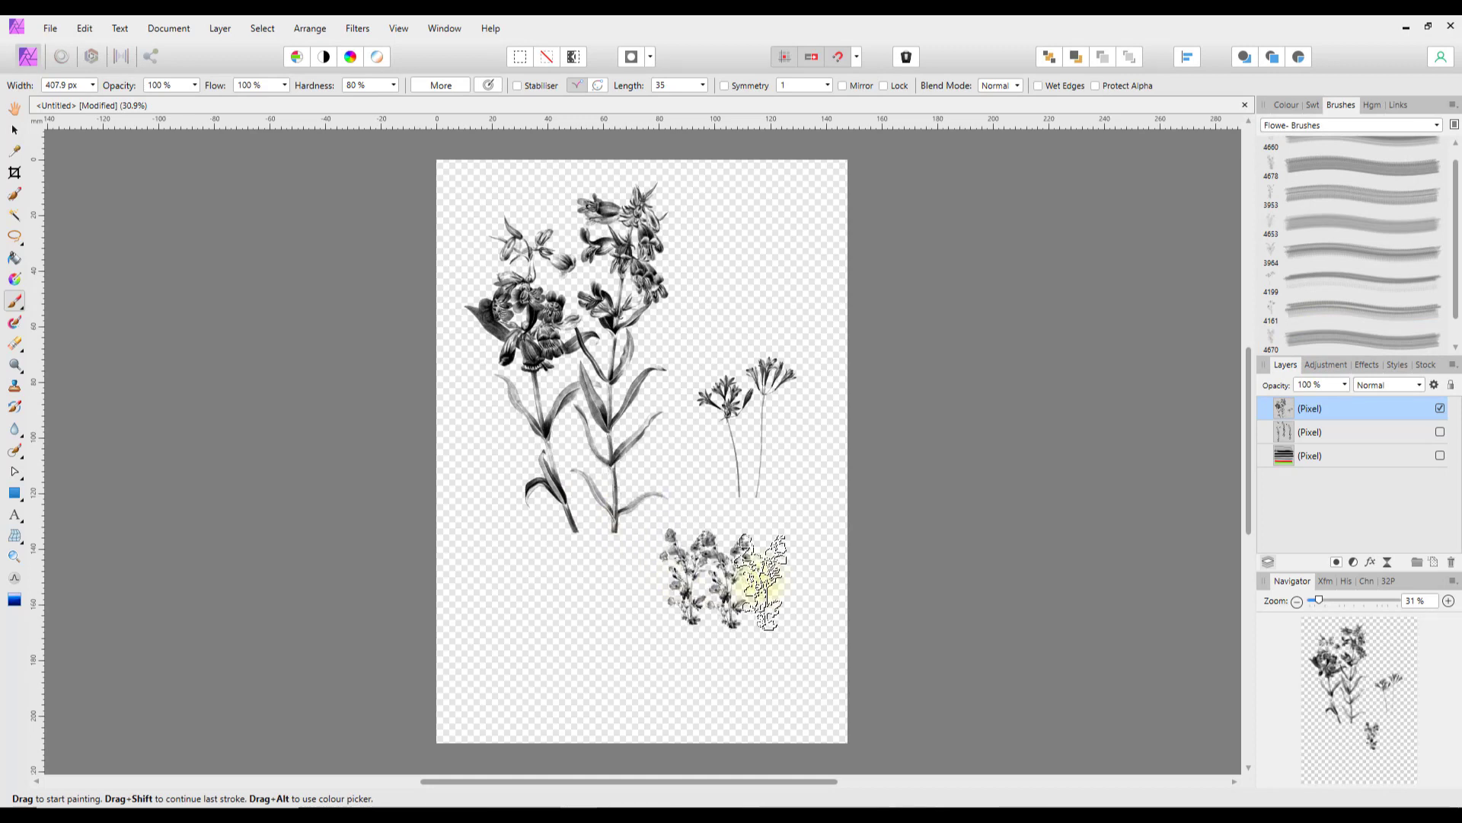
drag(491, 639, 705, 639)
mouse_move(516, 573)
mouse_down()
mouse_move(789, 604)
mouse_move(646, 637)
mouse_up()
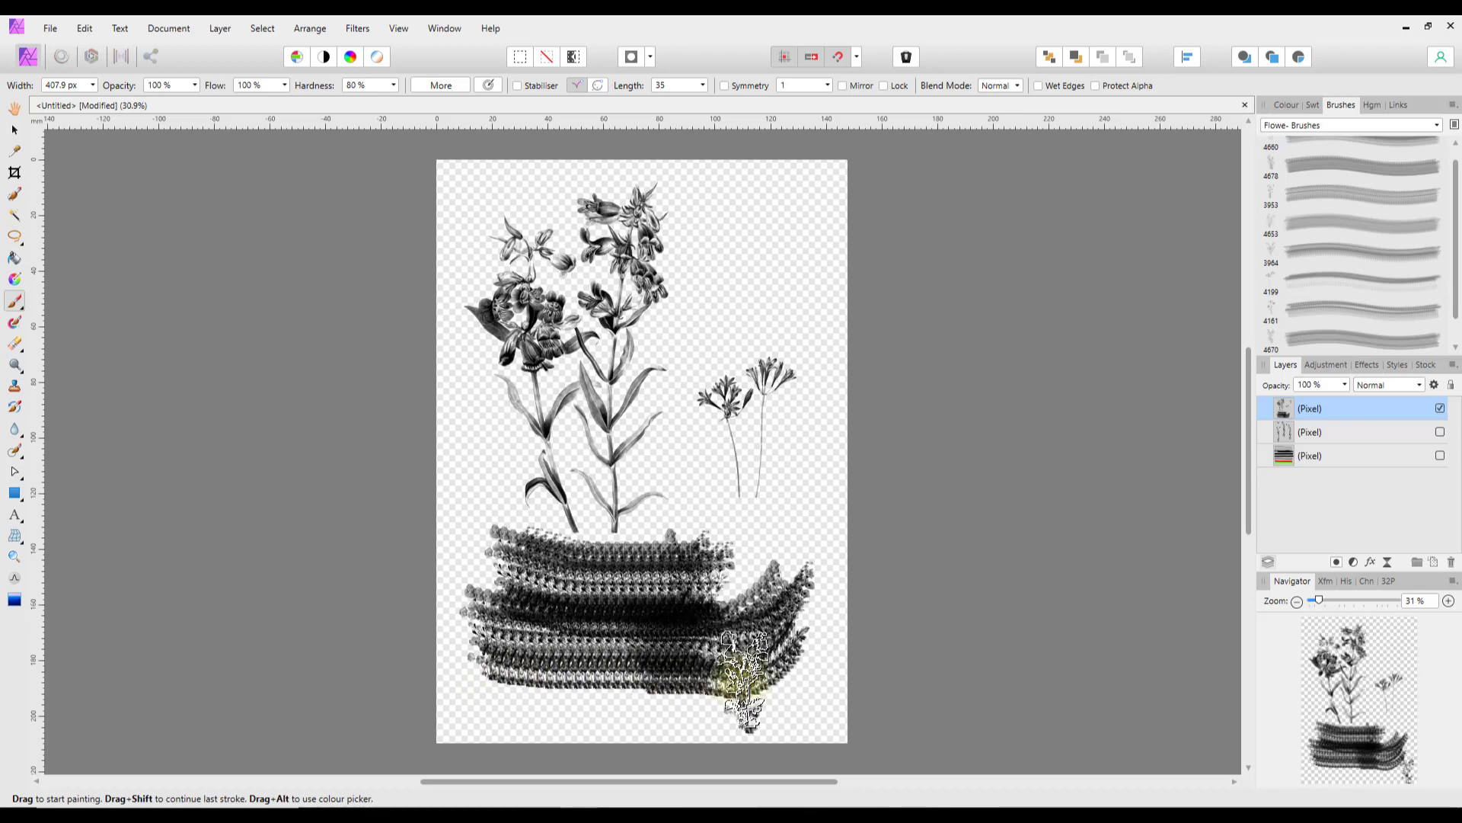
Step: Set the flower brush's spacing to 56%
click(442, 85)
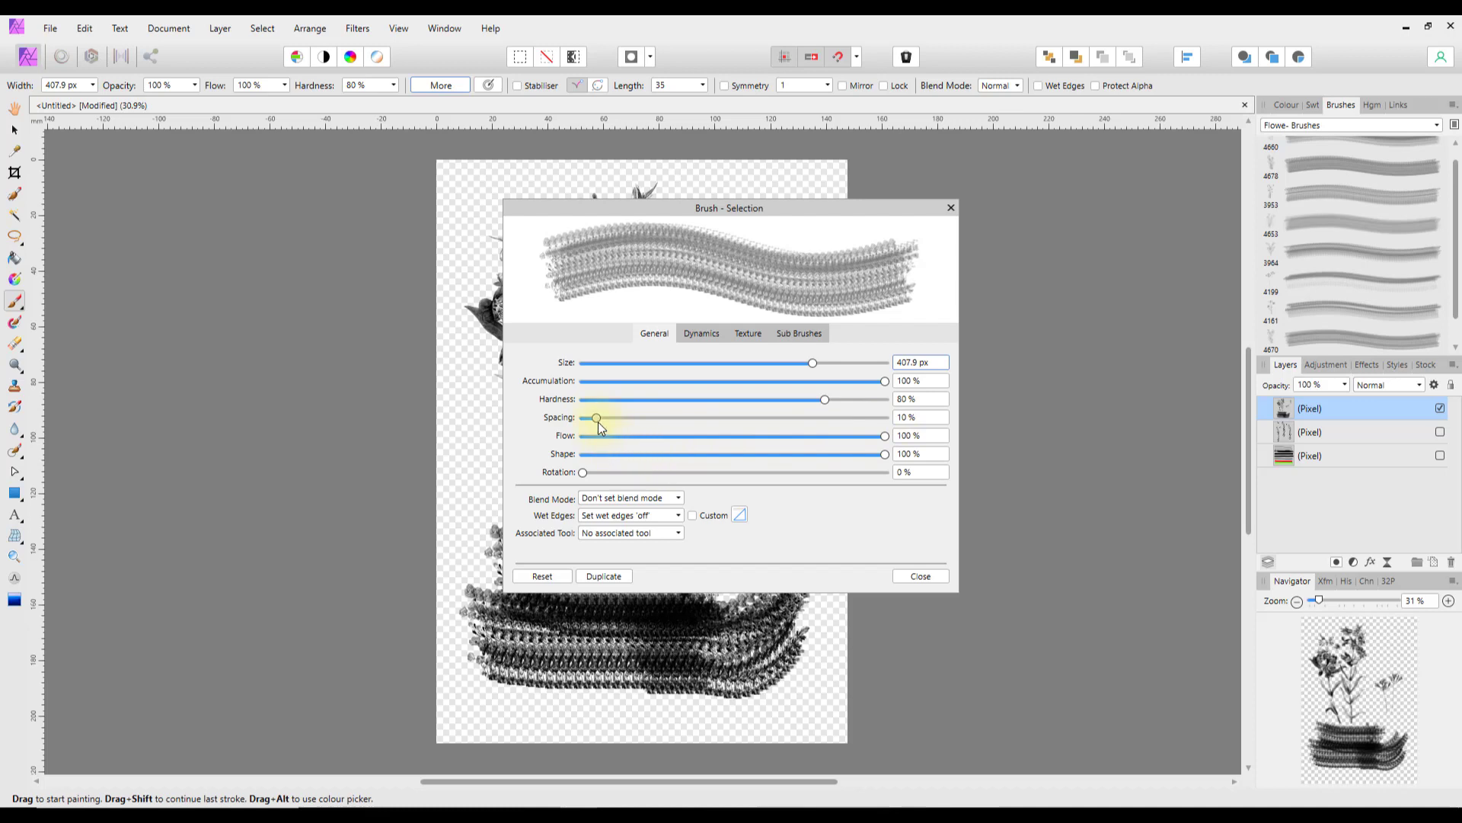
drag(597, 418, 666, 423)
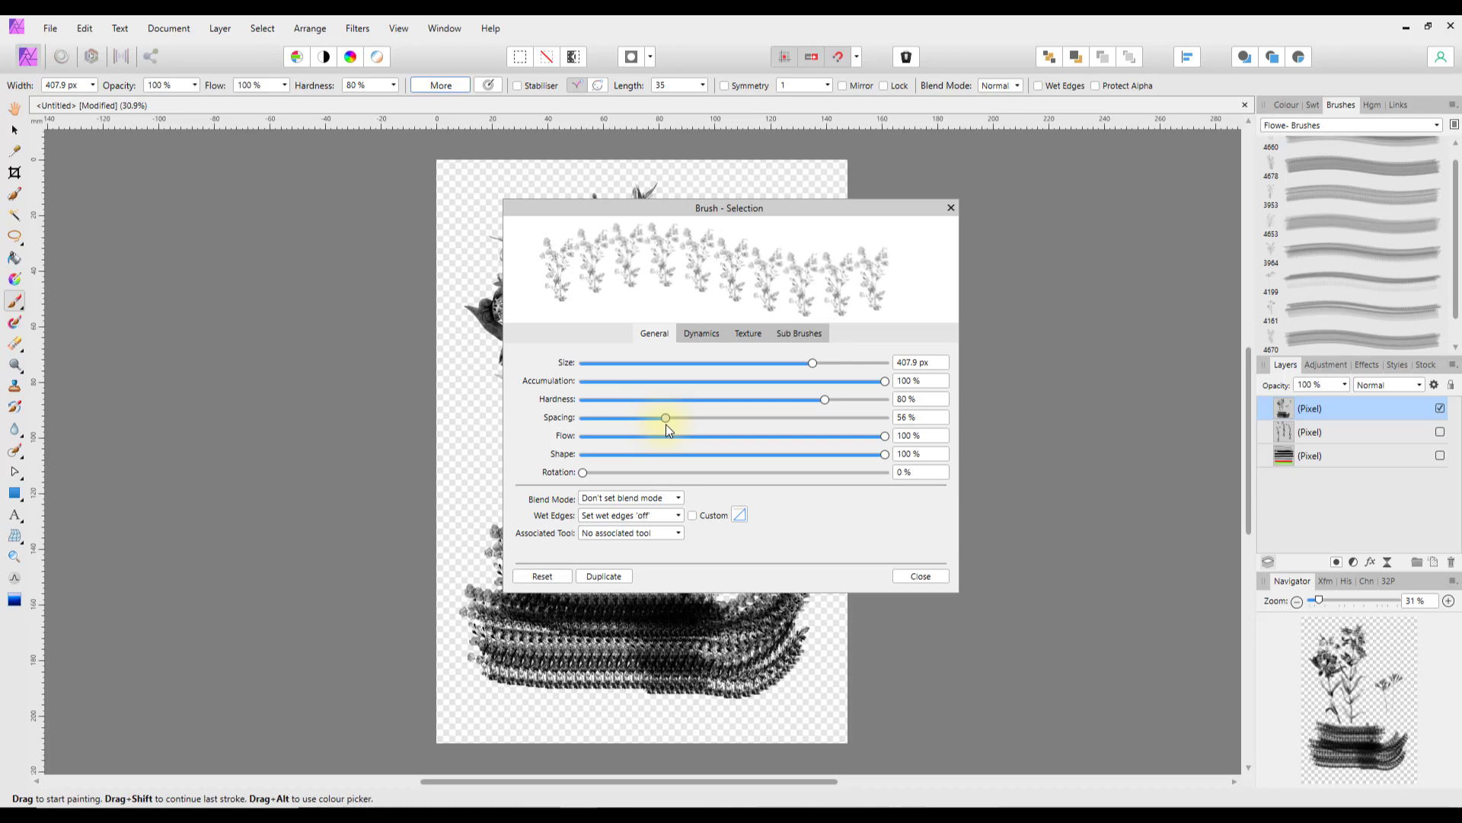
click(919, 576)
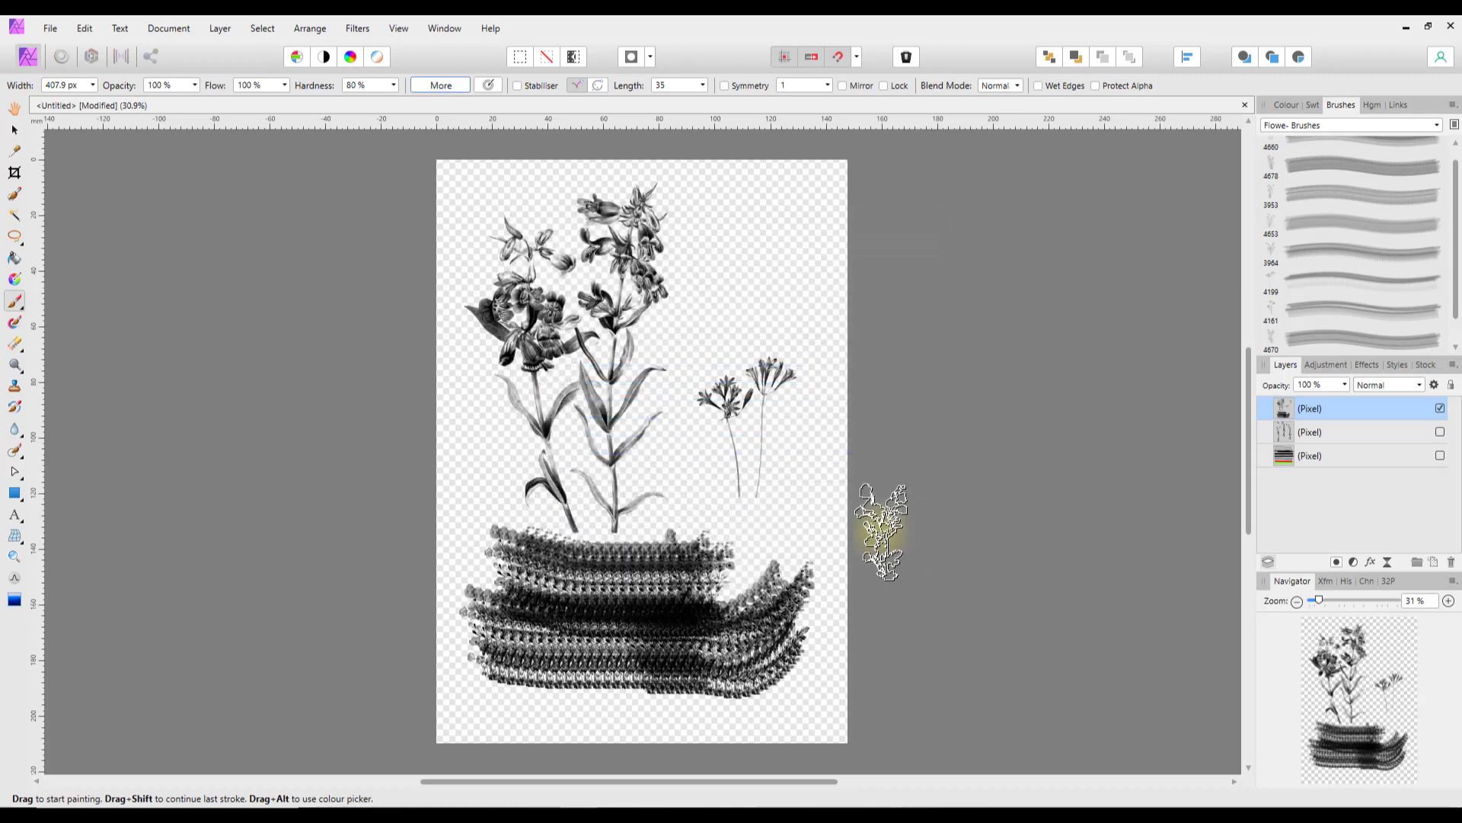
Step: Hide the flower layer, add a new pixel layer and paint a winding stroke of spaced flowers down the page
drag(525, 266, 520, 288)
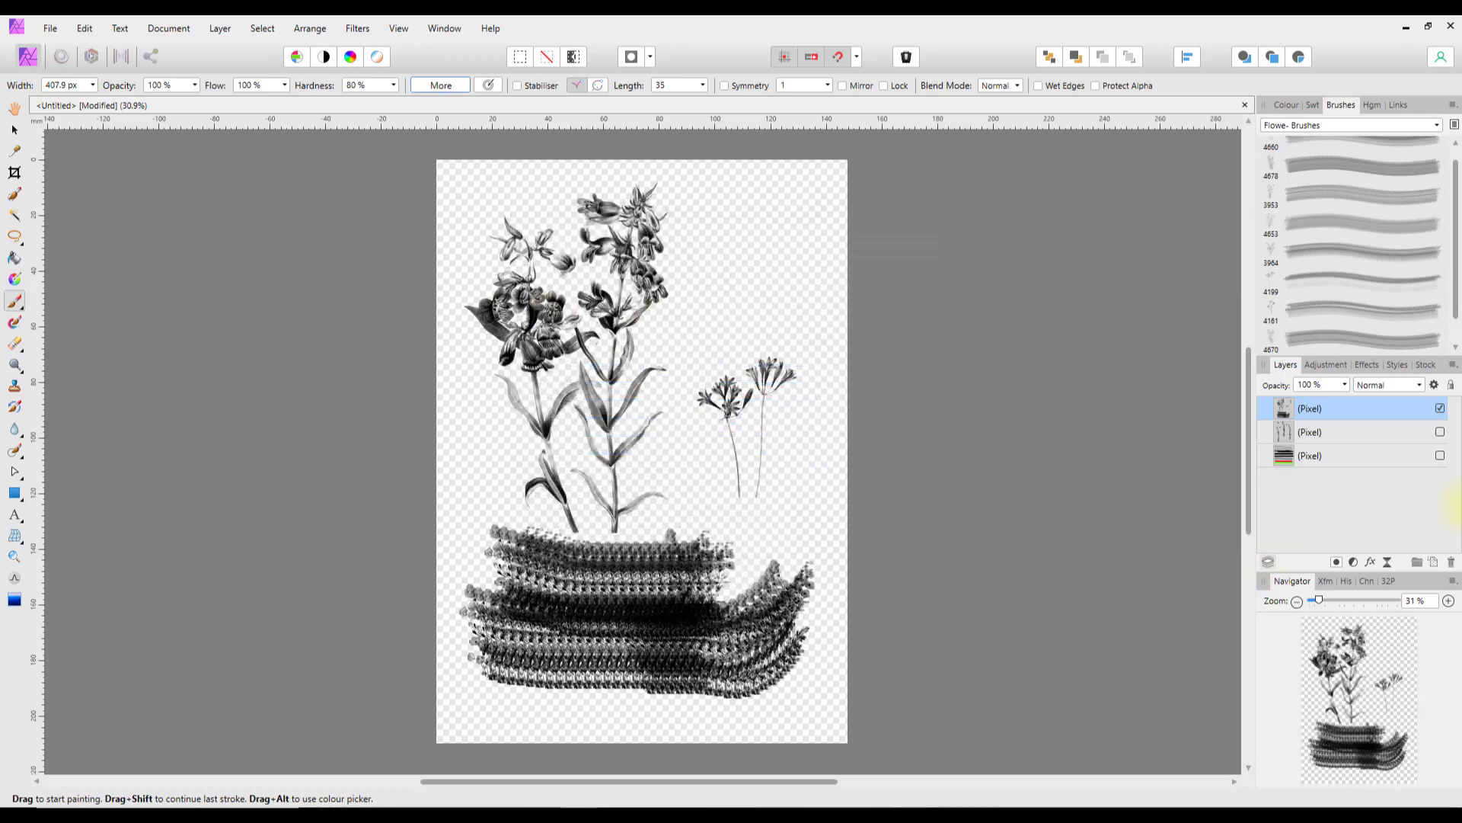
click(1440, 409)
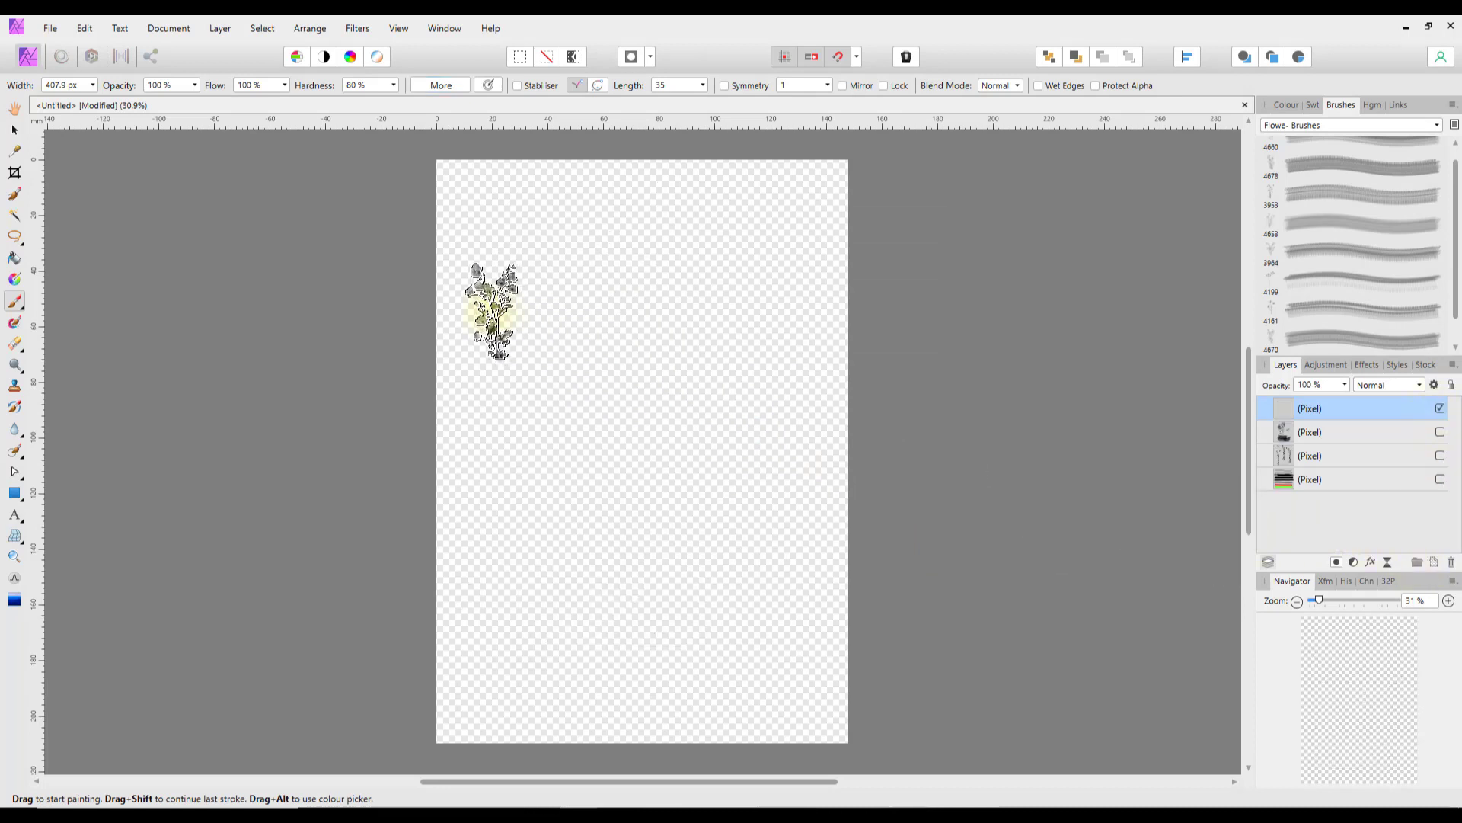
mouse_move(493, 310)
mouse_down()
mouse_move(719, 315)
mouse_move(748, 329)
mouse_move(770, 369)
mouse_move(765, 414)
mouse_move(693, 447)
mouse_move(524, 461)
mouse_move(512, 503)
mouse_move(547, 547)
mouse_move(739, 556)
mouse_move(777, 592)
mouse_move(755, 634)
mouse_move(702, 651)
mouse_move(546, 651)
mouse_move(507, 668)
mouse_move(499, 556)
mouse_up()
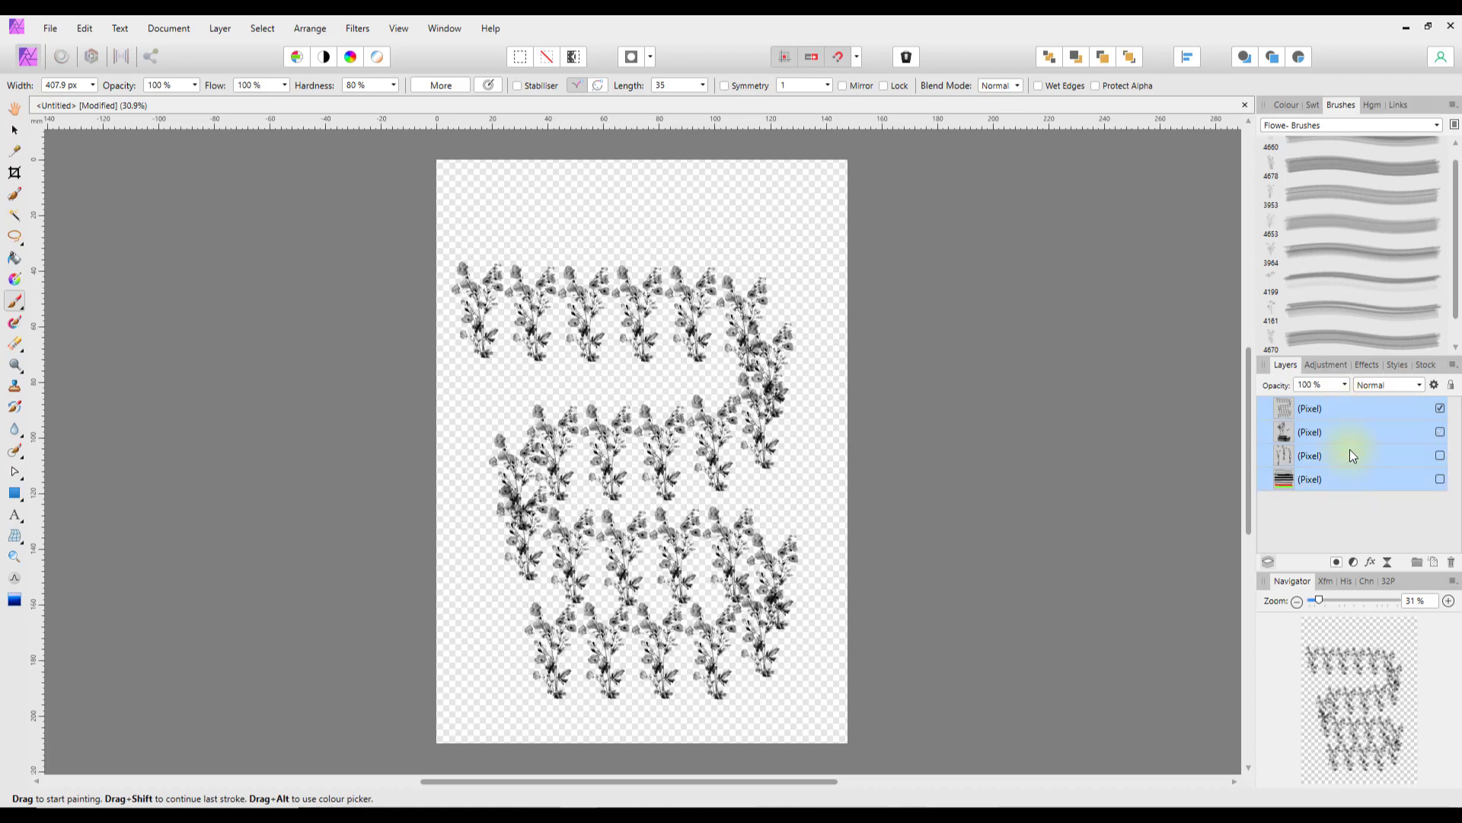
Step: Delete all four pixel layers and add one new pixel layer, undoing a trial flower stamp on it
right_click(1353, 412)
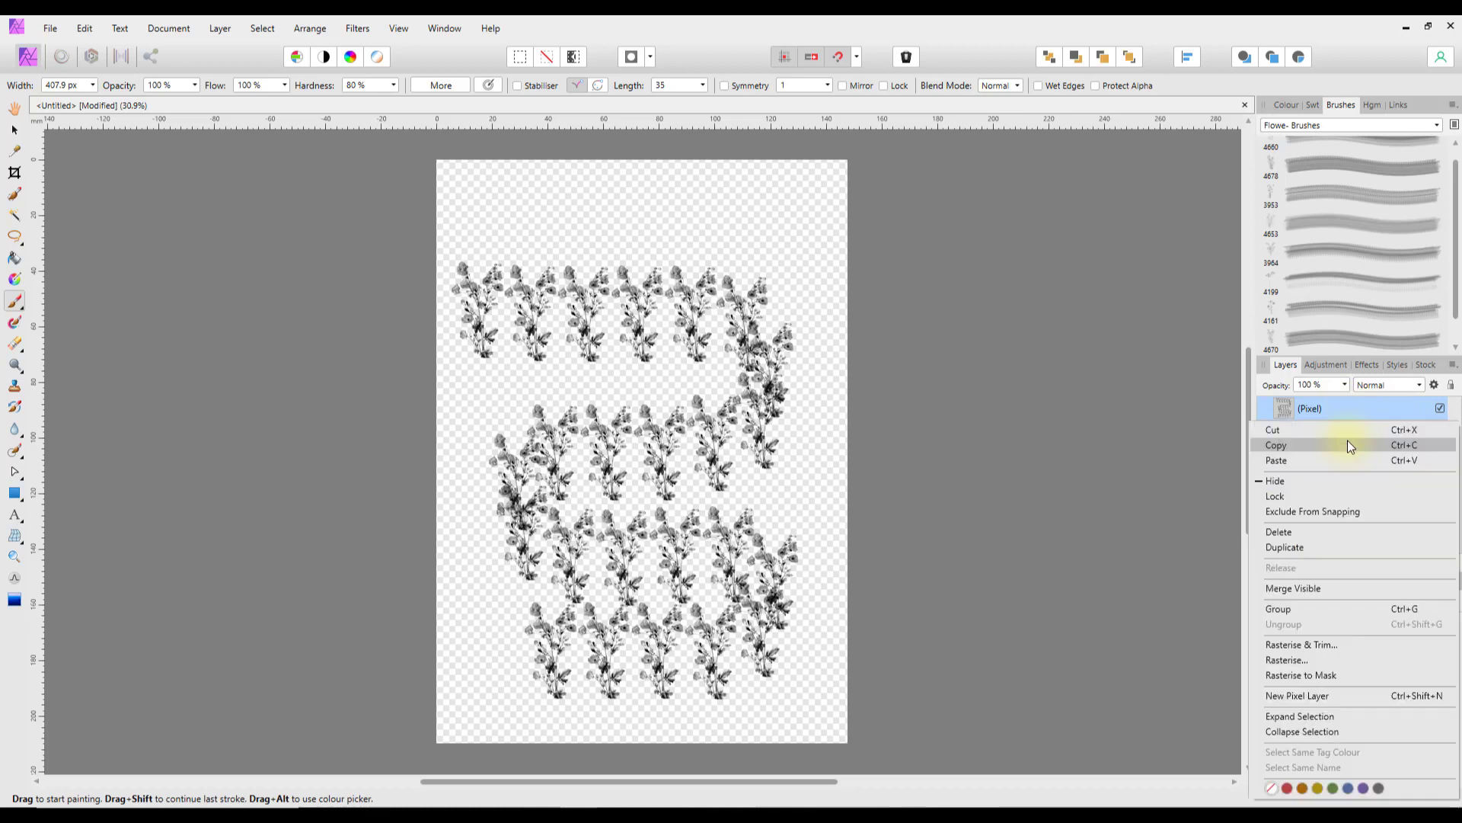
click(1287, 530)
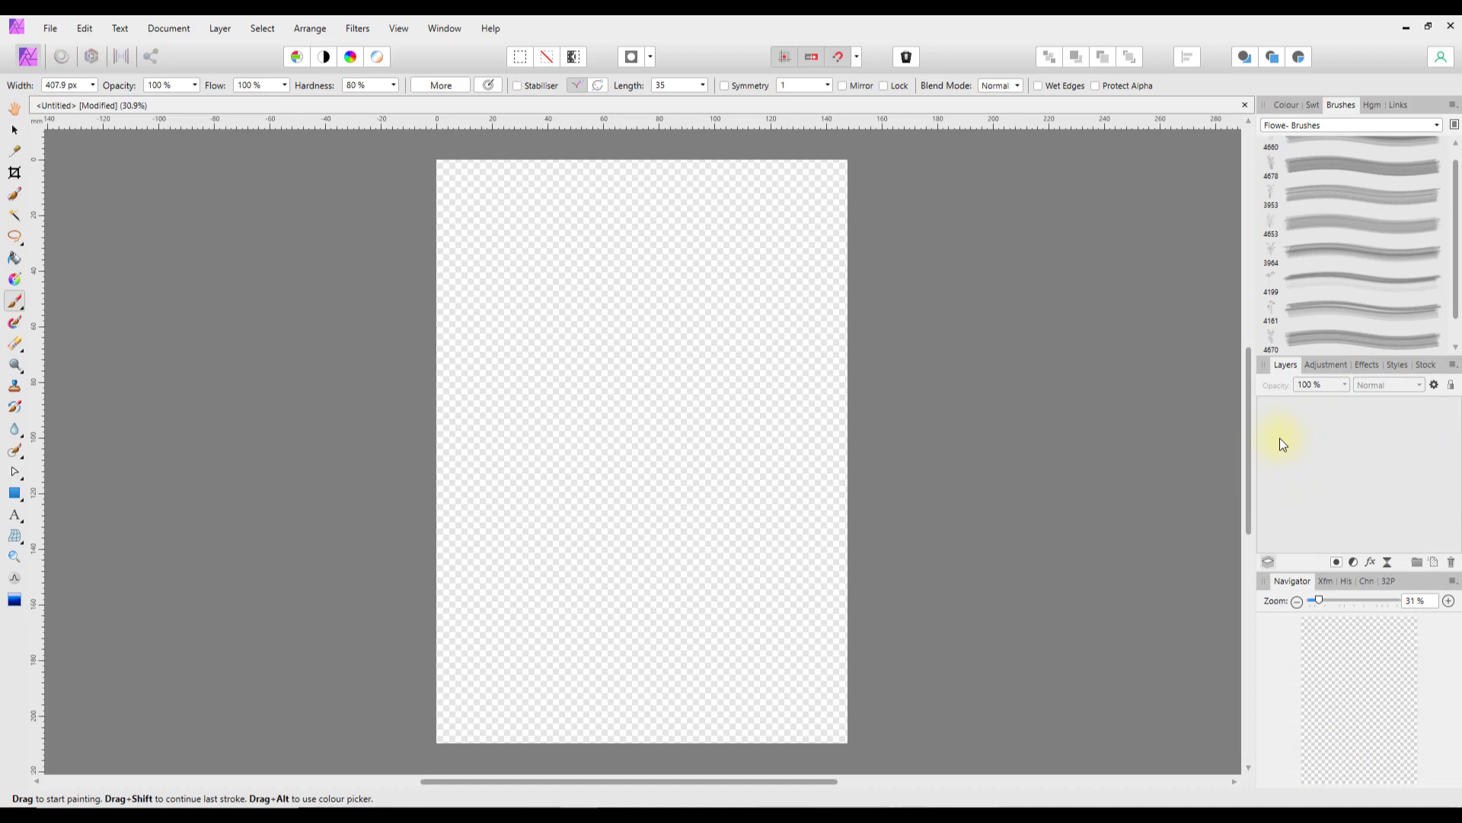
click(1435, 564)
click(602, 405)
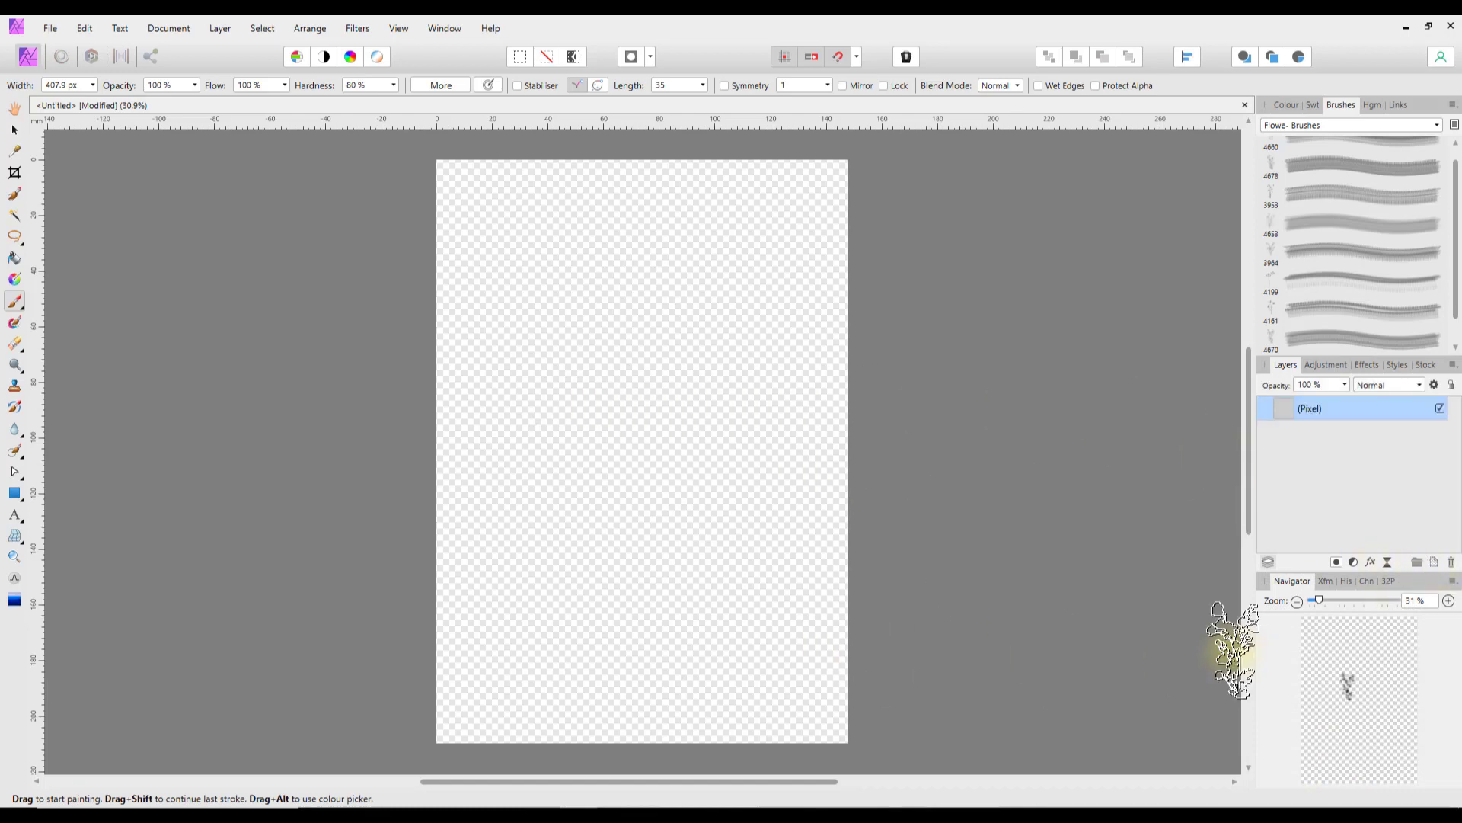
key(ctrl+z)
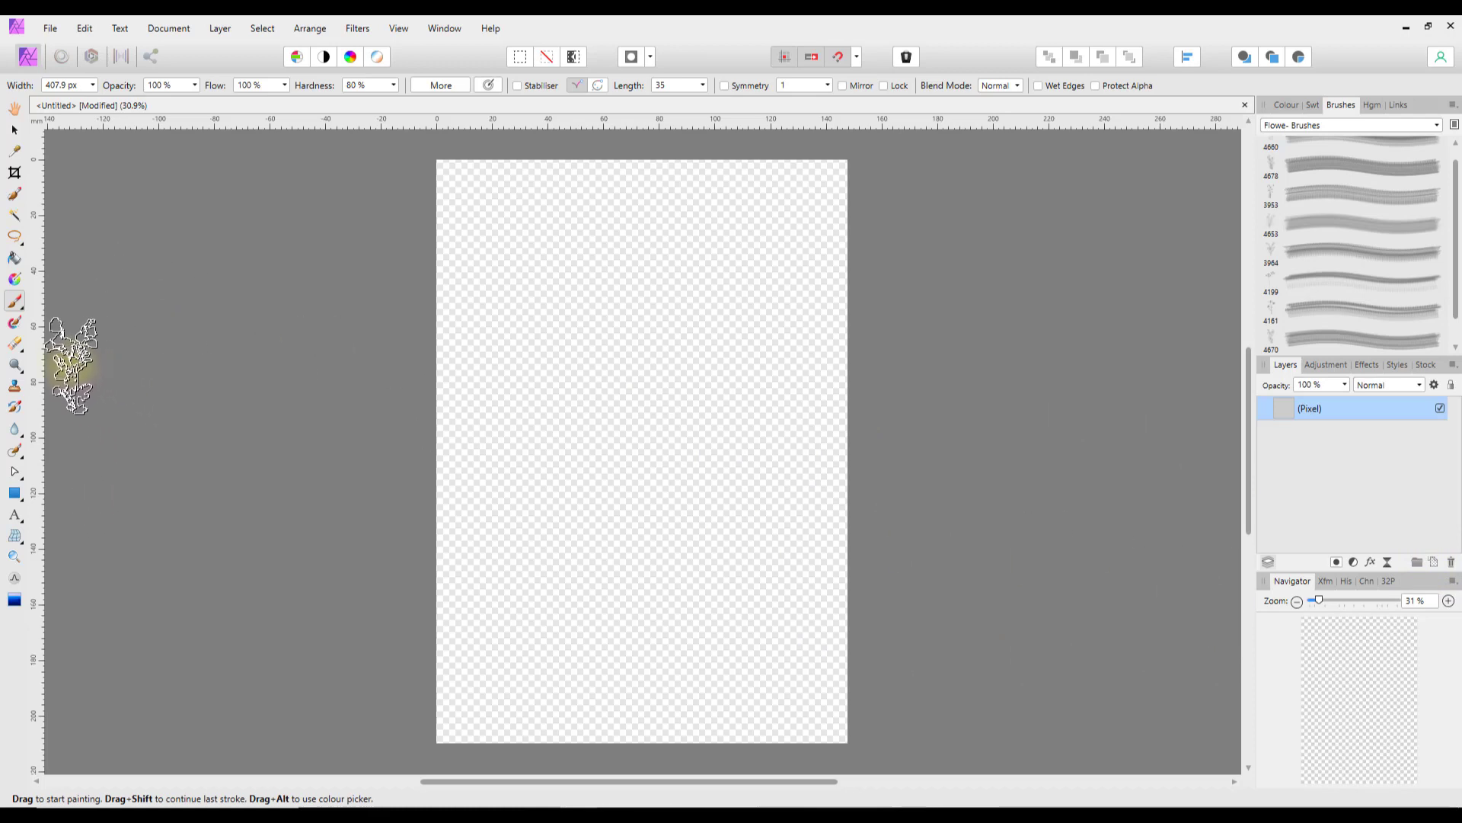
Step: Draw a rectangle covering the whole page and fill it with pale yellow-green, RGB 238, 255, 177
click(14, 494)
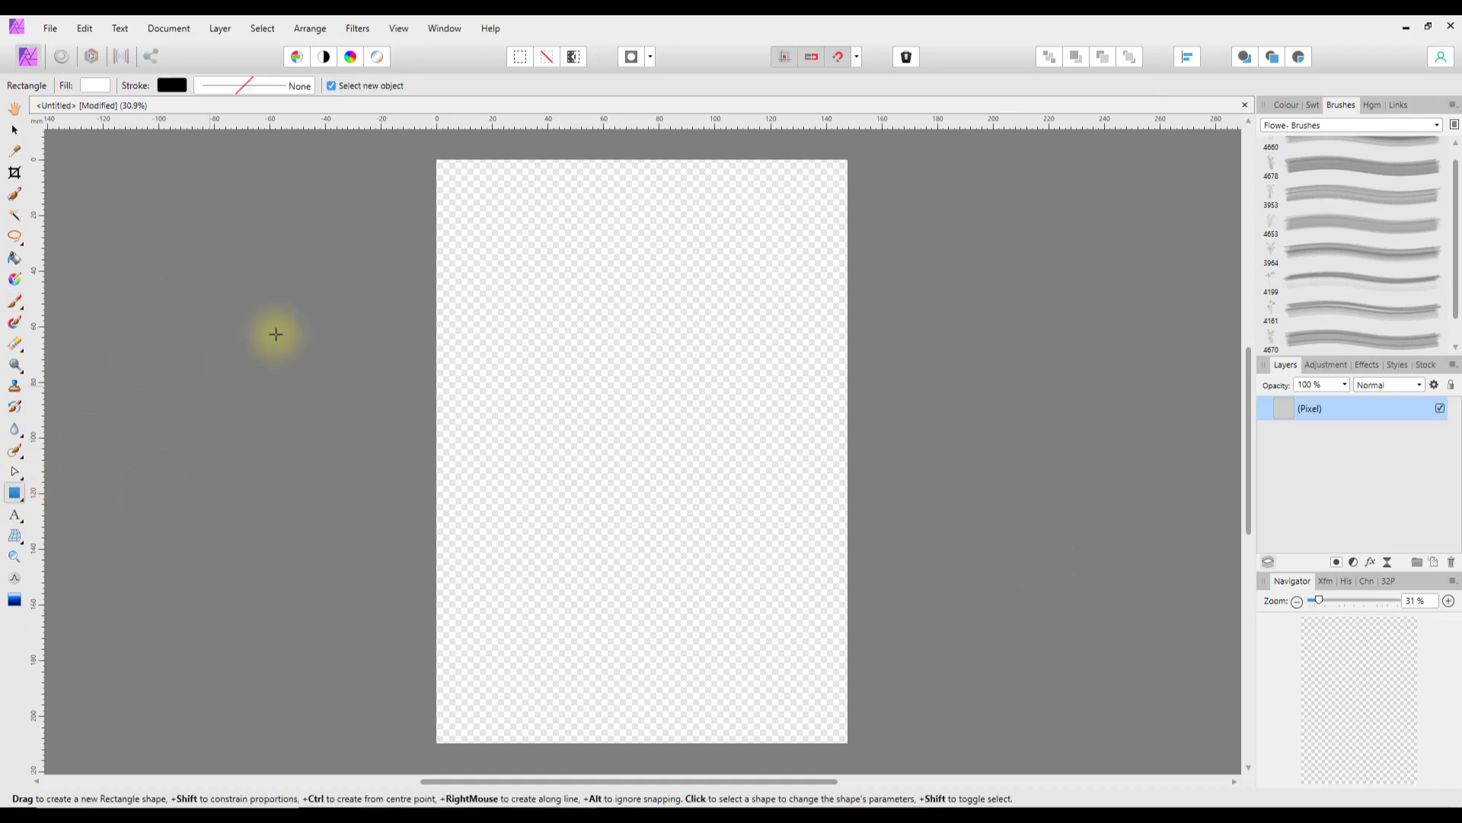
mouse_move(436, 160)
mouse_down()
mouse_move(754, 656)
mouse_move(798, 674)
mouse_move(848, 741)
mouse_up()
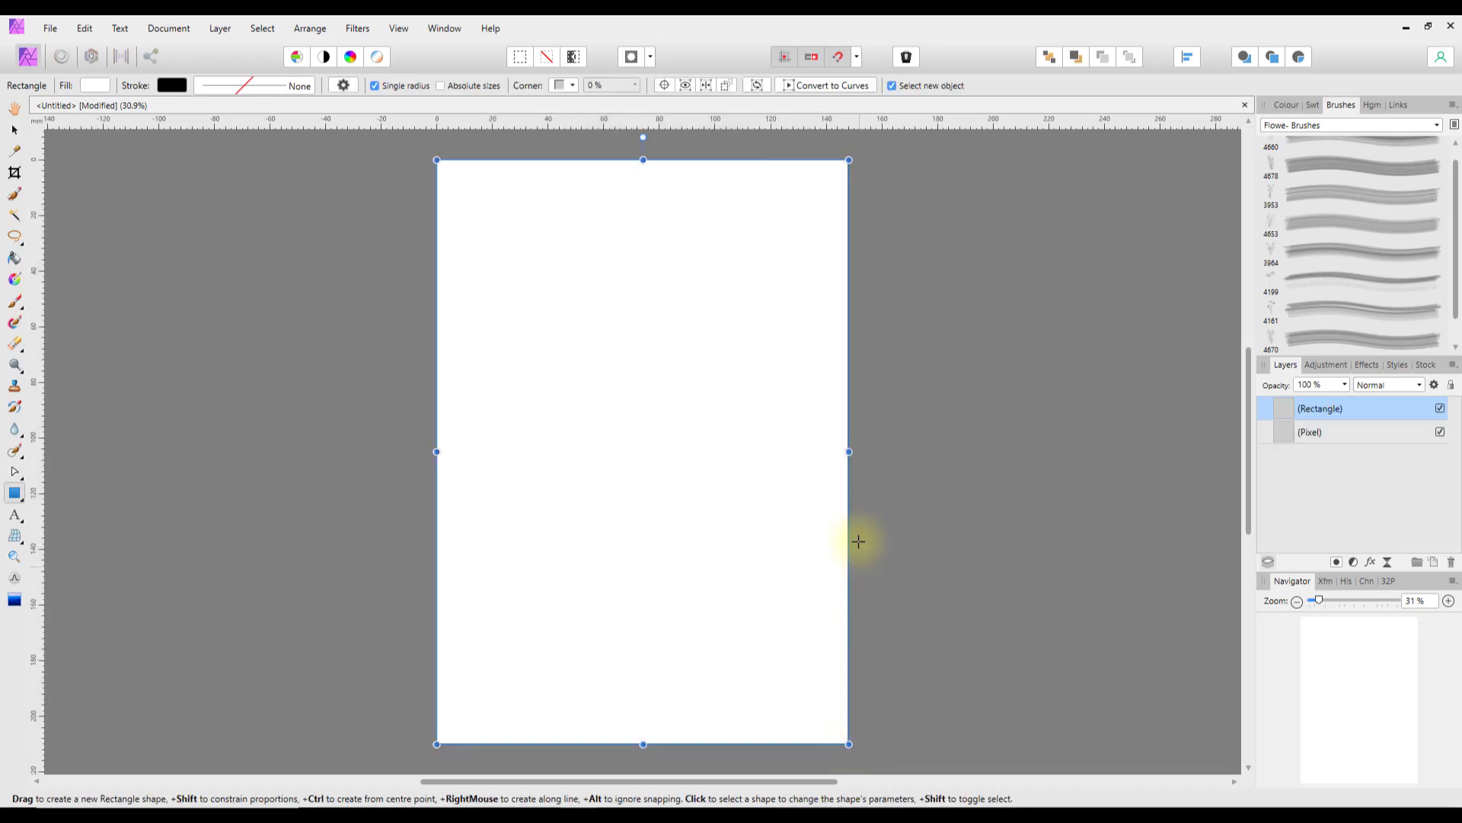
click(1286, 105)
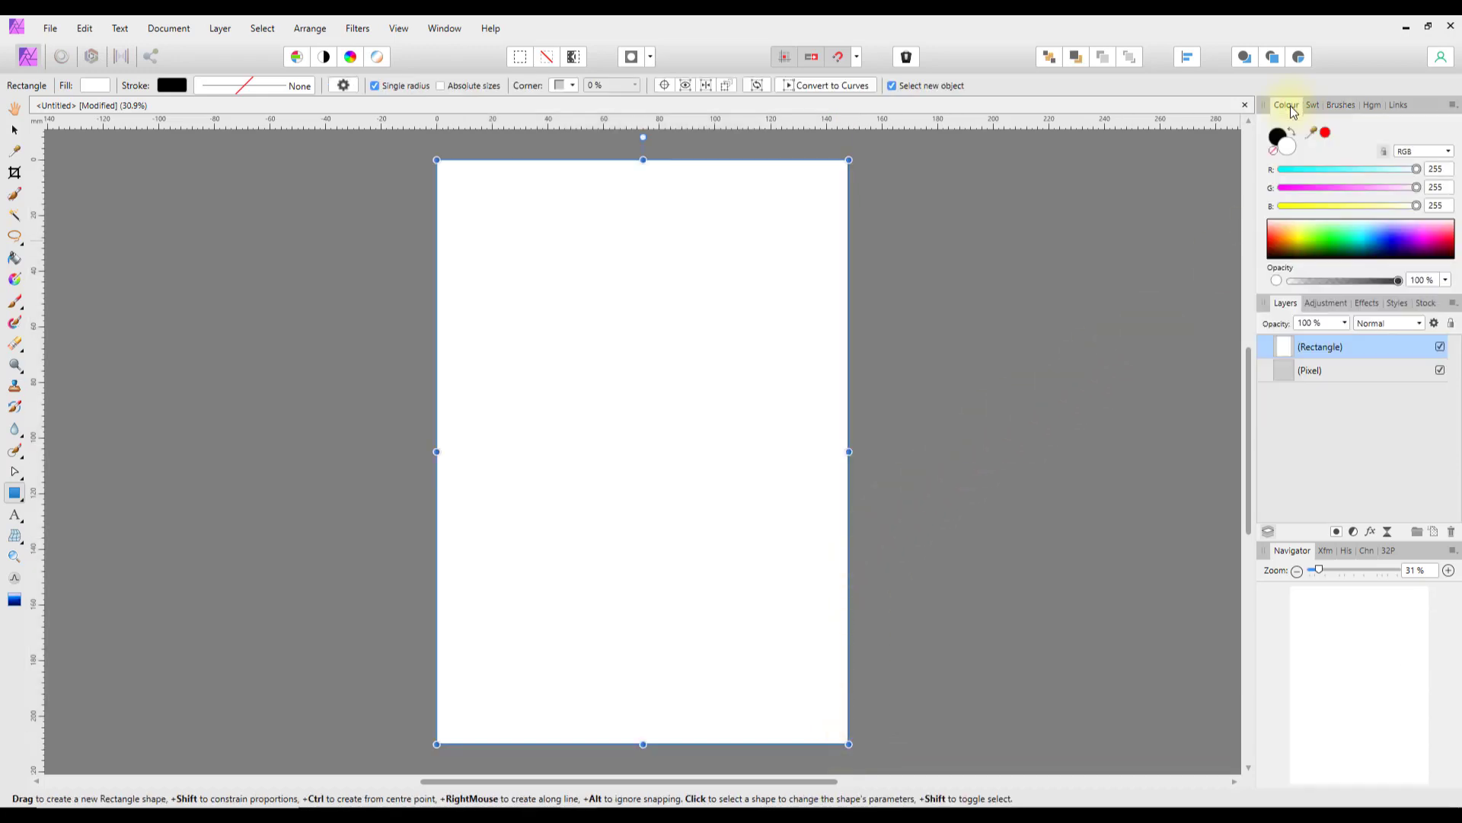
drag(1302, 230, 1305, 225)
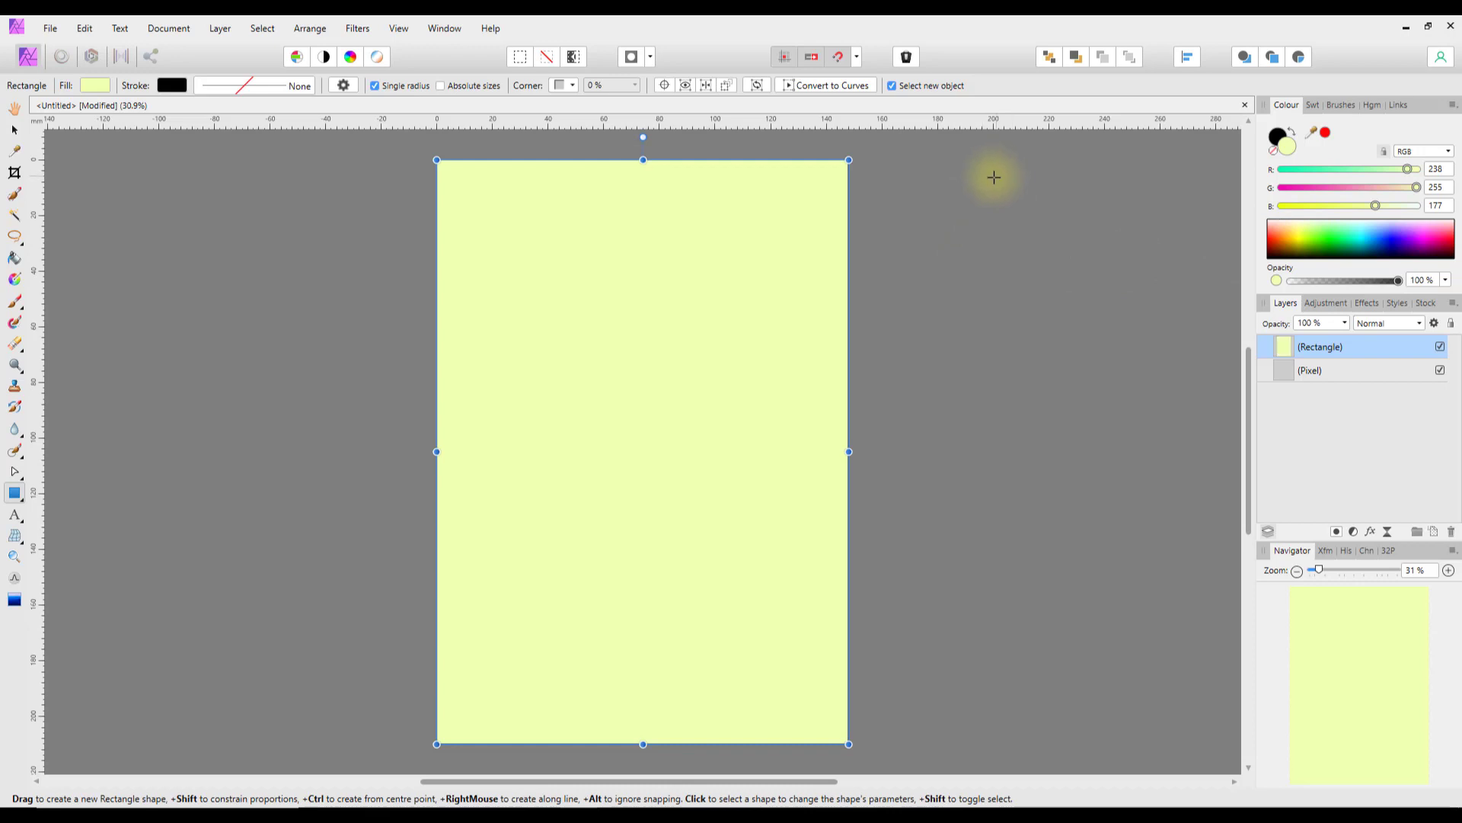
Step: Return to the Flowe- Brushes set and activate the Paint Brush tool
click(1341, 107)
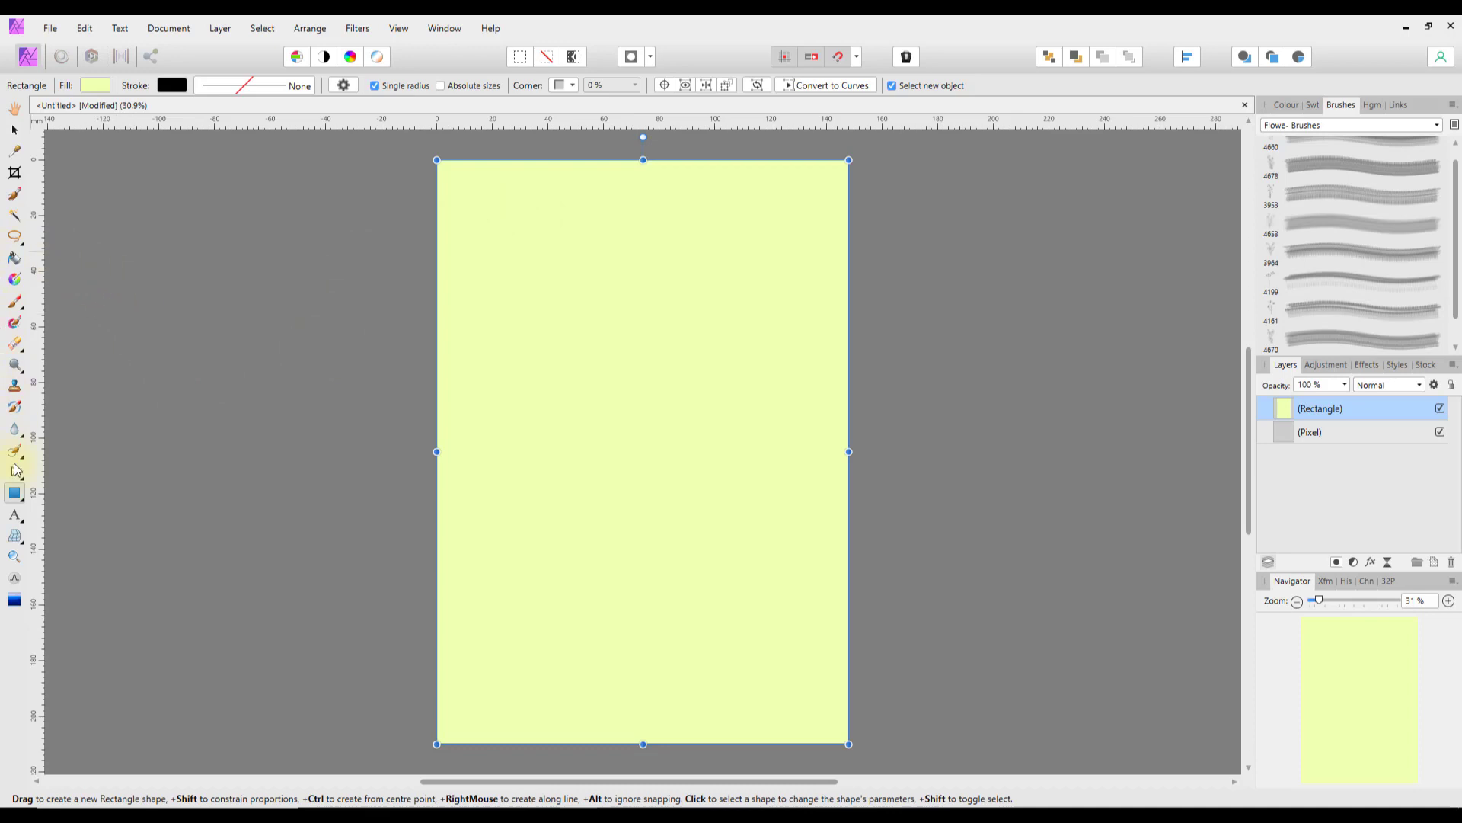
click(16, 302)
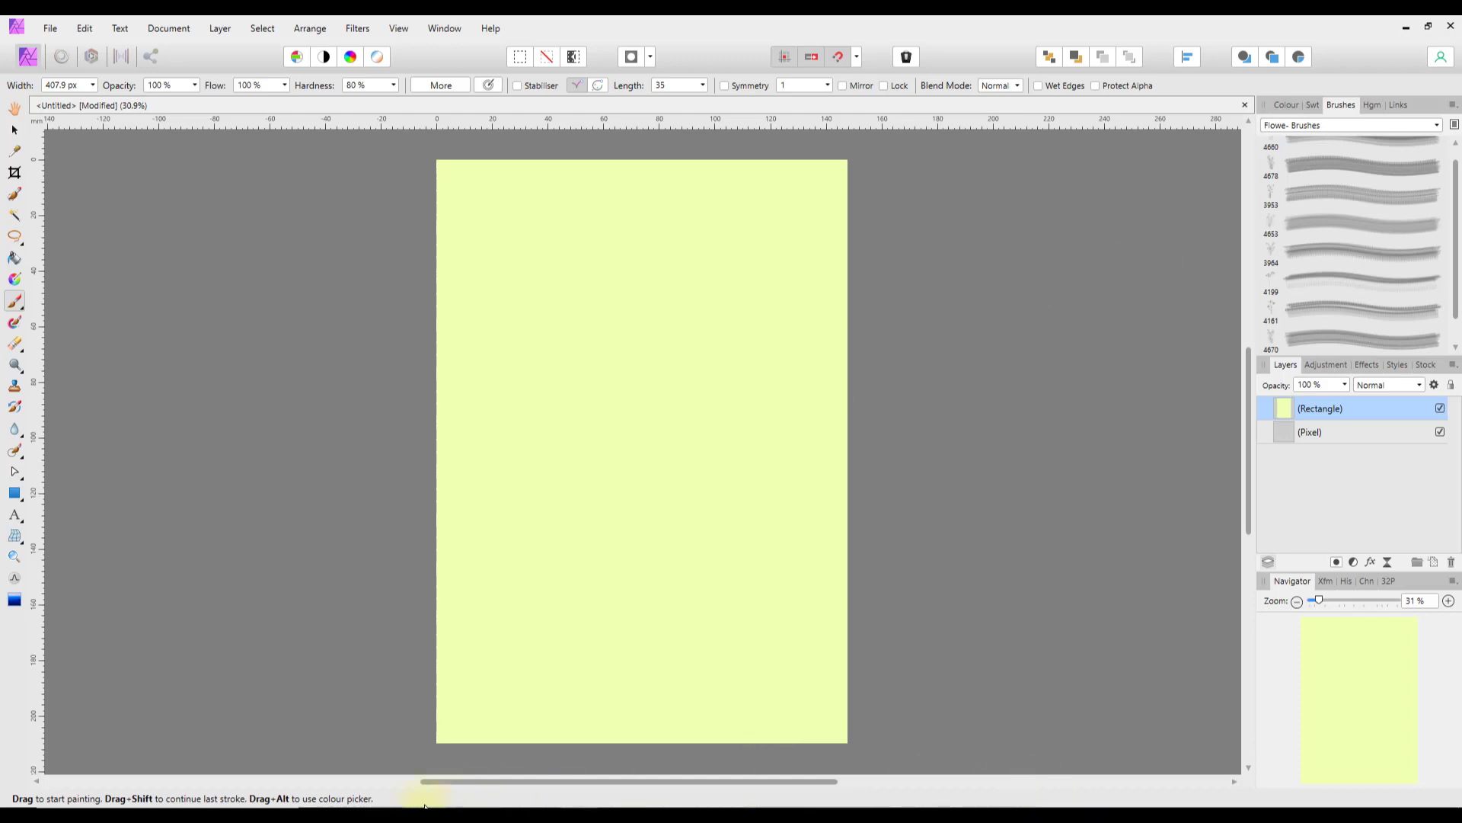
Step: Switch to the web browser, close the Pixabay photo page and browse the myPhotoshopBrushes brush packs as far as 9 Free Flower Brushes
mouse_move(377, 806)
click(399, 738)
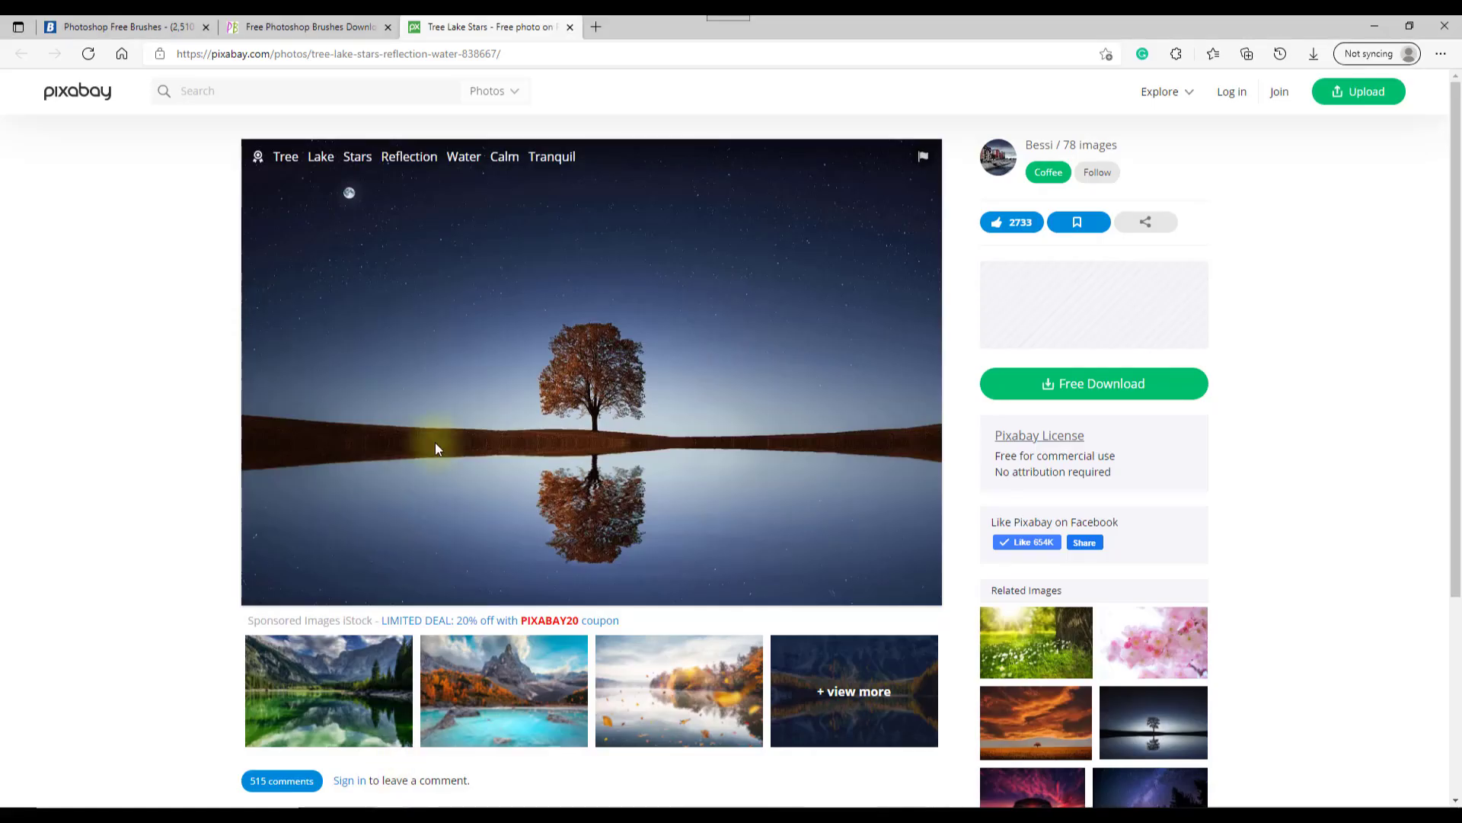
click(569, 26)
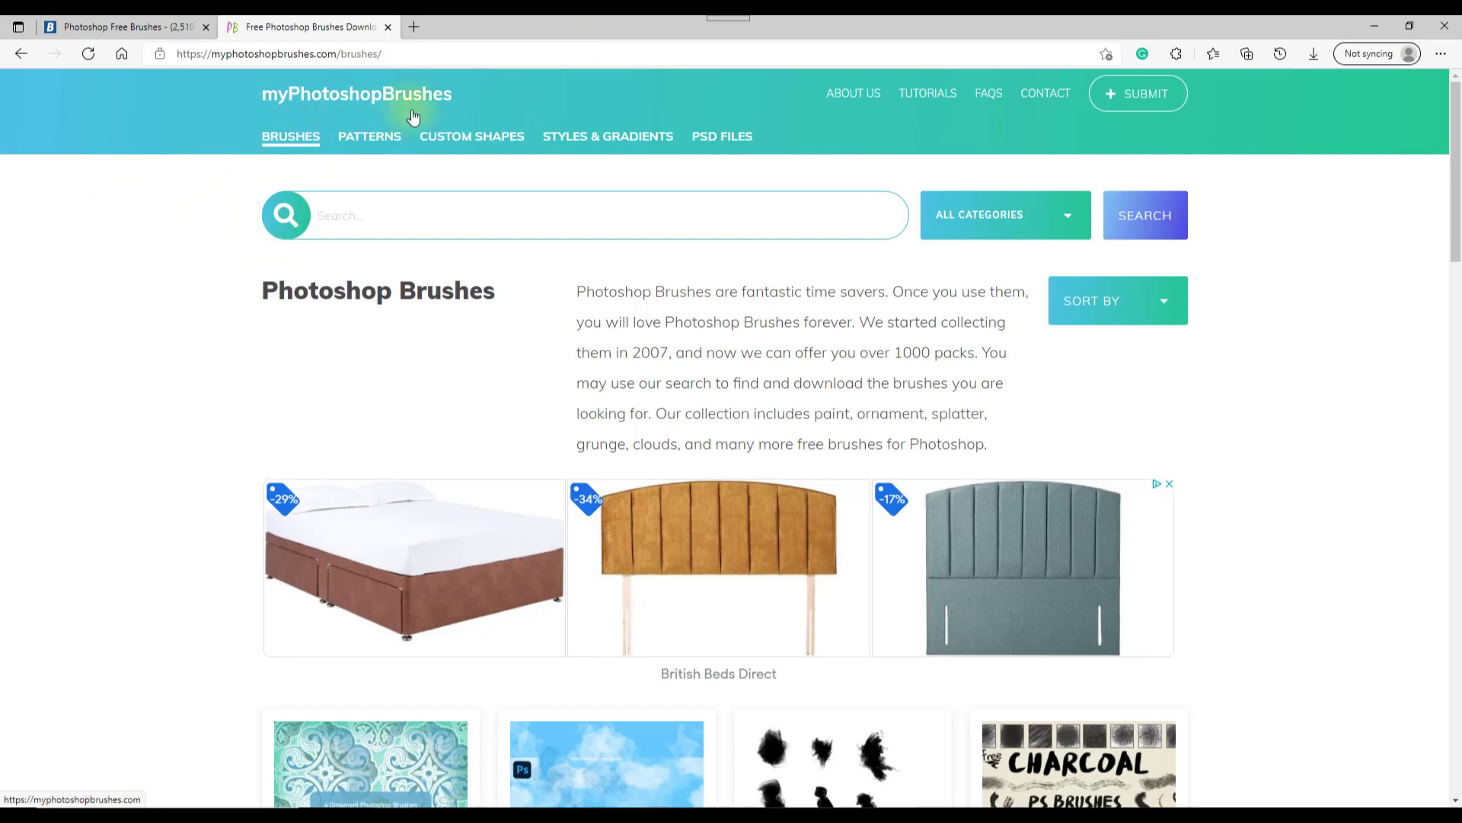
scroll(1011, 454, down, 10)
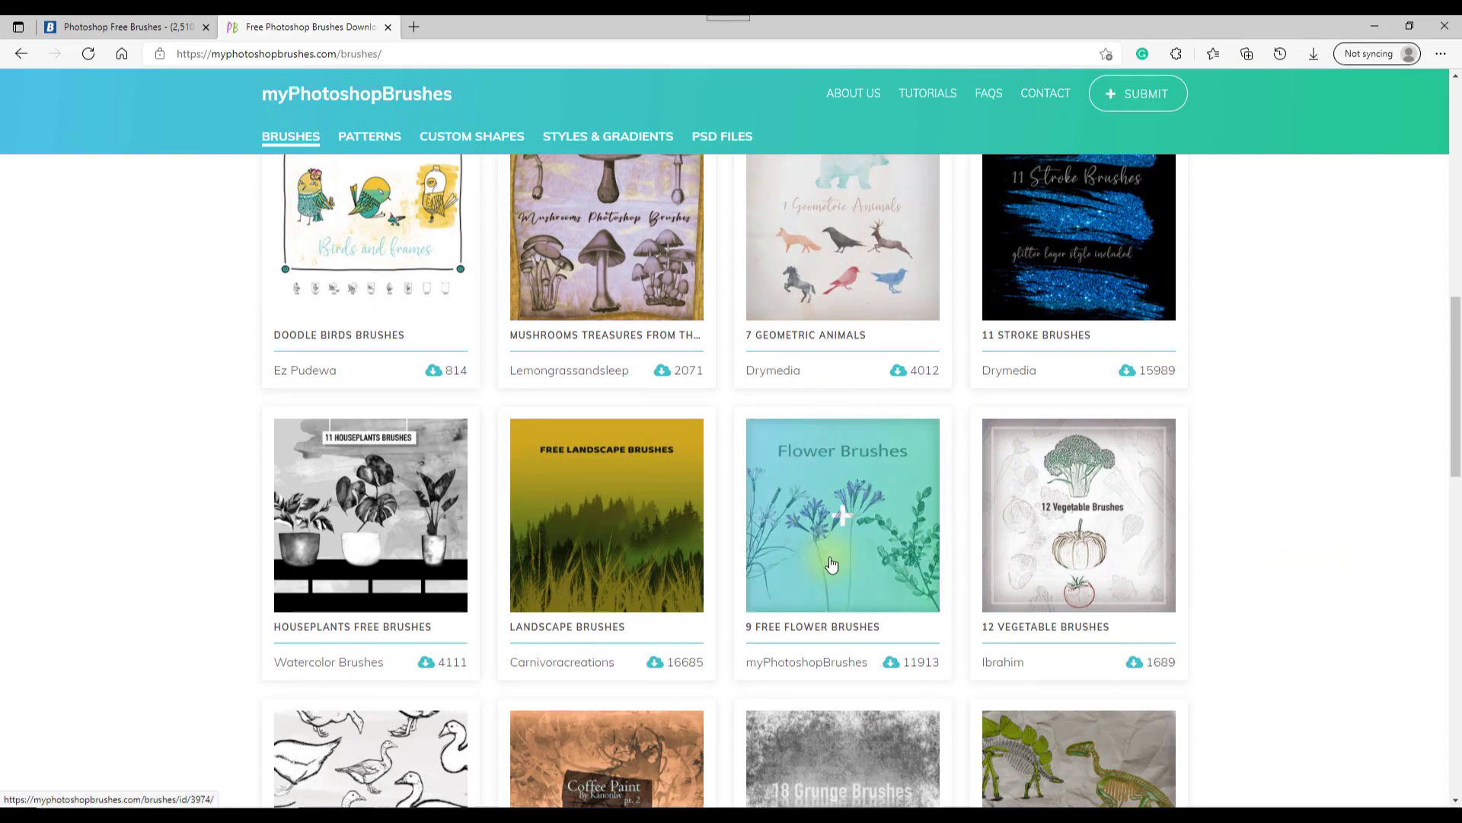
Step: Browse the Photoshop brush packs on Brusheezy, and return to the myPhotoshopBrushes list around 9 Free Flower Brushes
click(118, 29)
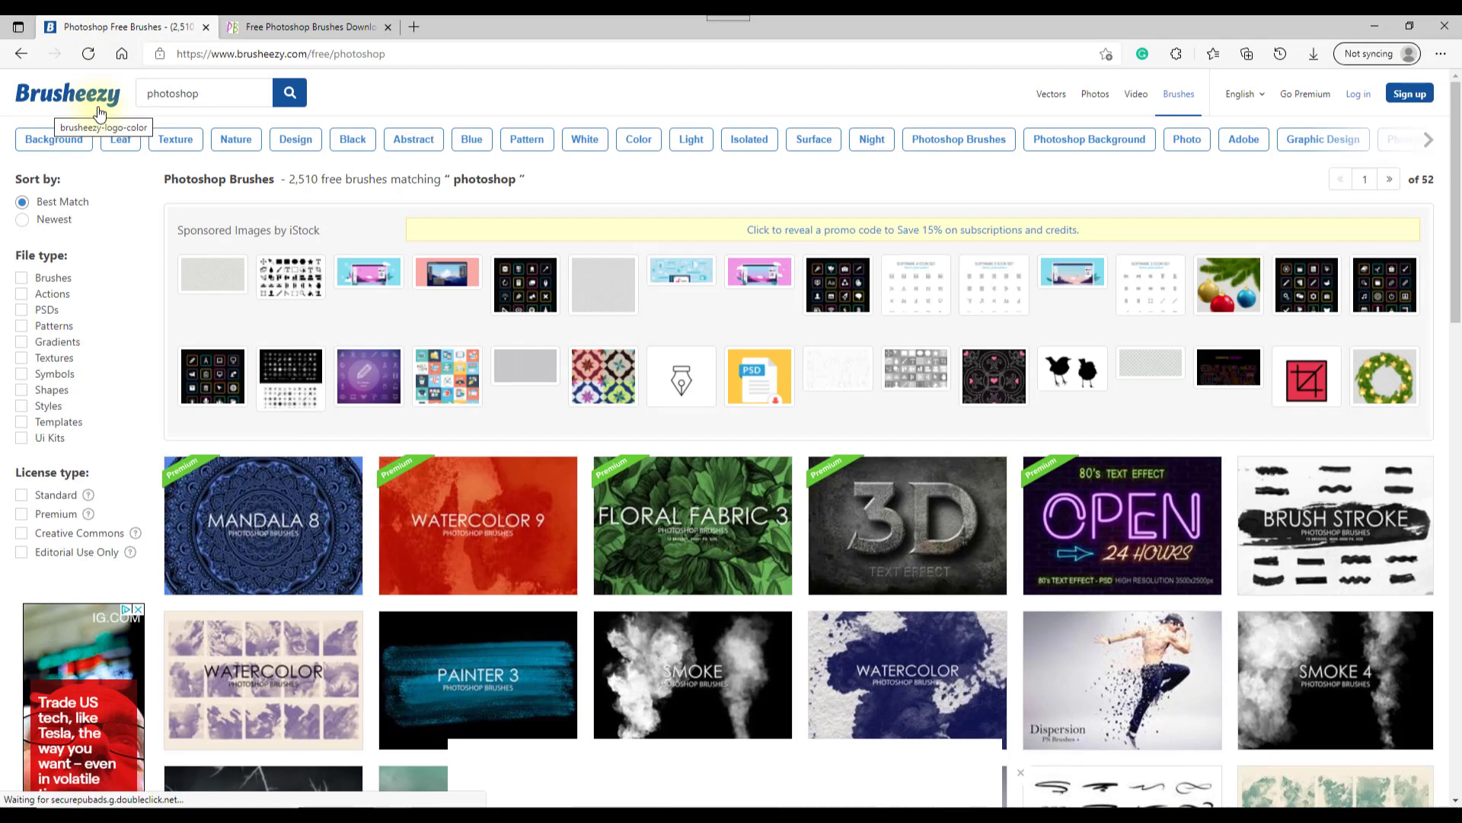
scroll(686, 434, down, 3)
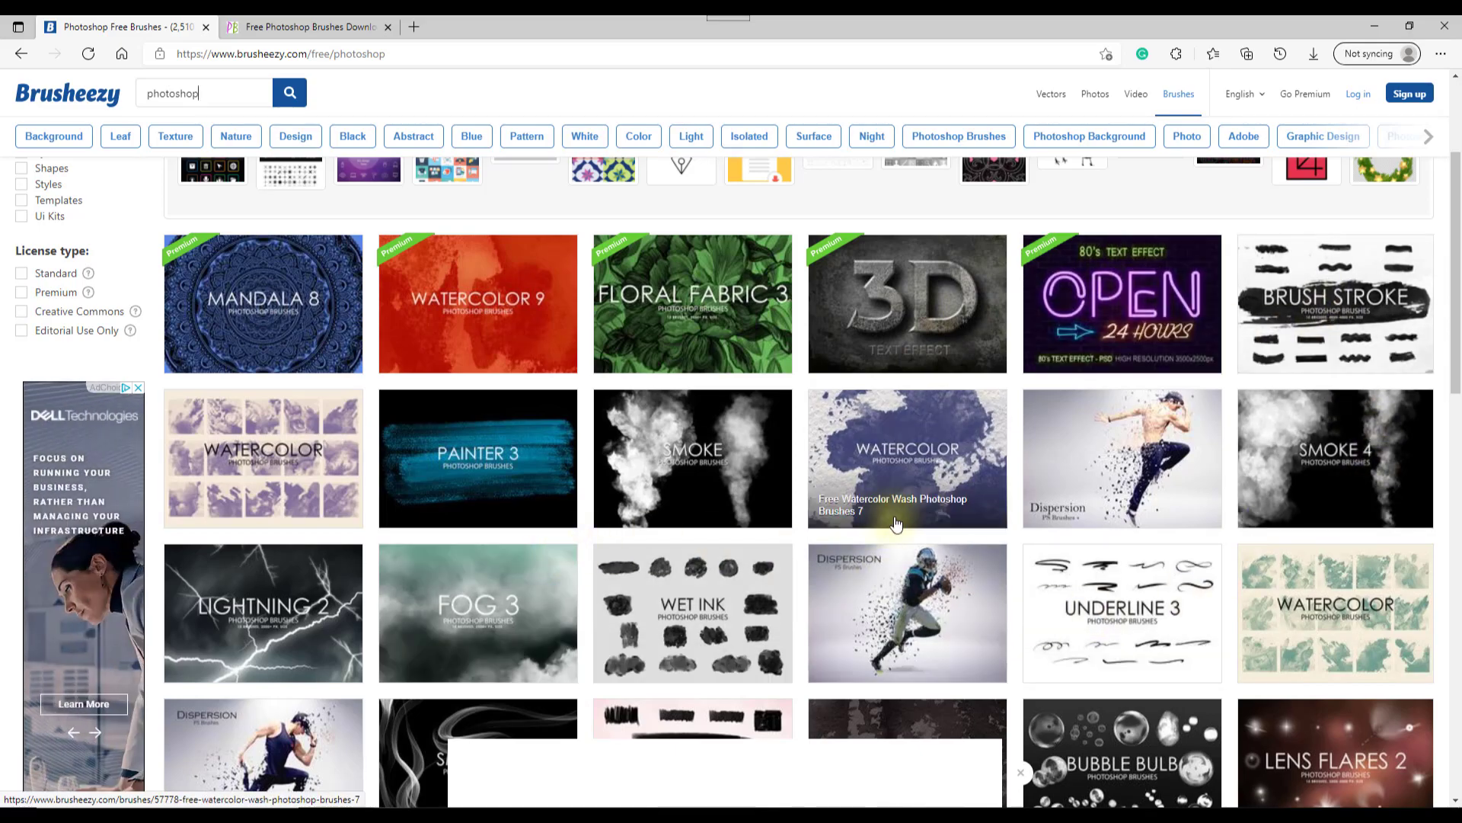
scroll(896, 524, down, 12)
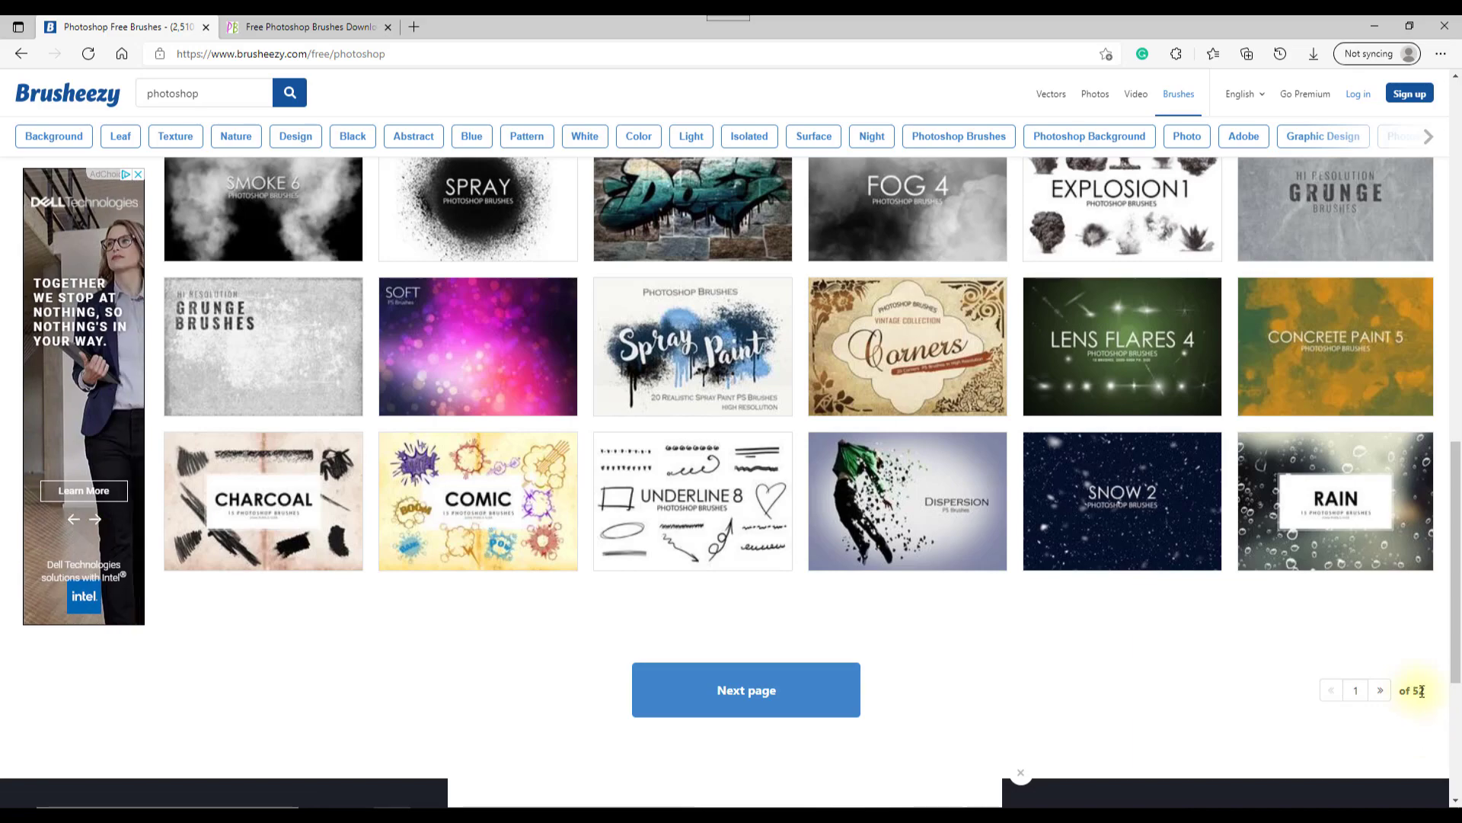
scroll(896, 452, up, 4)
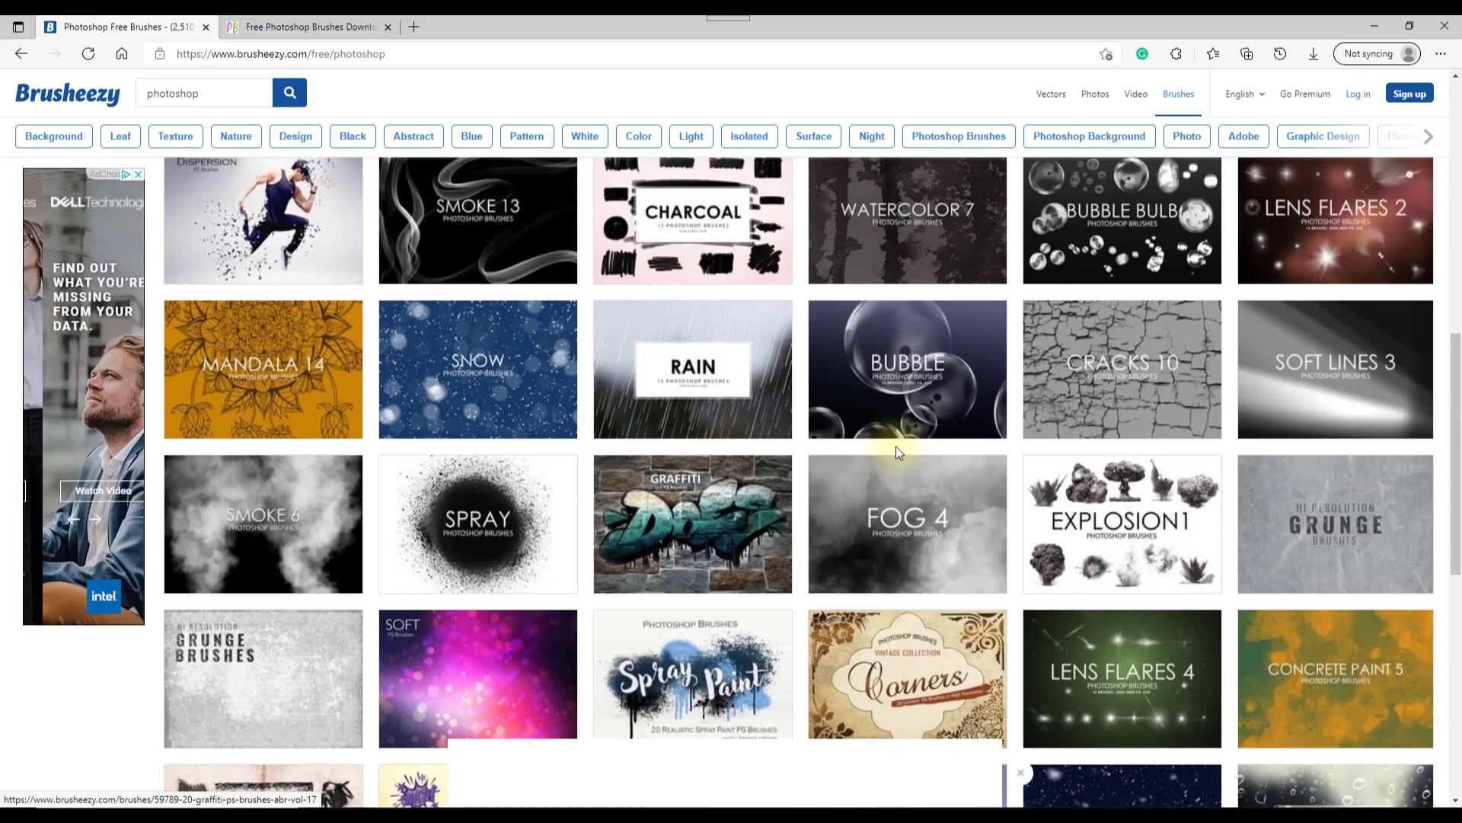
scroll(1120, 526, up, 3)
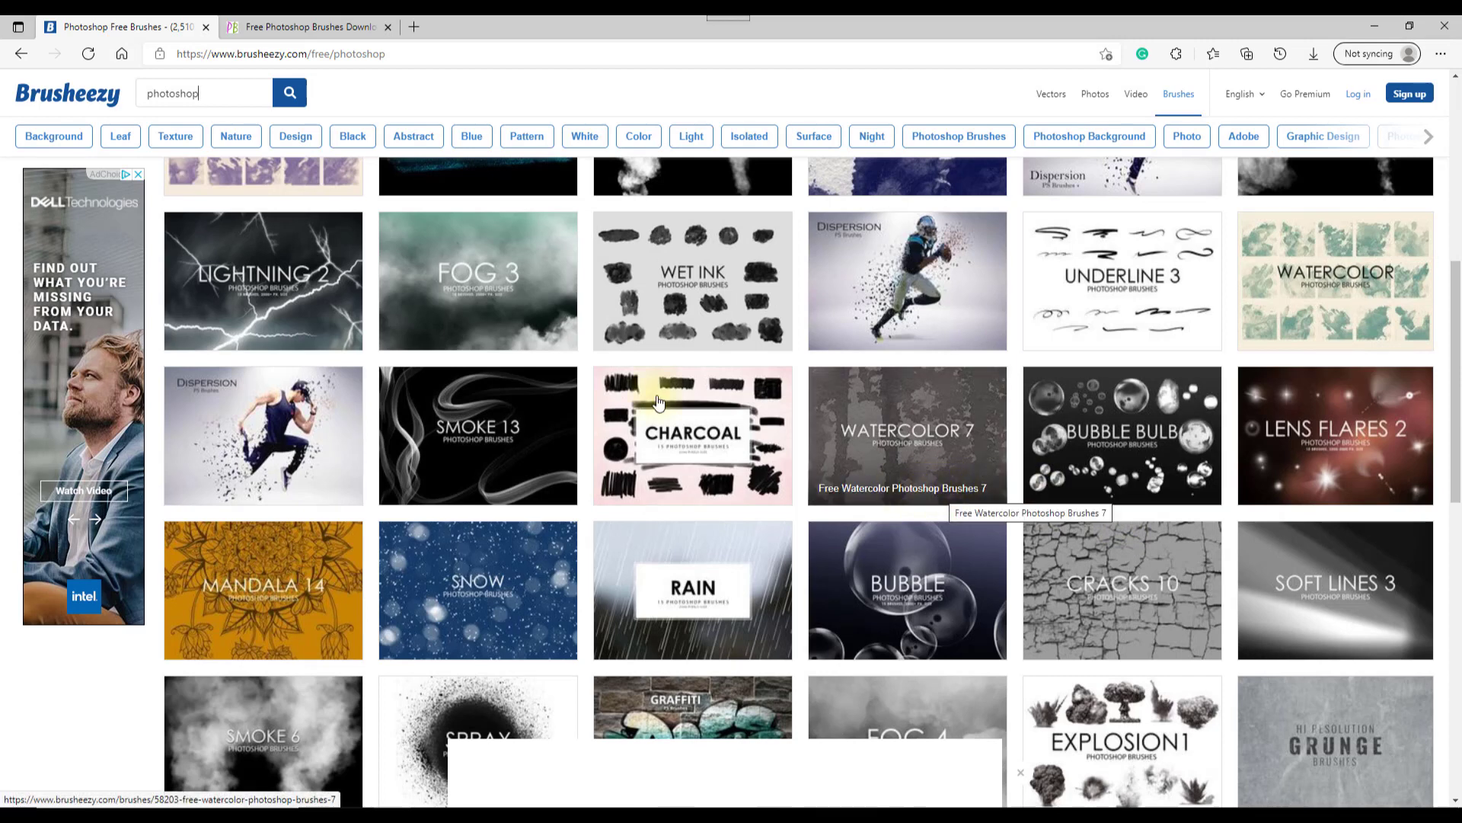
click(304, 27)
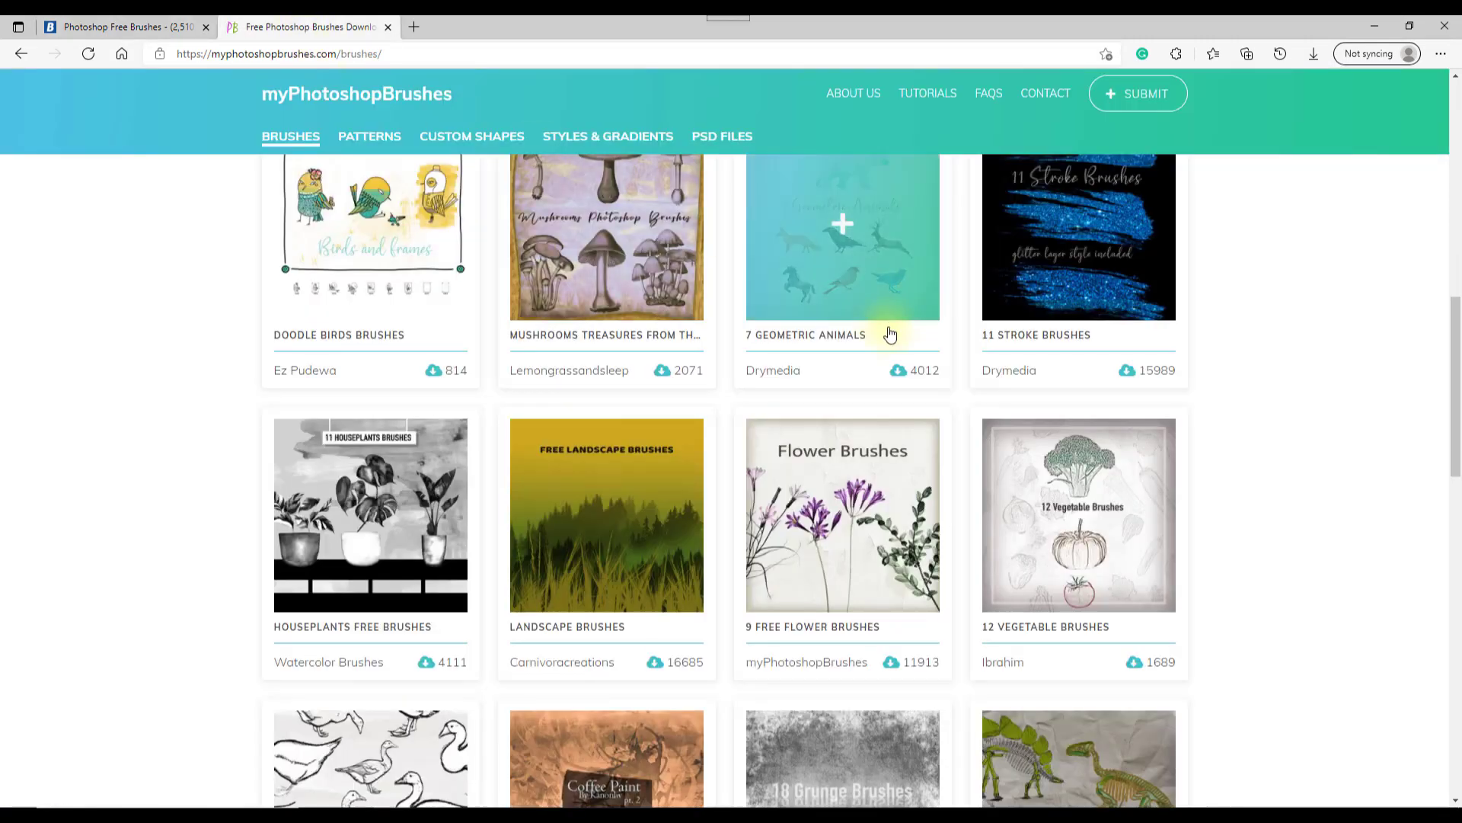
scroll(890, 334, down, 1)
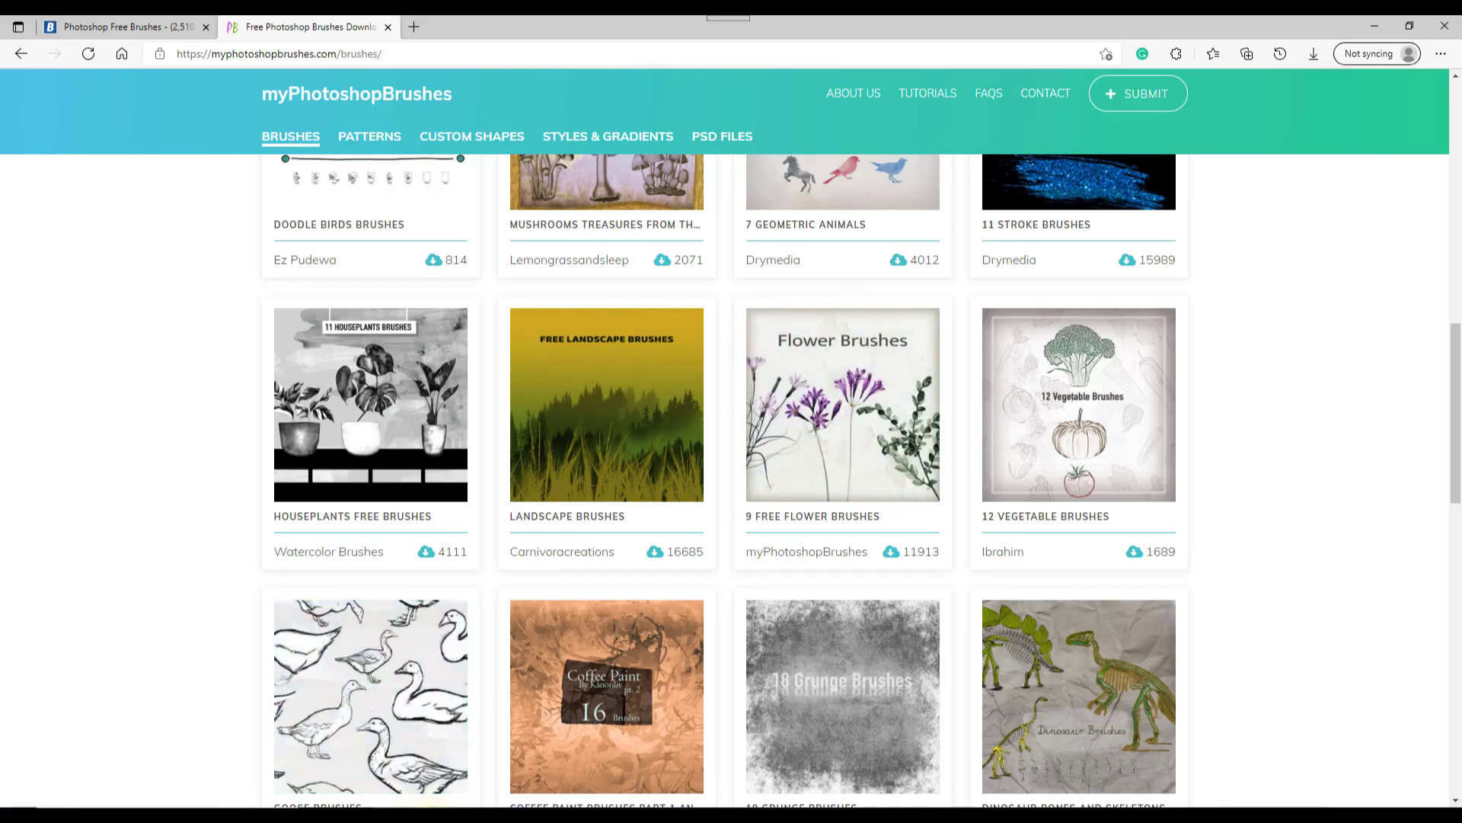
Step: Switch to File Explorer and open the downloaded Flowe-_Brushes folder down to the Flowe- Brushes.abr file
click(431, 809)
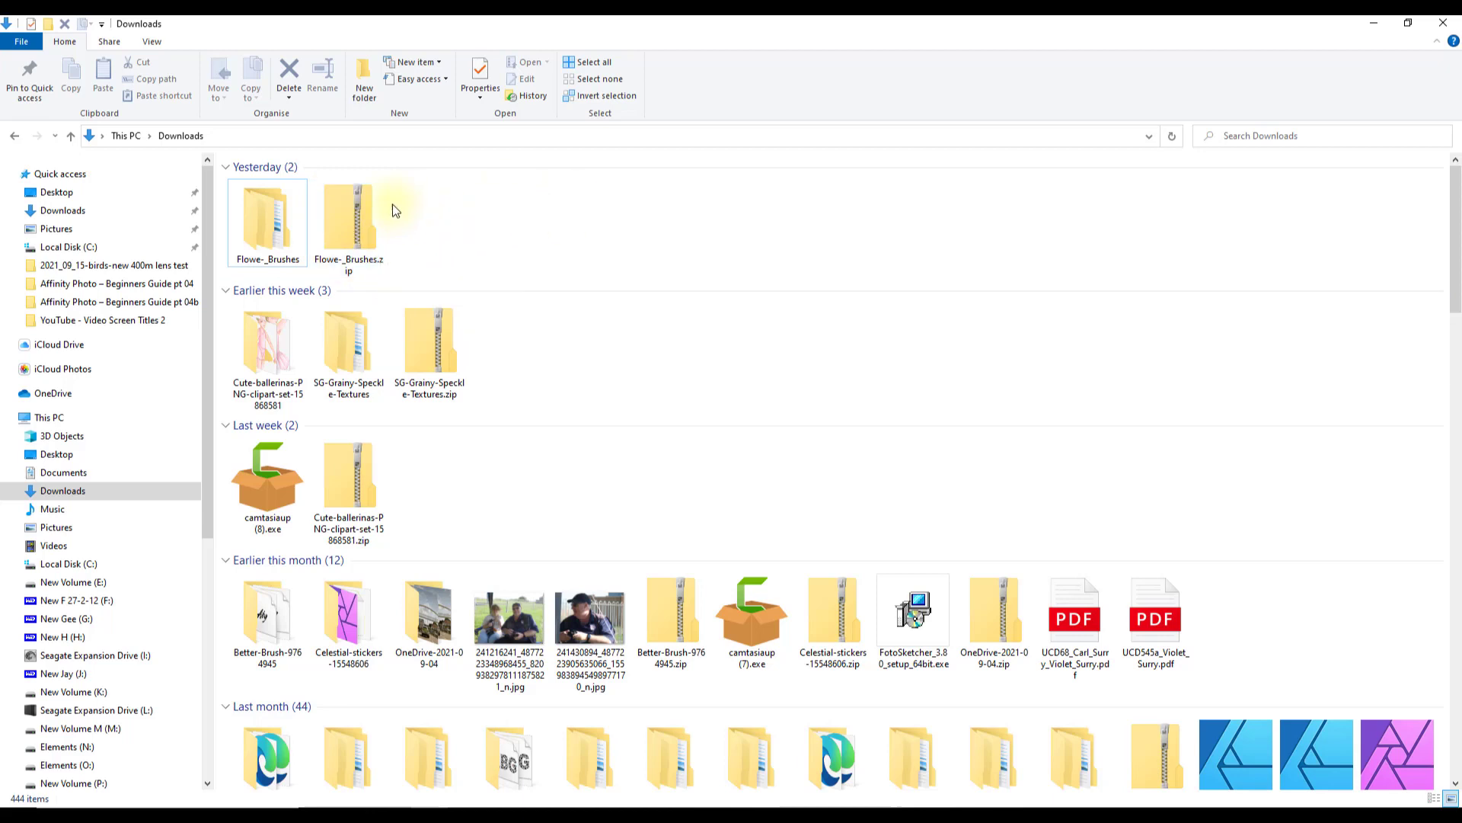
click(261, 242)
double_click(261, 242)
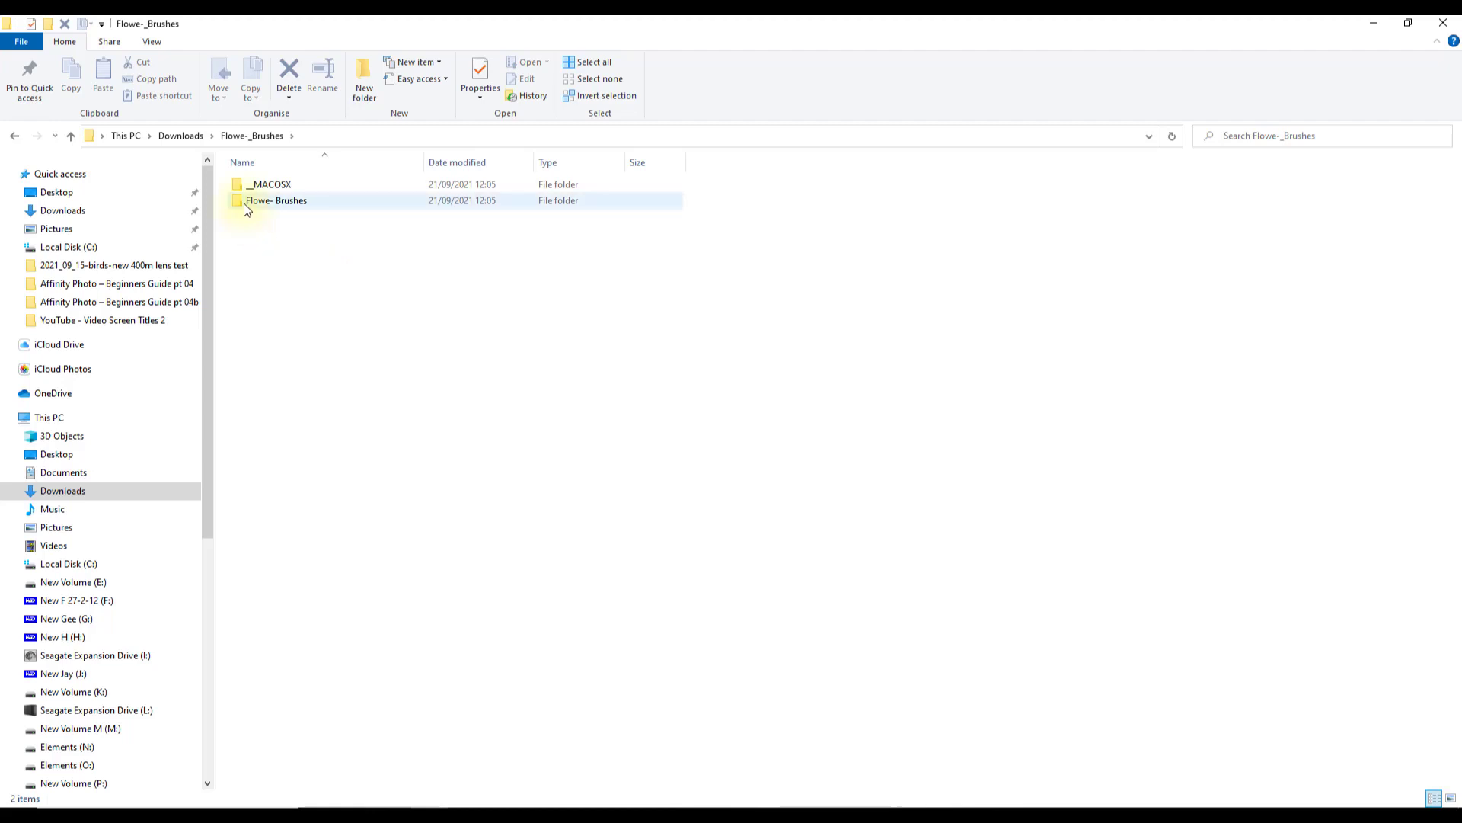
double_click(247, 203)
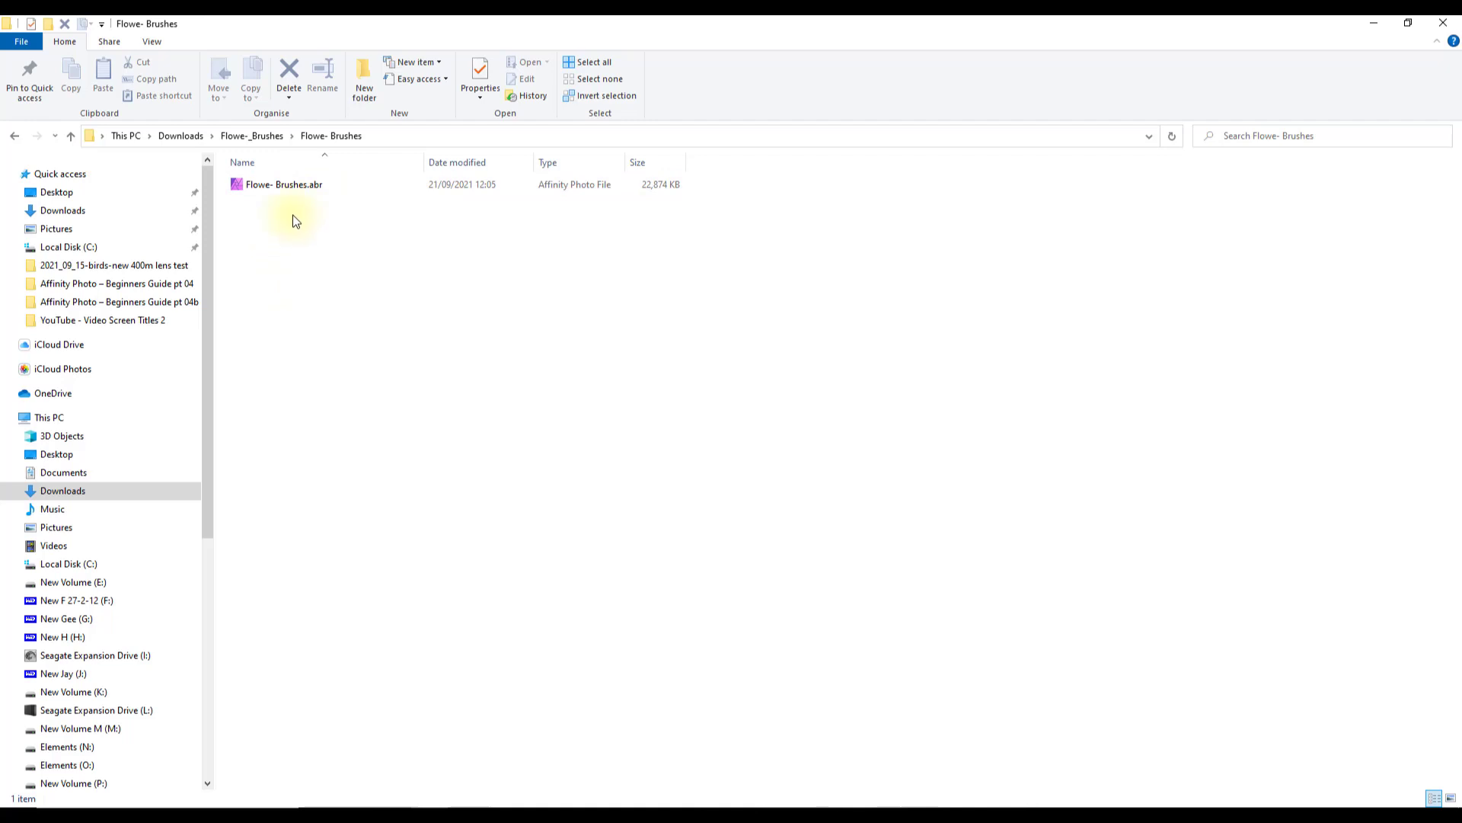
click(316, 194)
Step: Switch to Affinity Photo and locate the Flowe- Brushes folder in Downloads through Import Brushes, without importing anything
click(594, 806)
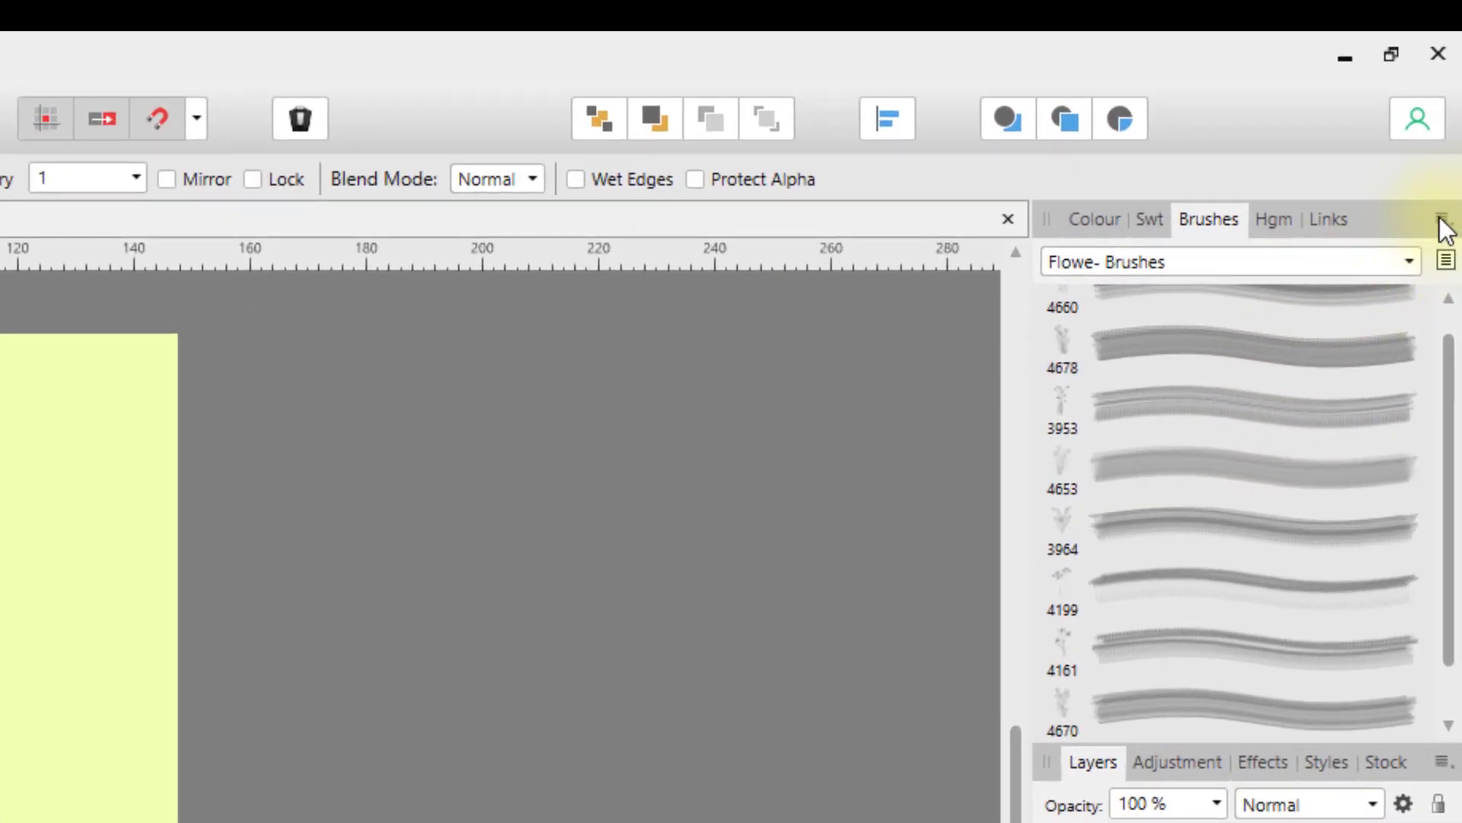
click(1441, 220)
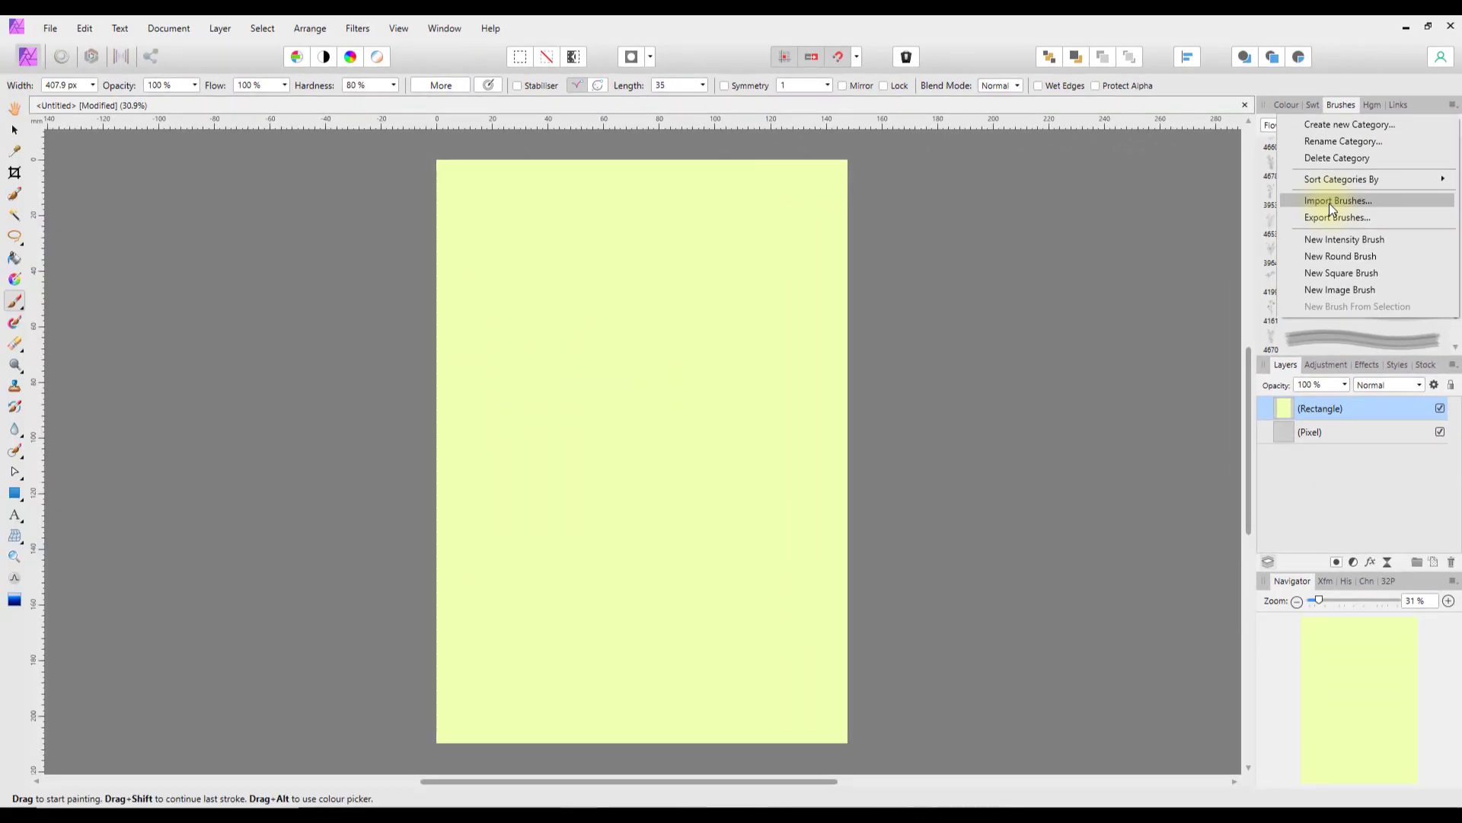
click(1330, 201)
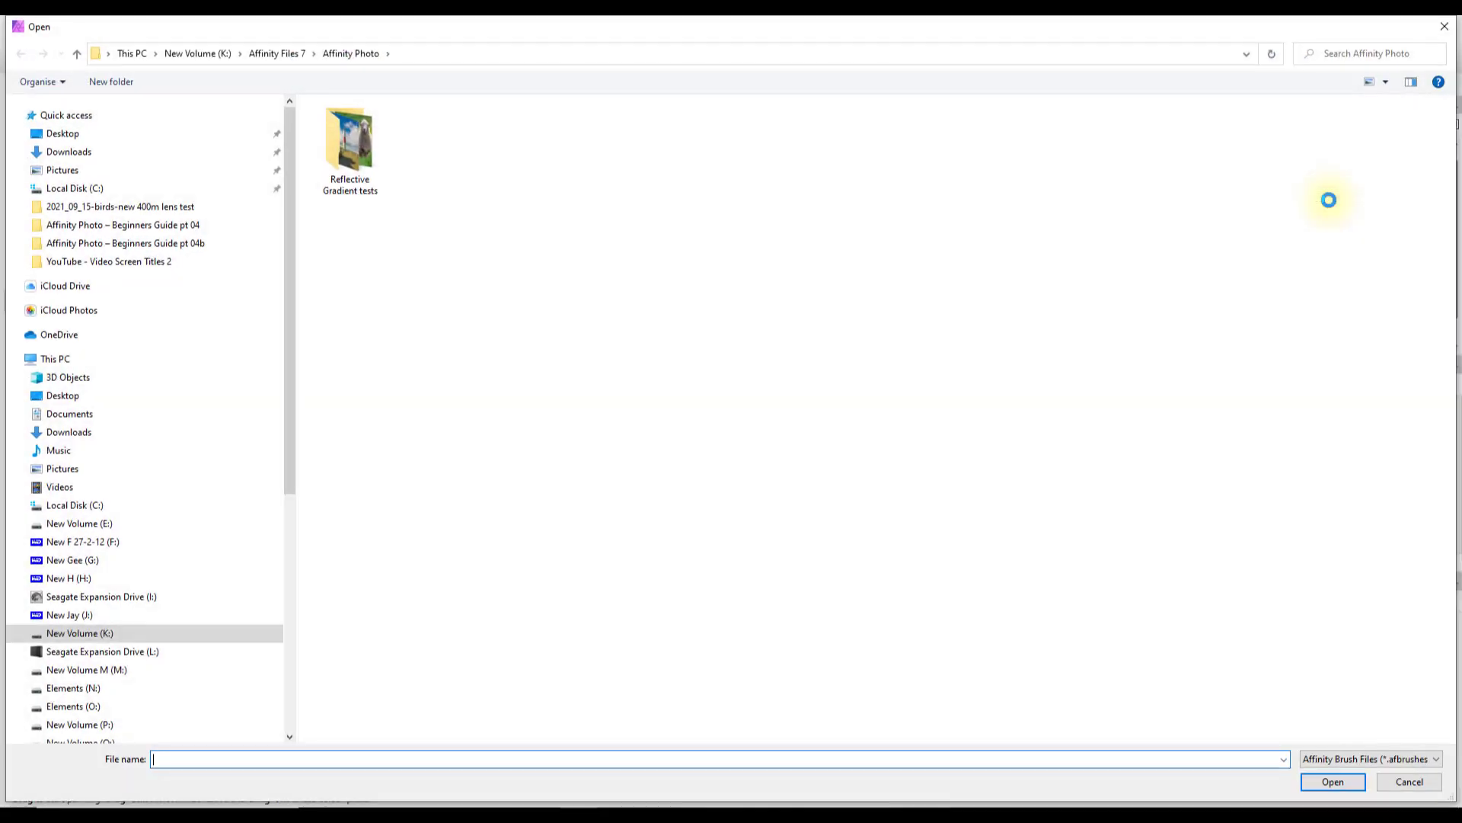
click(73, 153)
double_click(337, 159)
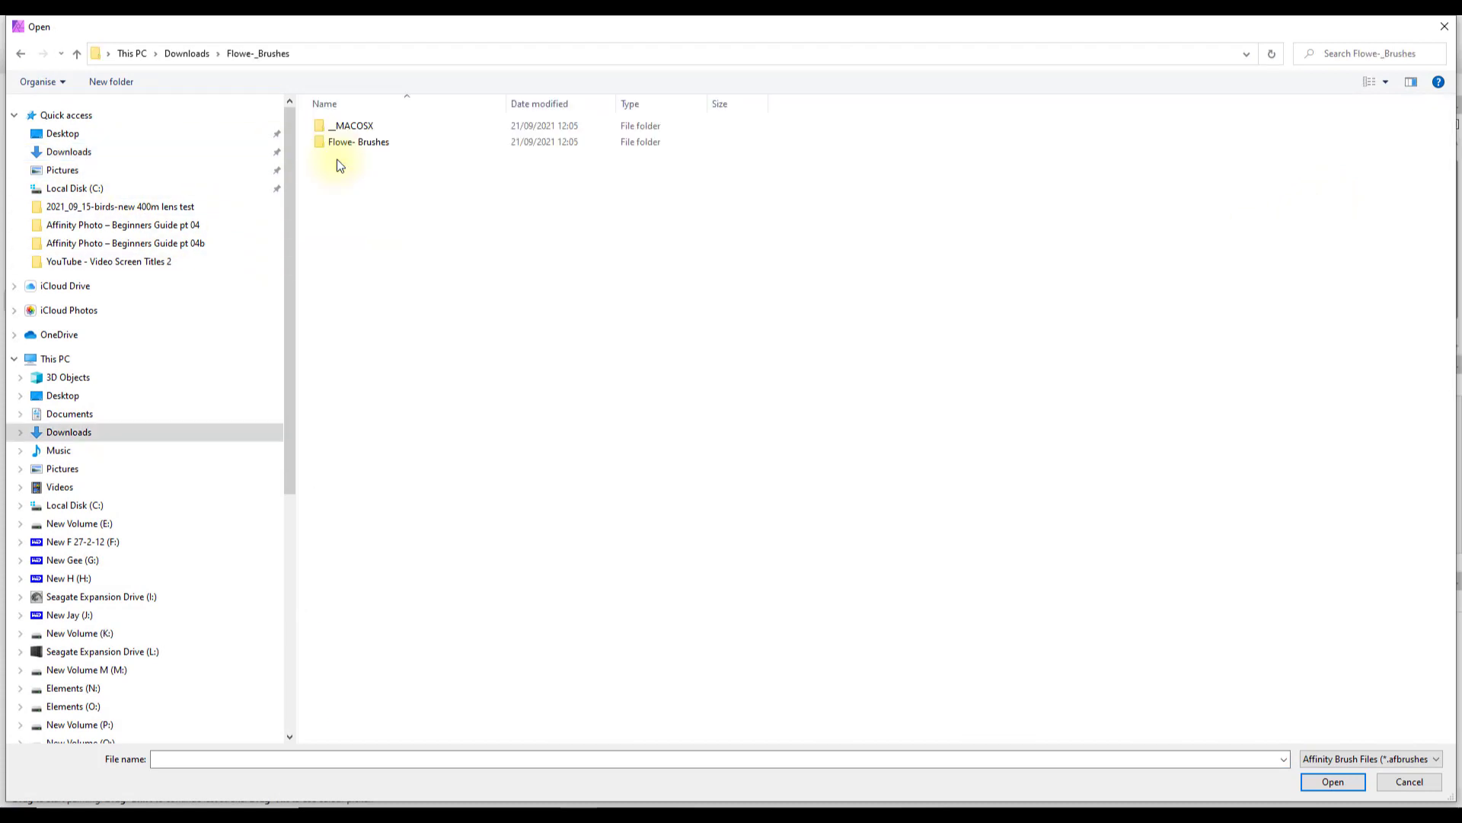
double_click(322, 143)
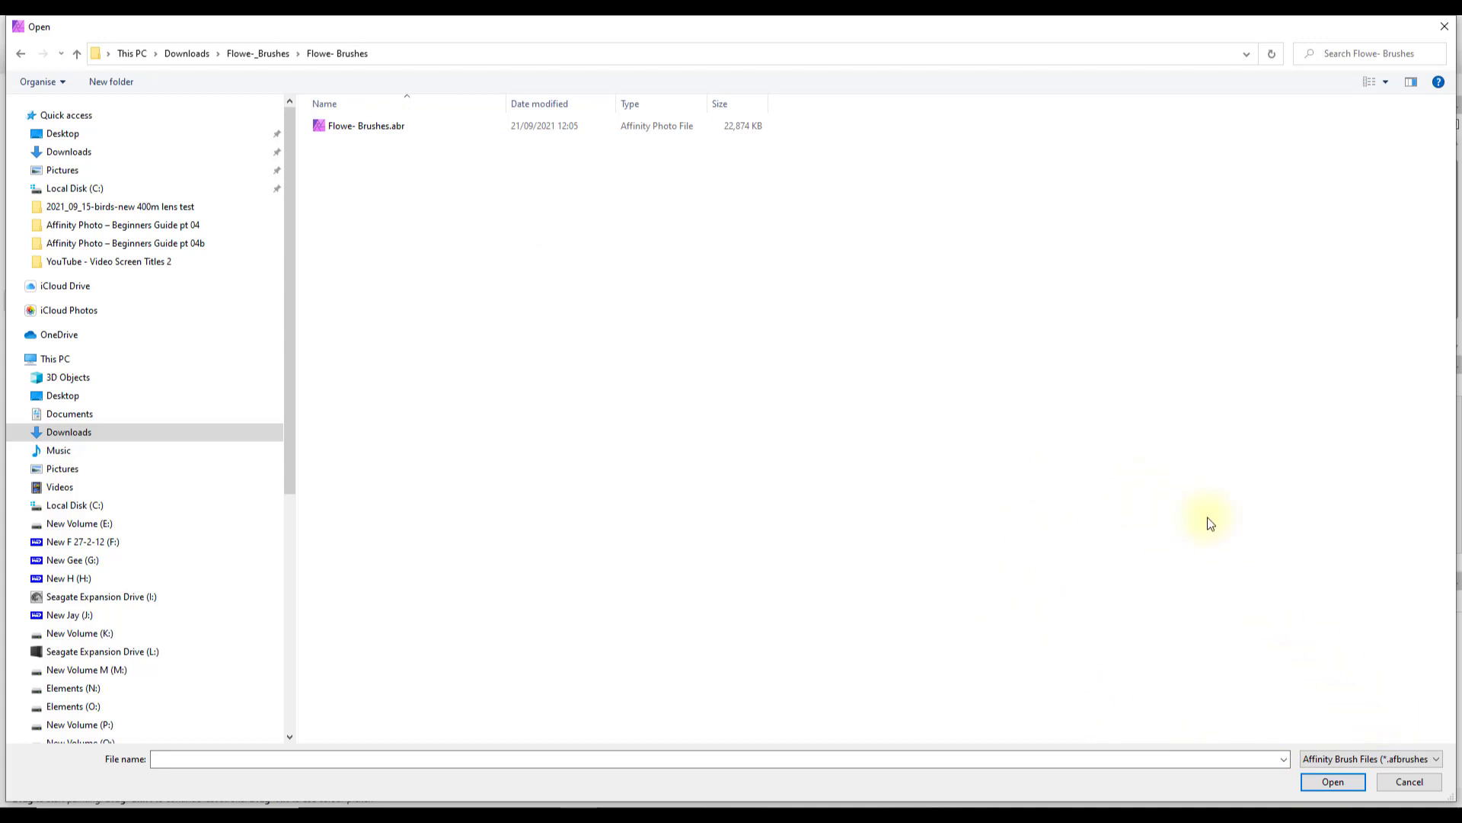
click(1415, 783)
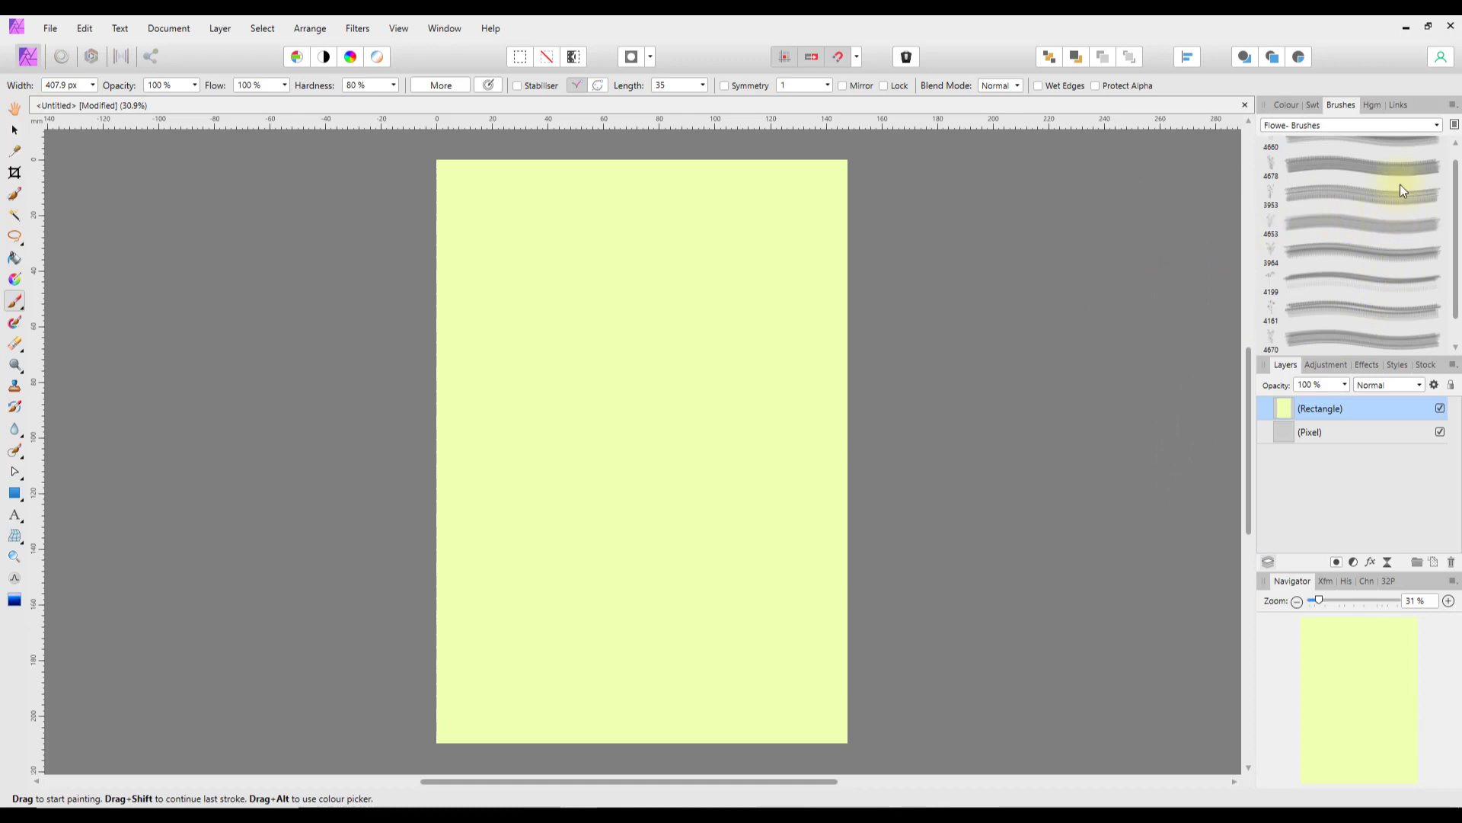
Step: Switch the brush category to Flower Brushes and choose the 573 px flower brush
click(1438, 127)
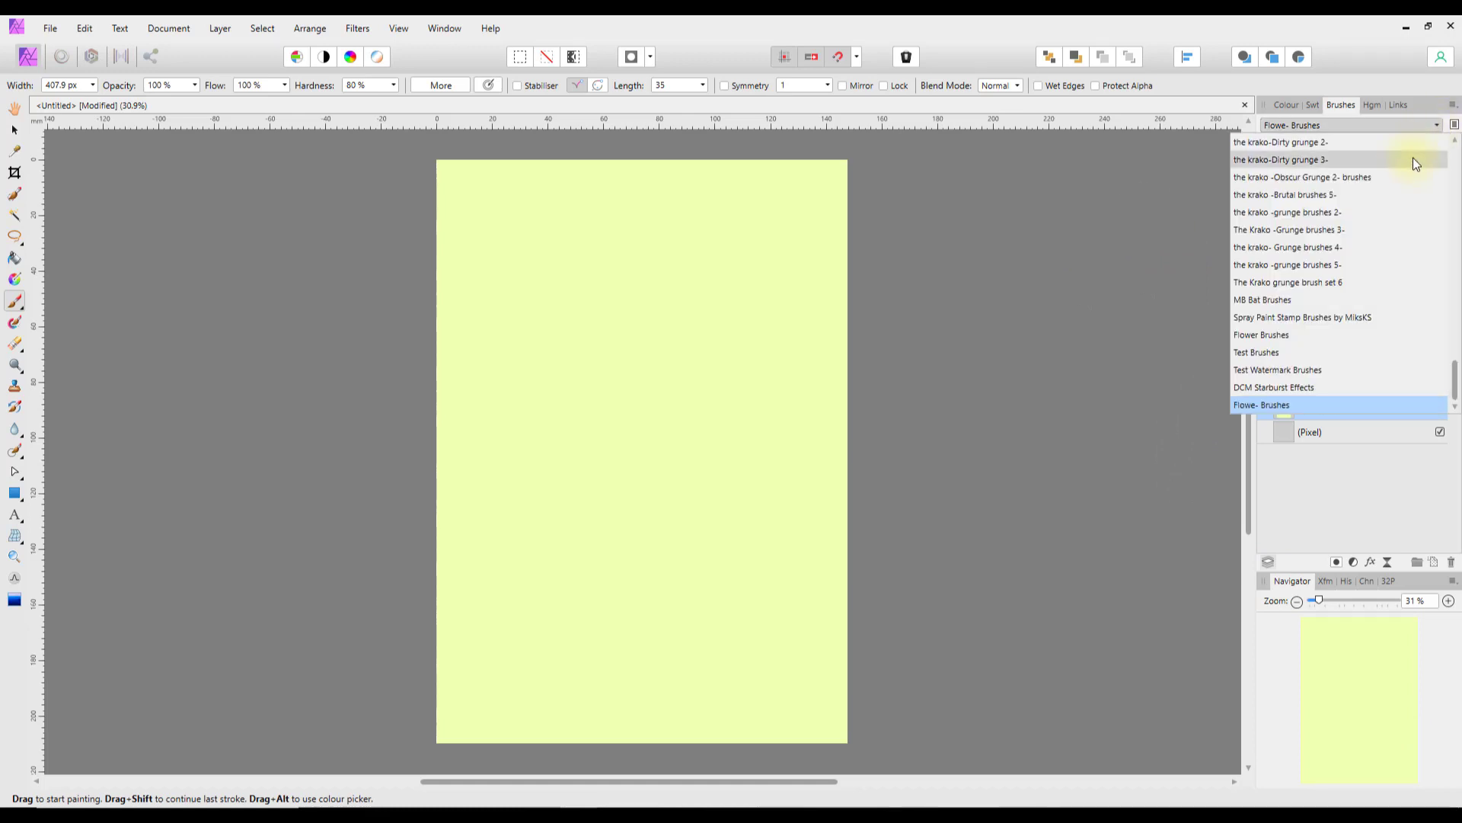
click(1269, 338)
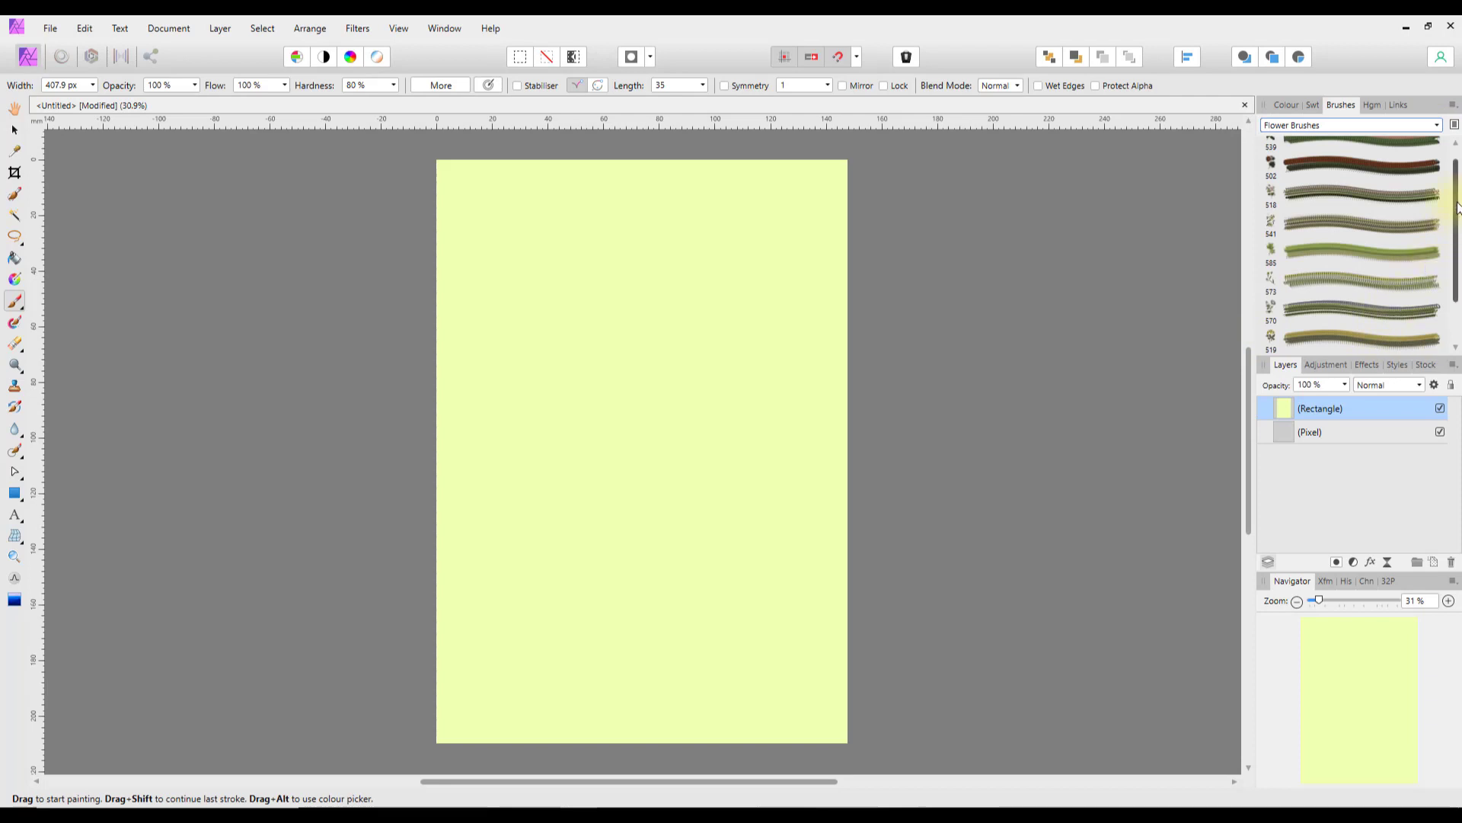
drag(1455, 217, 1460, 263)
scroll(1458, 251, up, 3)
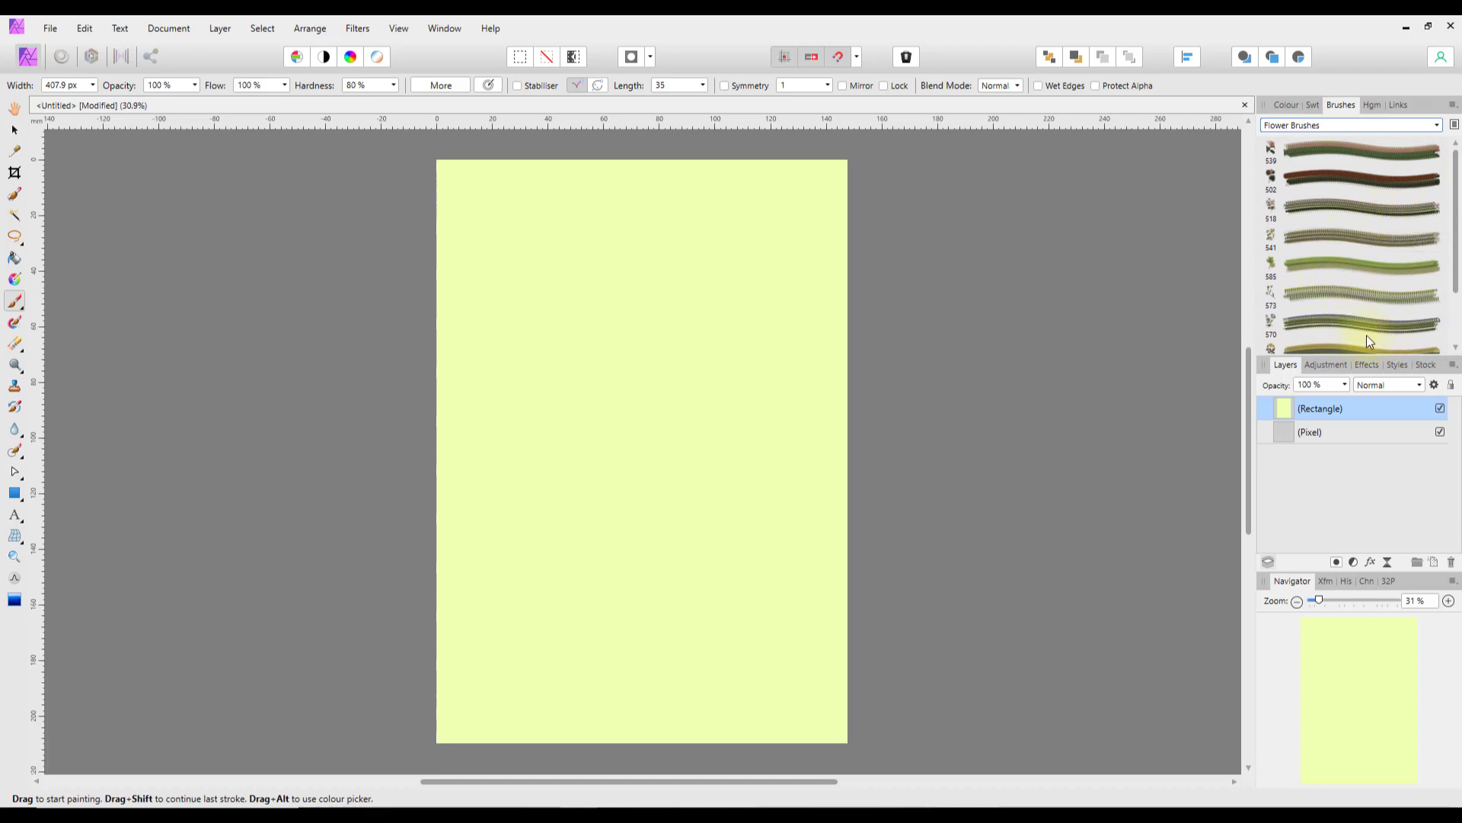
click(1331, 301)
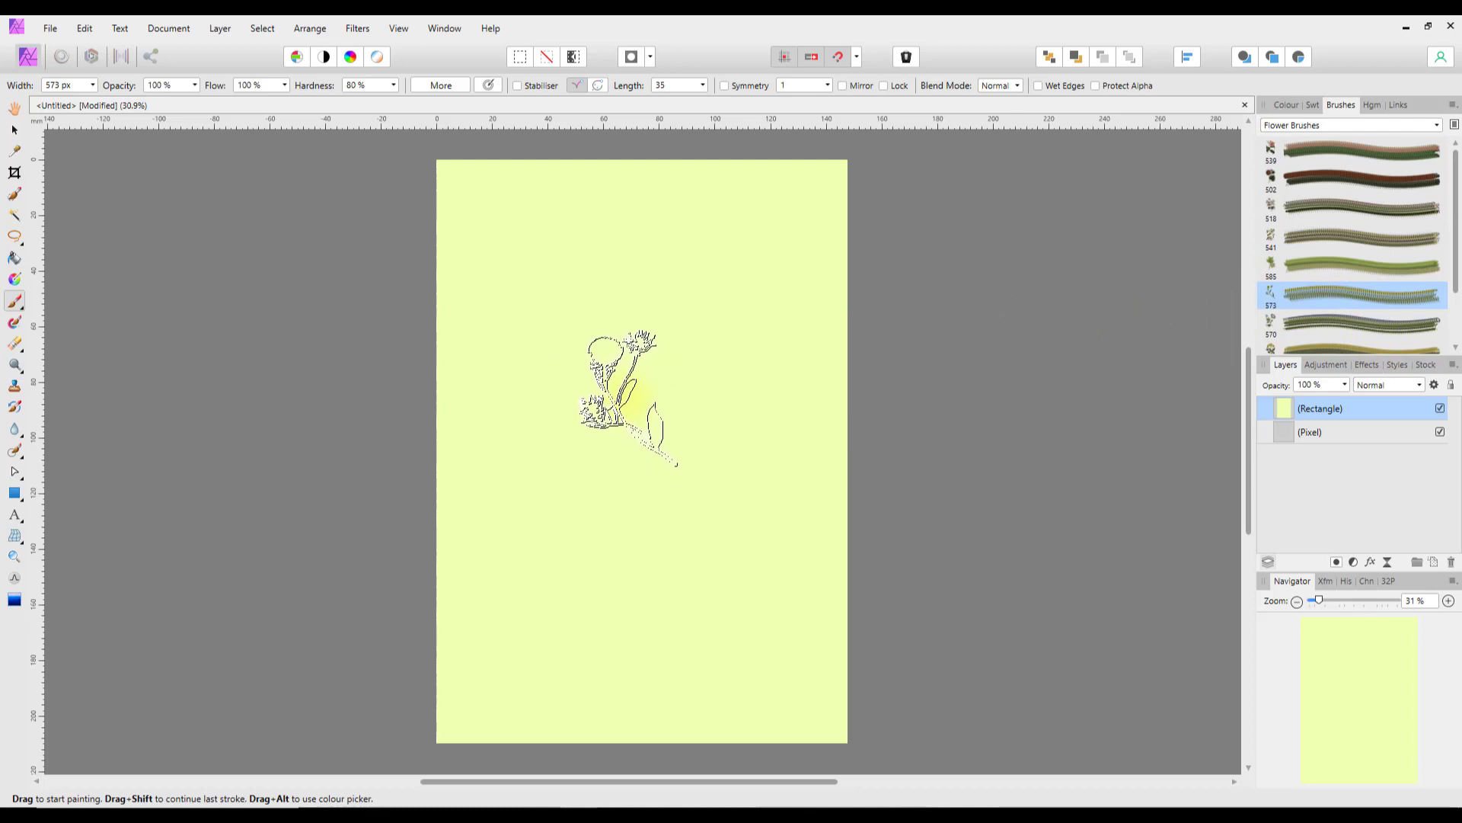
Step: Enlarge the brush to 1752.8 px wide and stamp the flower once in the middle of the yellow-green page
key(bracketright)
key(bracketright)
key(bracketright)
key(bracketright)
key(bracketright)
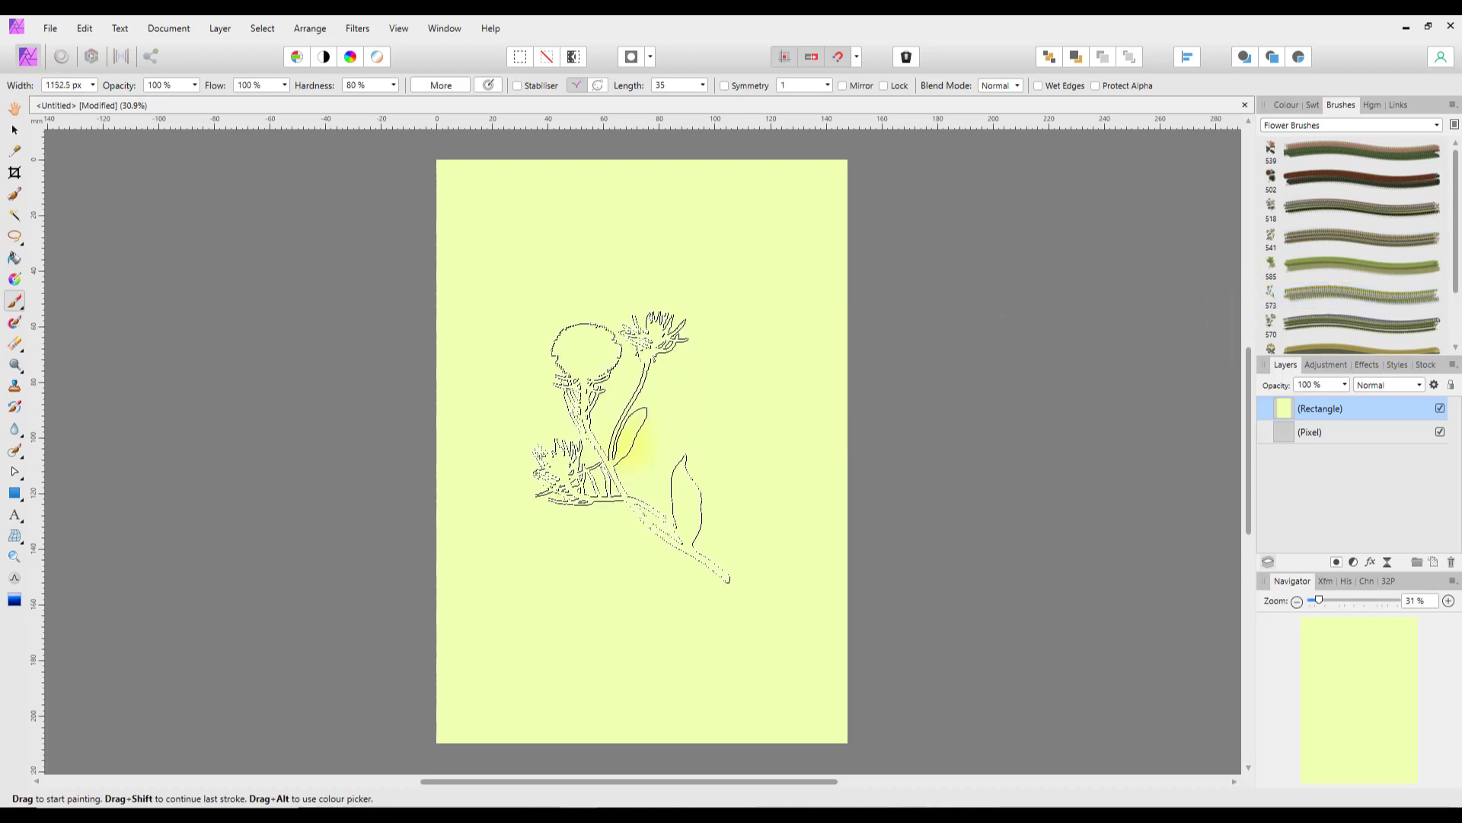
key(bracketright)
key(bracketright)
key(bracketright)
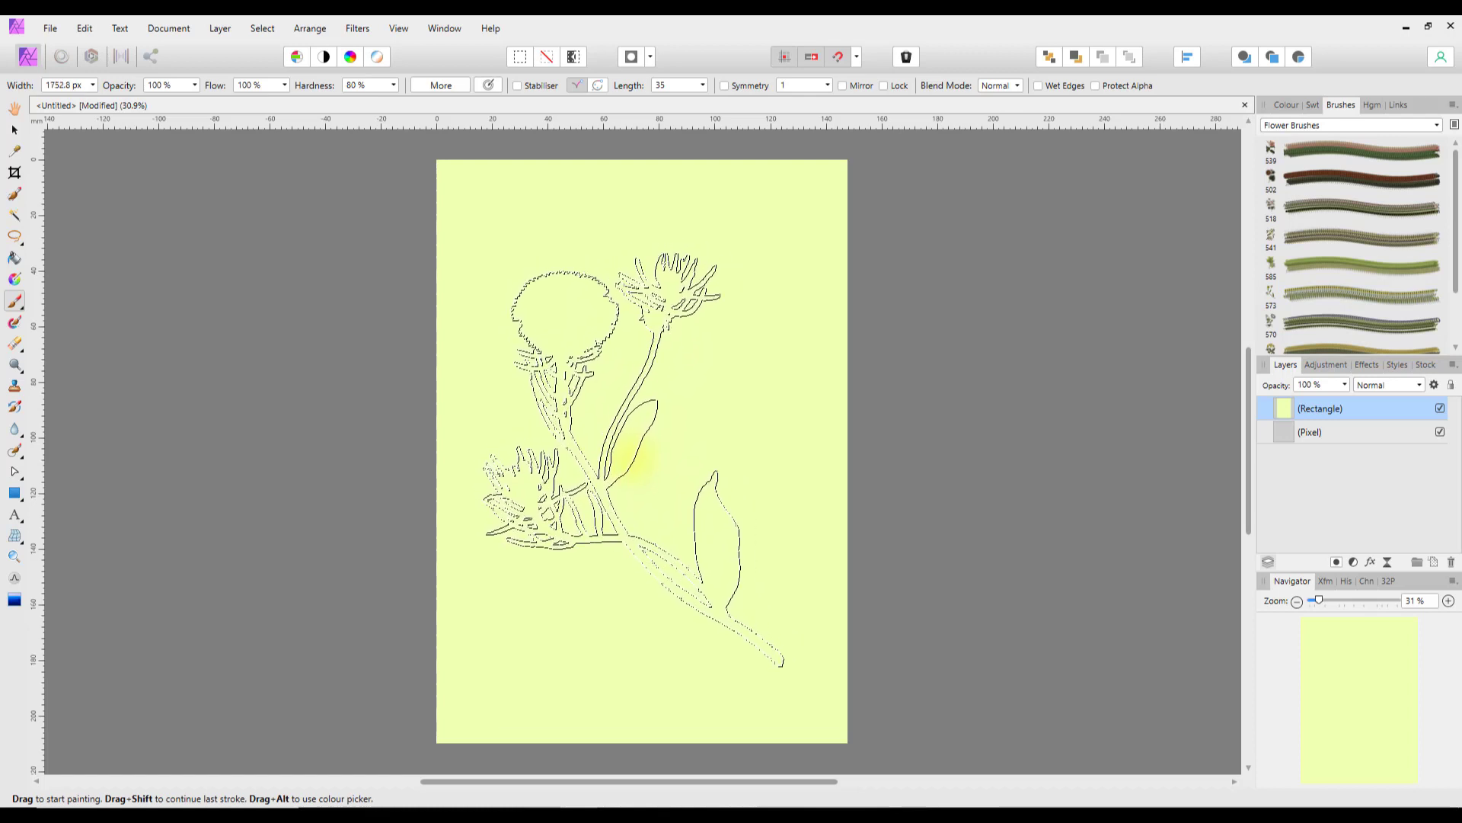
click(633, 459)
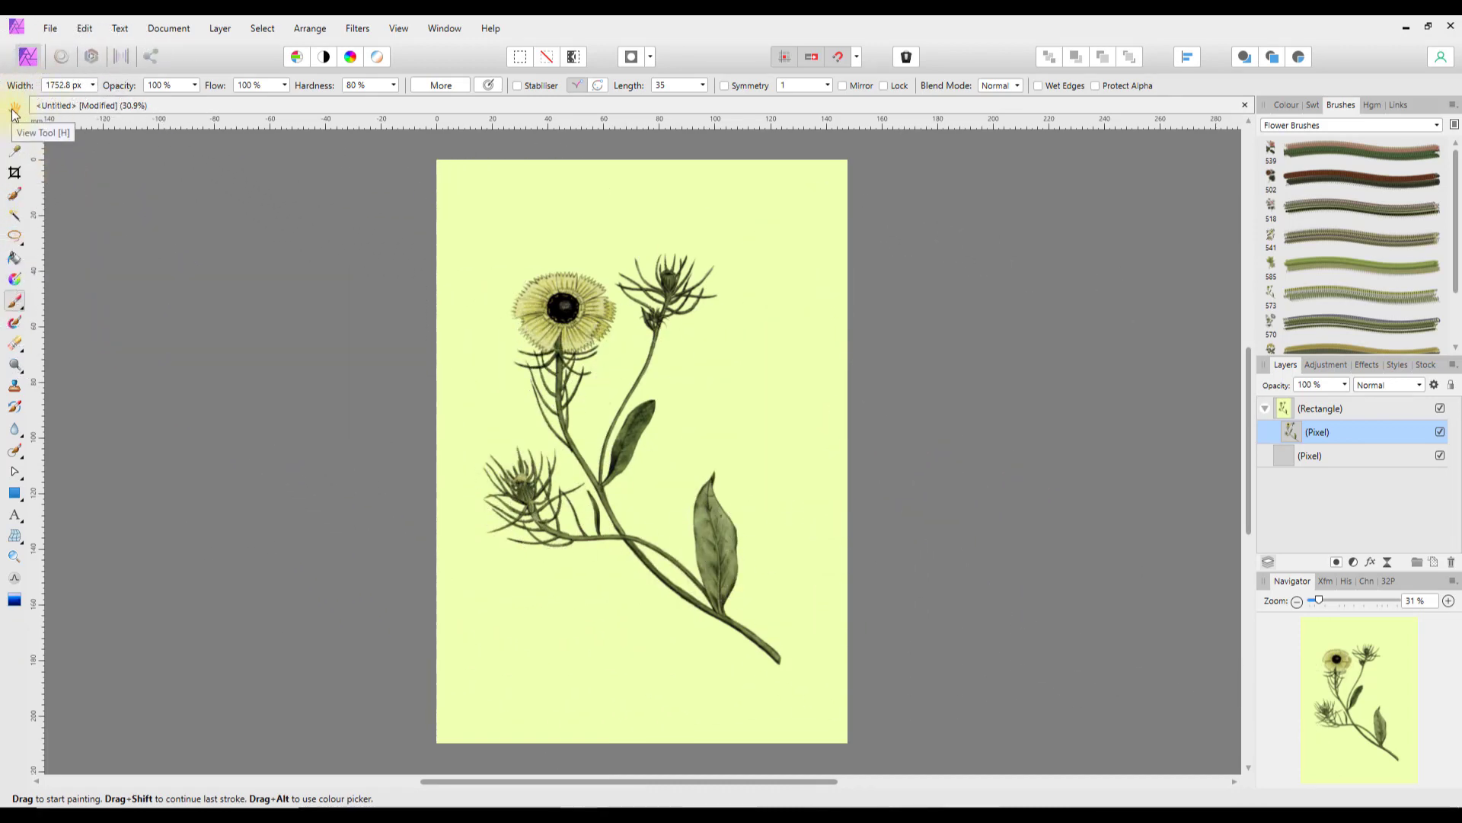
Step: Activate the View tool, display the colour settings and look through the layer effects list before returning to the layers
click(14, 108)
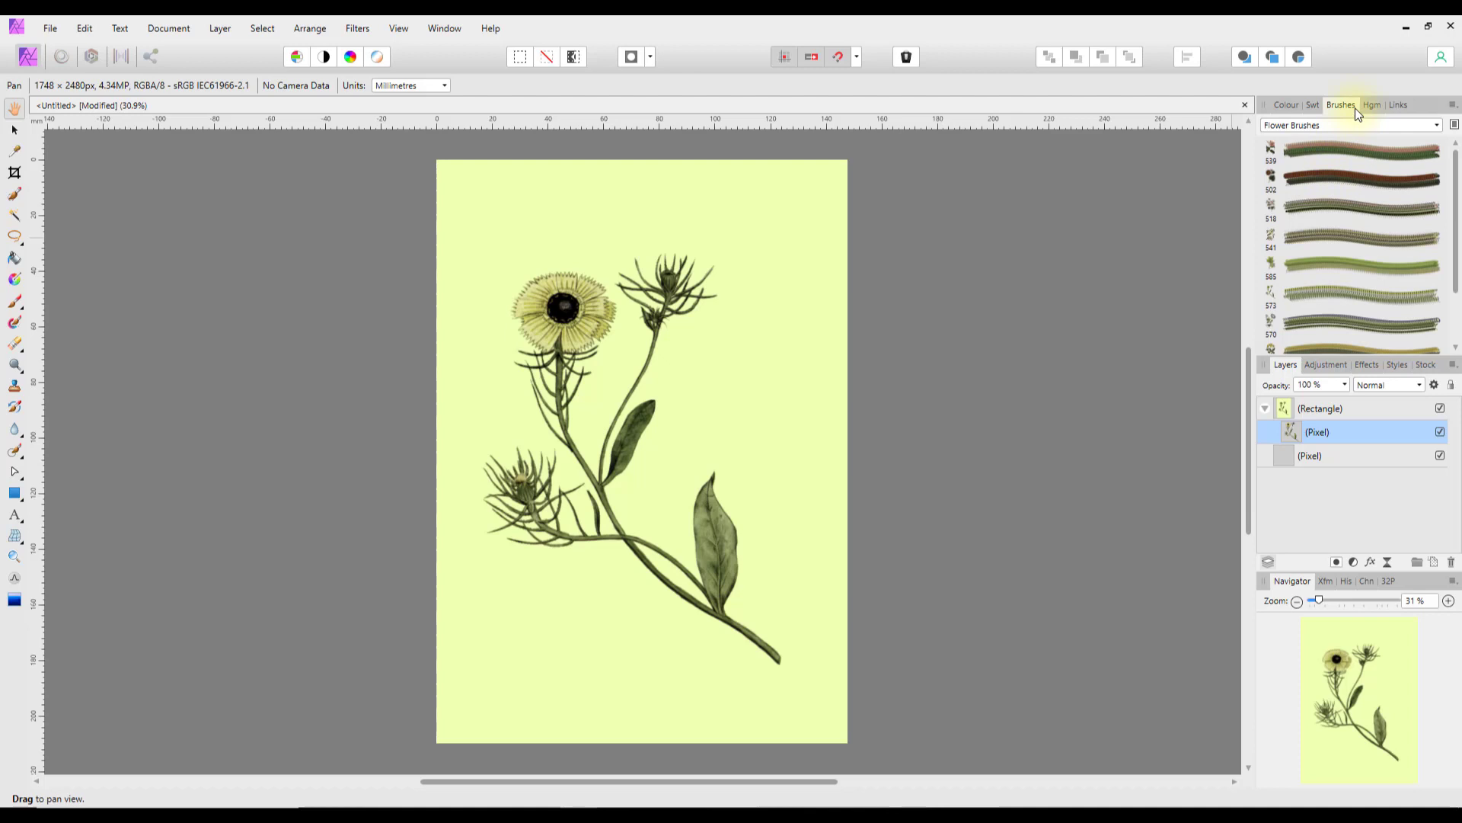
click(1281, 109)
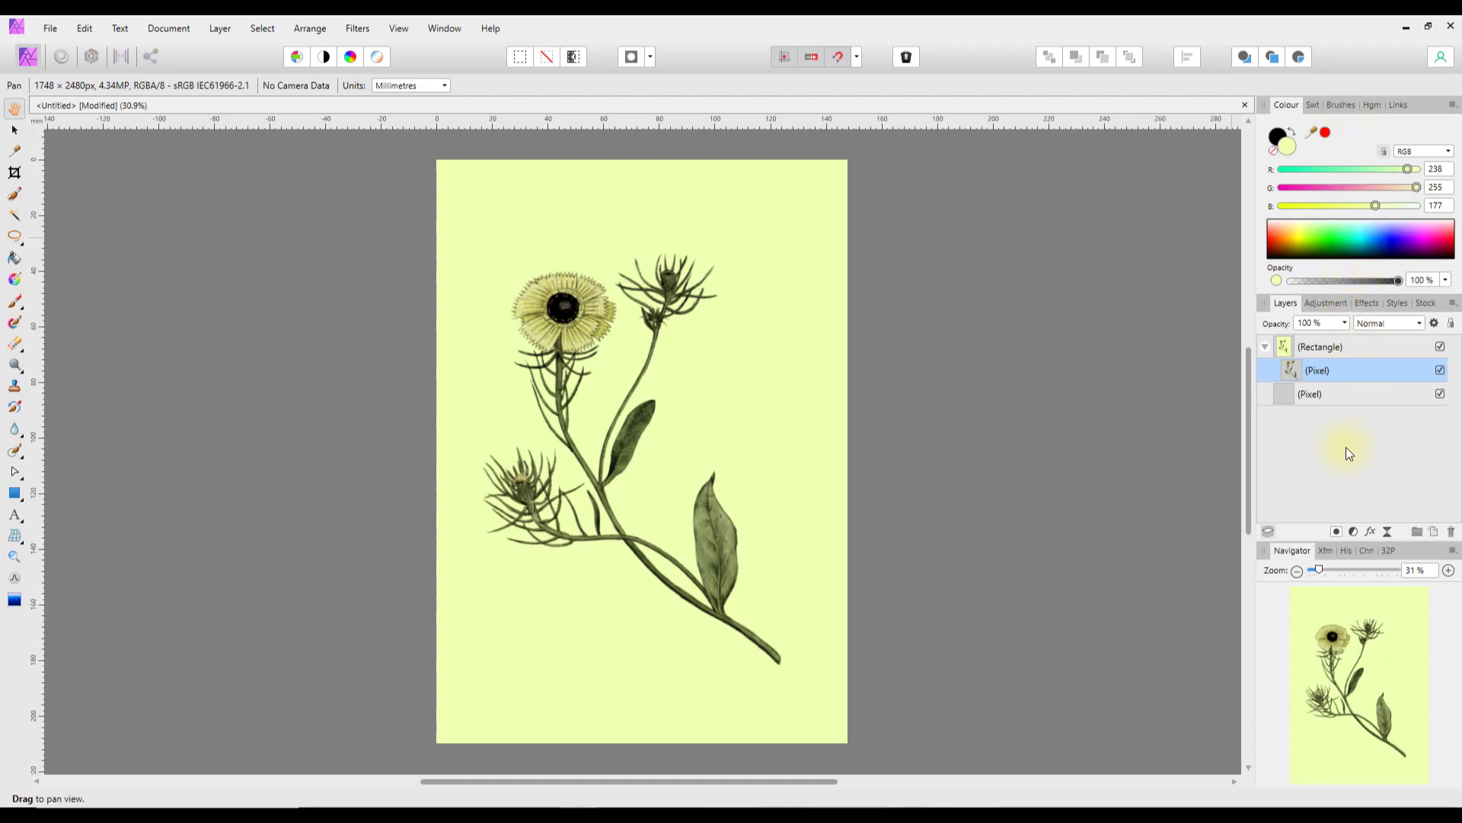
click(1369, 304)
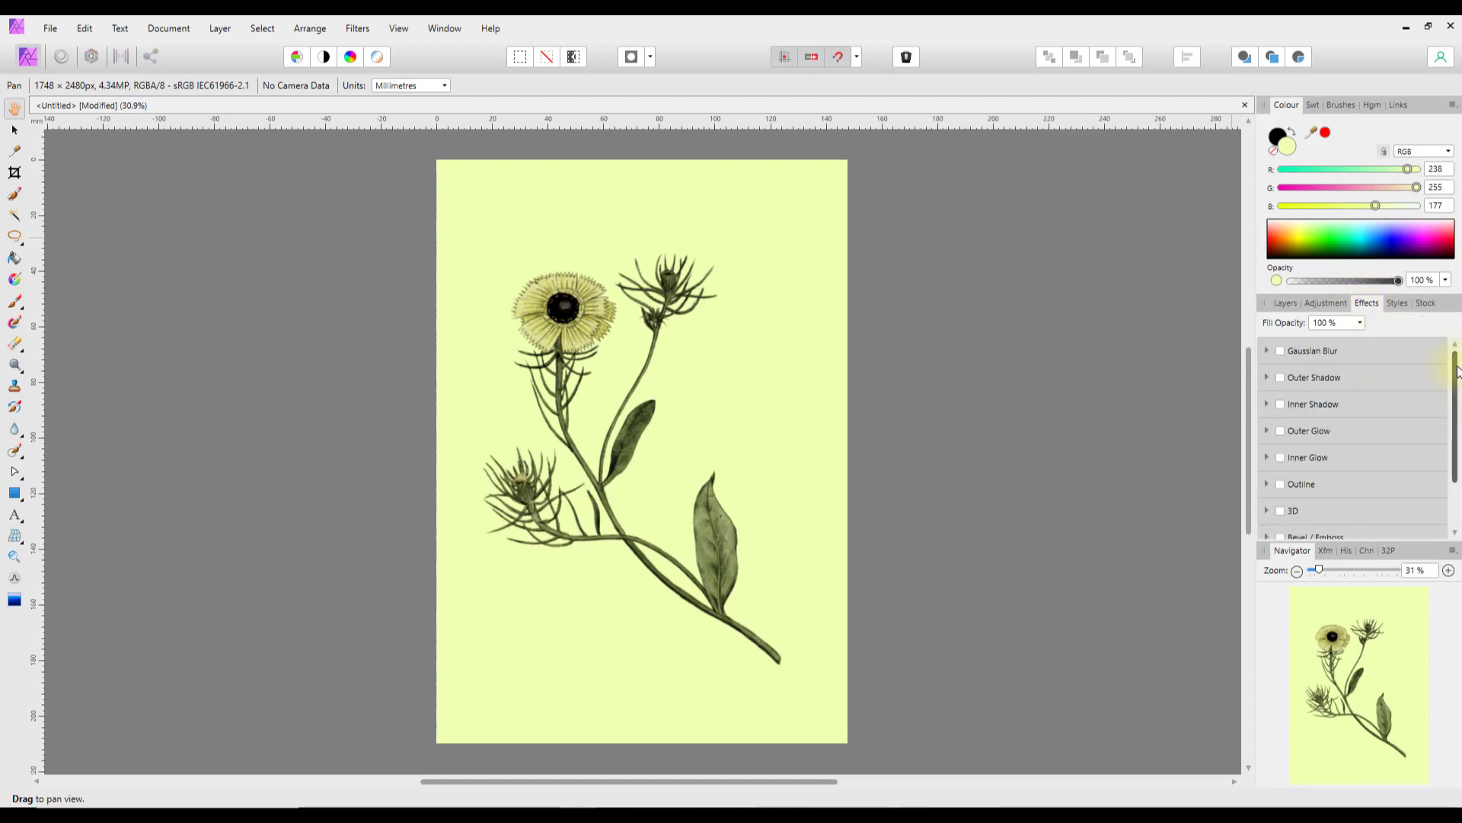
drag(1458, 380, 1450, 341)
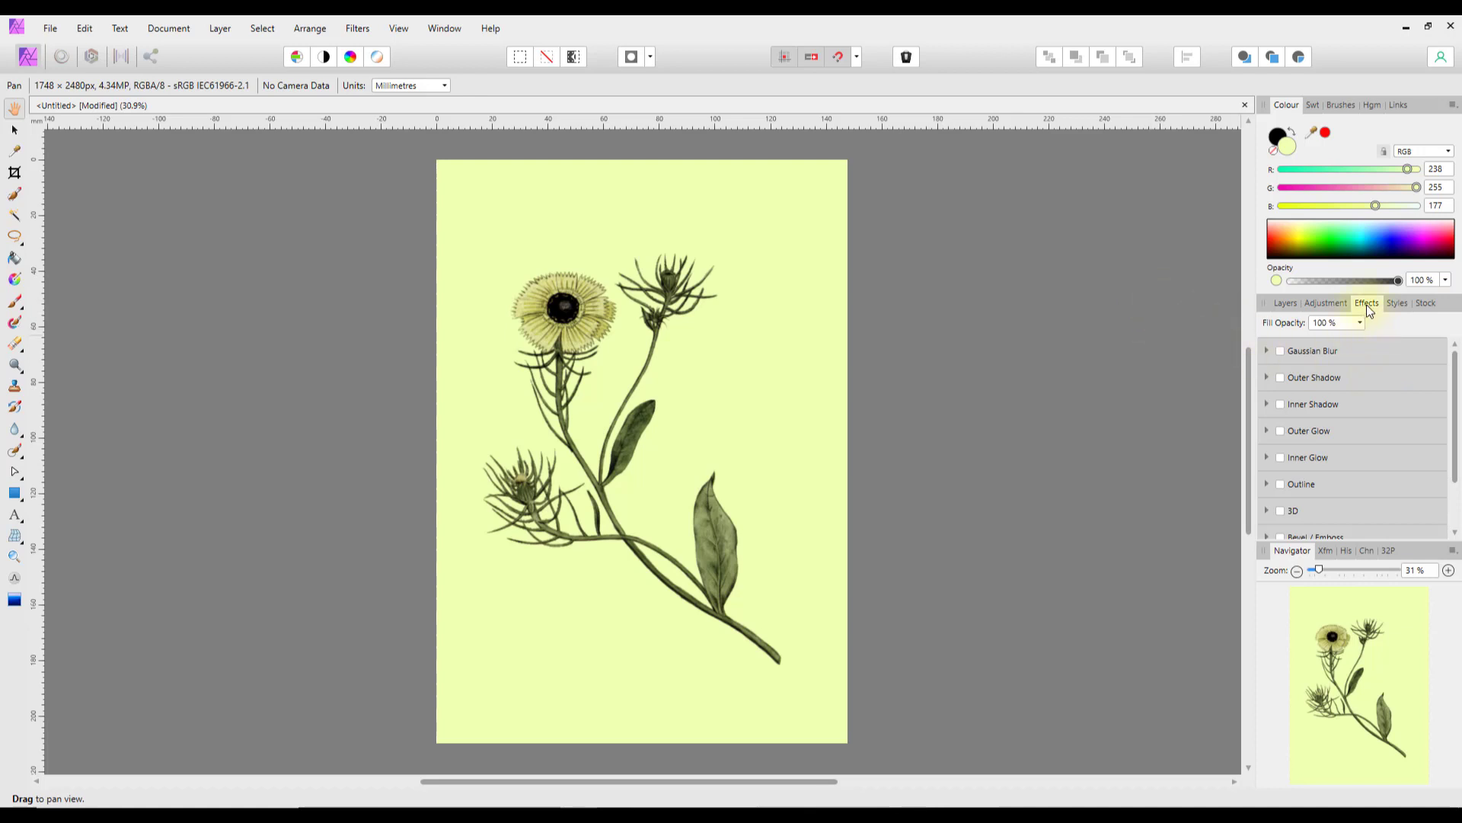
click(1284, 305)
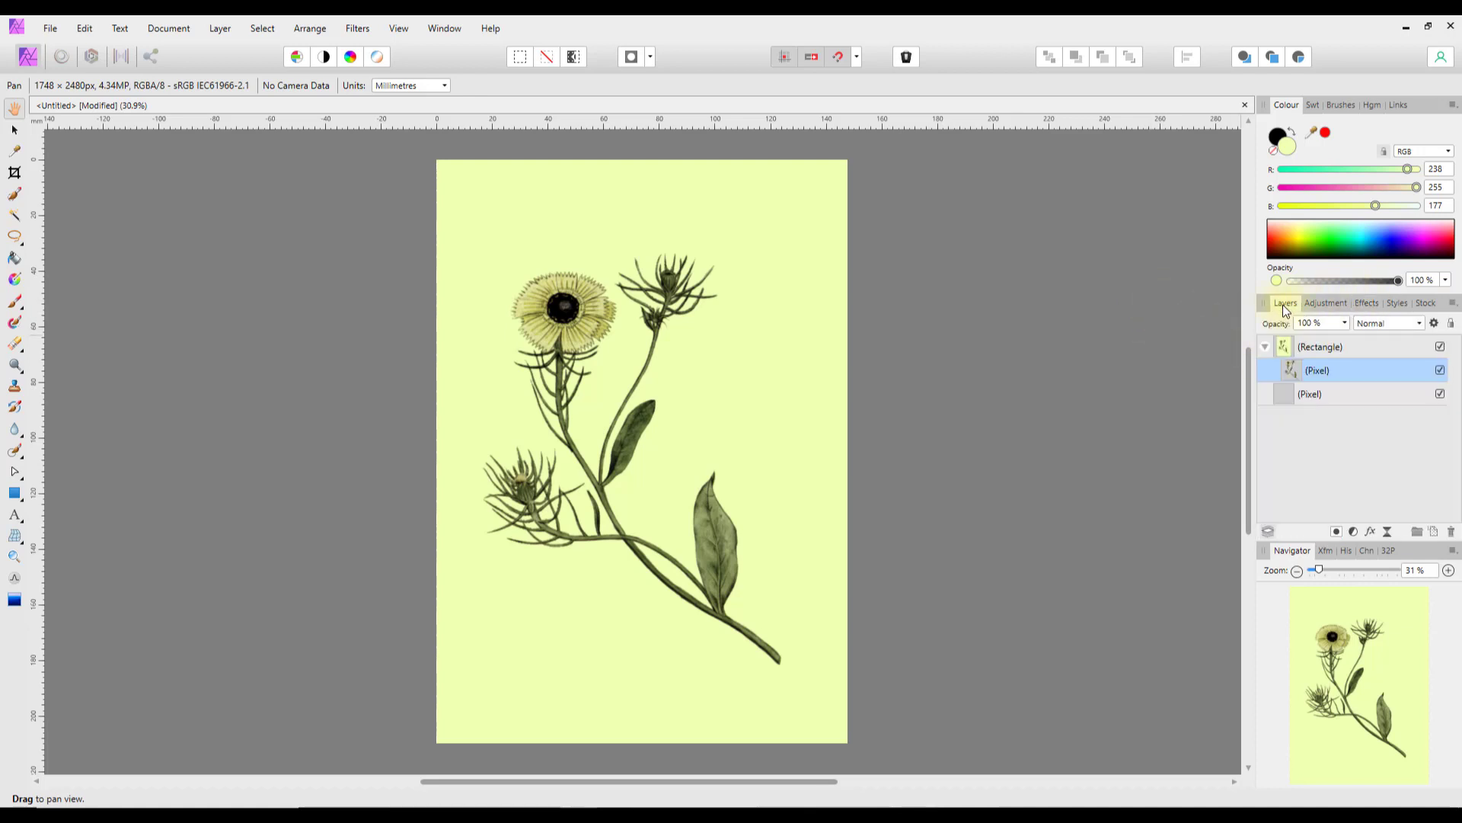
Step: Open Layer Effects for the flower layer, move the dialog clear of the flower, and compare its effects with the Effects list, including Gaussian Blur's options
click(1371, 531)
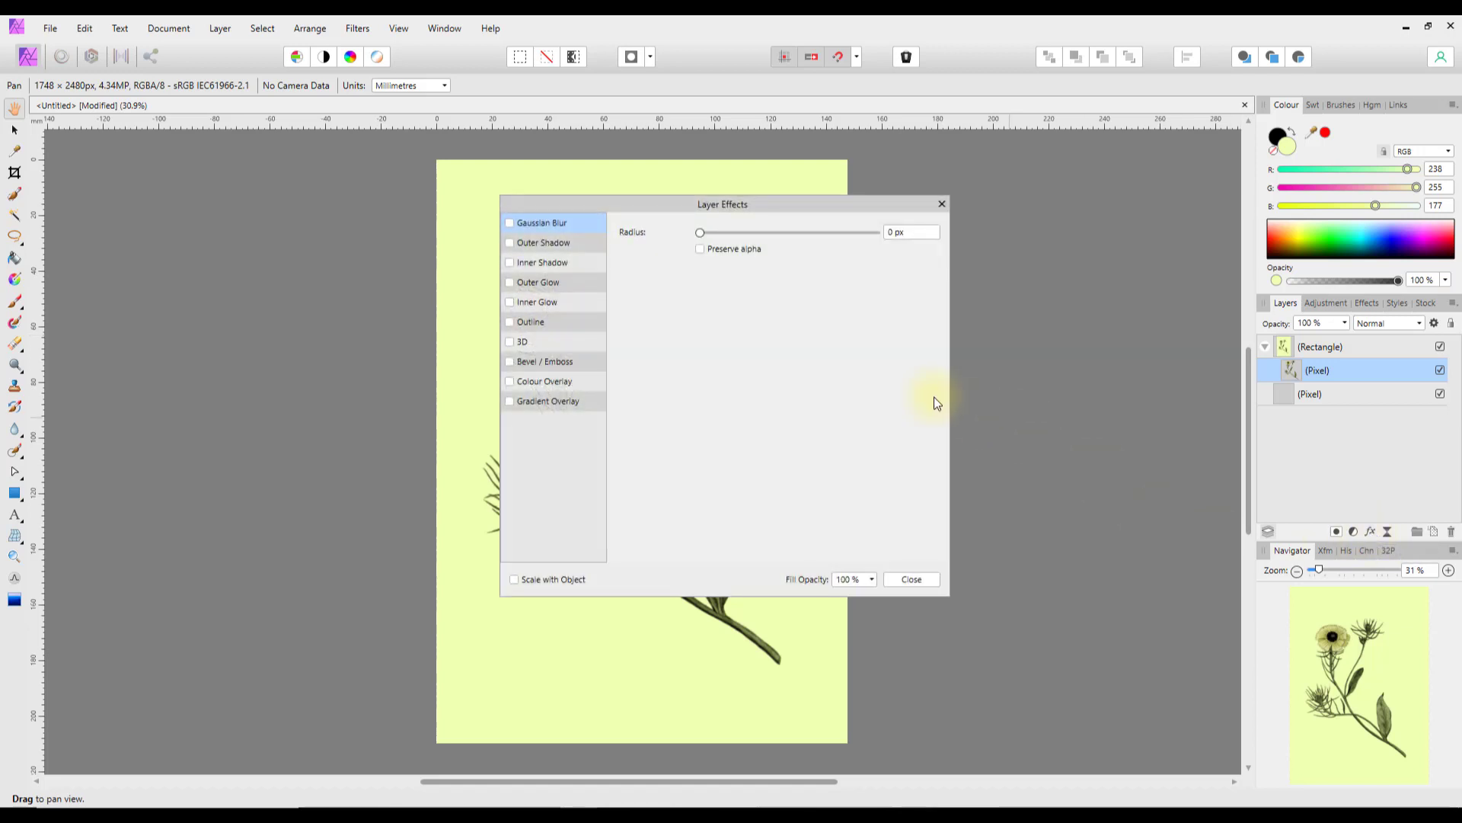
drag(824, 203, 1114, 142)
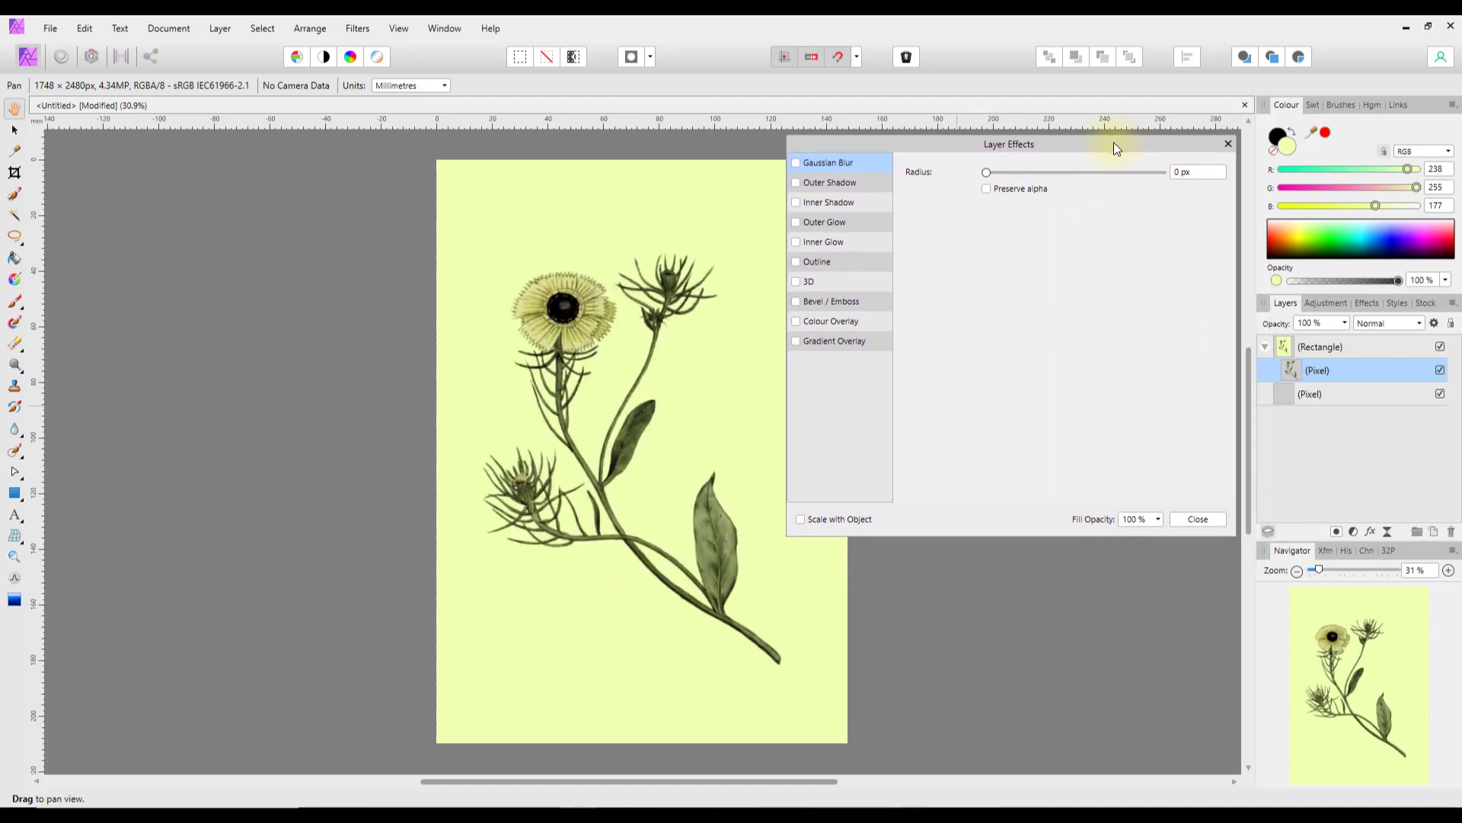
click(1371, 303)
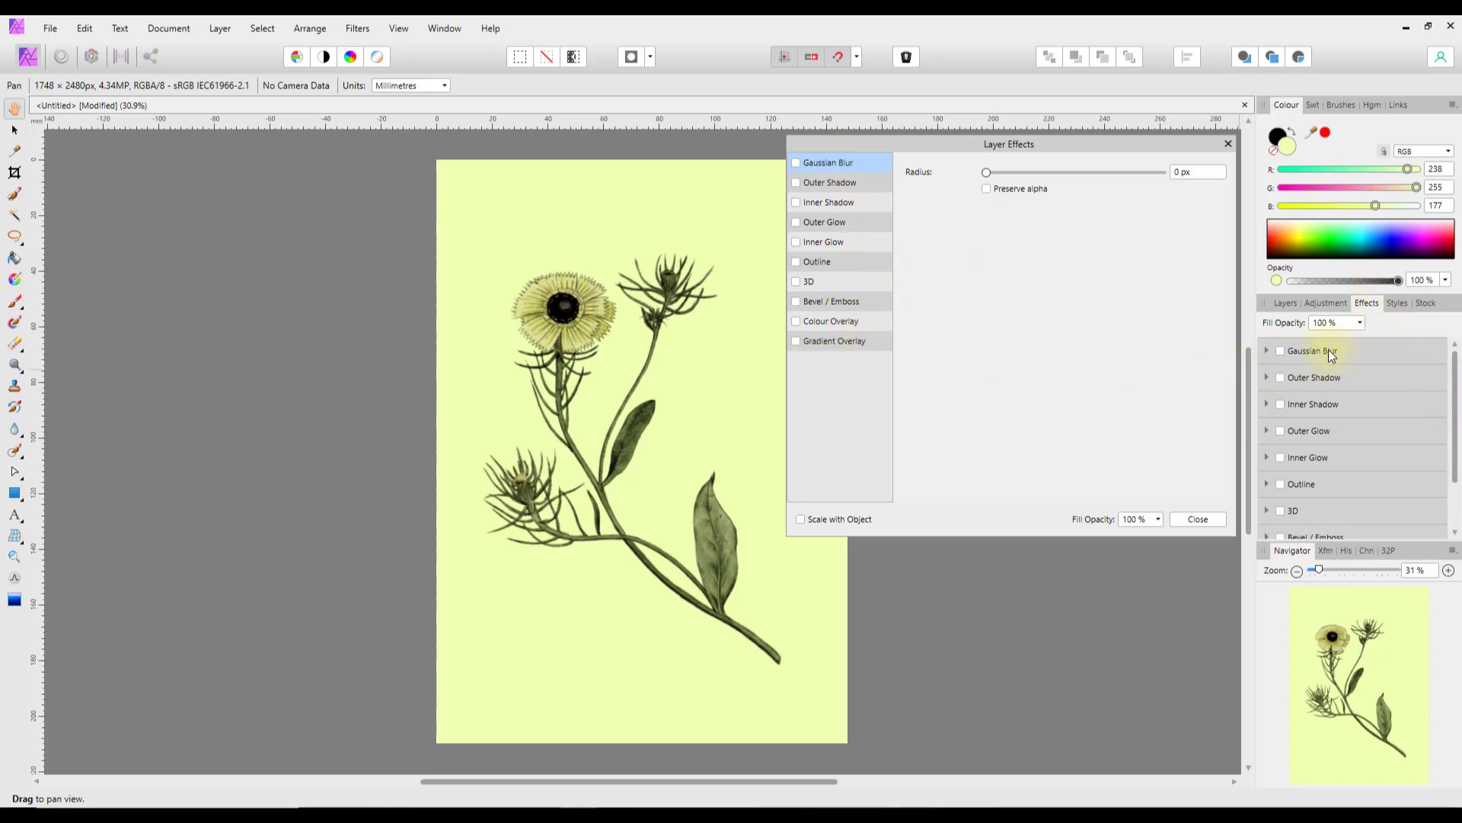
drag(1456, 373, 1461, 415)
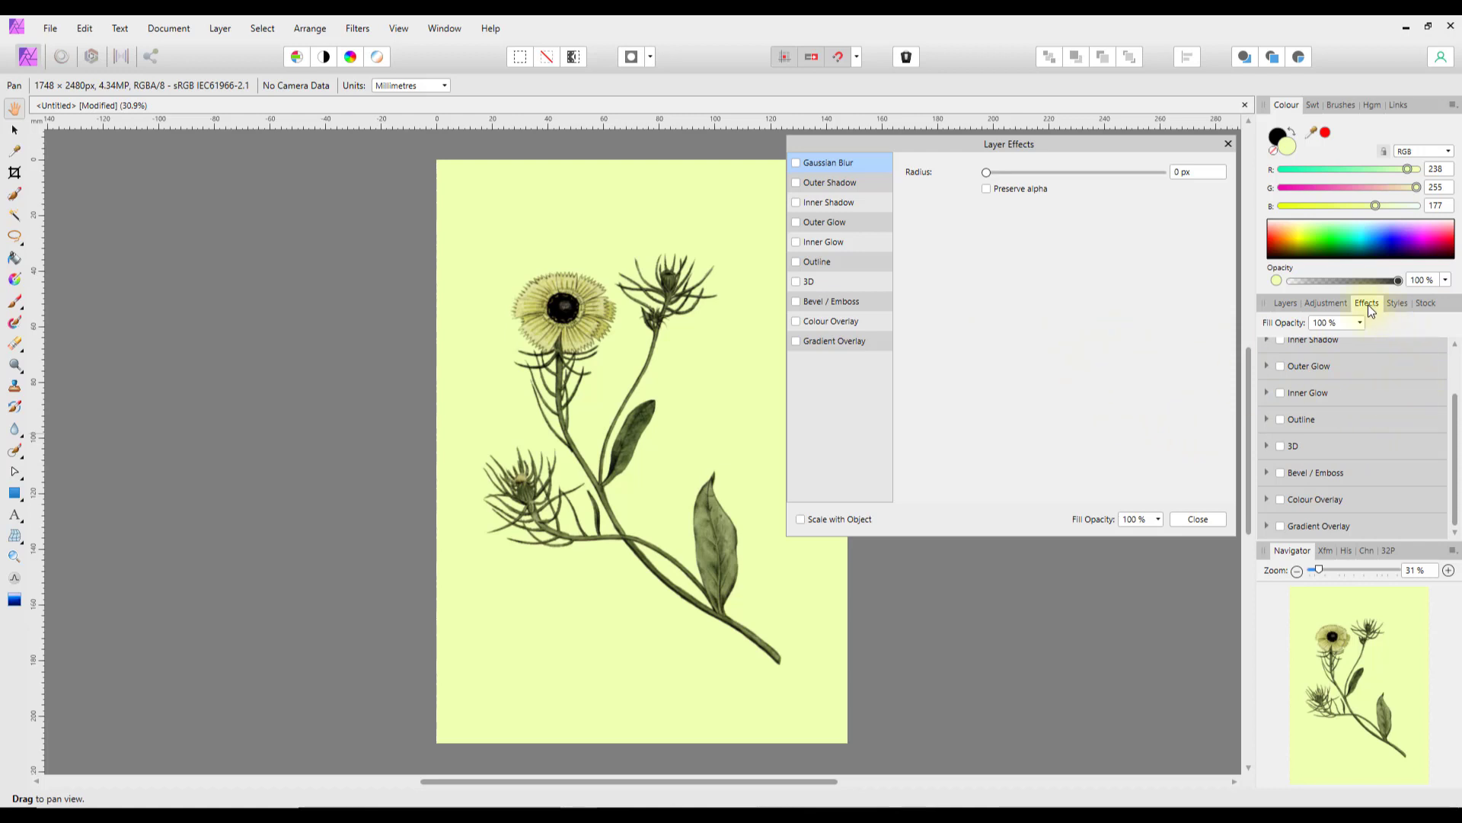
drag(1455, 424, 1457, 368)
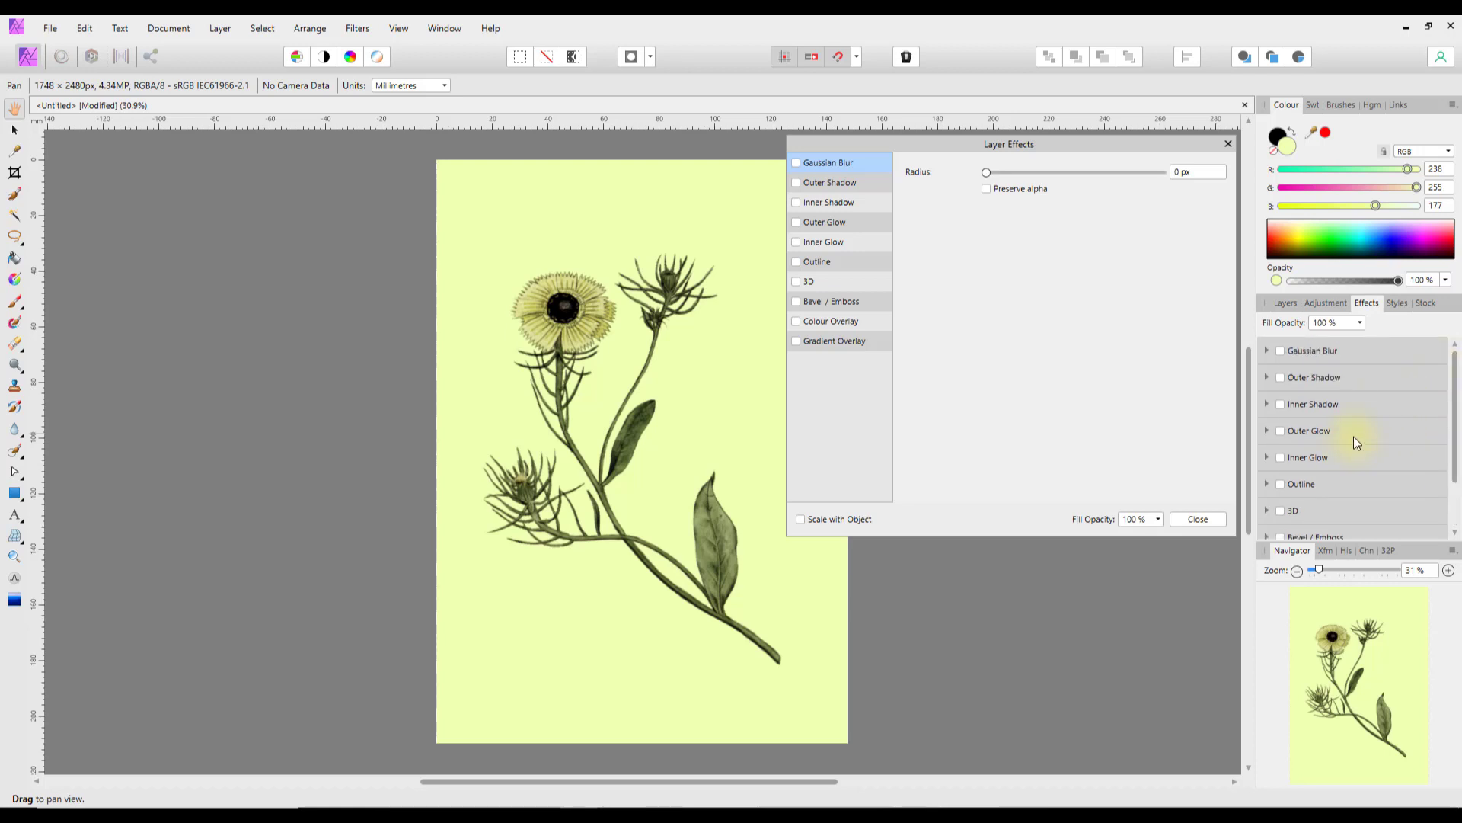
click(1267, 351)
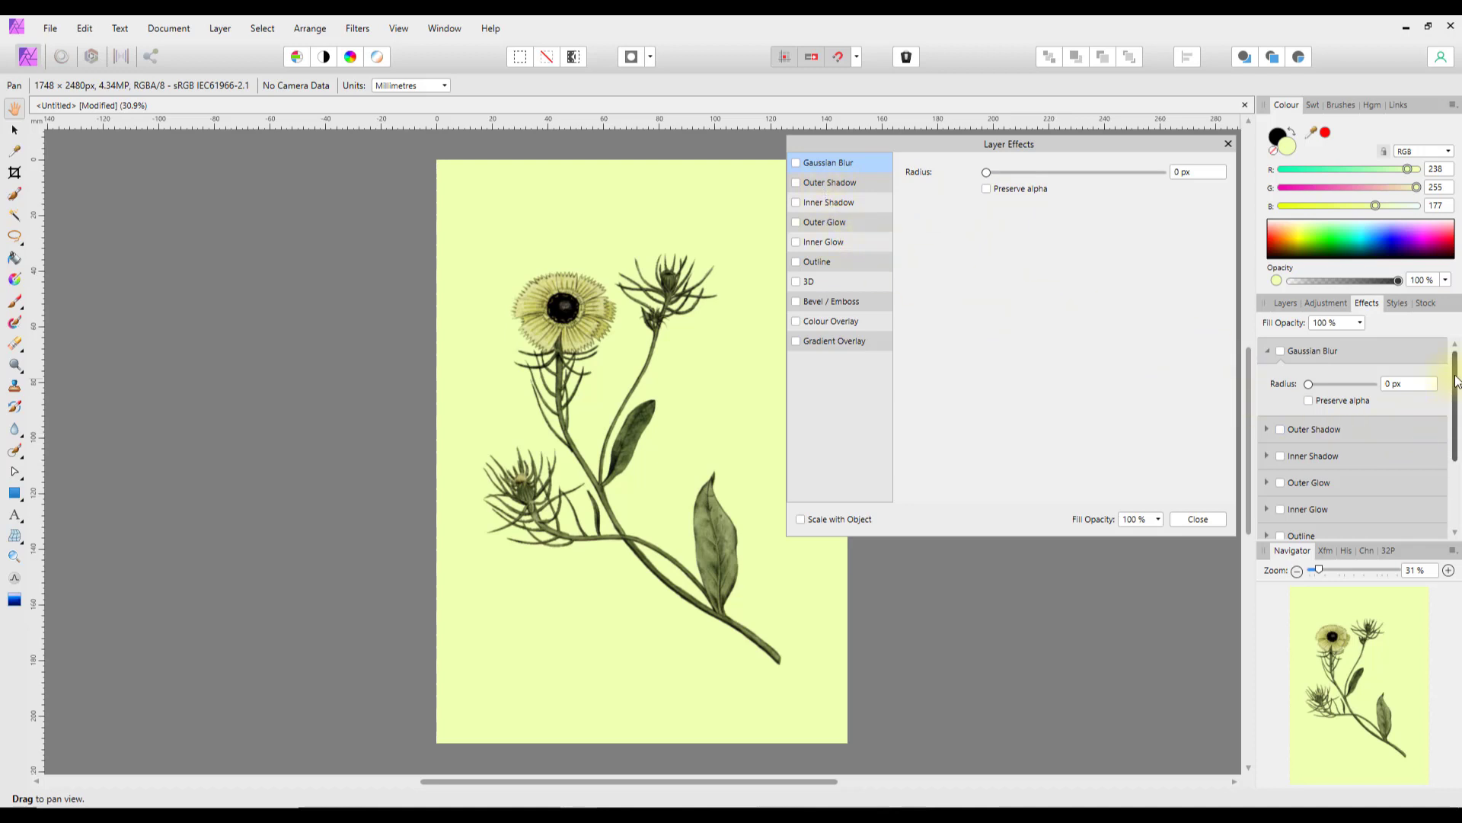
click(1268, 350)
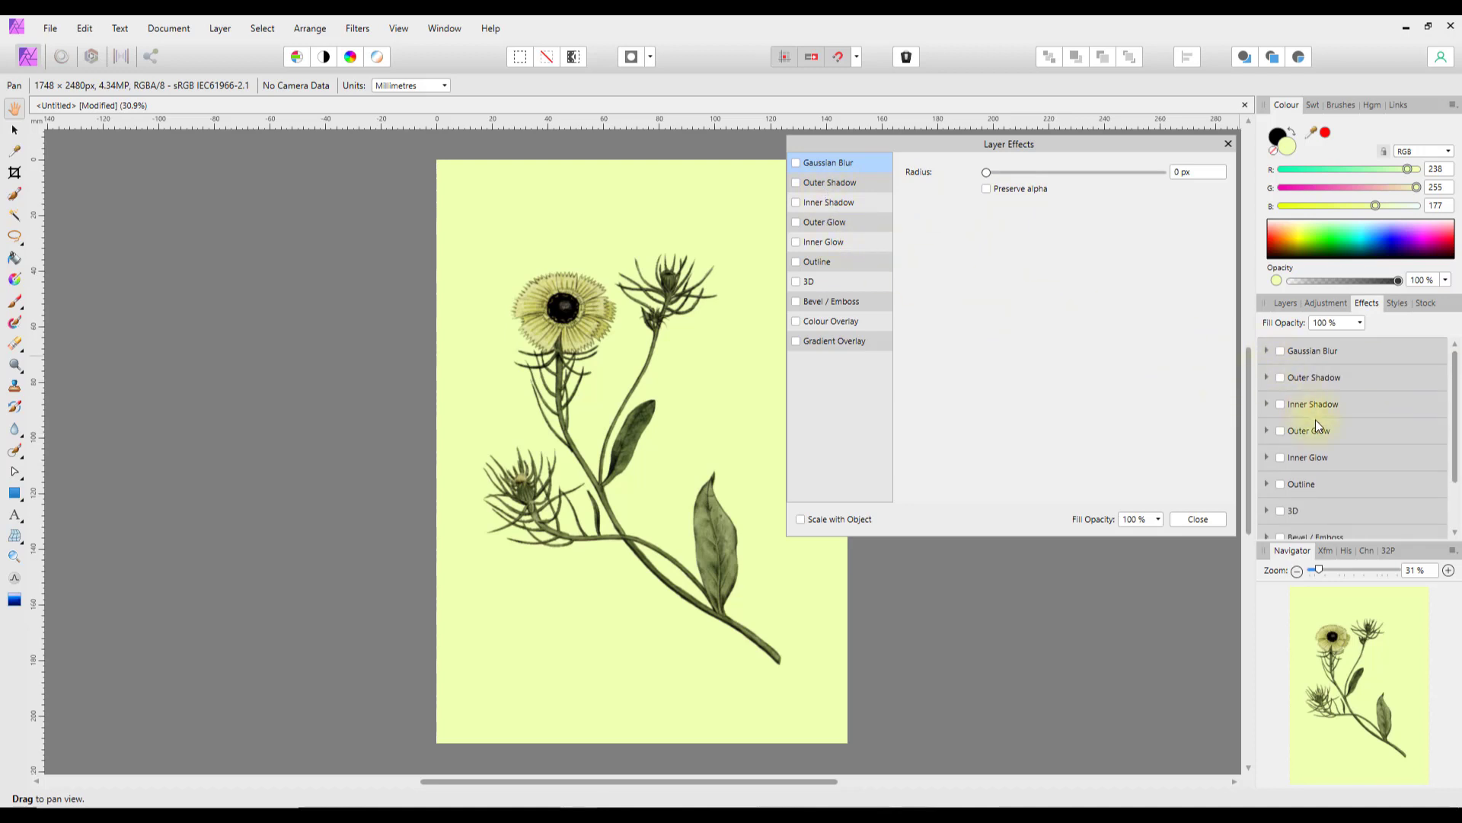
Step: Expand the 3D effect in the Effects list and compare its settings with the fuller 3D options in the Layer Effects dialog
scroll(1371, 457, down, 3)
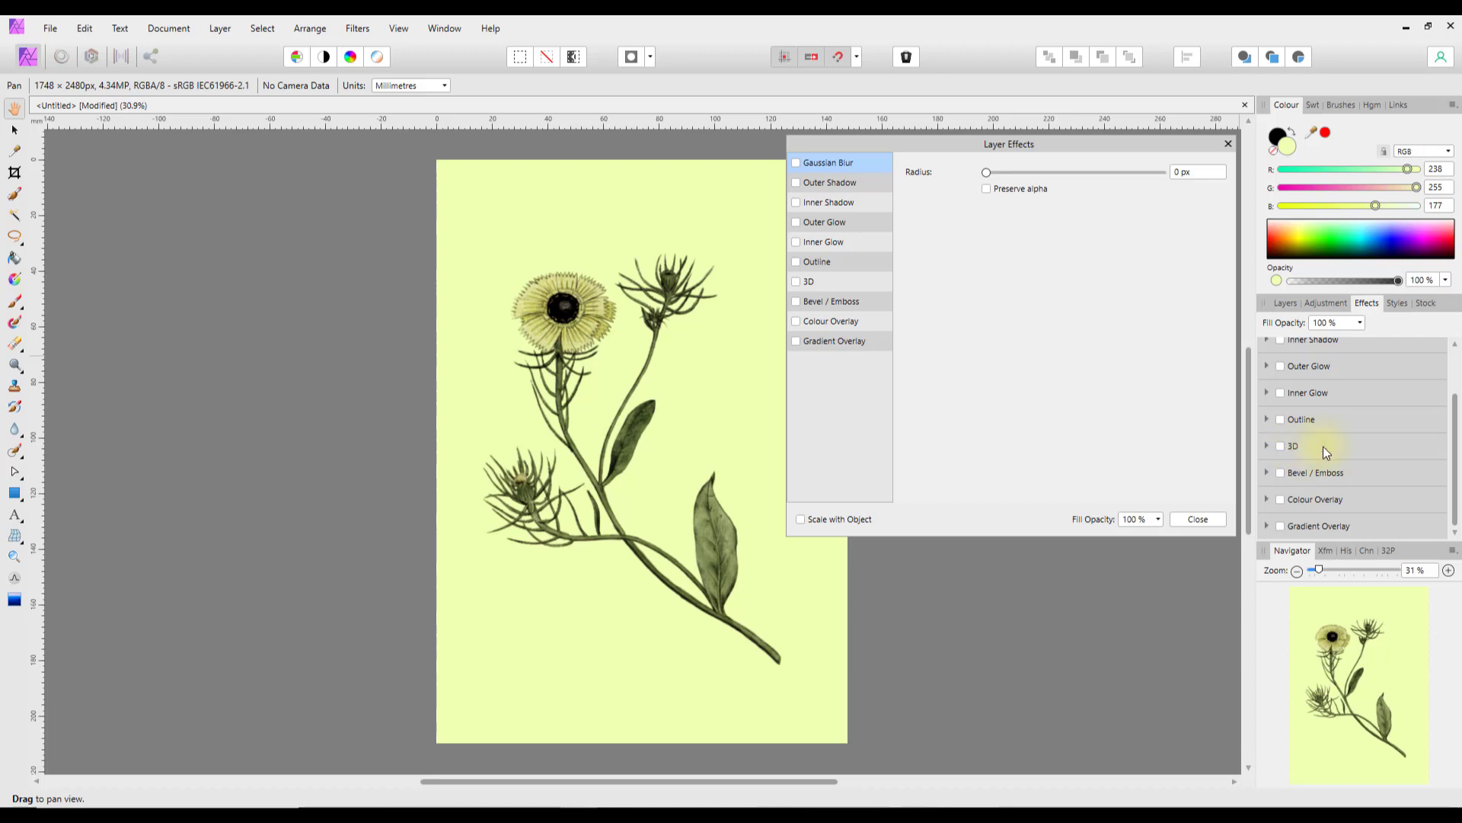
click(1266, 447)
scroll(1456, 451, down, 1)
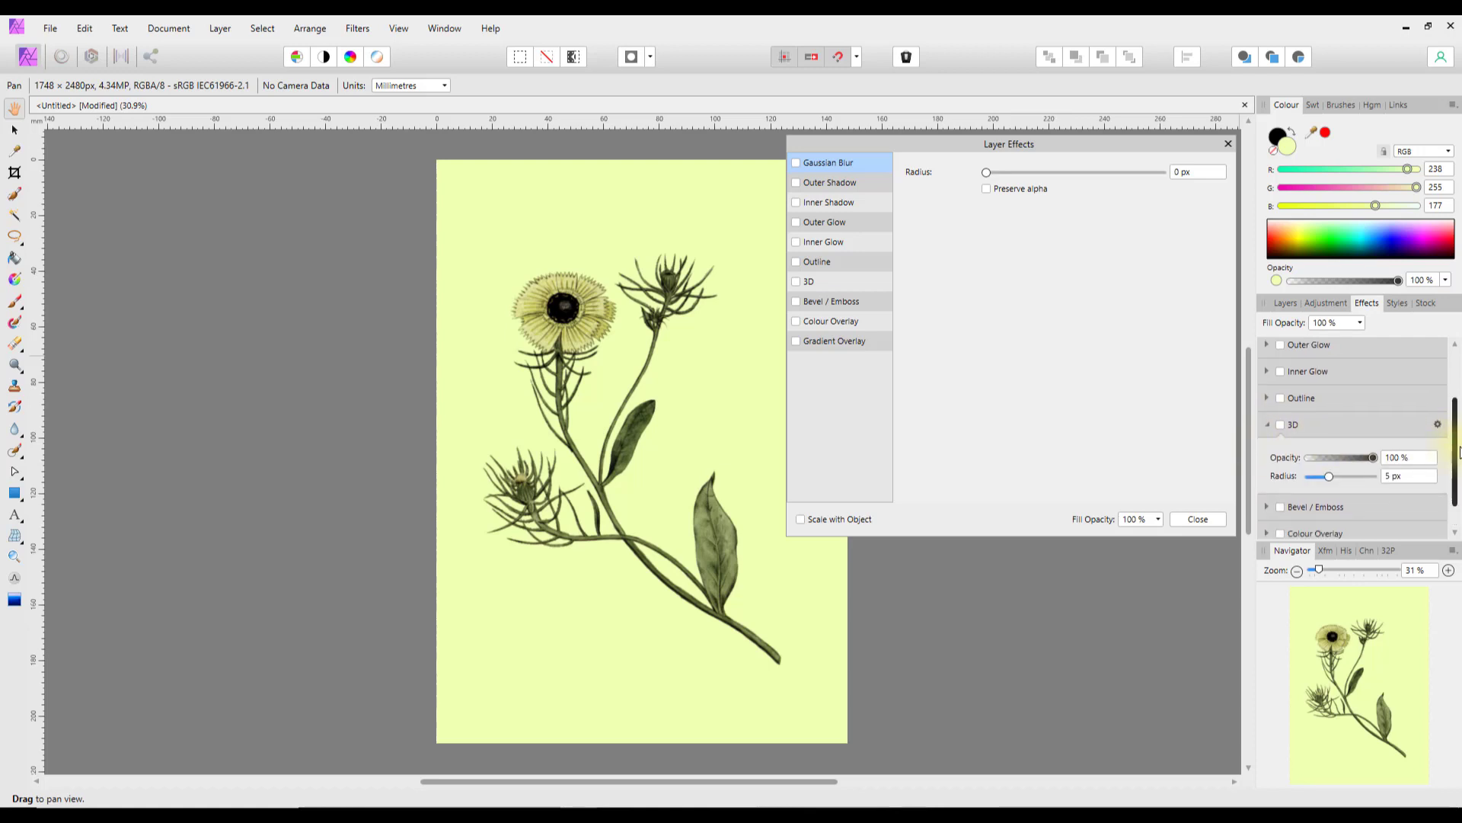
scroll(1457, 453, down, 1)
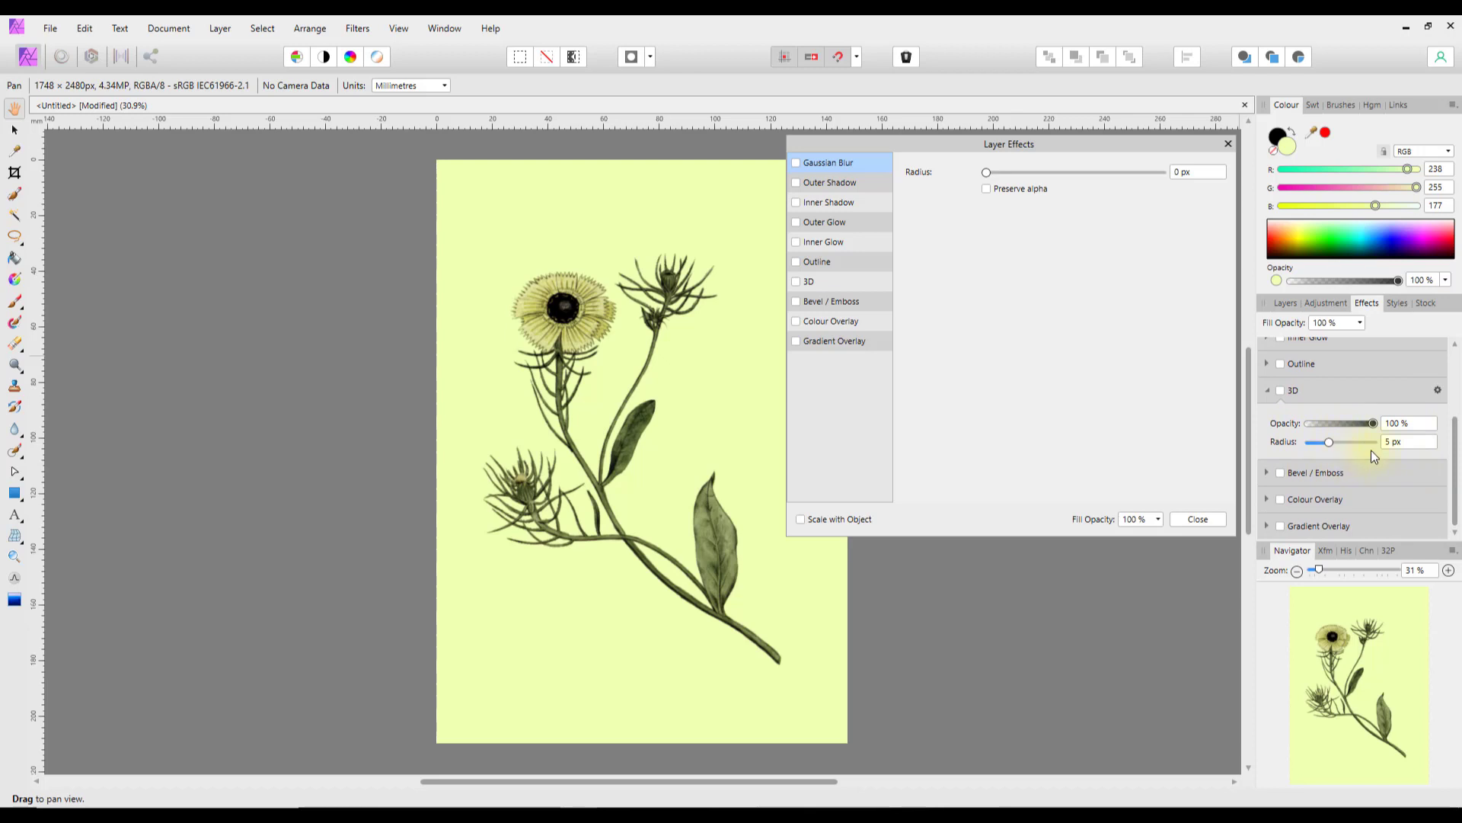
click(827, 283)
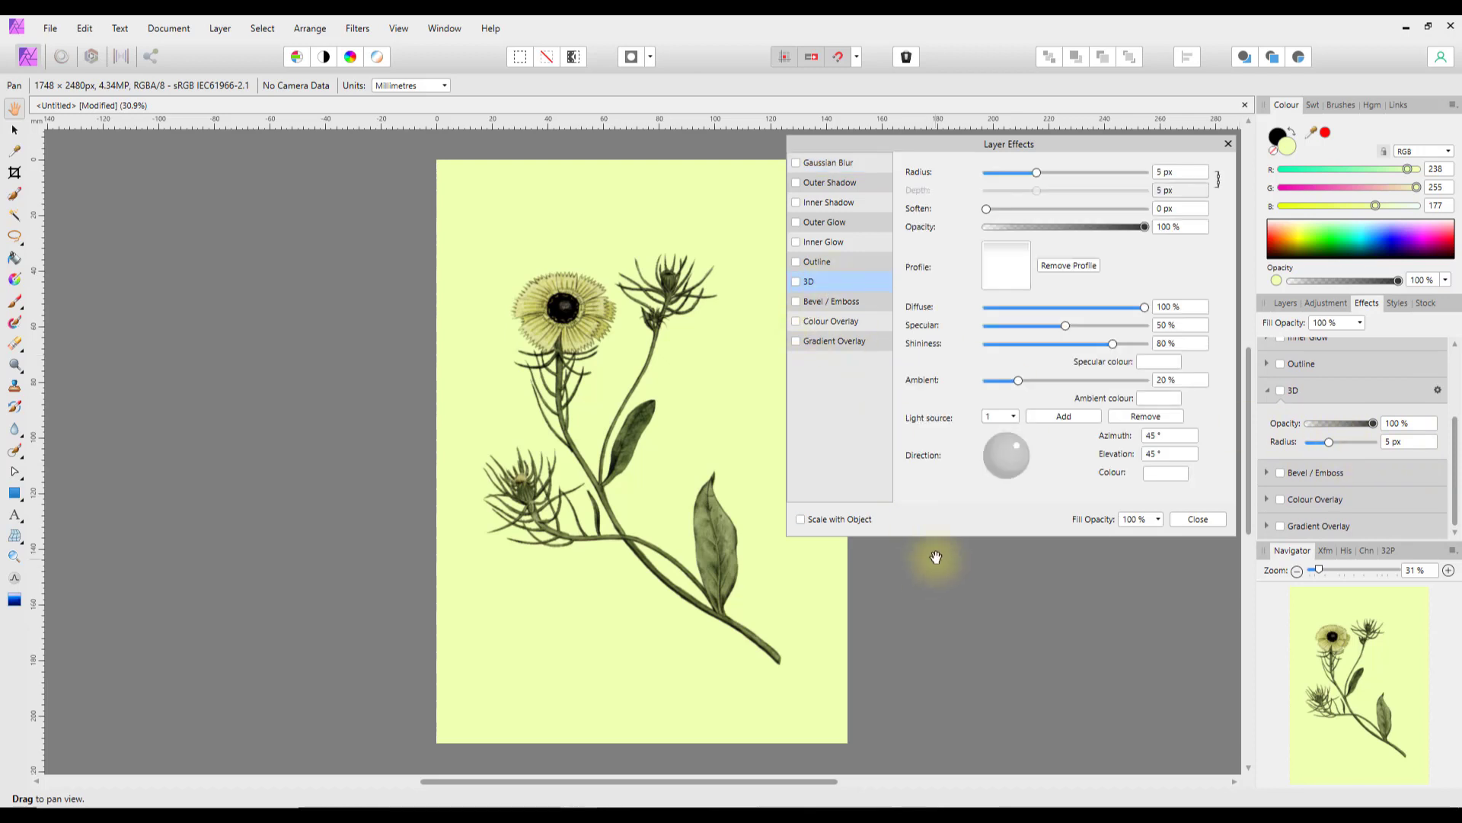
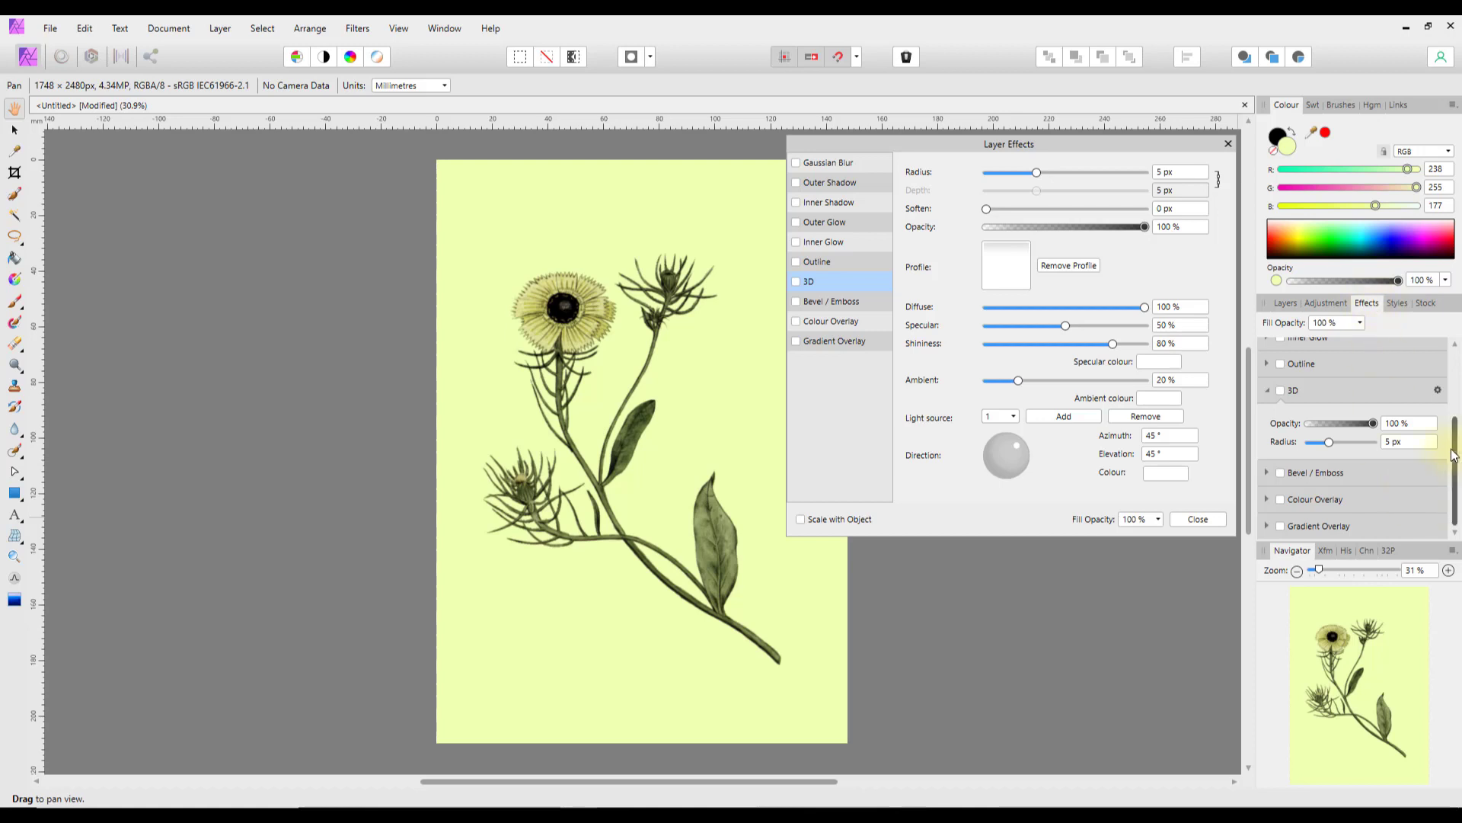
Step: Compare the Outer Shadow settings in the Layer Effects dialog with those in the Effects list, keeping the dialog clear of the flower
scroll(1456, 451, up, 3)
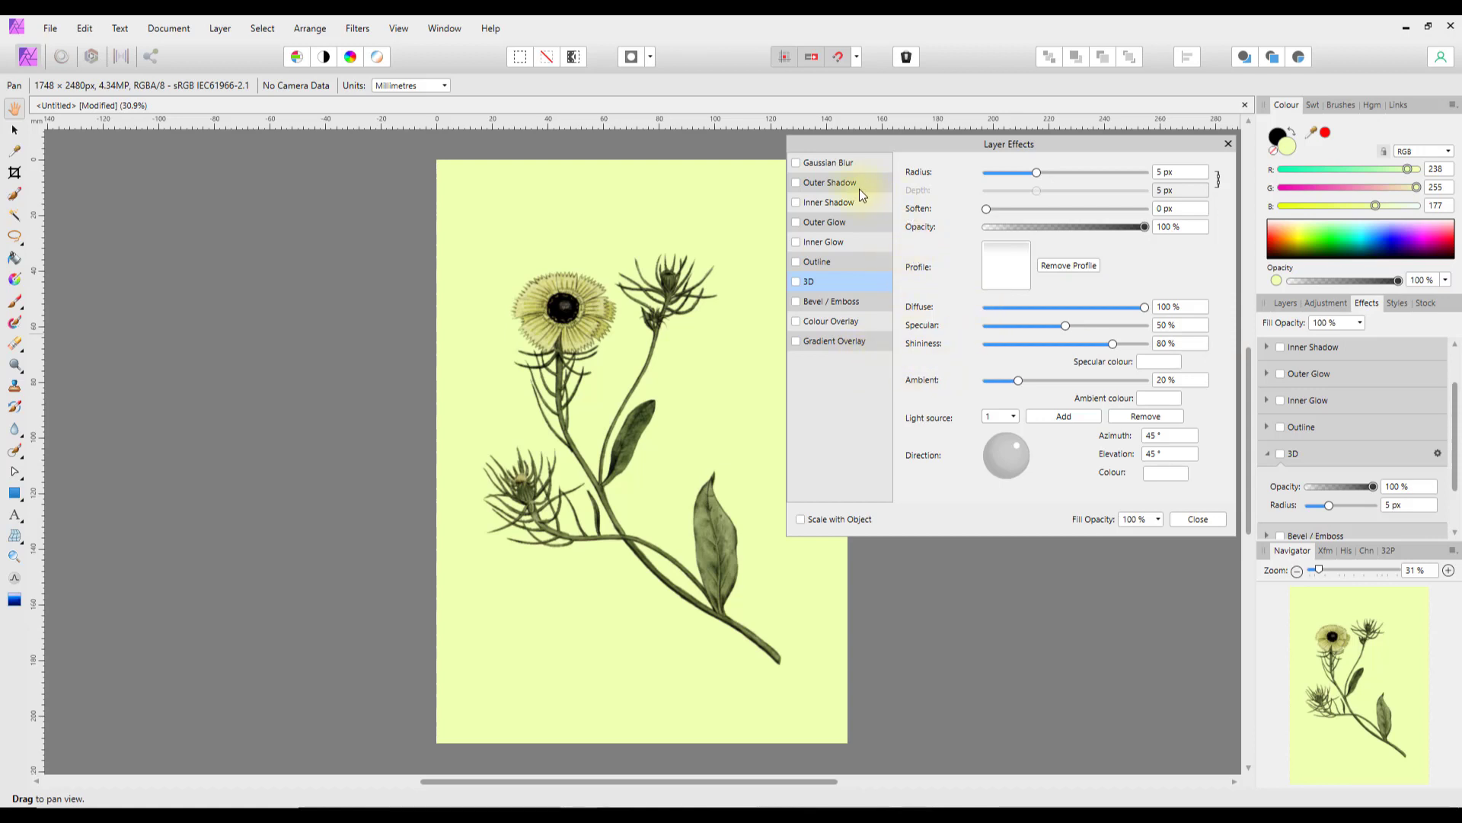
click(833, 183)
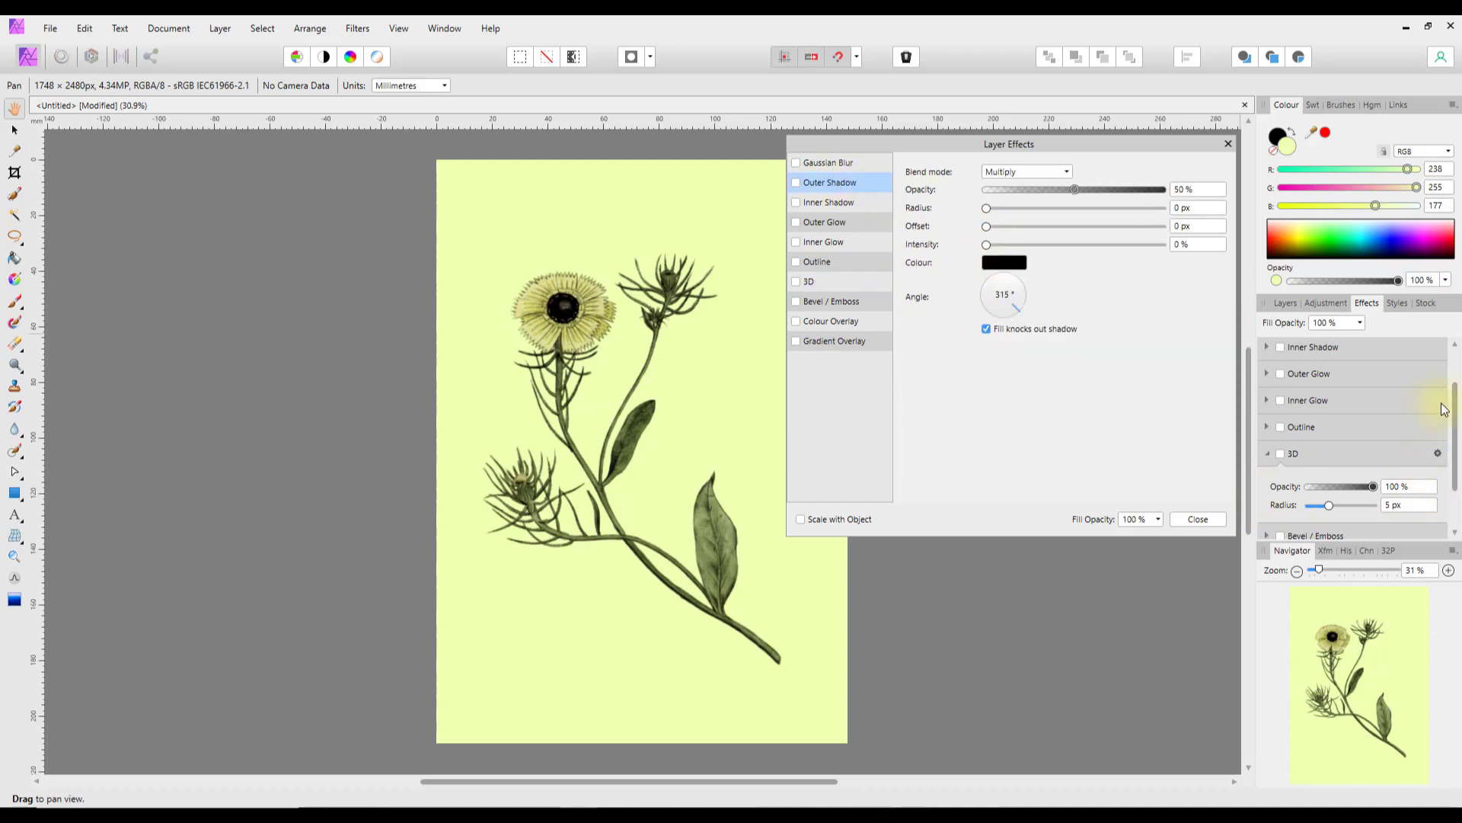
drag(1455, 417, 1458, 358)
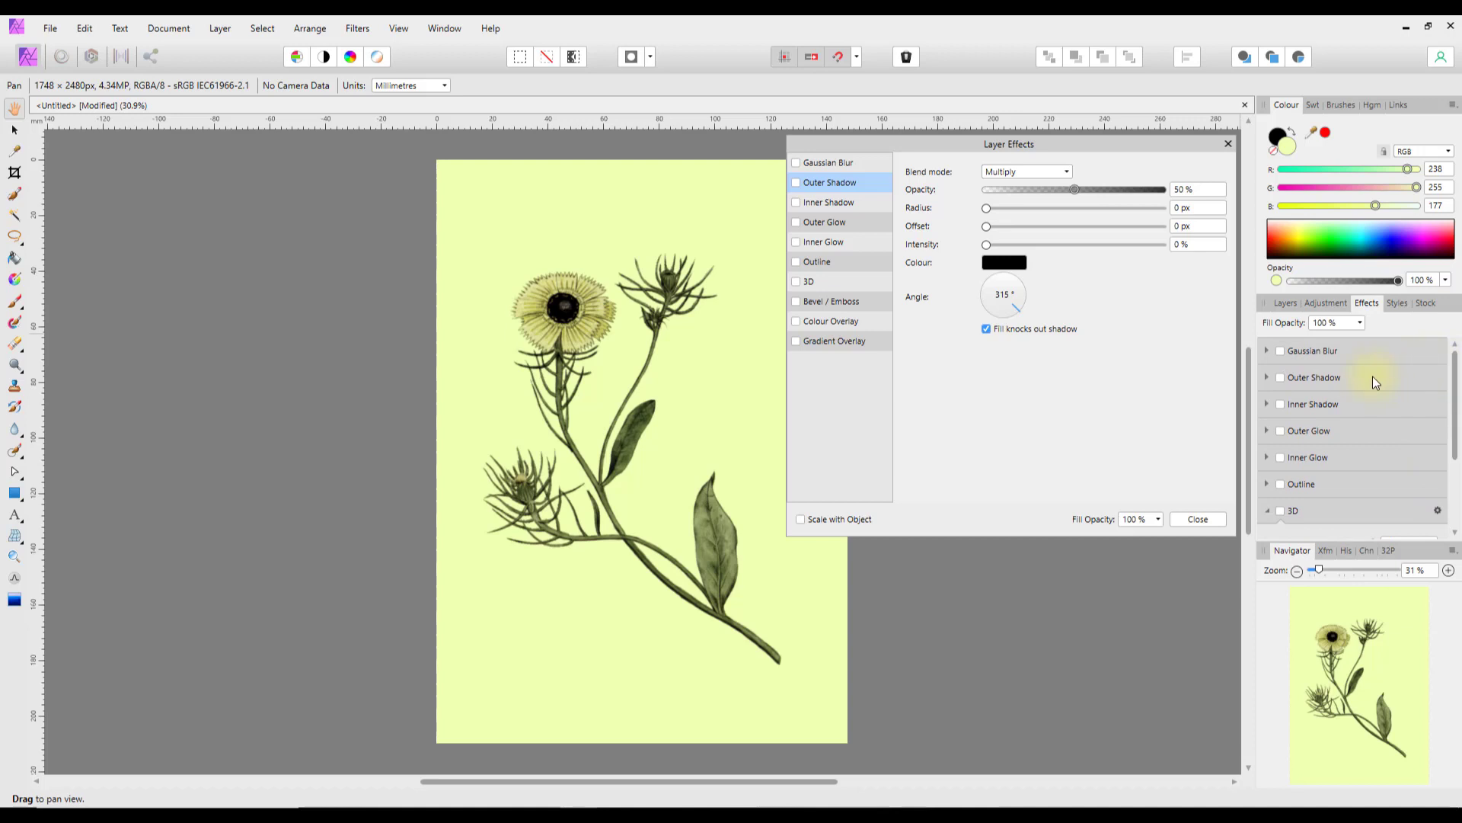
click(1264, 377)
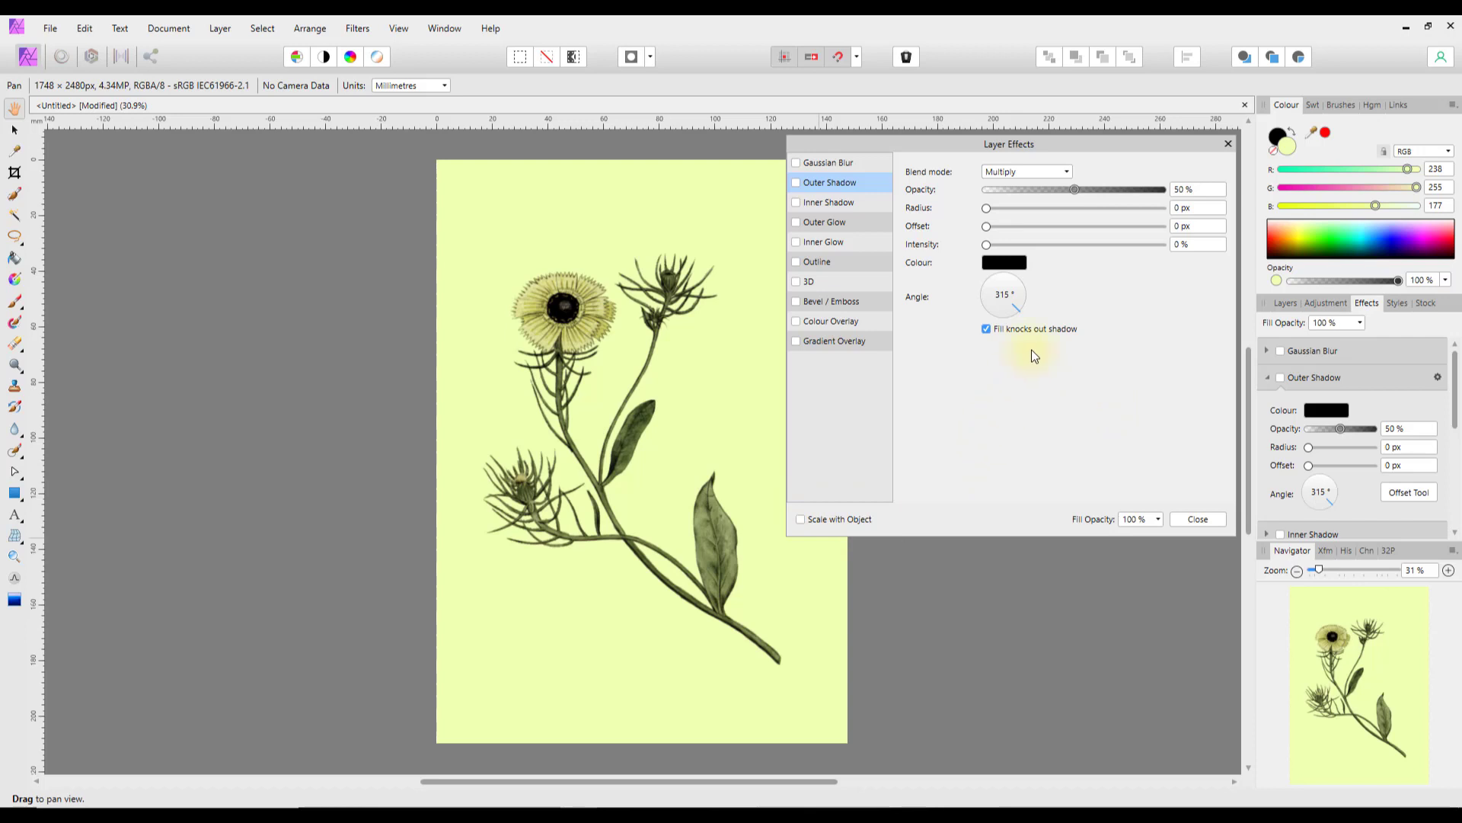
drag(1135, 143, 1200, 120)
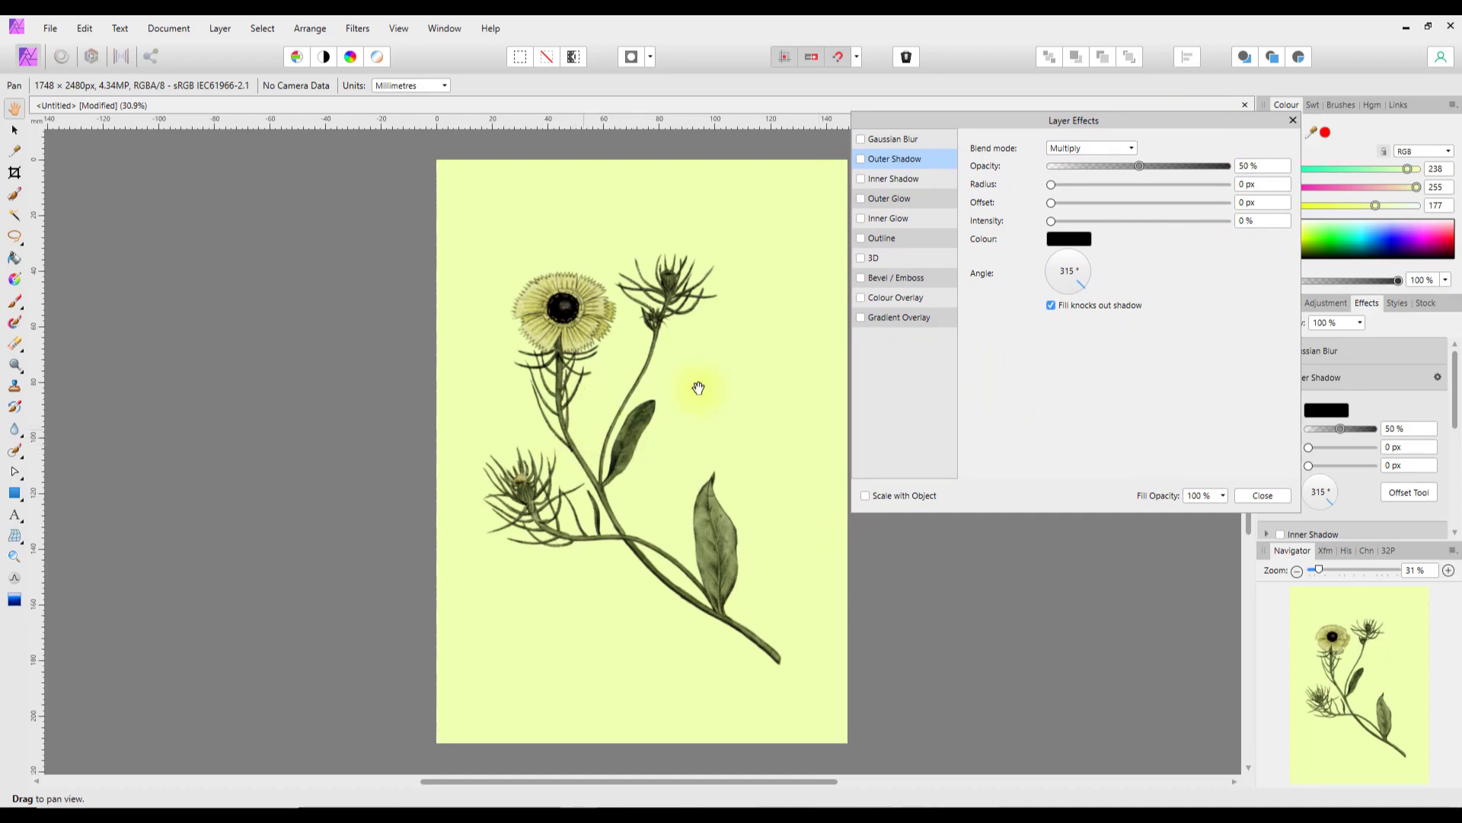
drag(1192, 120, 1132, 89)
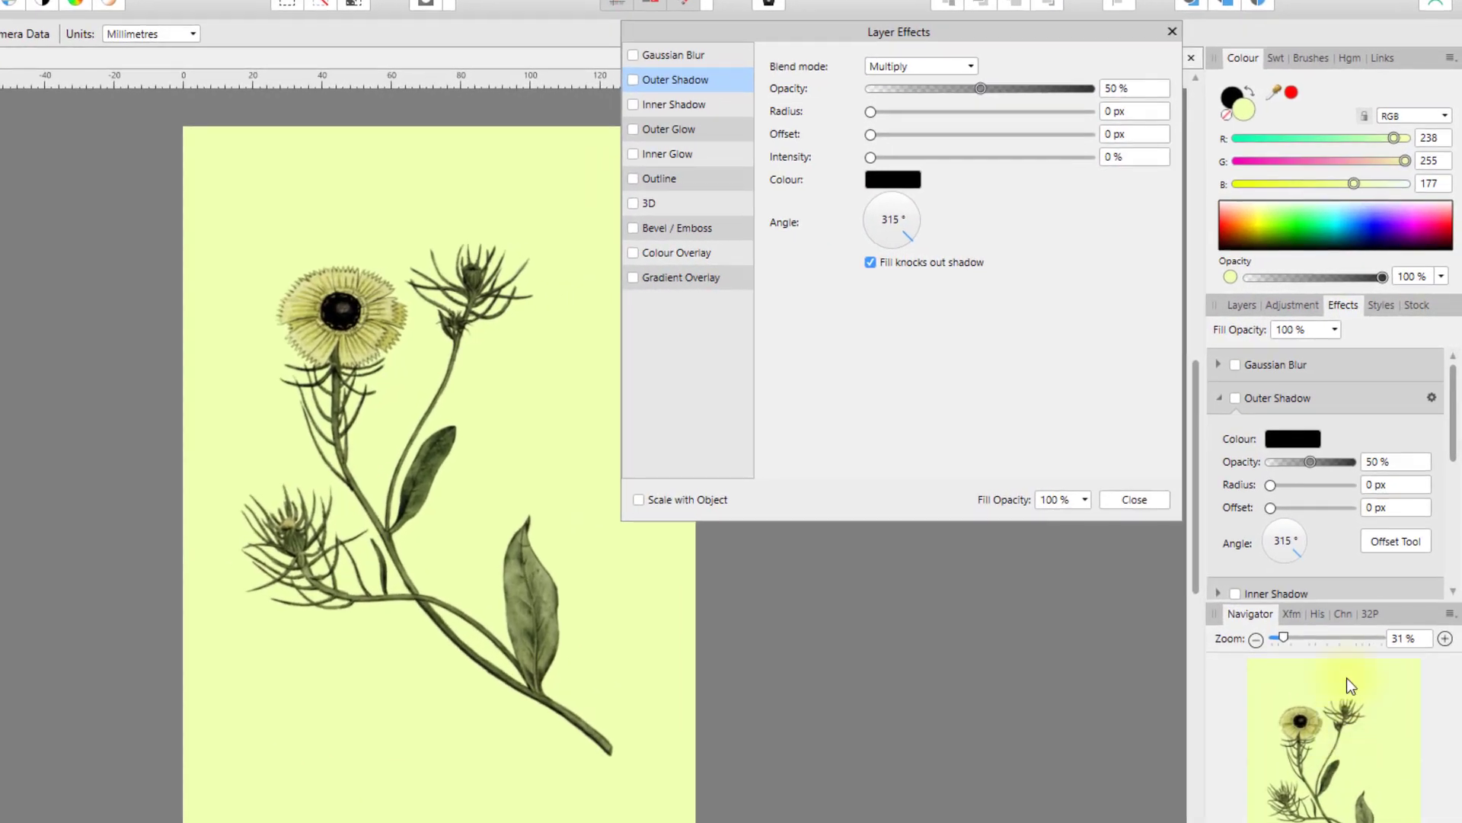
Step: Enable the 3D effect on the flower's pixel layer with radius 33.8 px and light direction at azimuth 75.7° and elevation 36.2°
click(1237, 304)
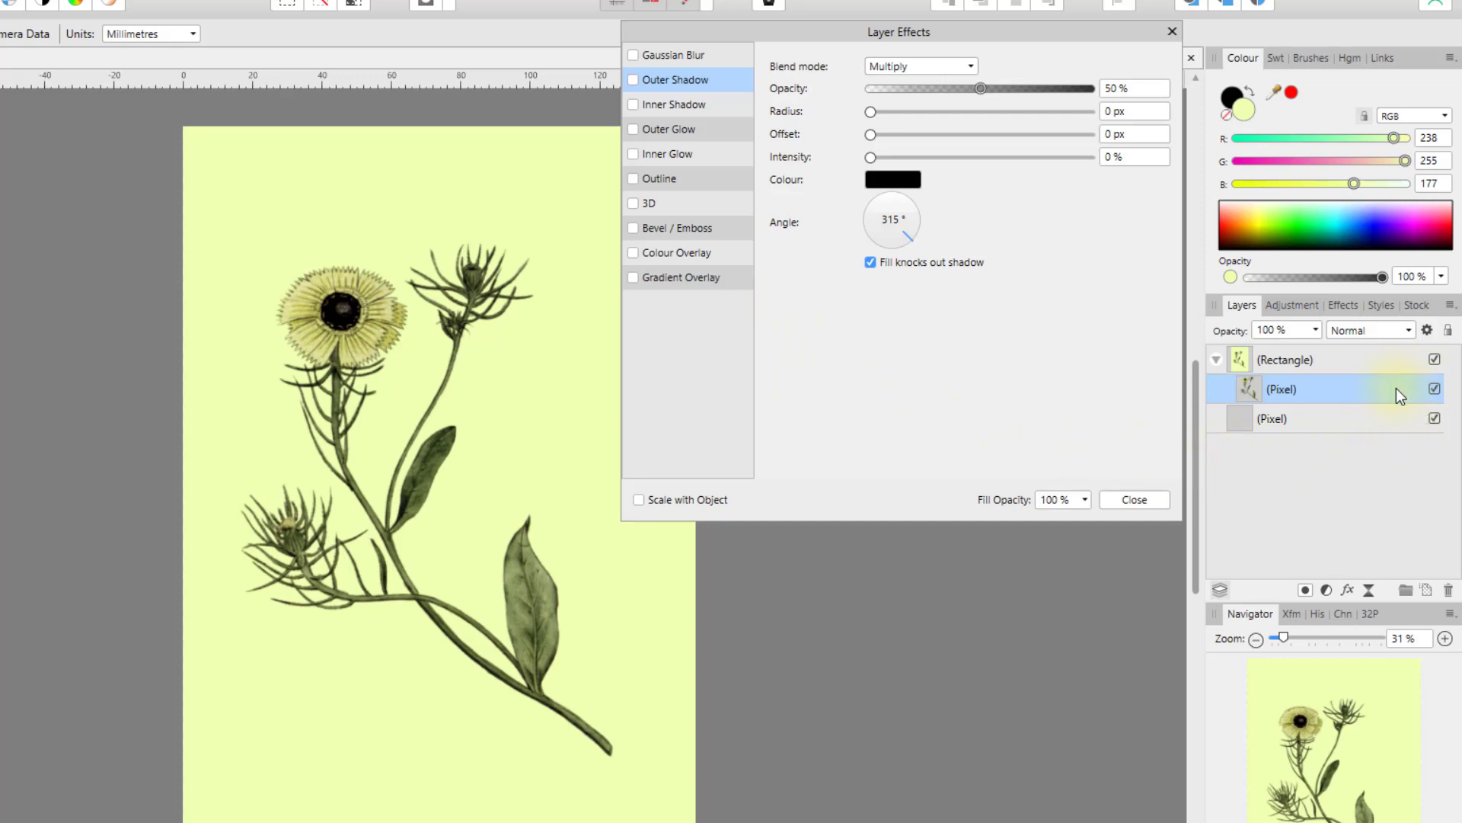
click(650, 203)
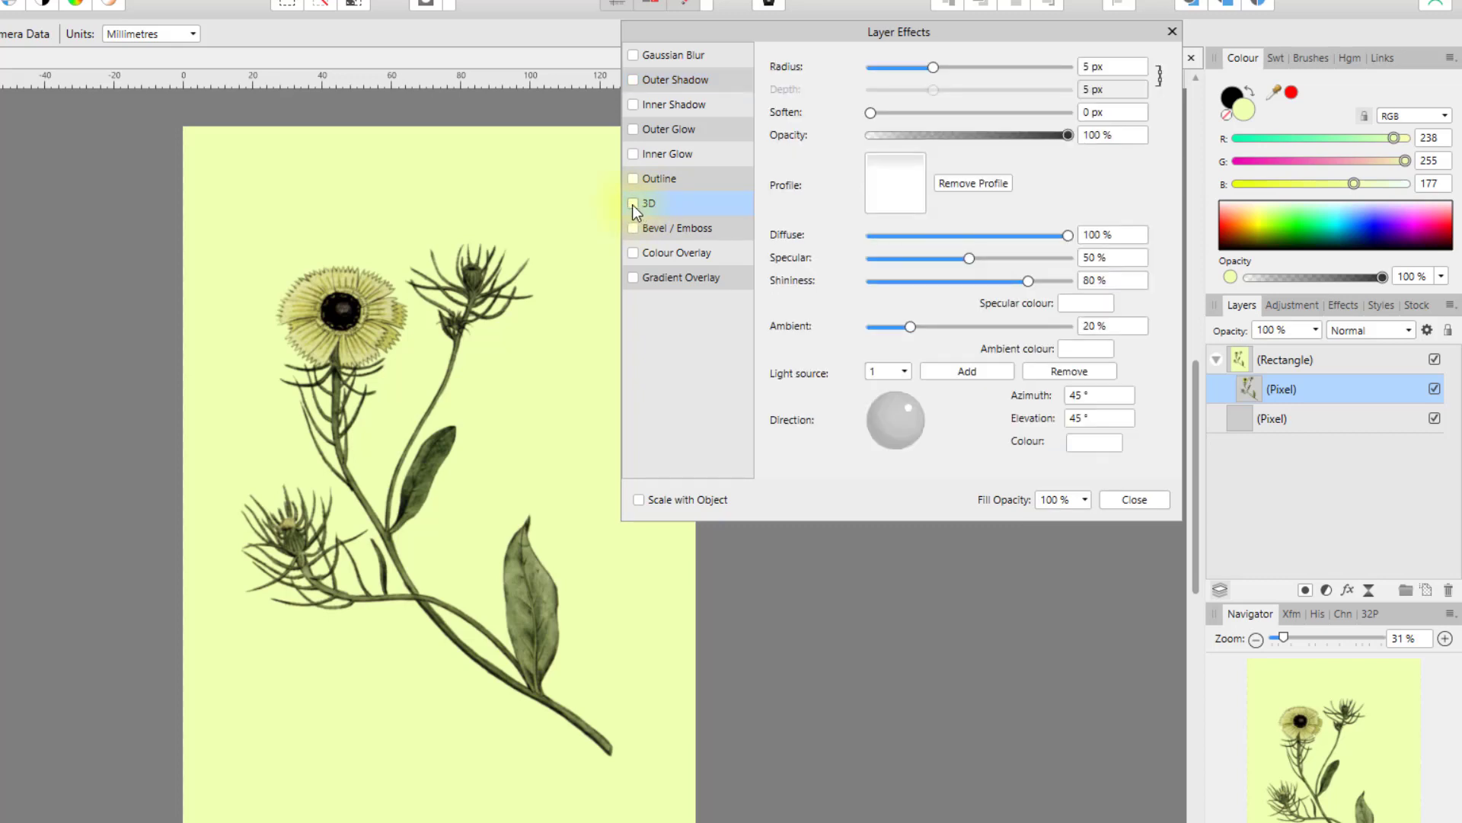
click(632, 204)
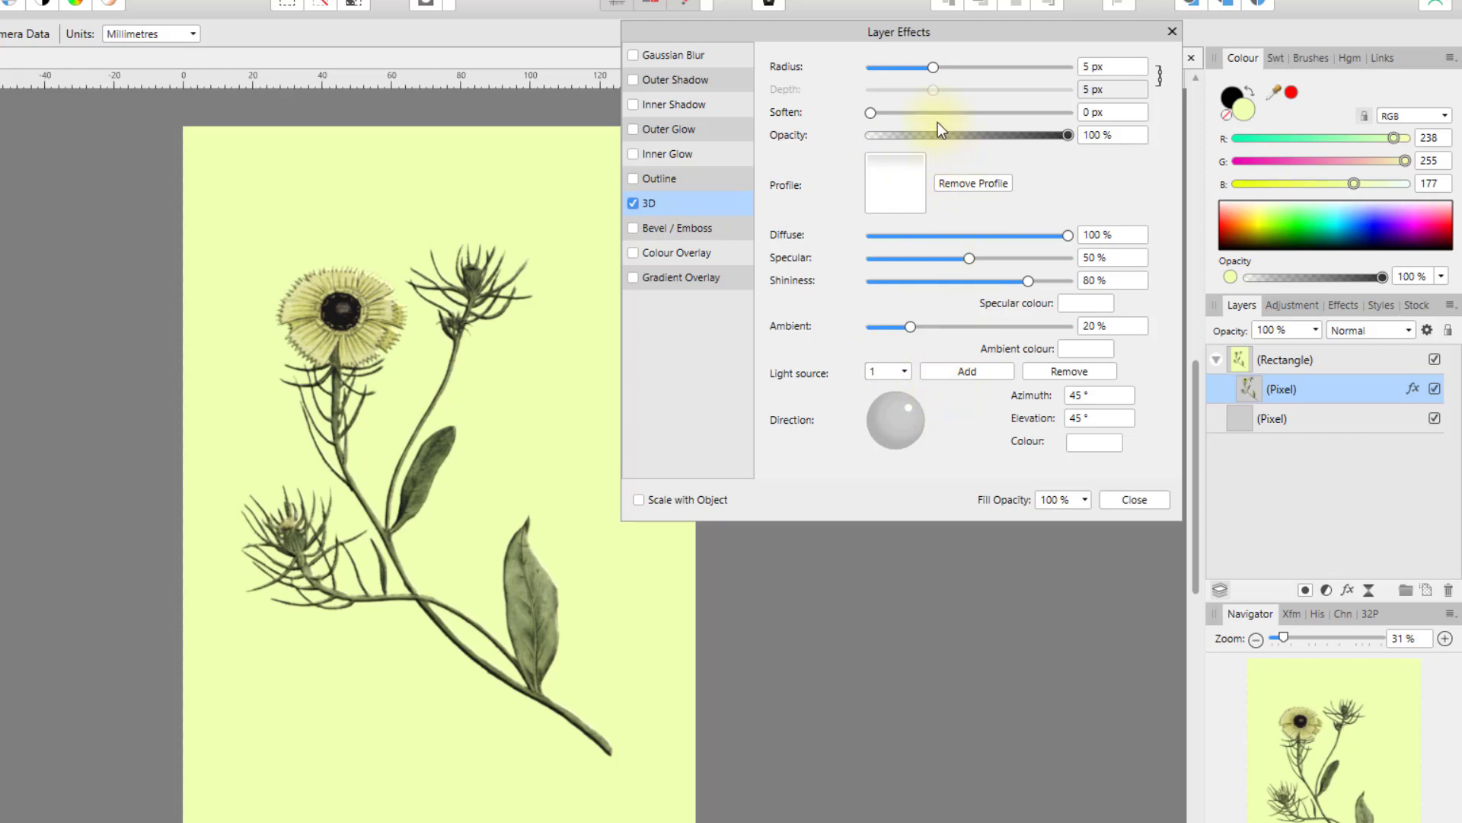
mouse_move(934, 67)
mouse_down()
mouse_move(1043, 69)
mouse_move(1010, 67)
mouse_up()
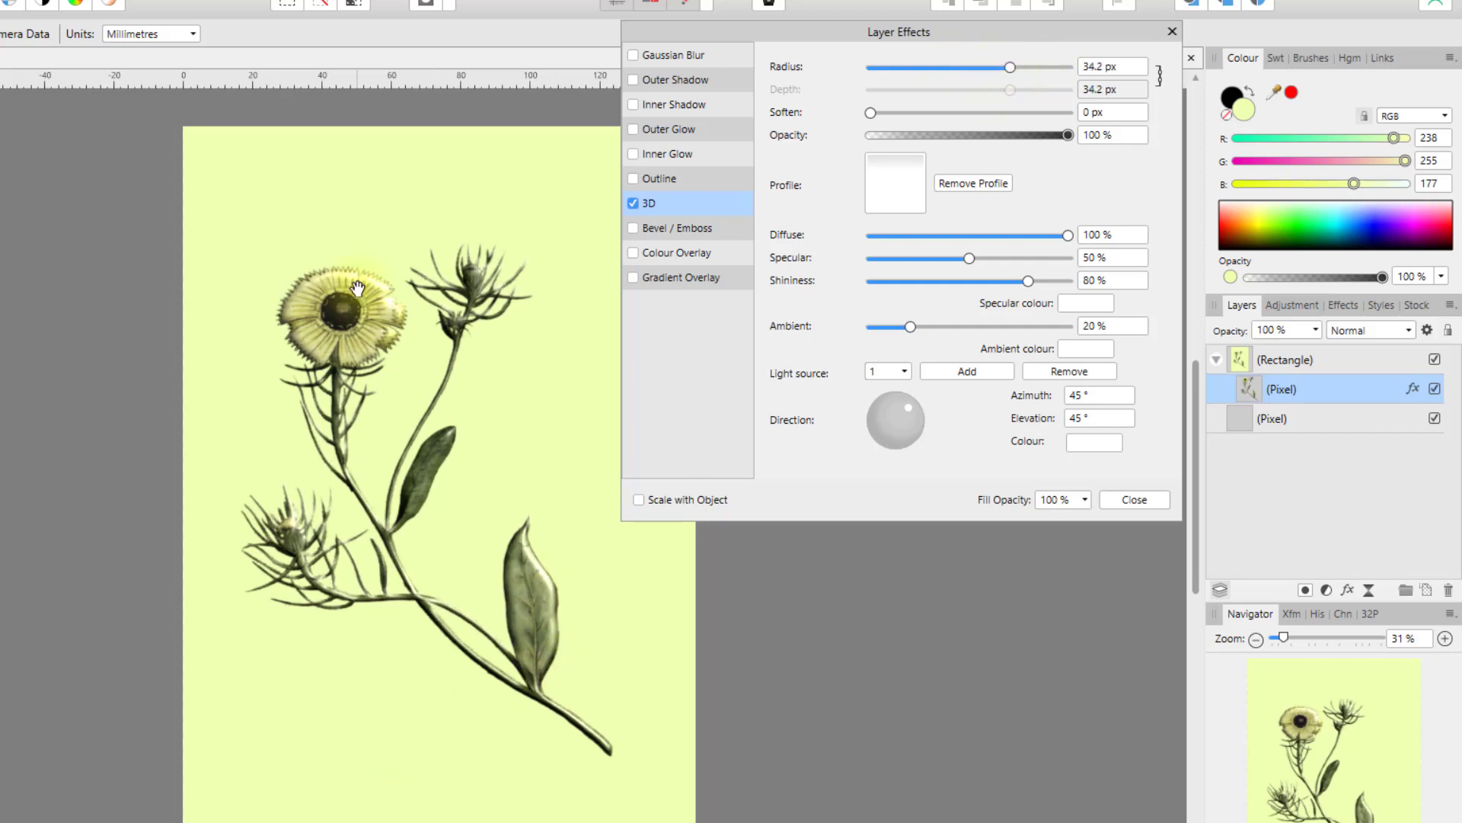
mouse_move(1009, 67)
mouse_down()
mouse_move(962, 85)
mouse_move(1051, 87)
mouse_move(1013, 95)
mouse_up()
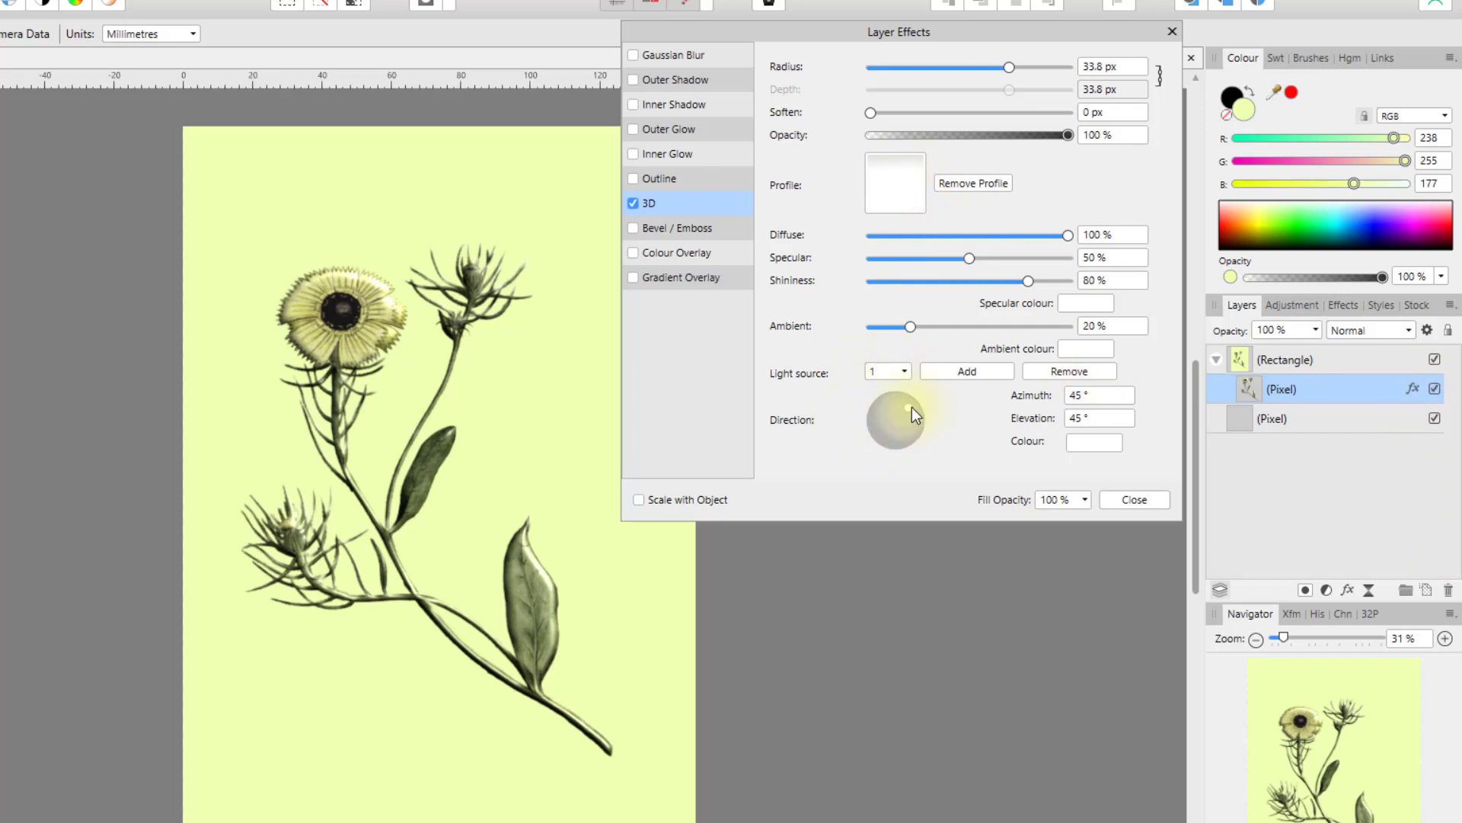
mouse_move(911, 407)
mouse_down()
mouse_move(899, 425)
mouse_move(902, 400)
mouse_up()
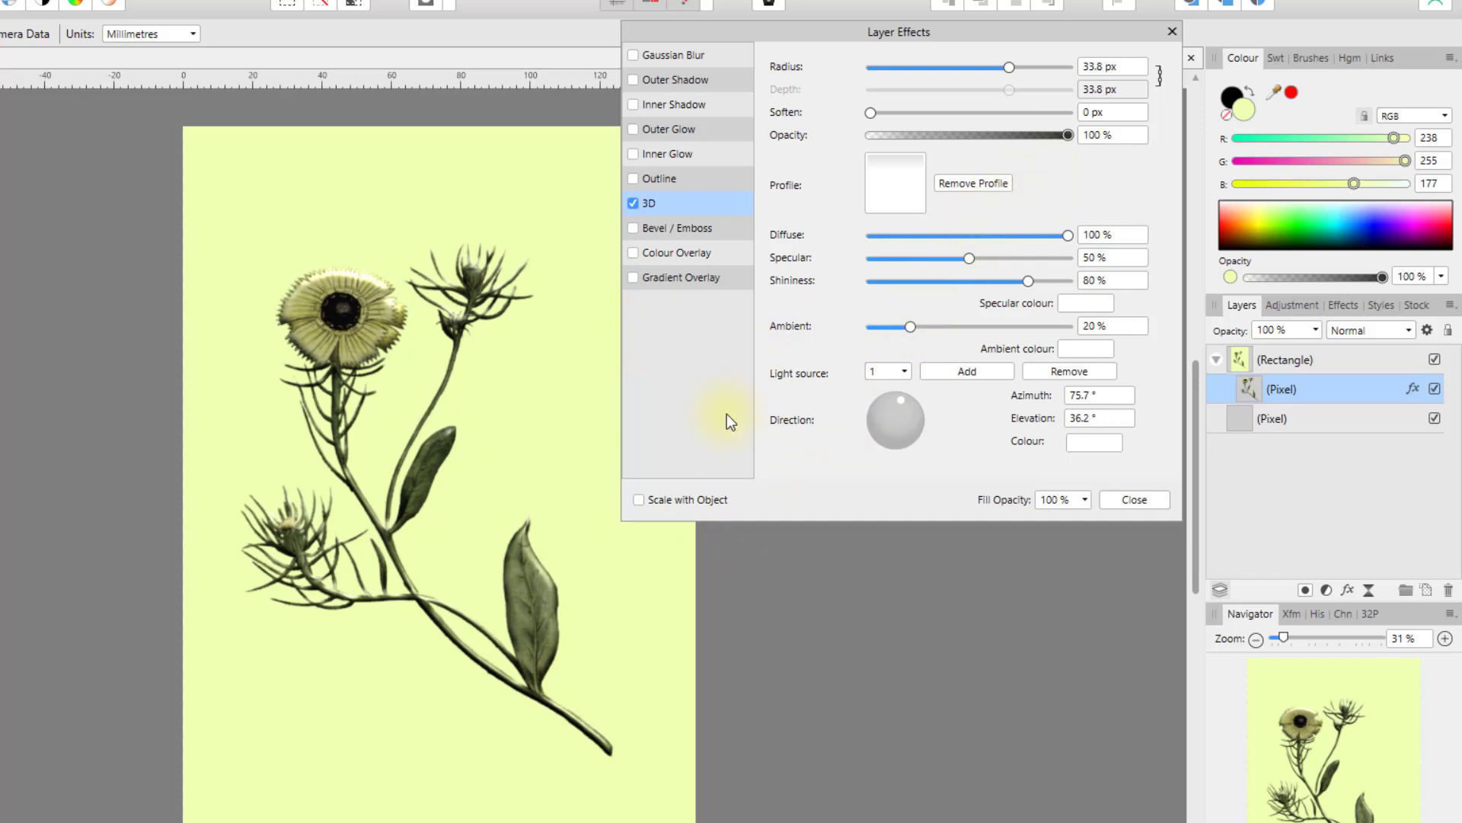
Step: Add a Bevel / Emboss effect of type Inner with a radius of 27.8 px to the flower layer
click(633, 229)
click(678, 227)
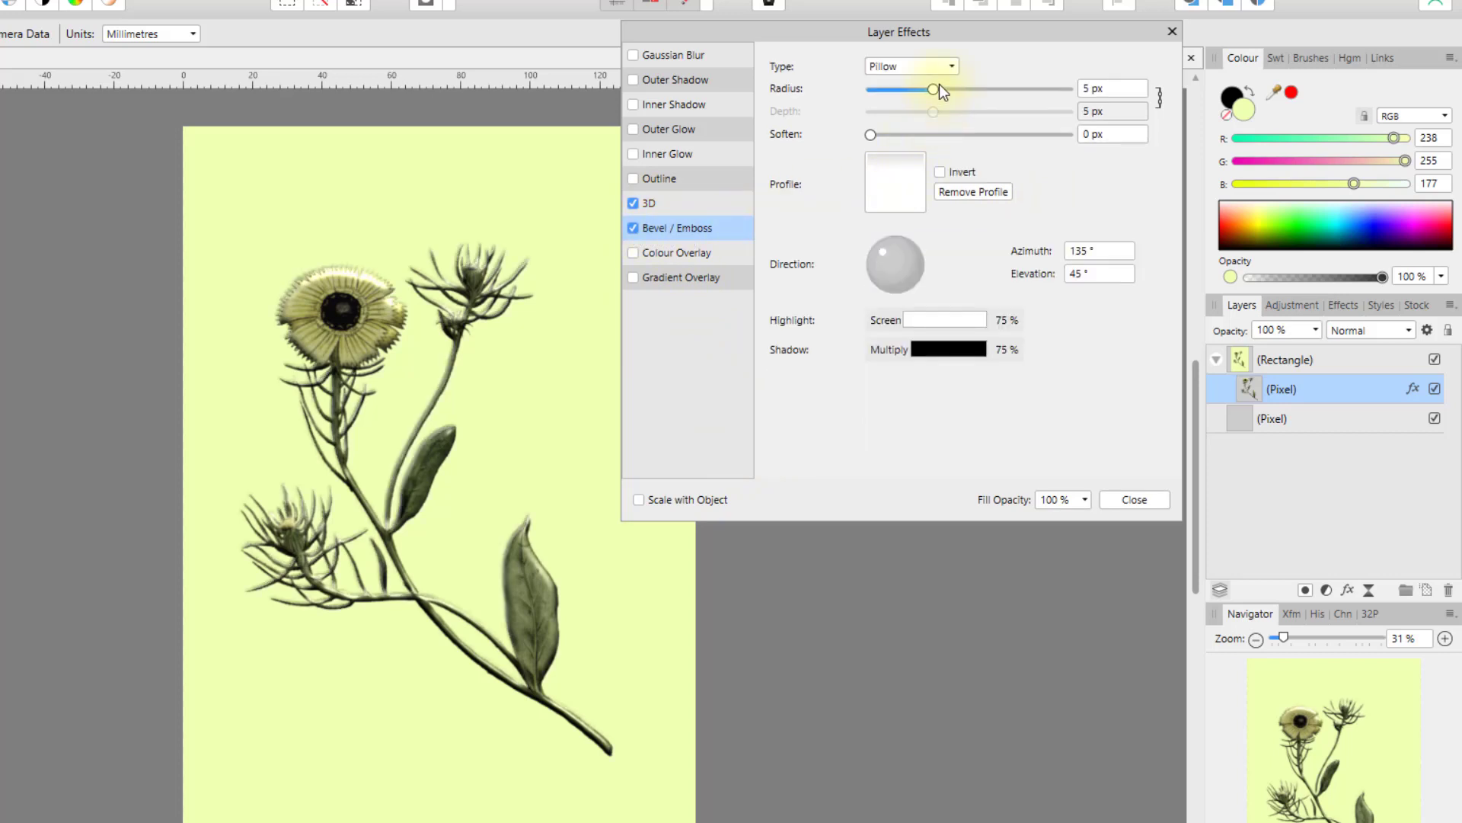
drag(933, 89, 975, 104)
click(952, 66)
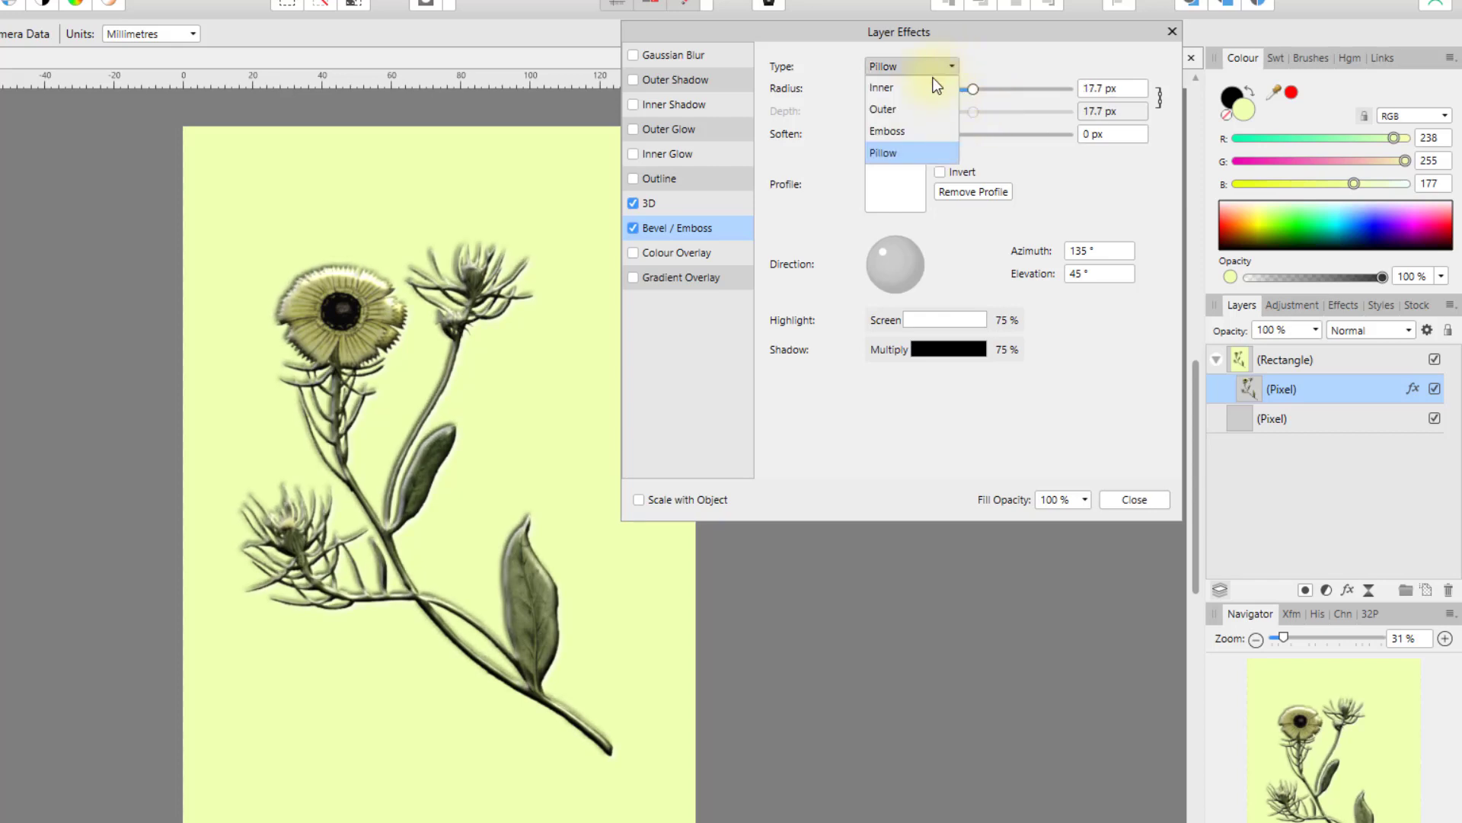
click(906, 97)
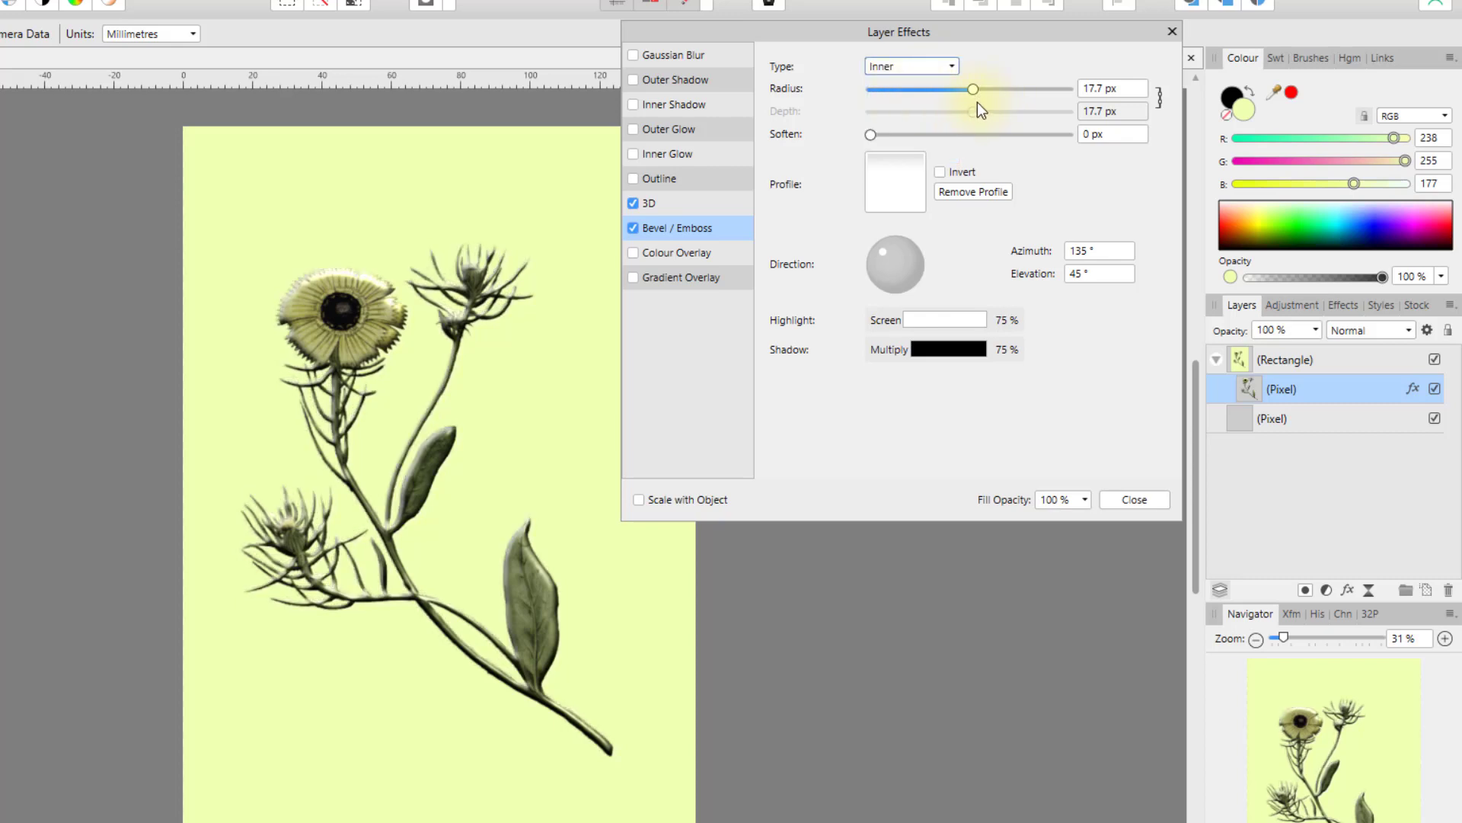
mouse_move(977, 102)
mouse_down()
mouse_move(1015, 93)
mouse_move(961, 98)
mouse_move(996, 99)
mouse_up()
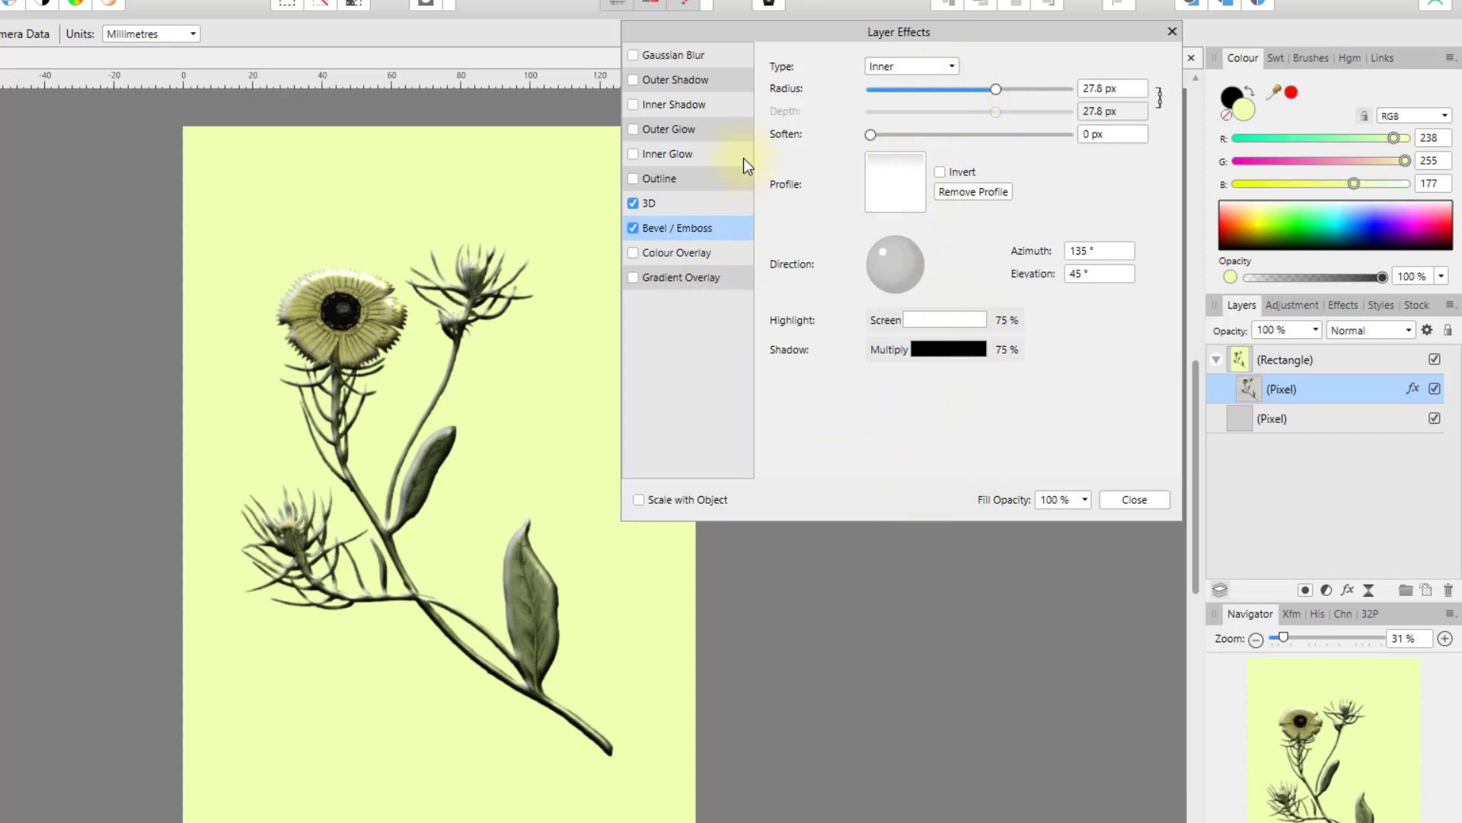
Step: Add an outer shadow to the flower with radius 36.8 px, offset 75.2 px and intensity 8 %
click(673, 81)
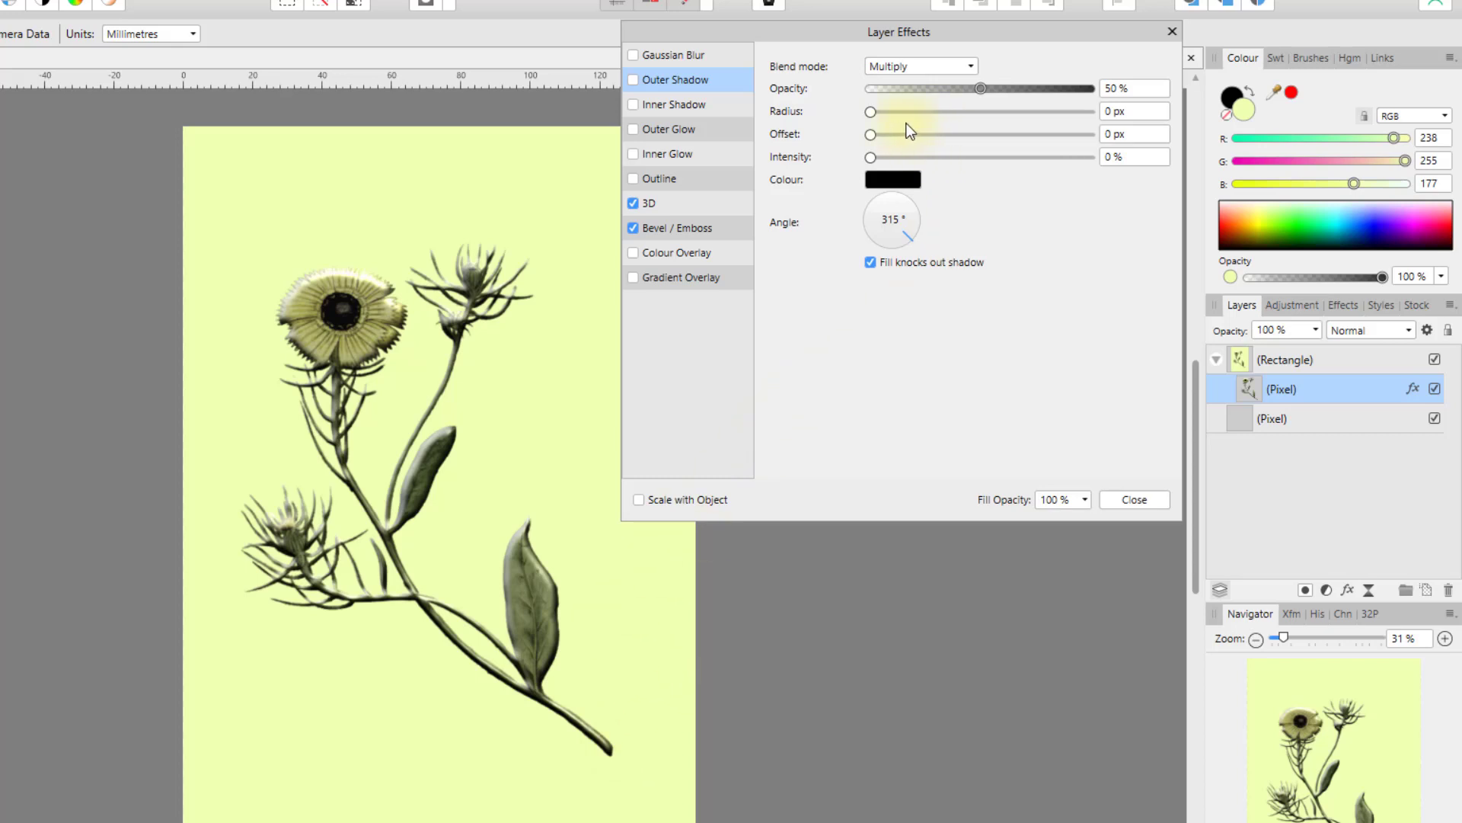
drag(870, 112, 1041, 135)
drag(882, 158, 1070, 115)
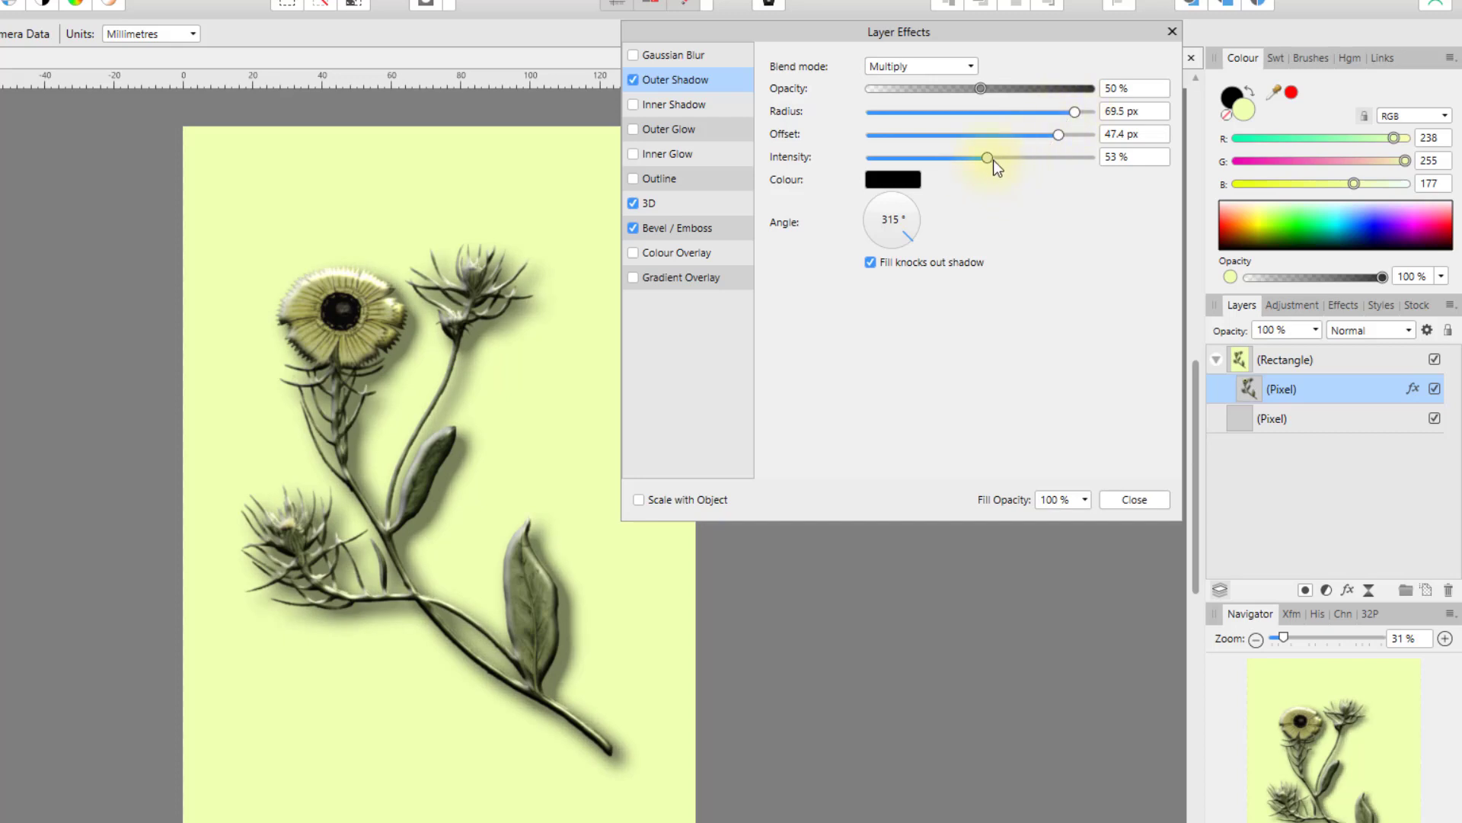
drag(993, 160, 939, 167)
drag(893, 173, 886, 169)
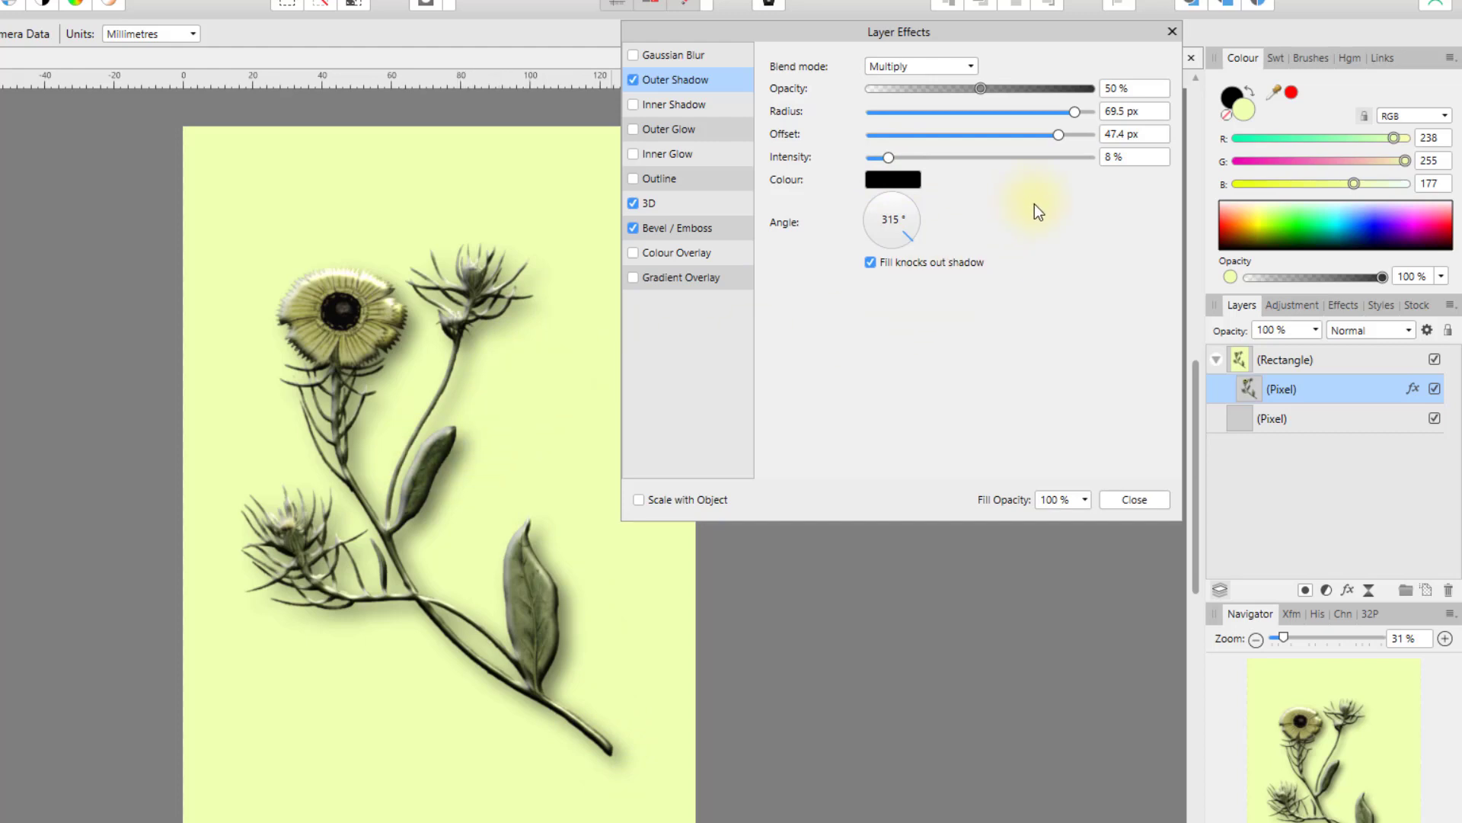
drag(1062, 135, 1077, 162)
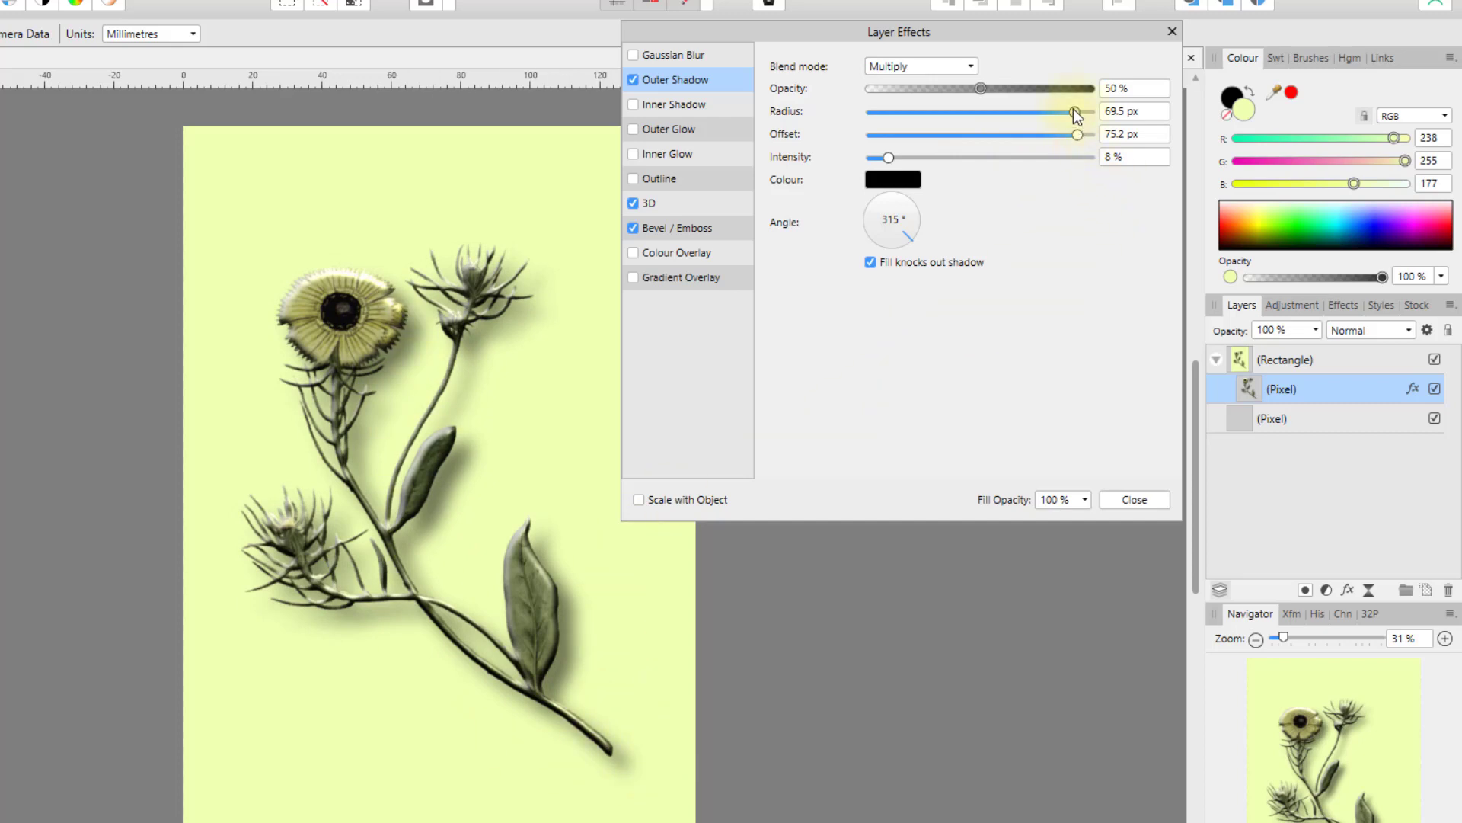
drag(1074, 111, 1031, 122)
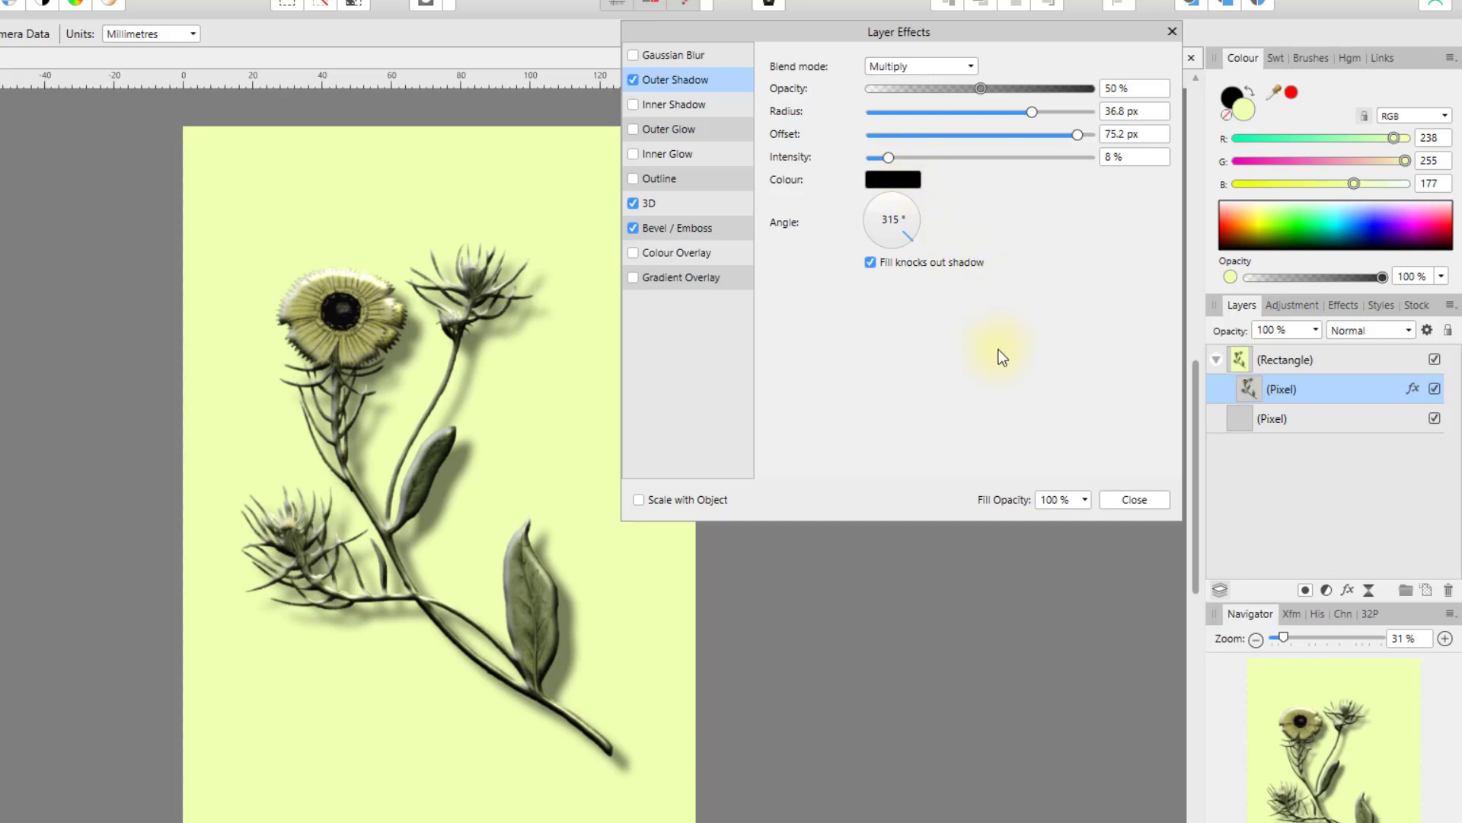
Step: Set the outer shadow's radius to 46.3 px and its offset to 200 px, and close the Layer Effects dialog
click(1345, 305)
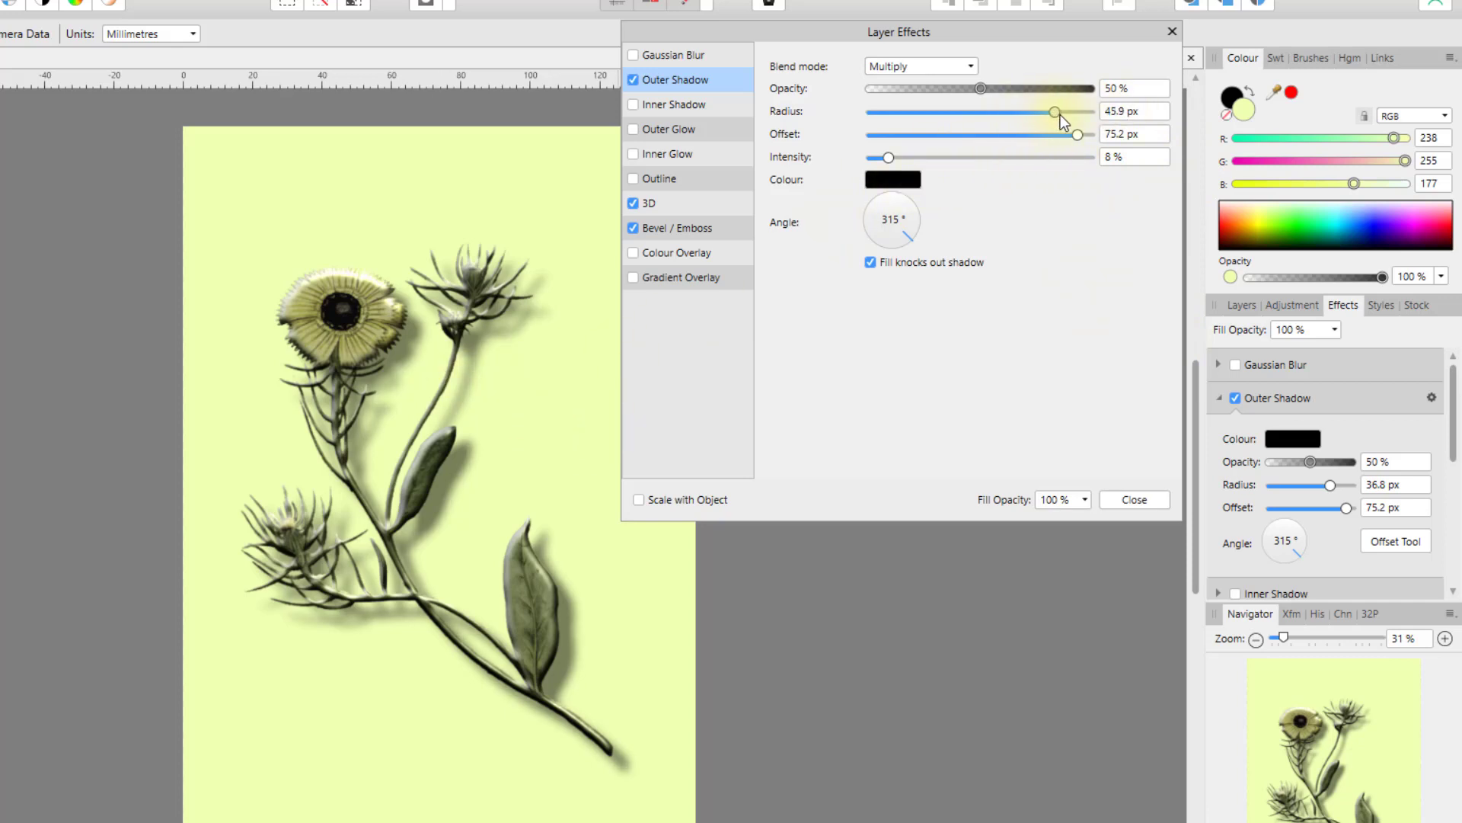
drag(1060, 115, 1100, 138)
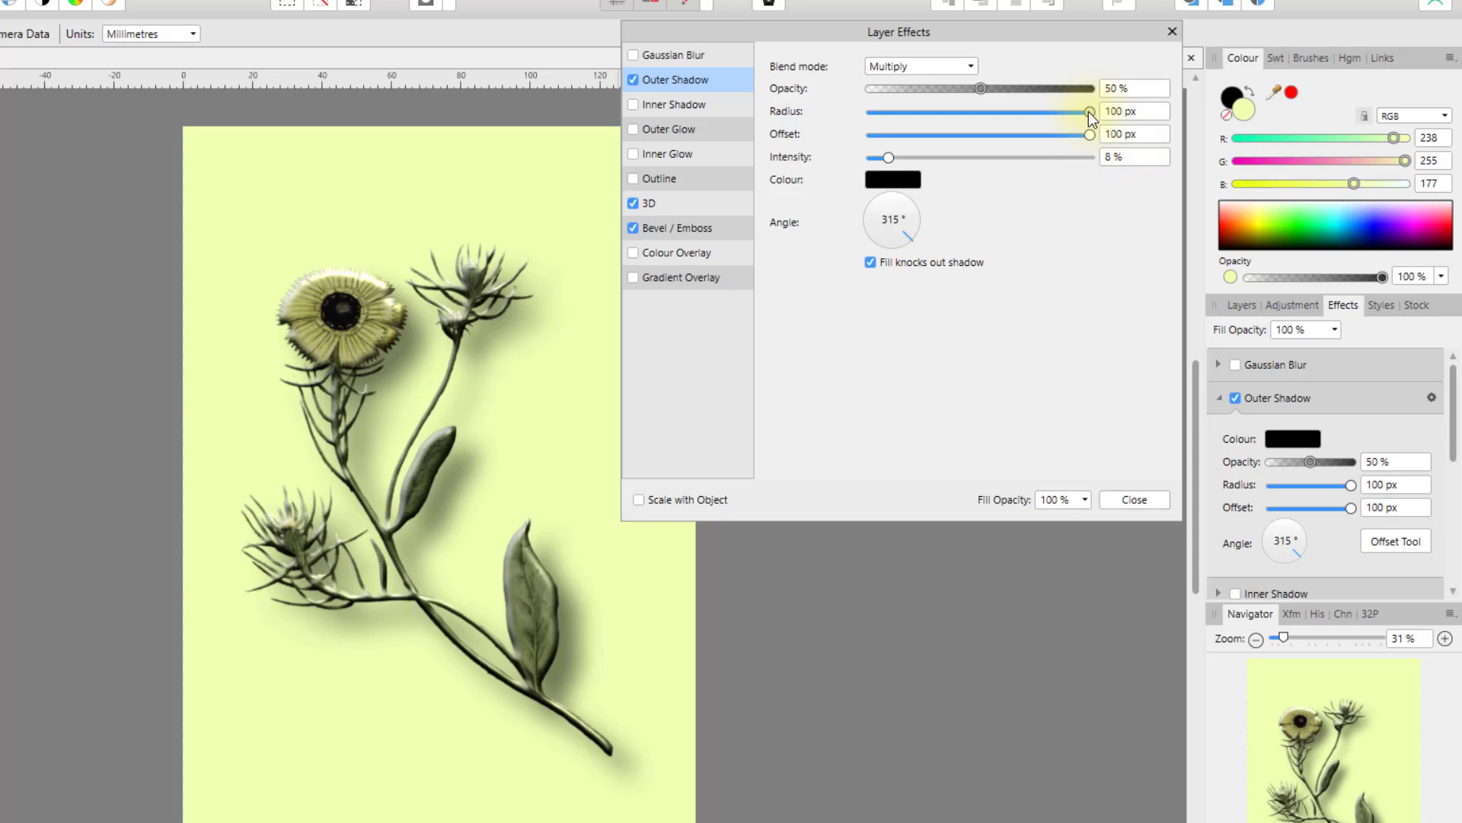
drag(1089, 111, 1057, 113)
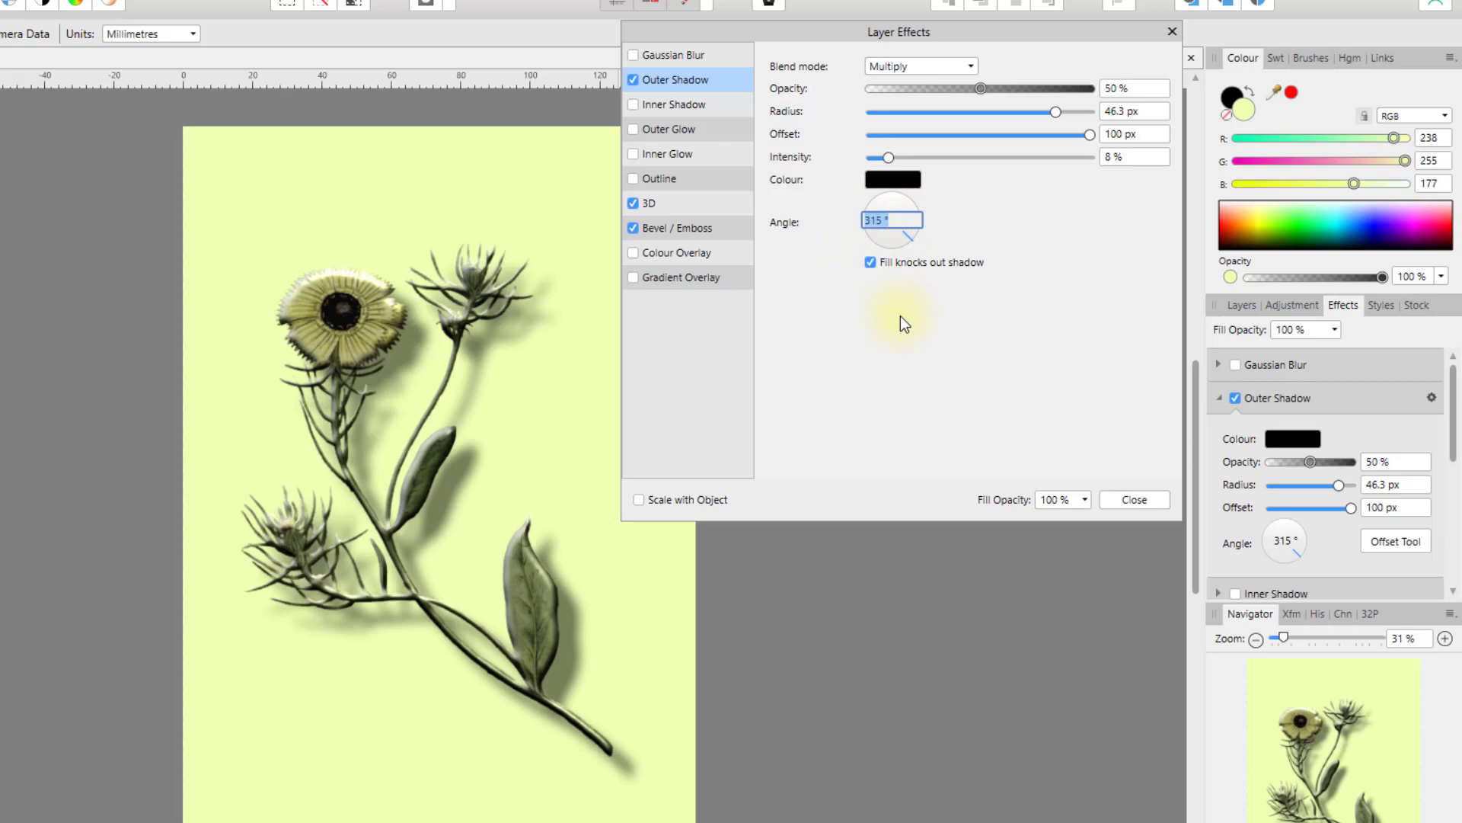
click(978, 209)
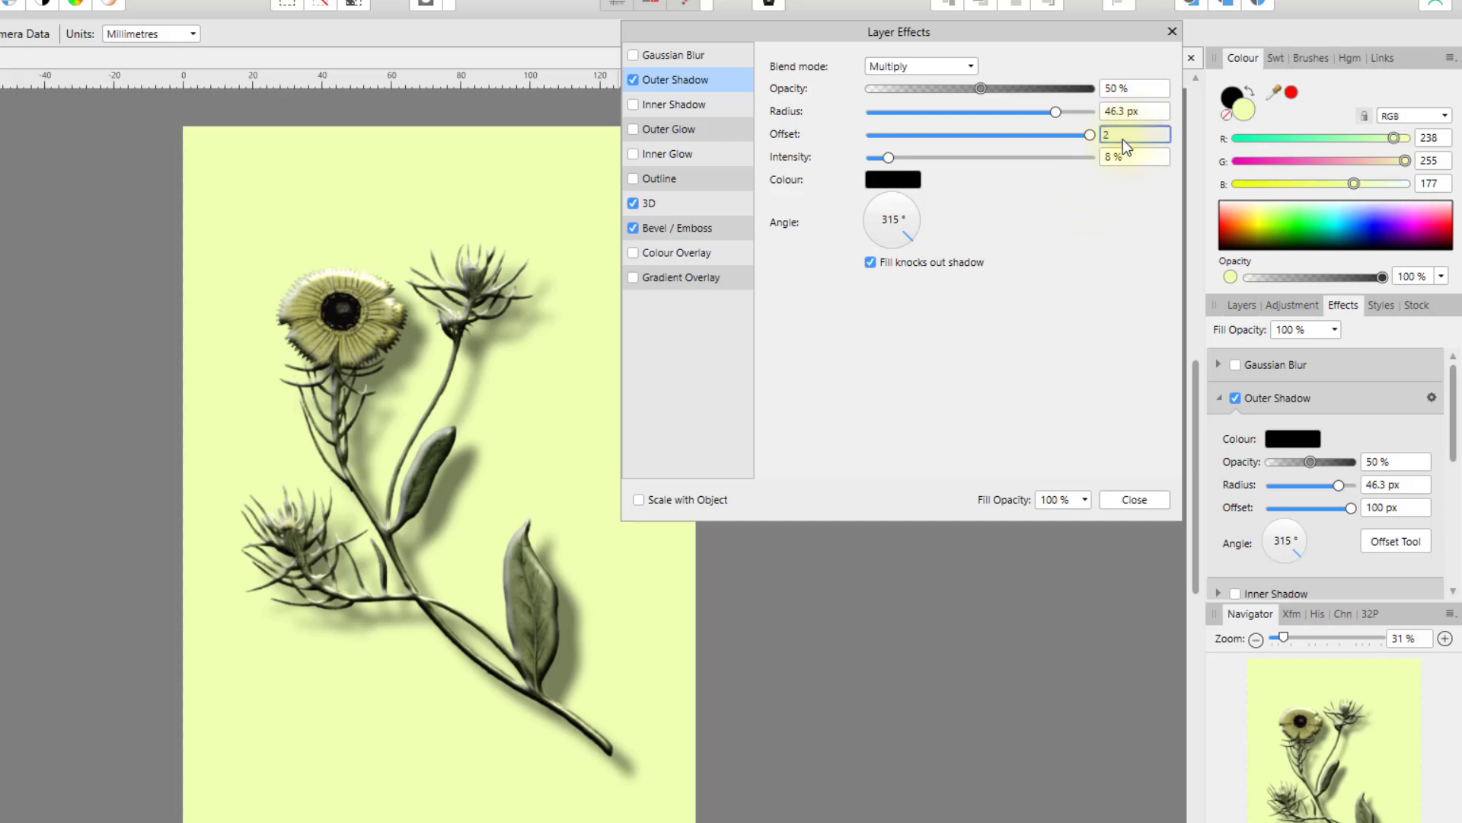
text(200)
key(Return)
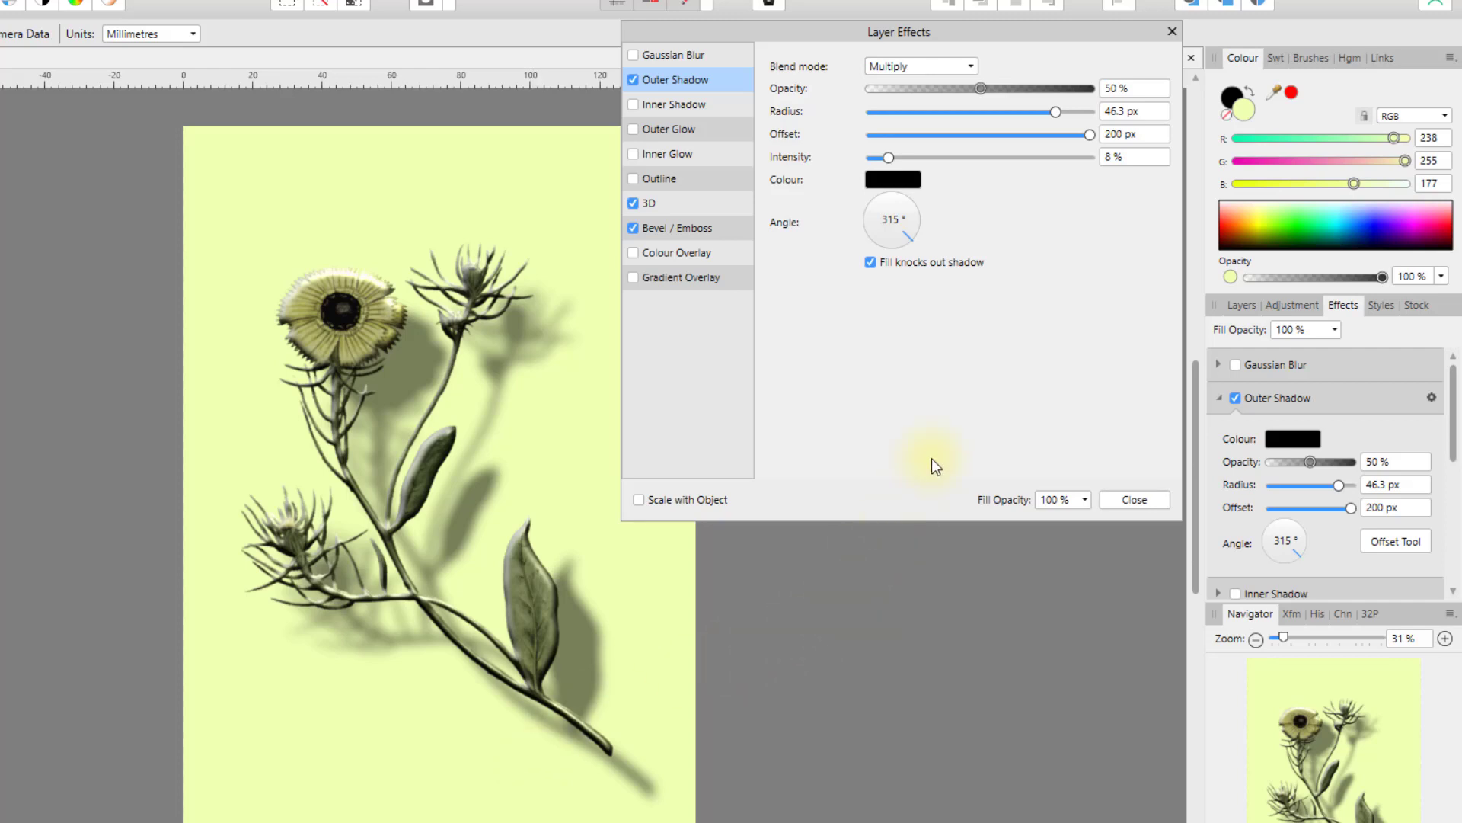
click(1173, 32)
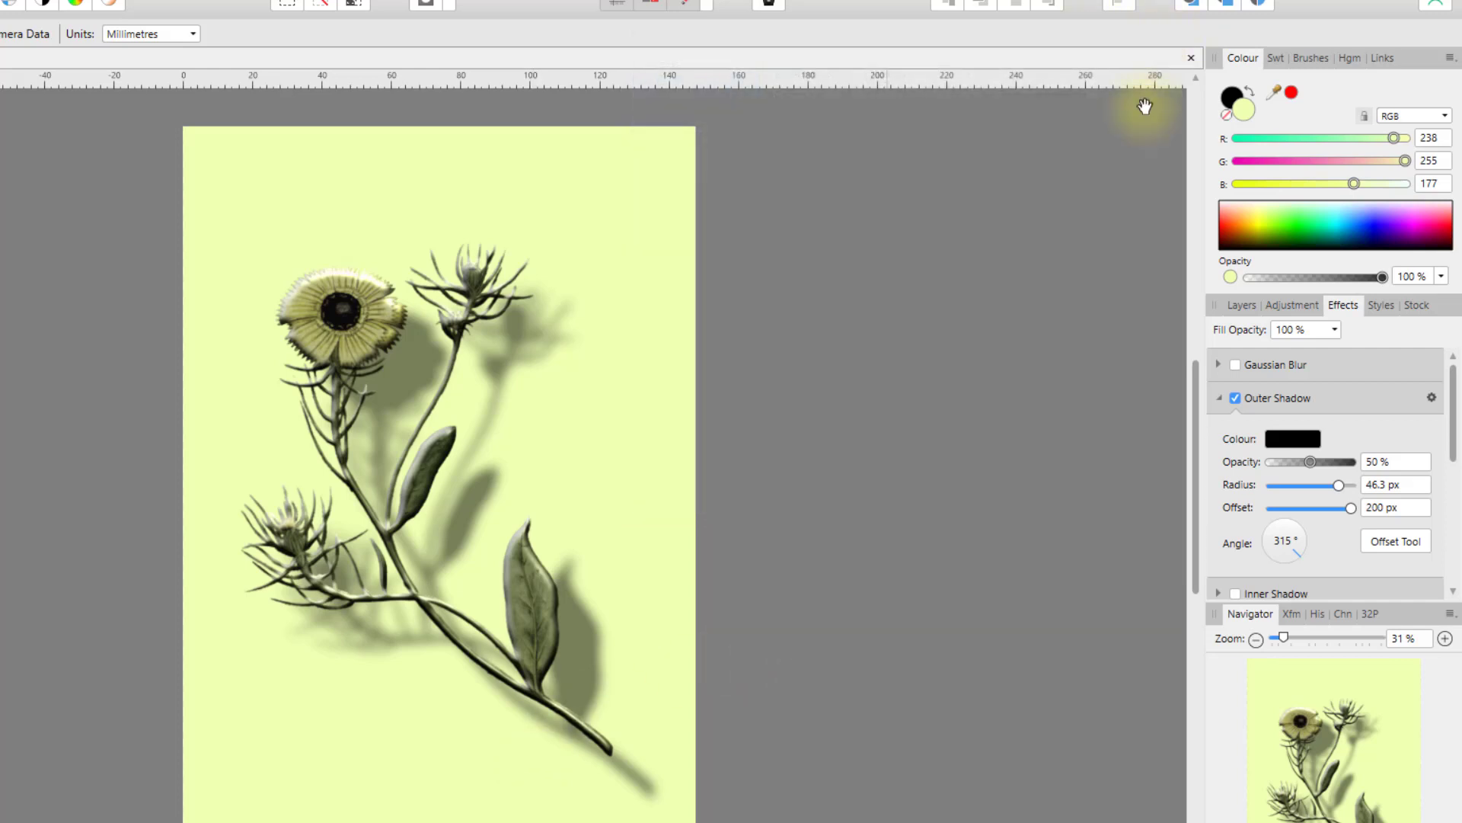
Step: Reposition the flower's outer shadow on the canvas with the Offset Tool, to an offset of about 999 px at 49°
click(1400, 546)
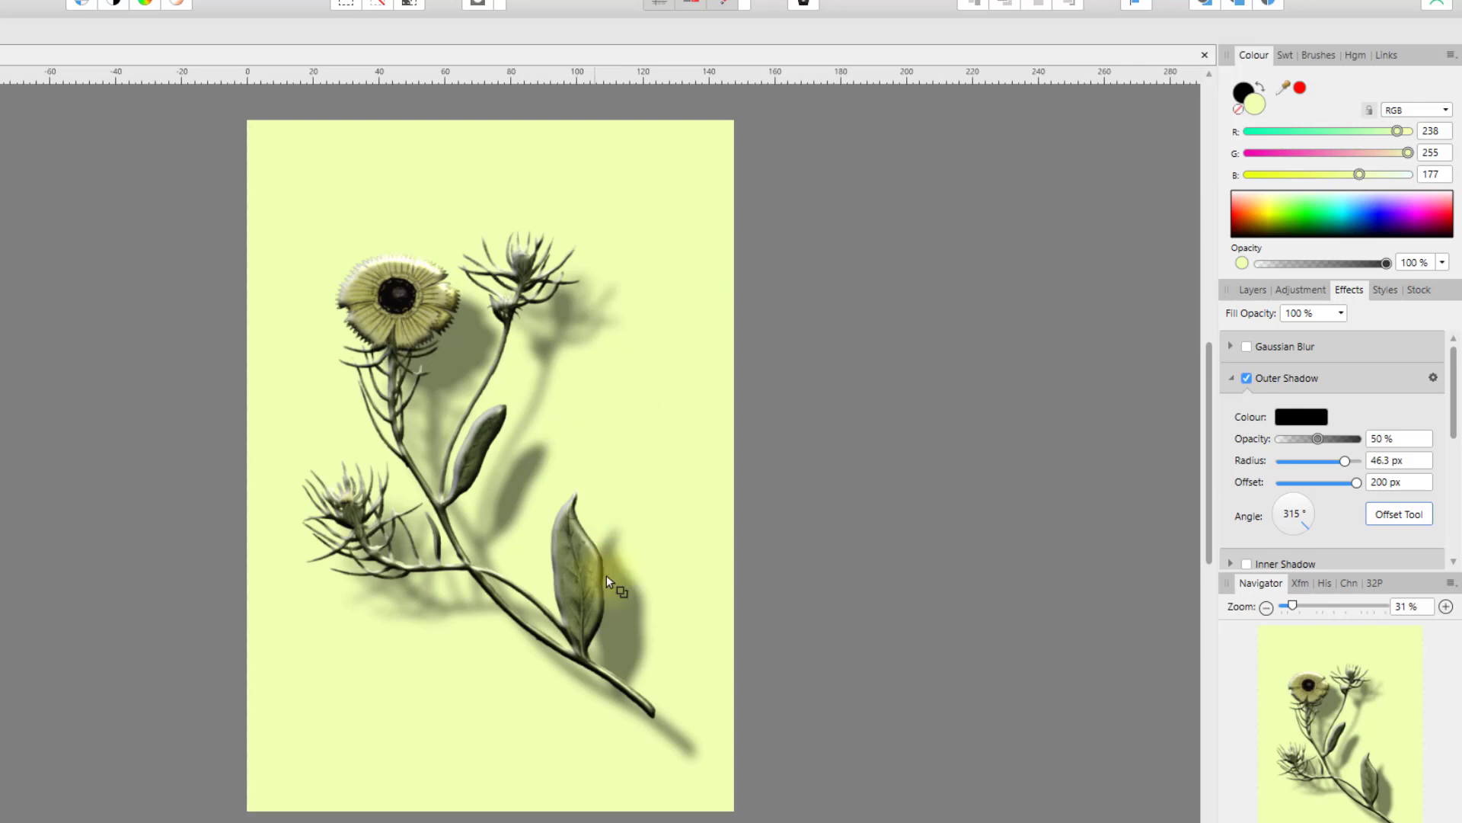
drag(627, 651, 443, 814)
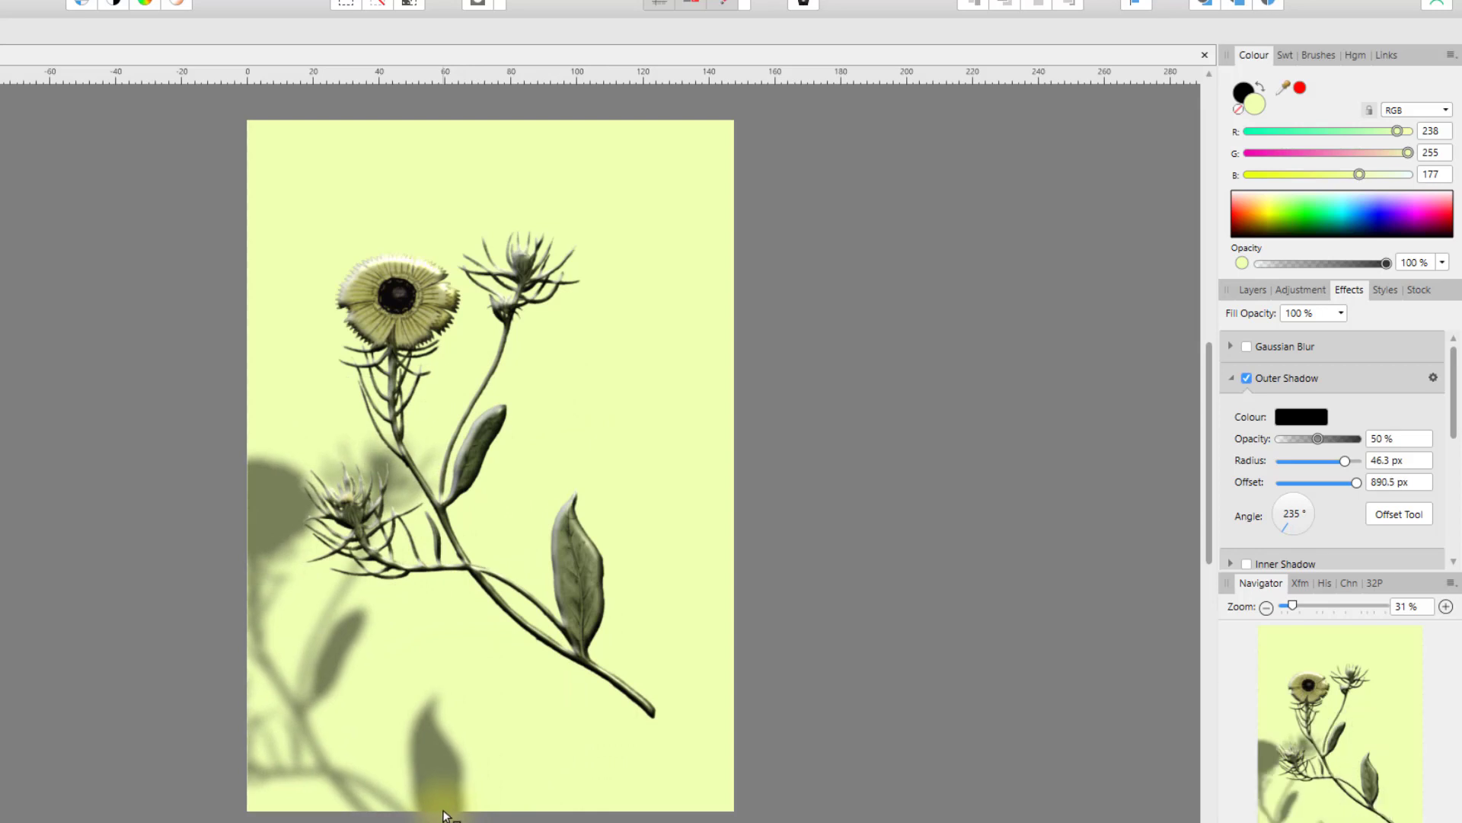
drag(445, 815, 768, 395)
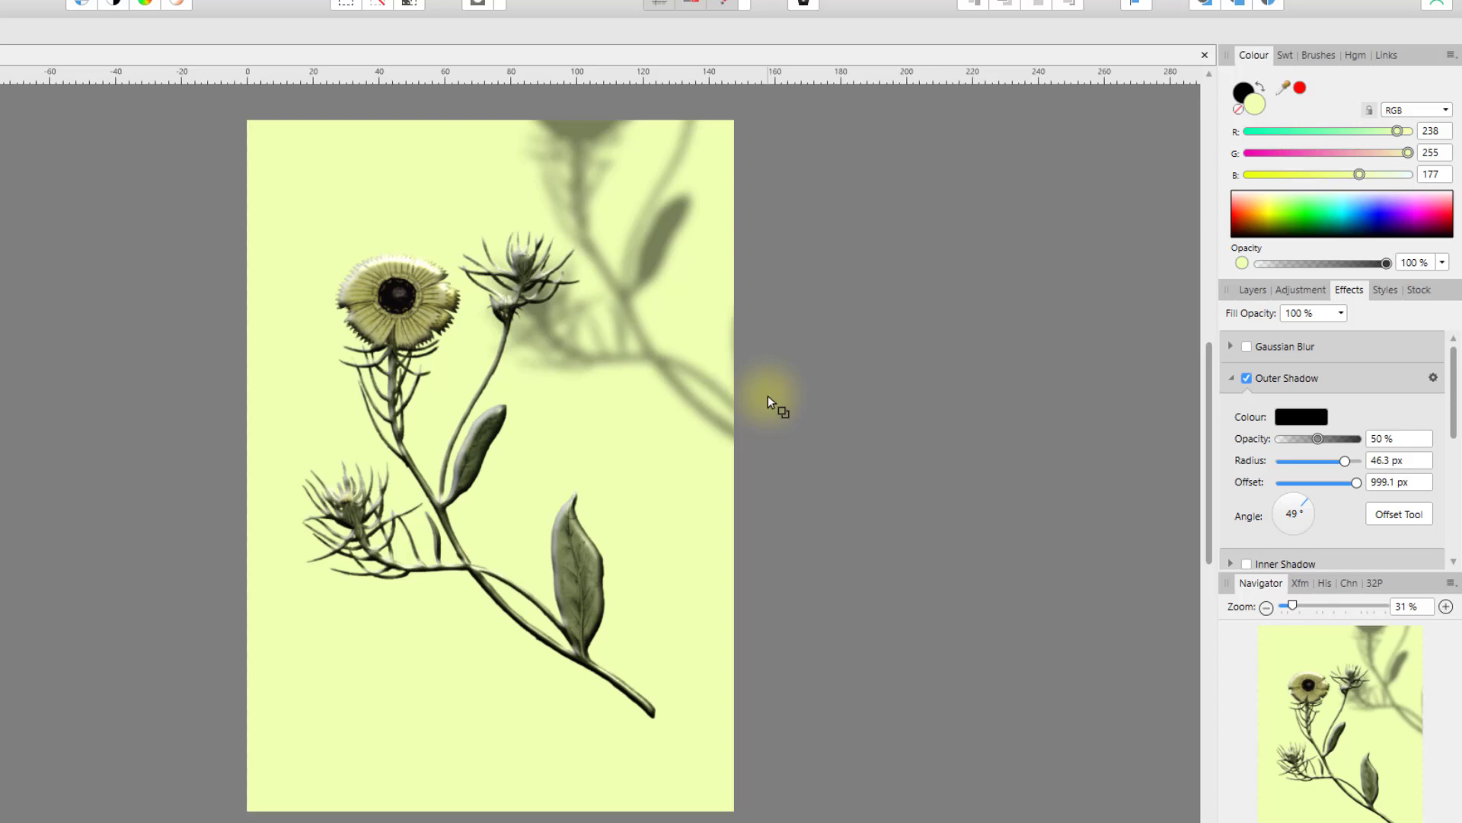
Step: Reposition the flower's outer shadow to an offset of about 281 px at 247° and check its settings in Layer Effects
drag(767, 396, 553, 676)
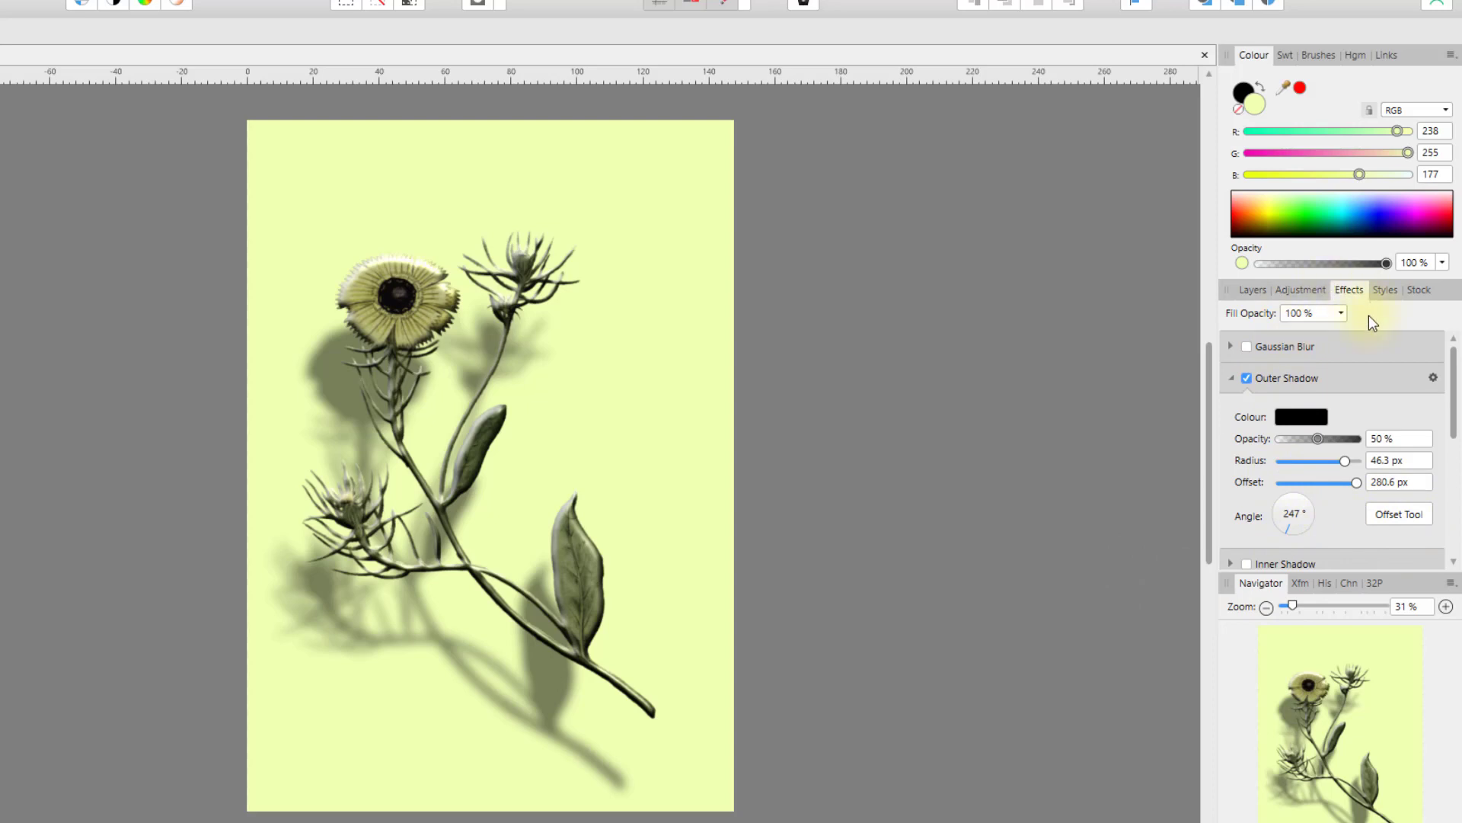
click(1247, 288)
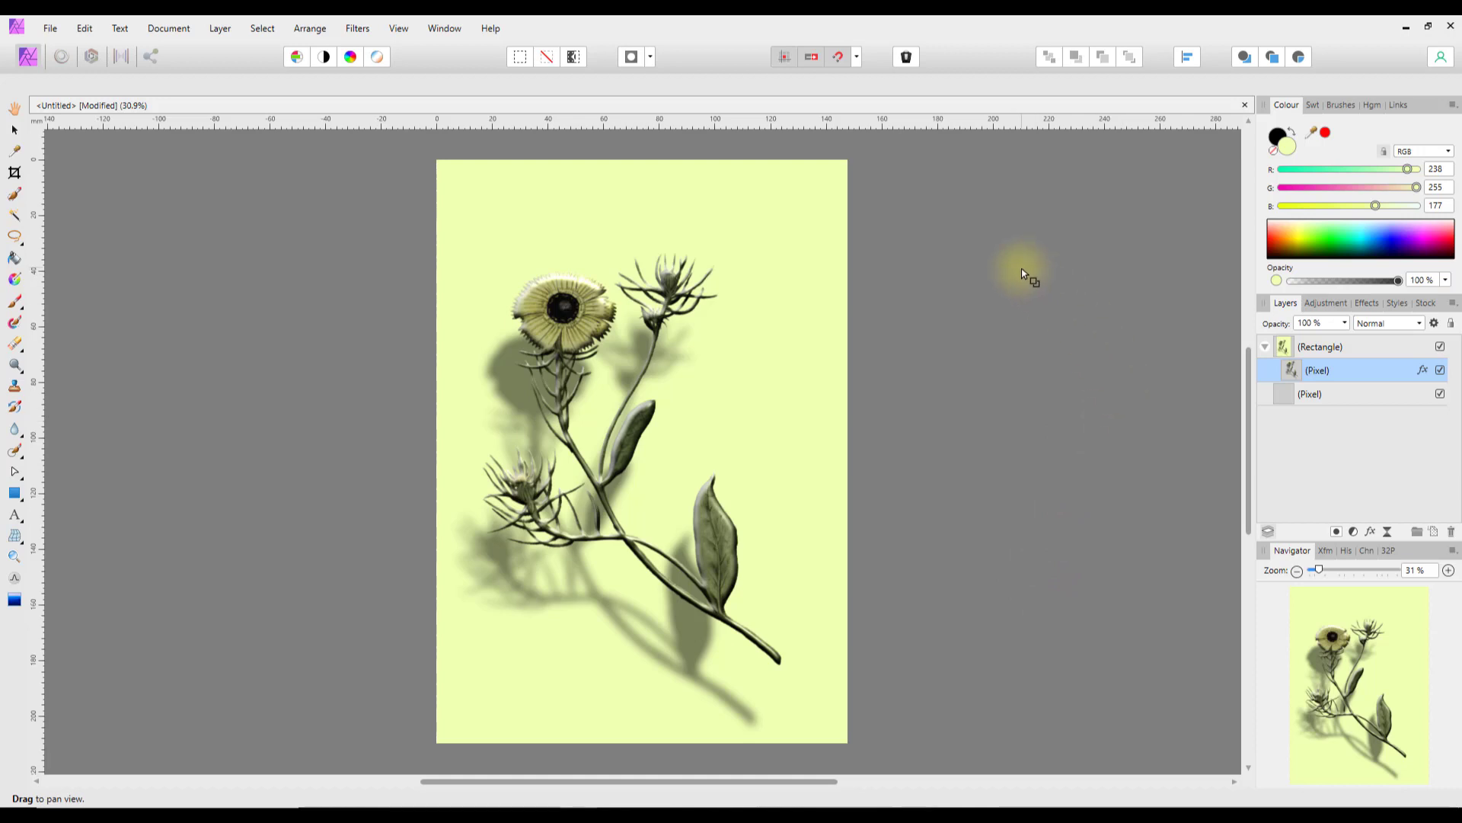
click(1371, 531)
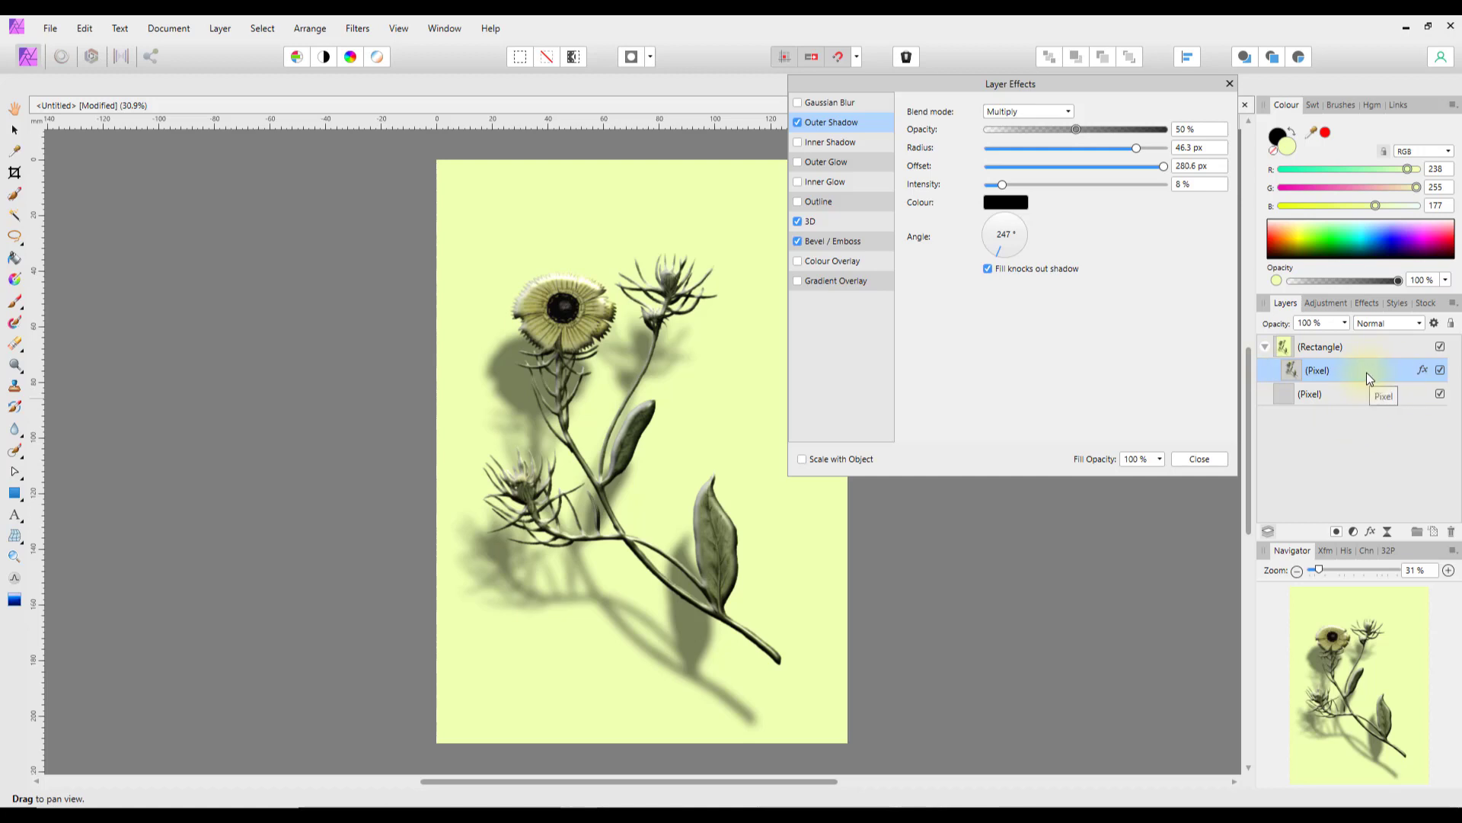
click(1232, 84)
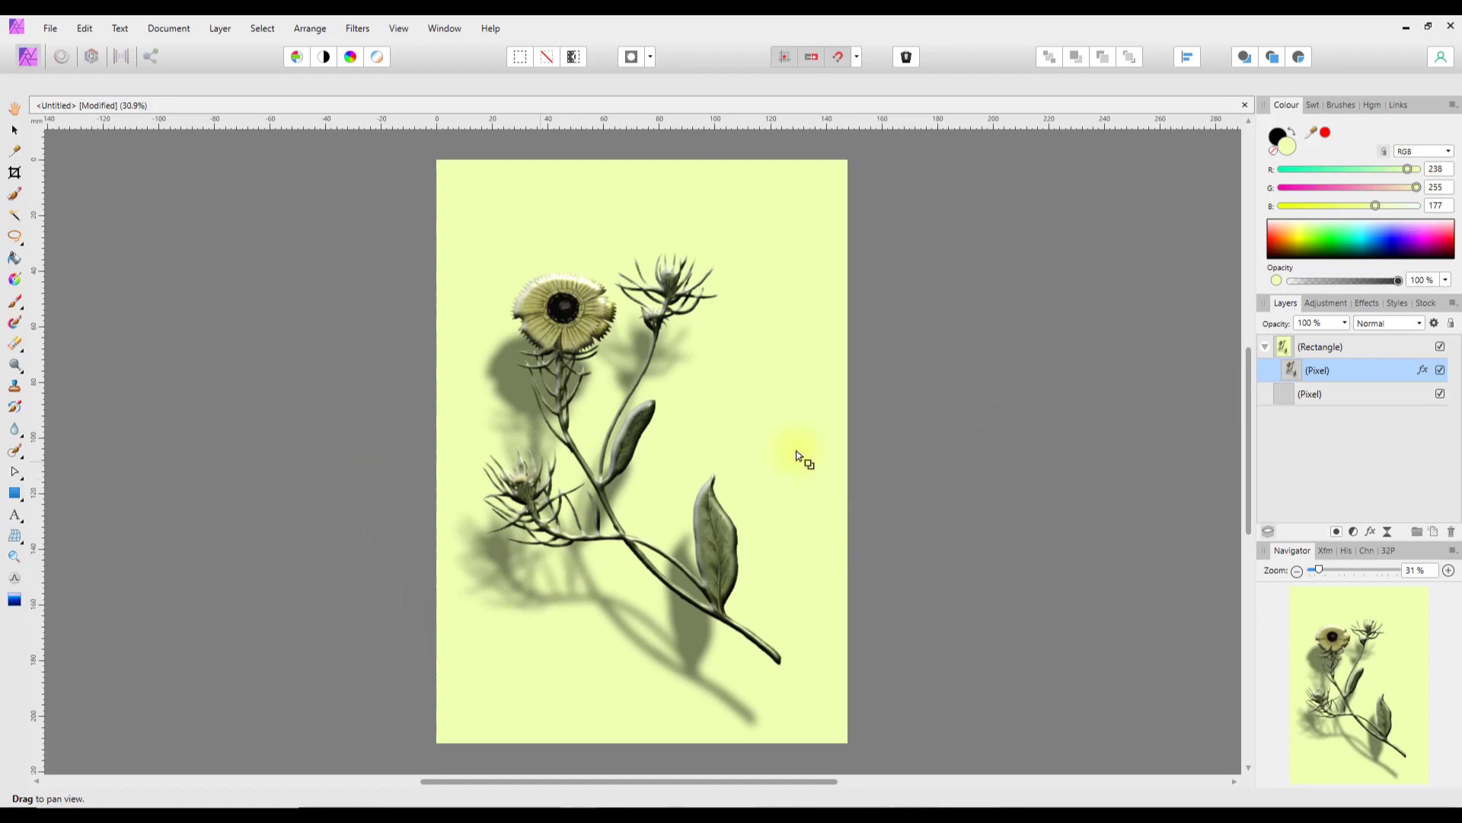
Step: Compare the flower with its 3D, Bevel / Emboss and Outer Shadow effects disabled and re-enabled, and close the Layer Effects dialog
click(1423, 370)
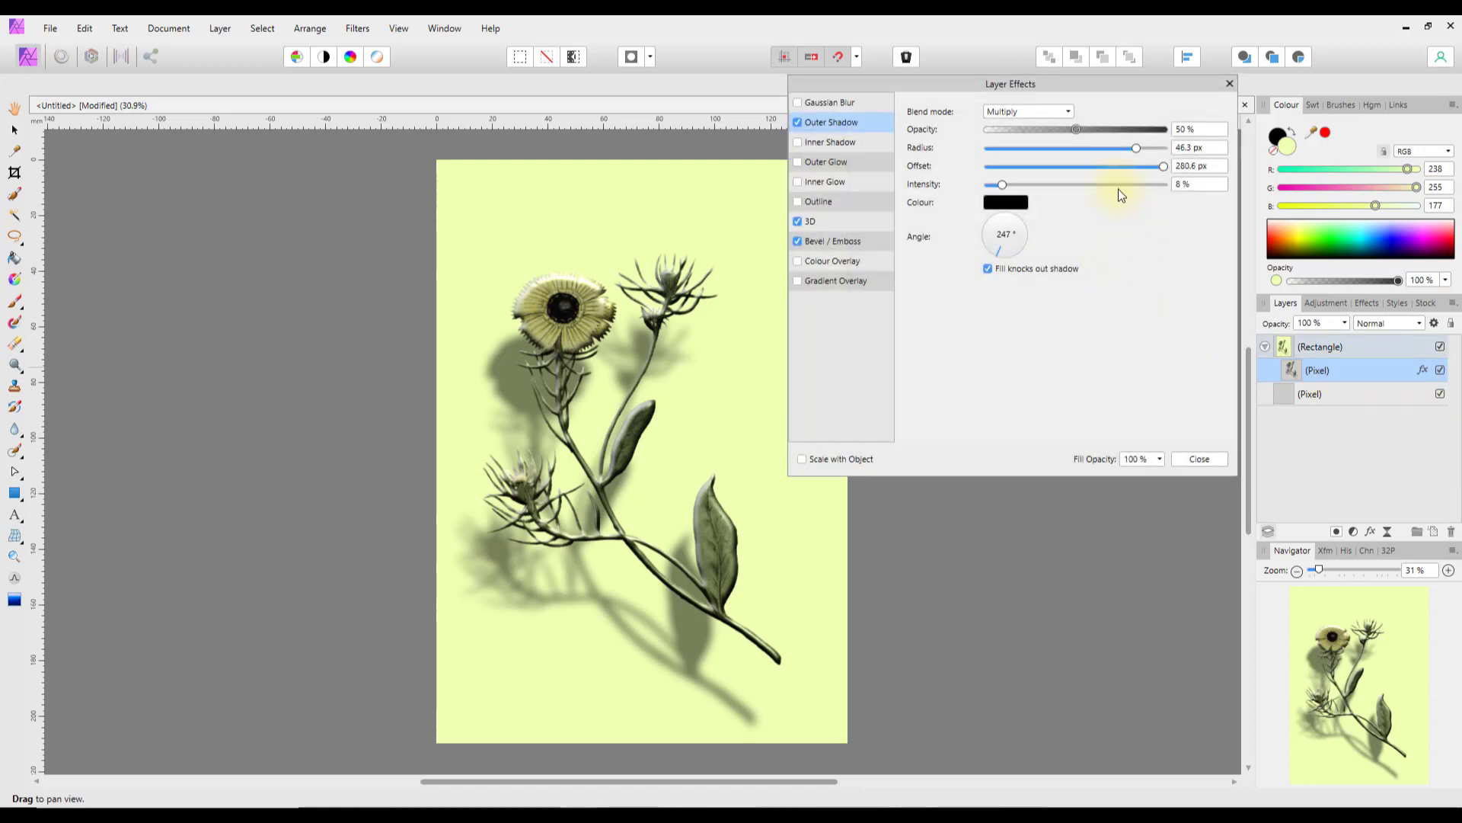
click(798, 222)
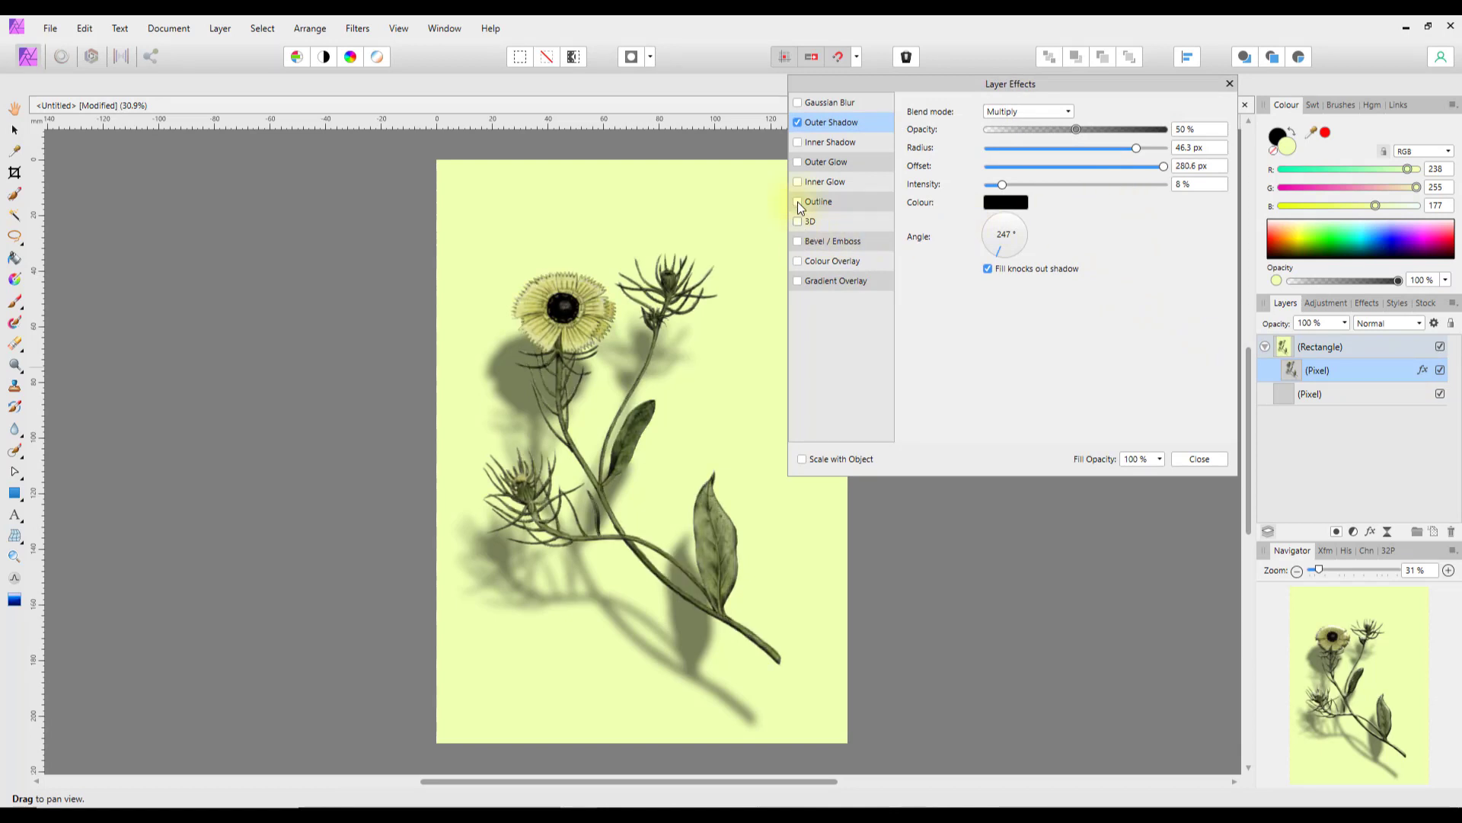
click(797, 122)
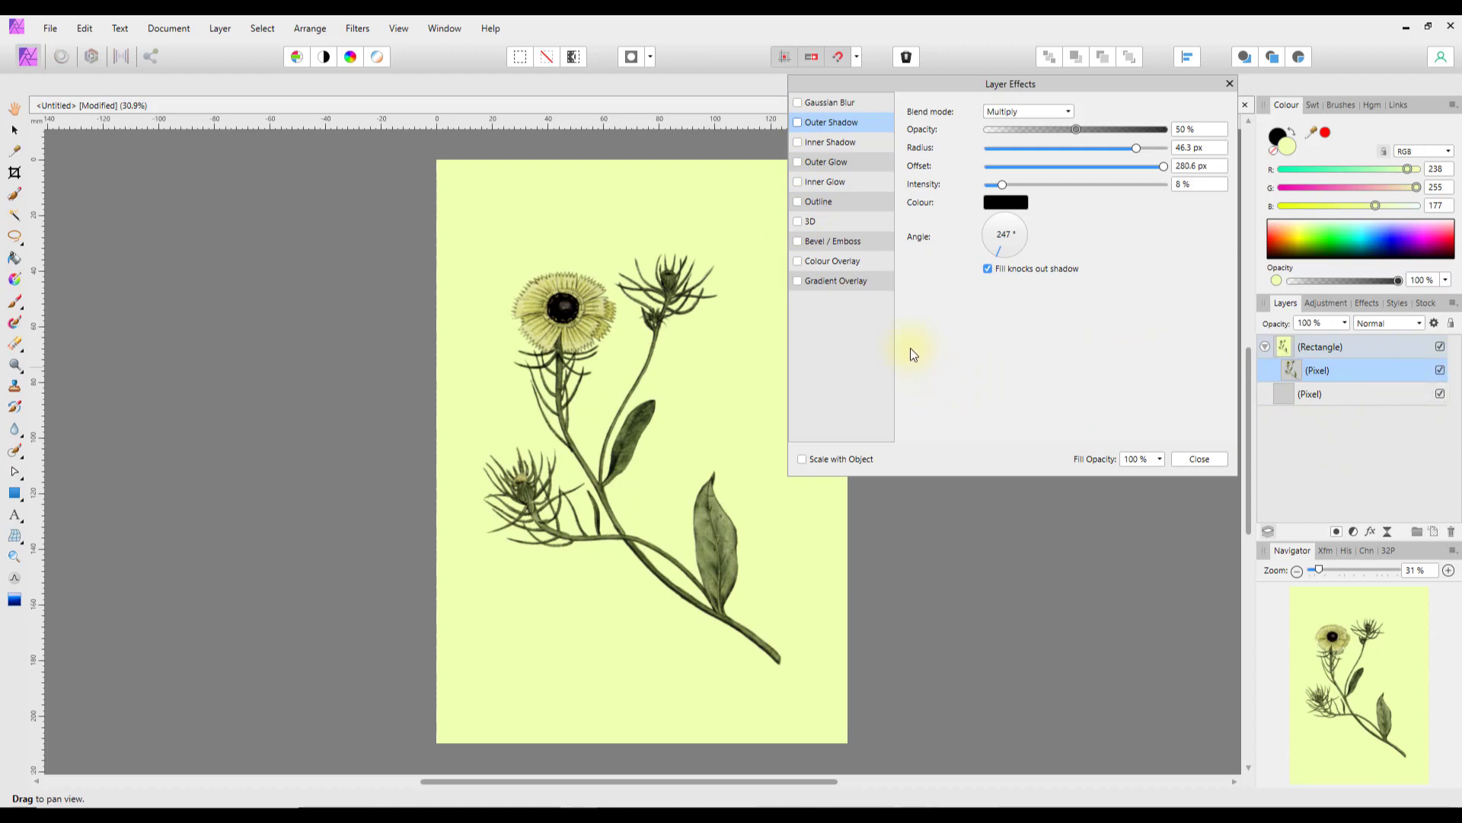
click(797, 221)
click(797, 240)
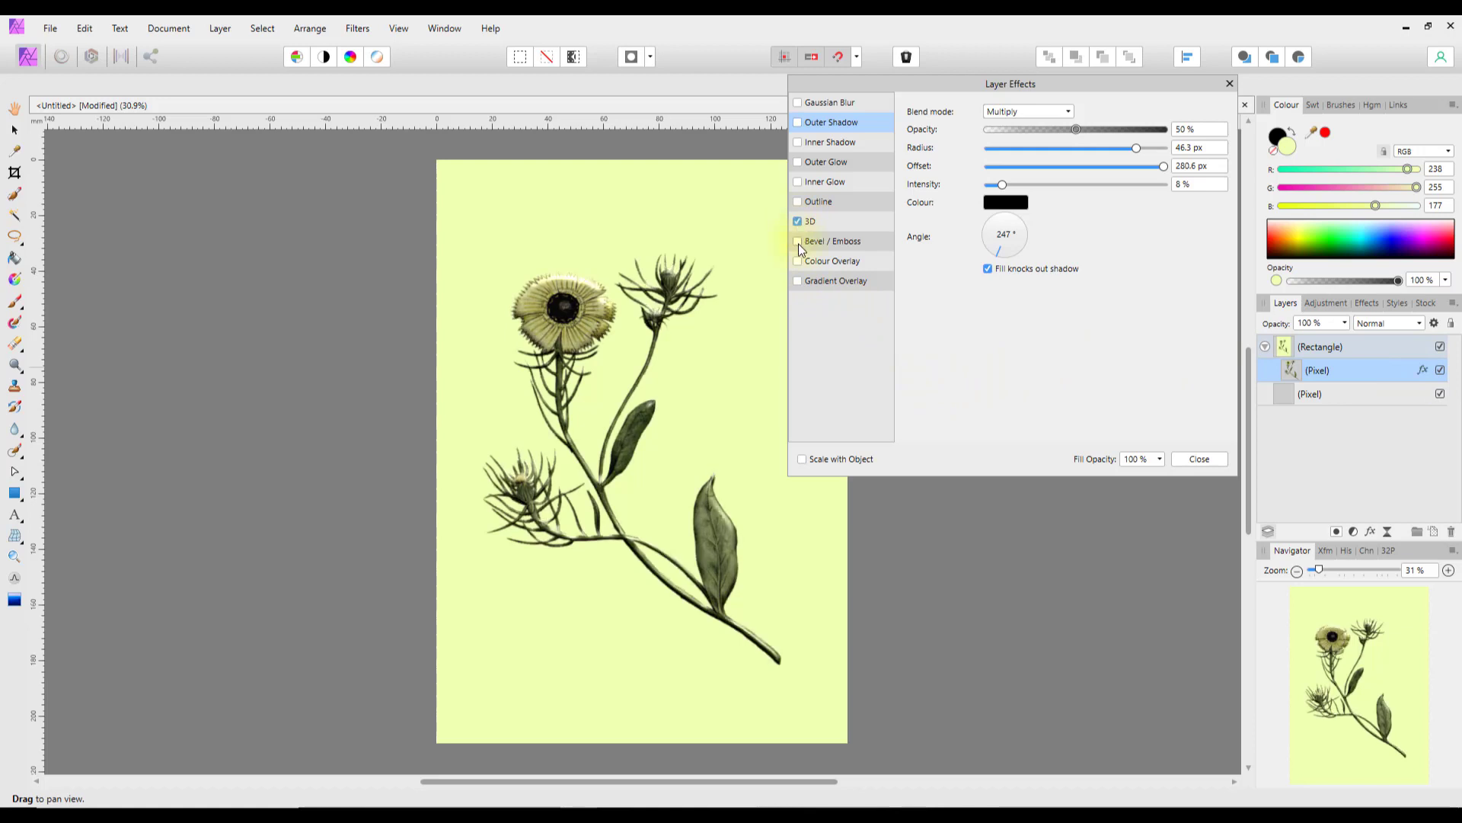
click(799, 122)
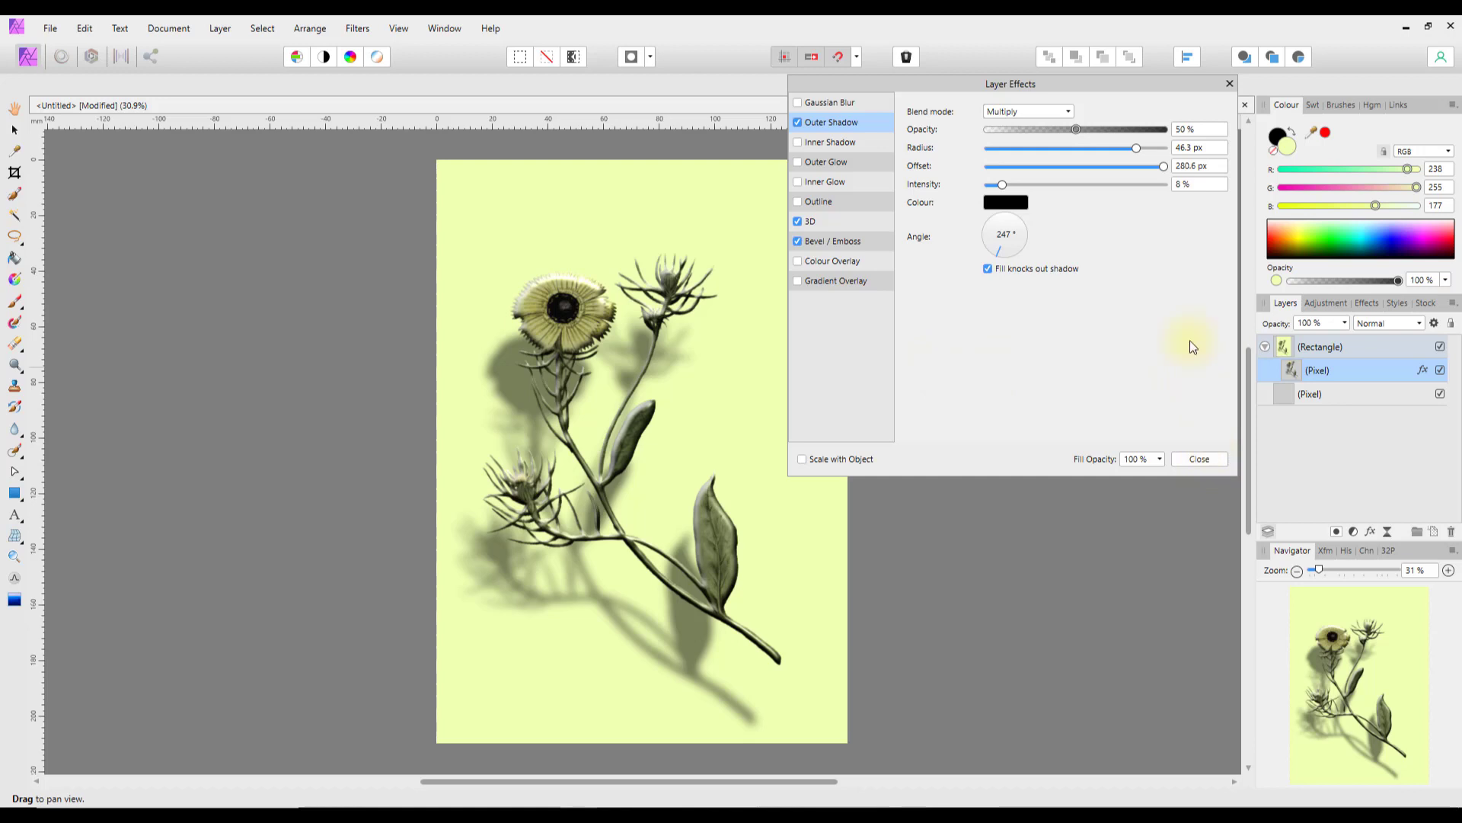
click(1200, 459)
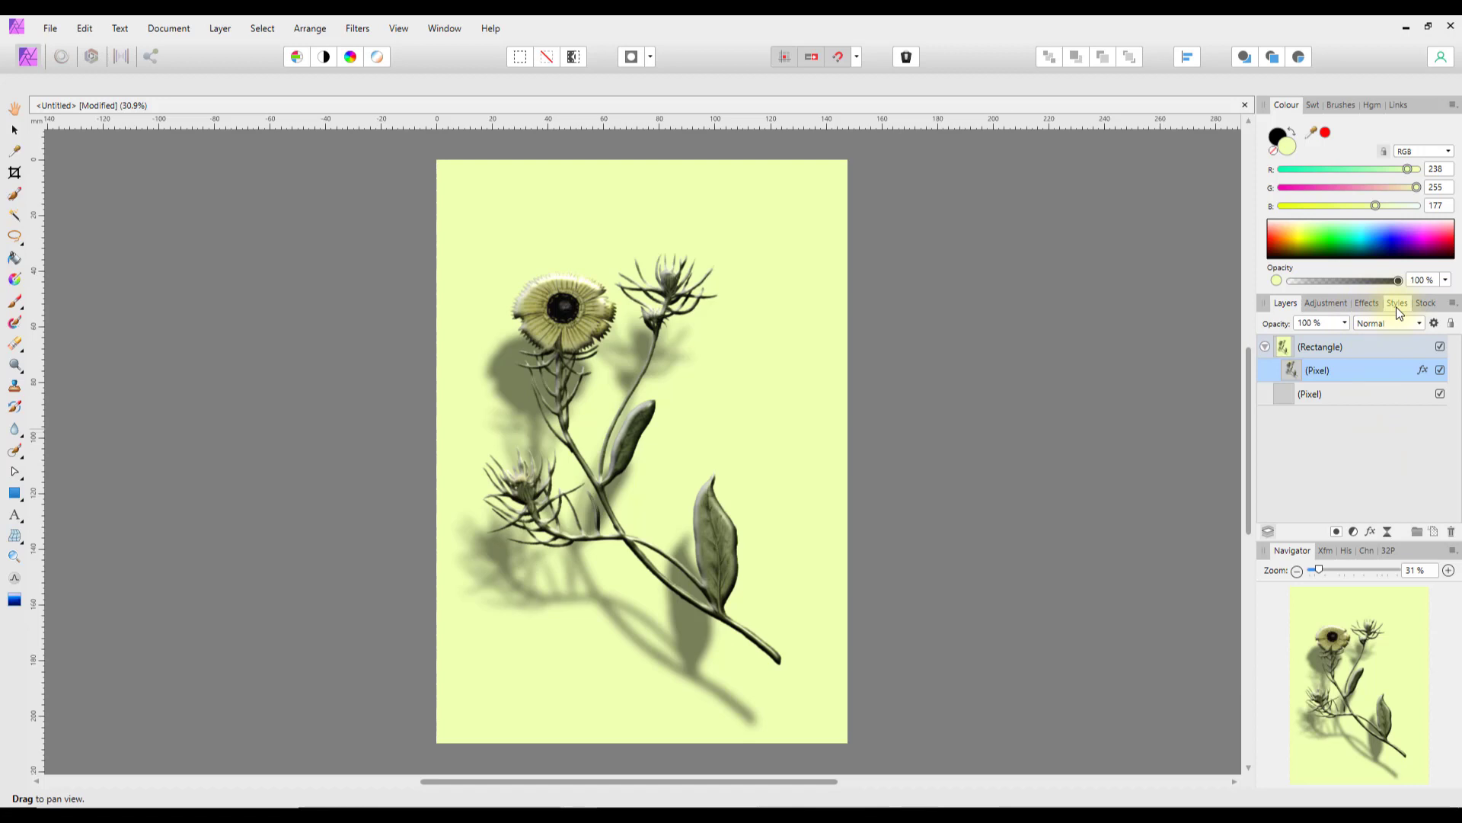
Step: Create a new A5 portrait document, 148 × 210 mm at 300 DPI, with a transparent background
click(50, 32)
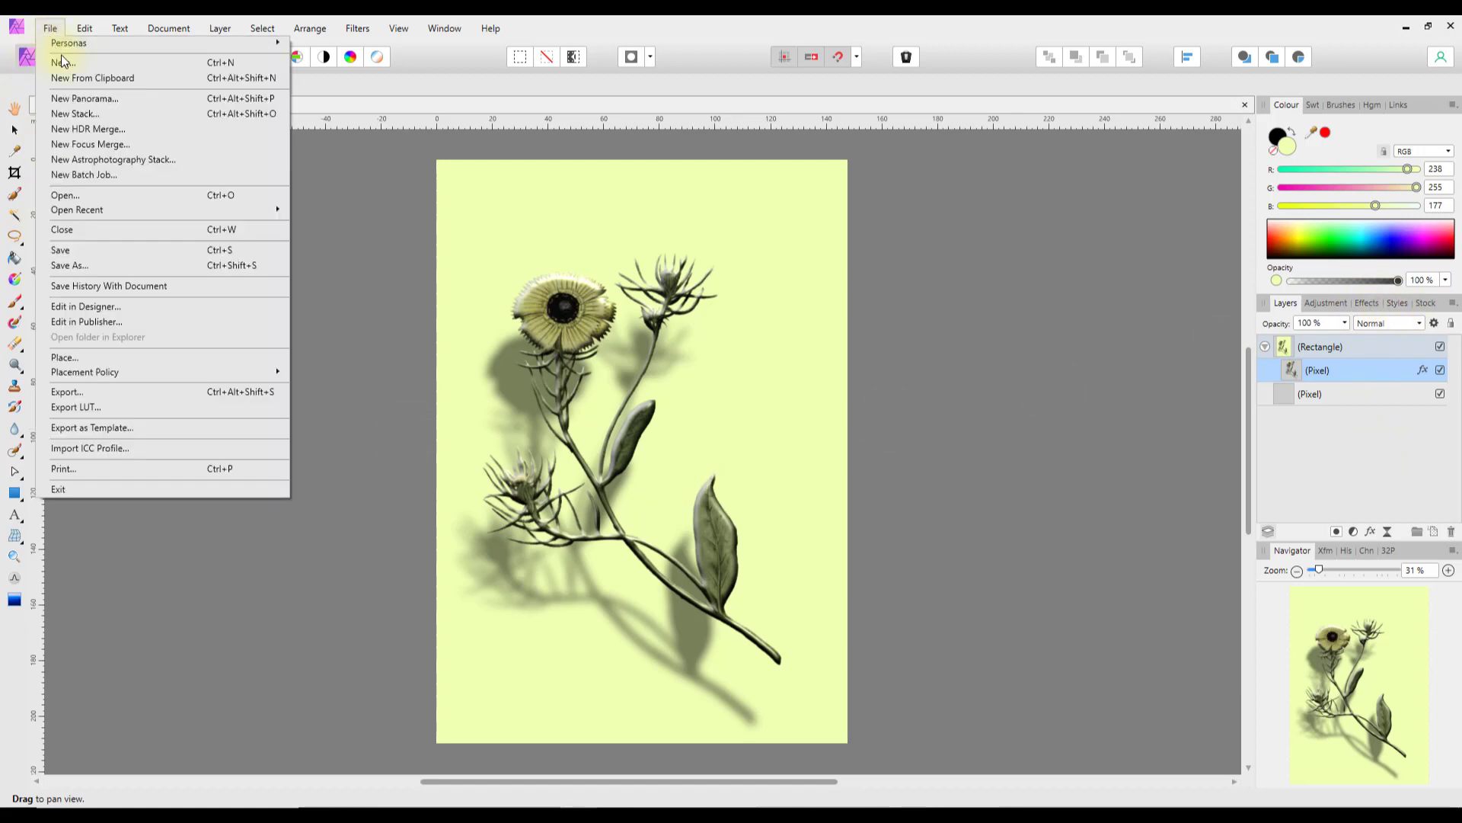
click(62, 63)
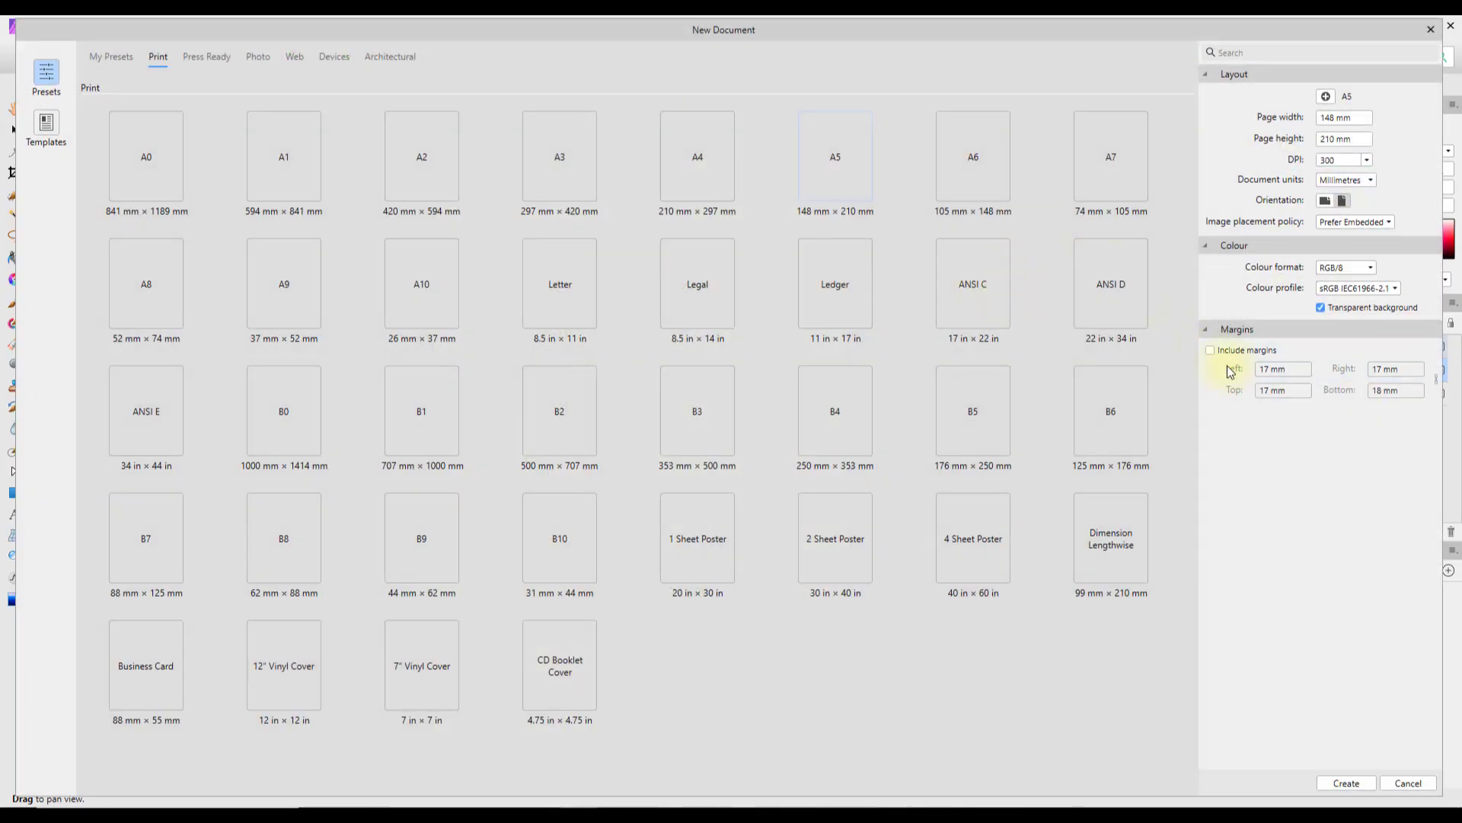
click(1345, 781)
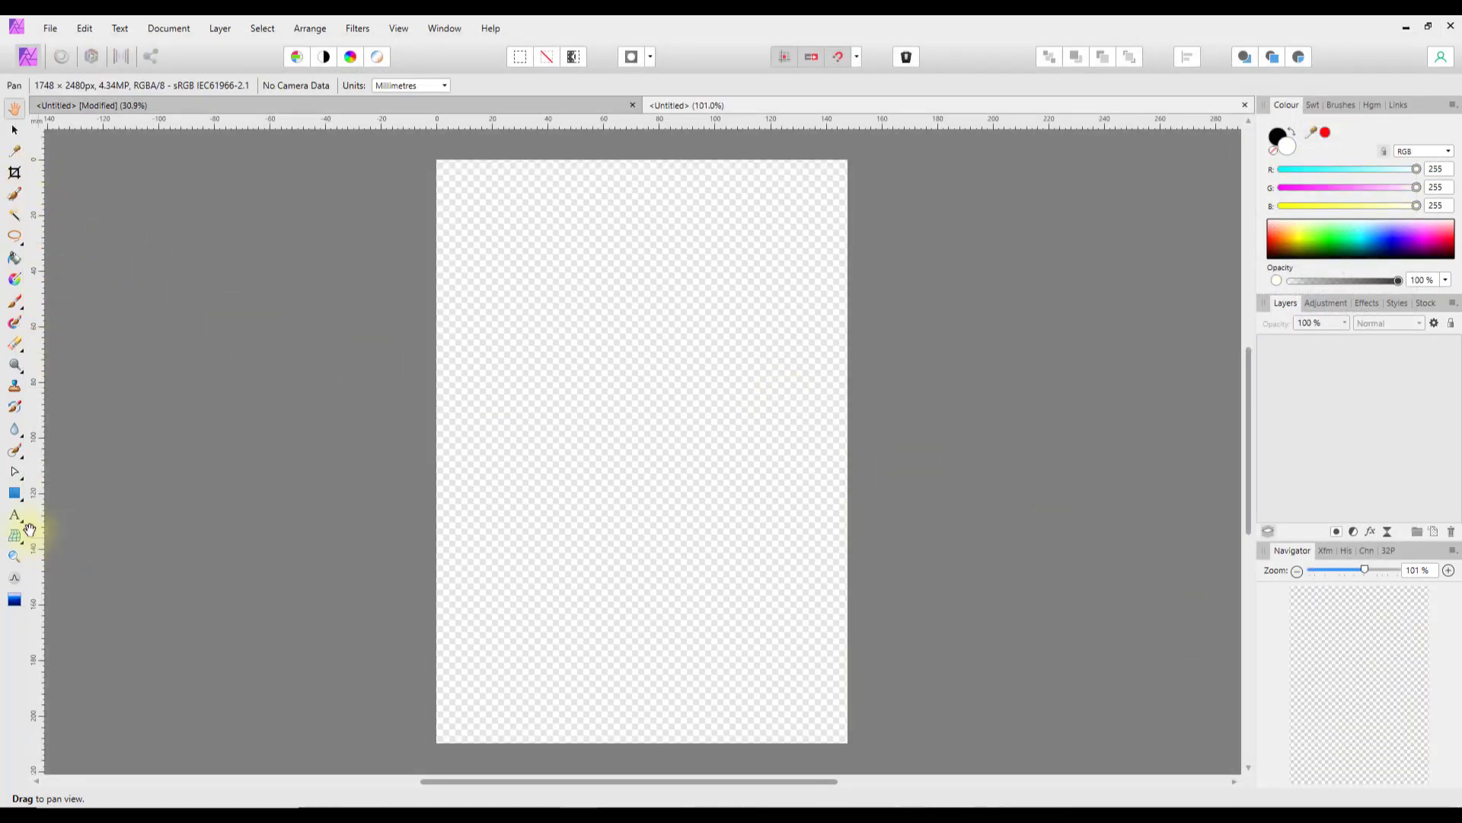
Step: Draw a white rectangle without a stroke that covers the whole page, and deselect it
click(15, 494)
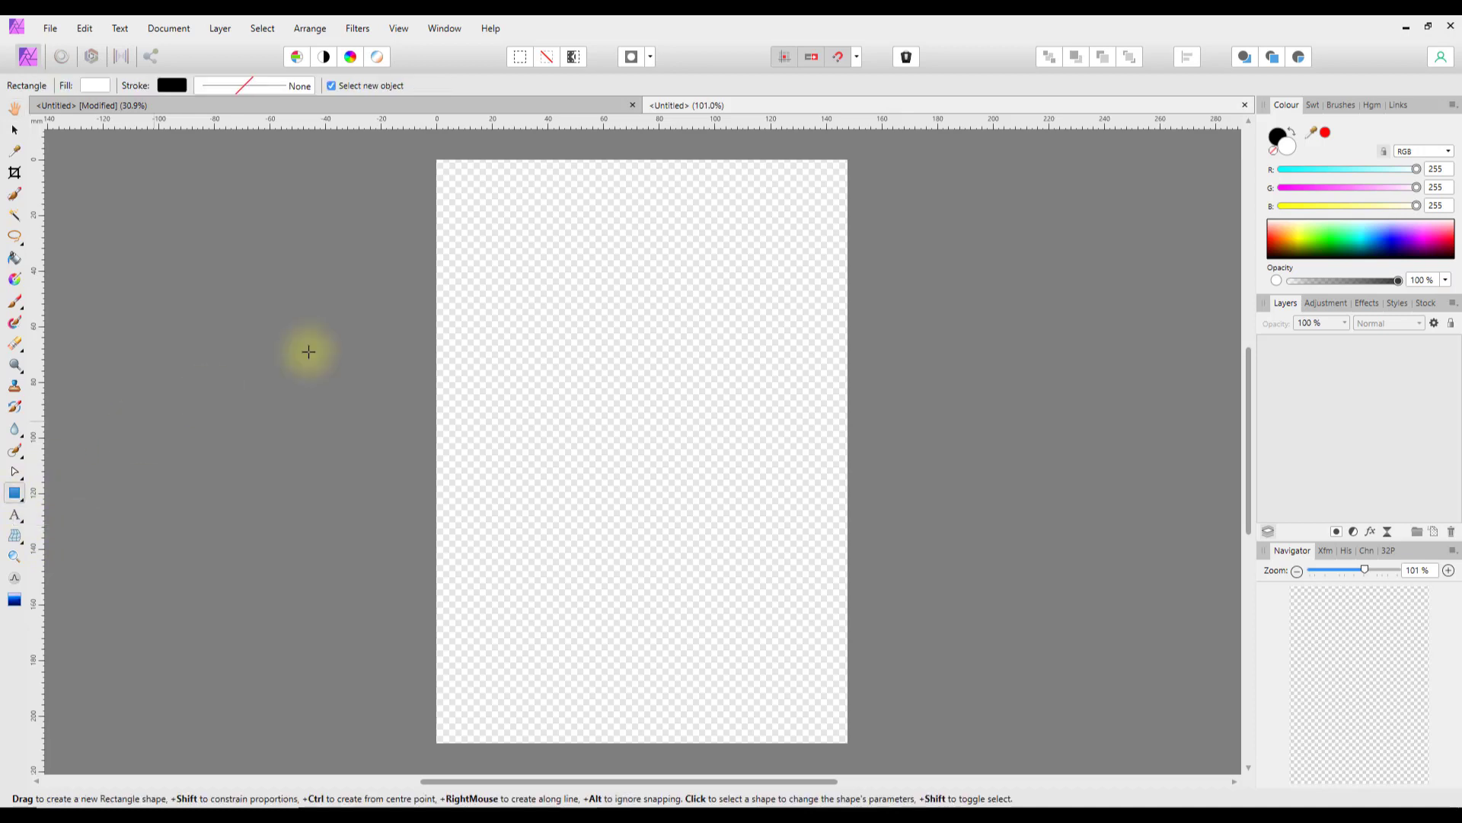
drag(438, 161, 482, 217)
drag(532, 290, 854, 744)
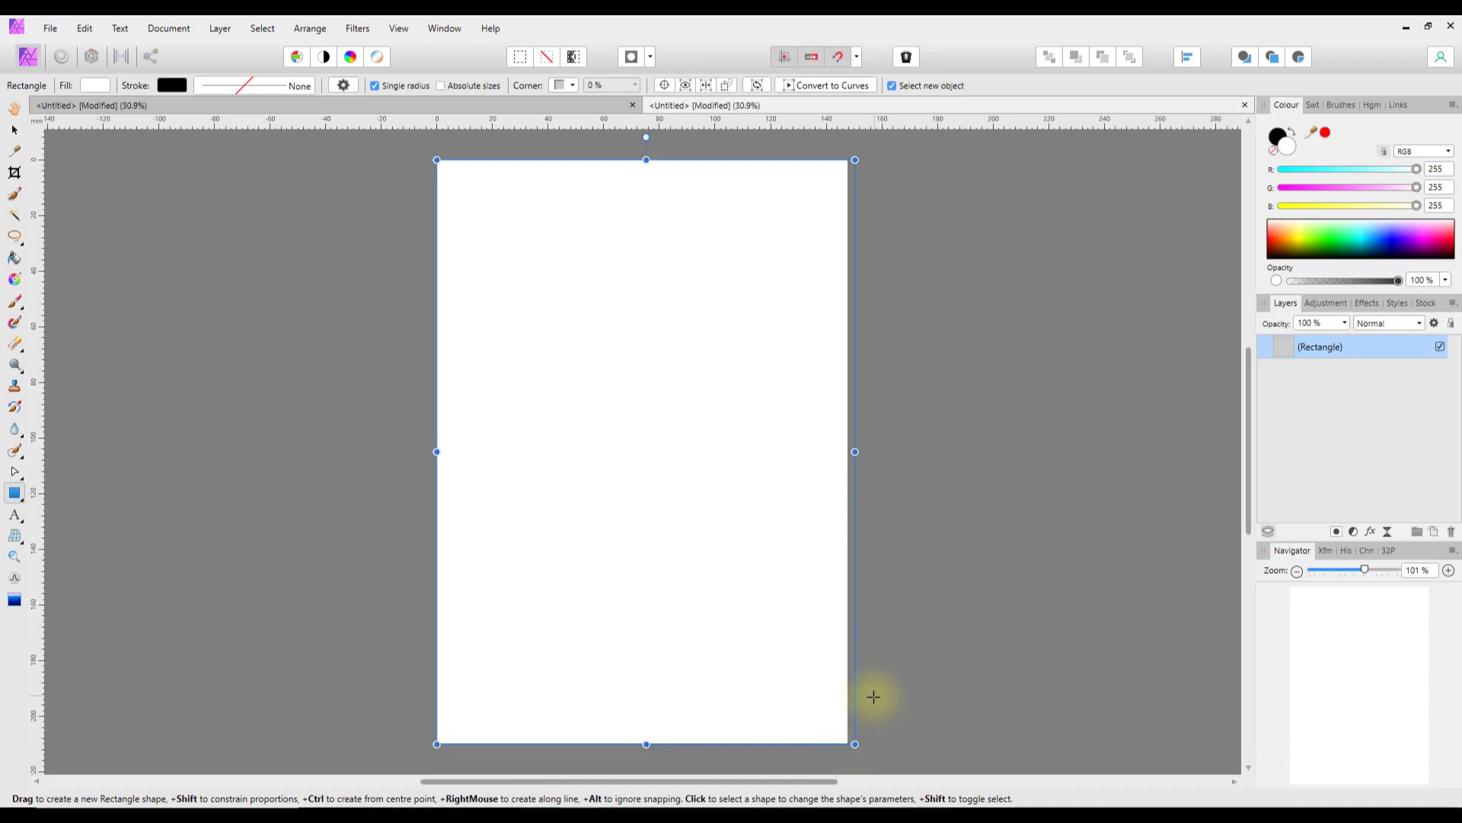
click(972, 400)
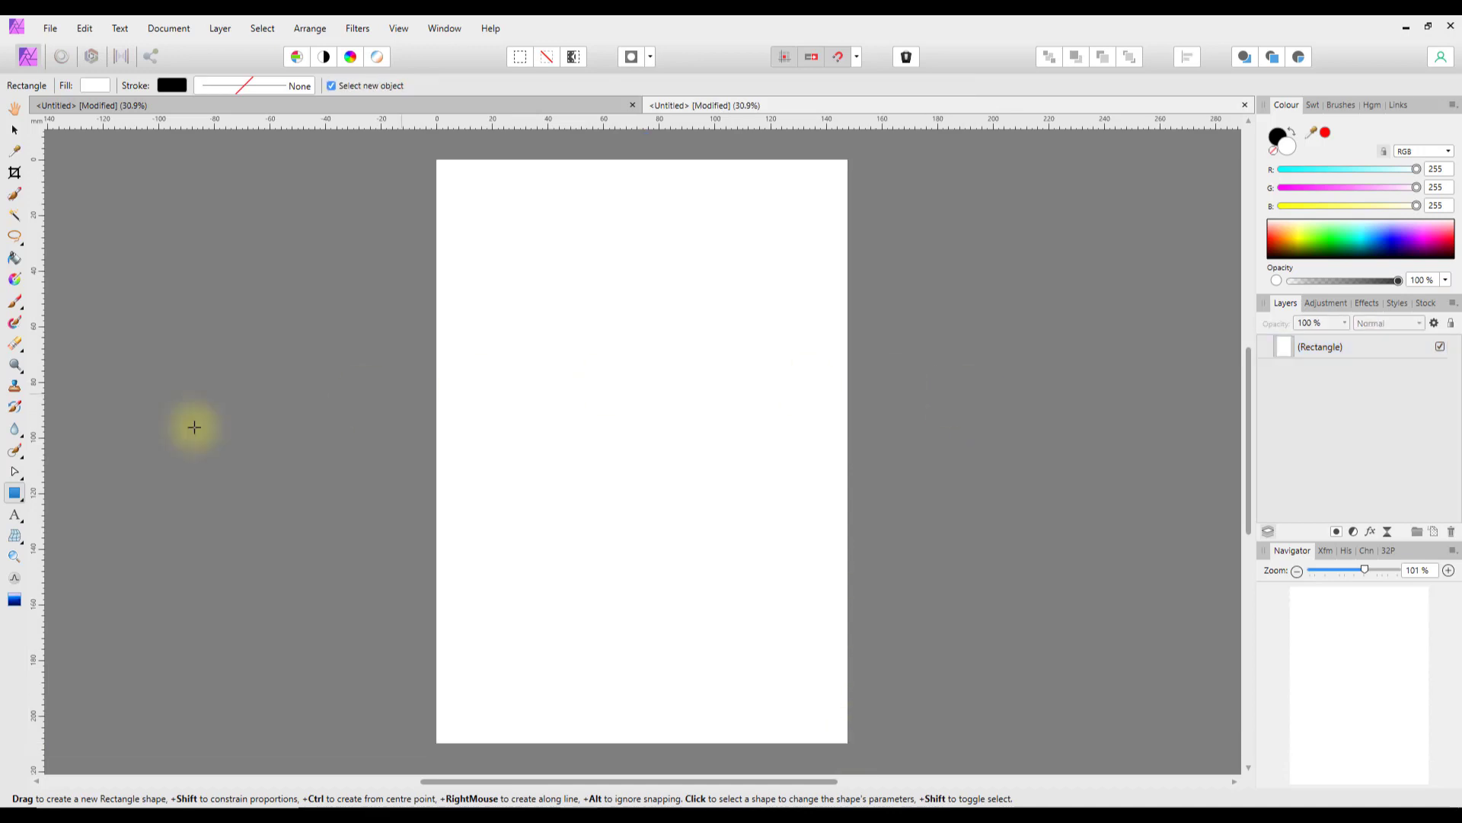
Step: Add a first name in capitals as black Arial art text about 159 pt high near the top of the page
click(17, 520)
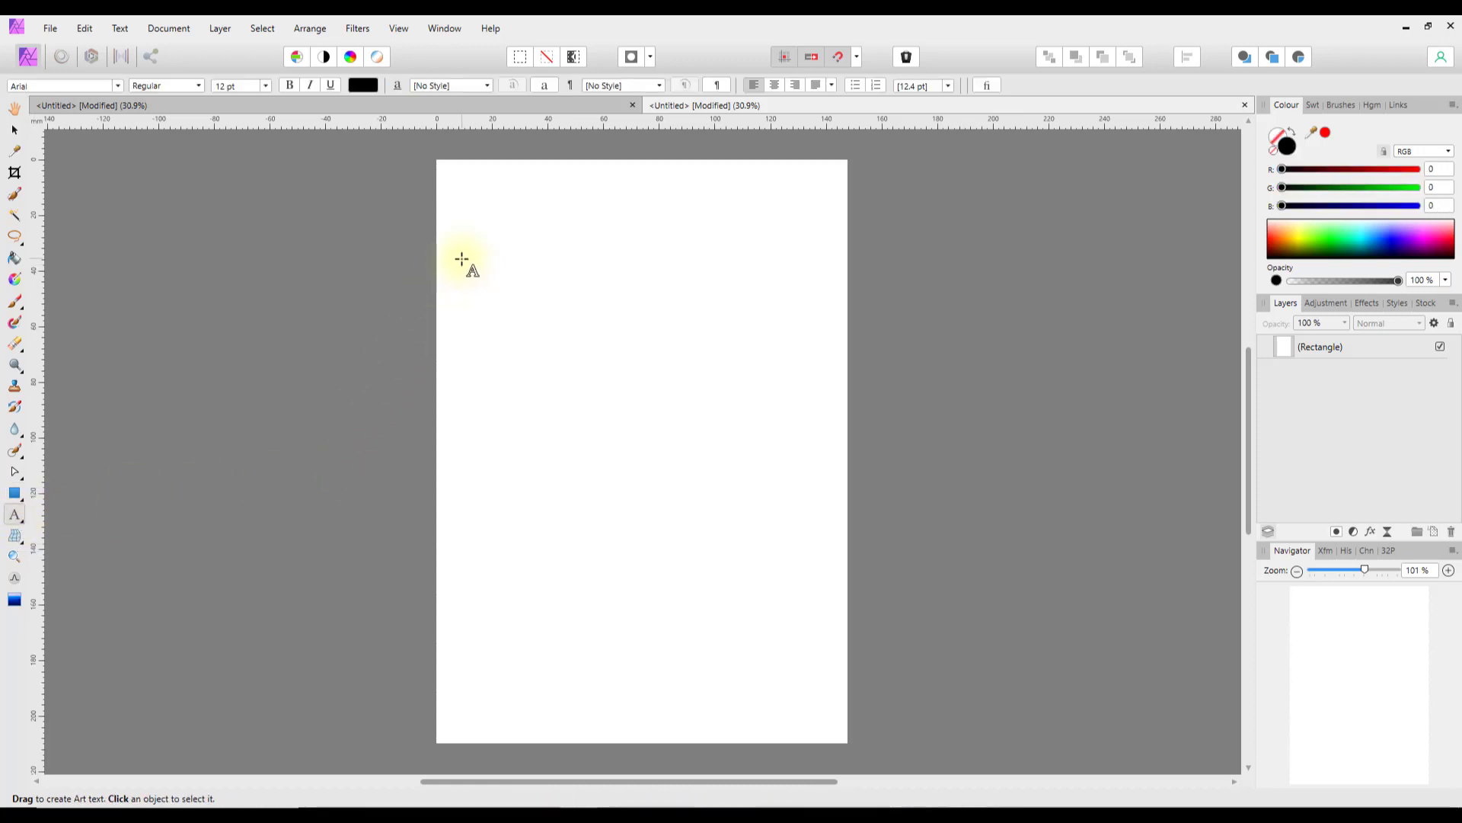
drag(463, 260, 518, 377)
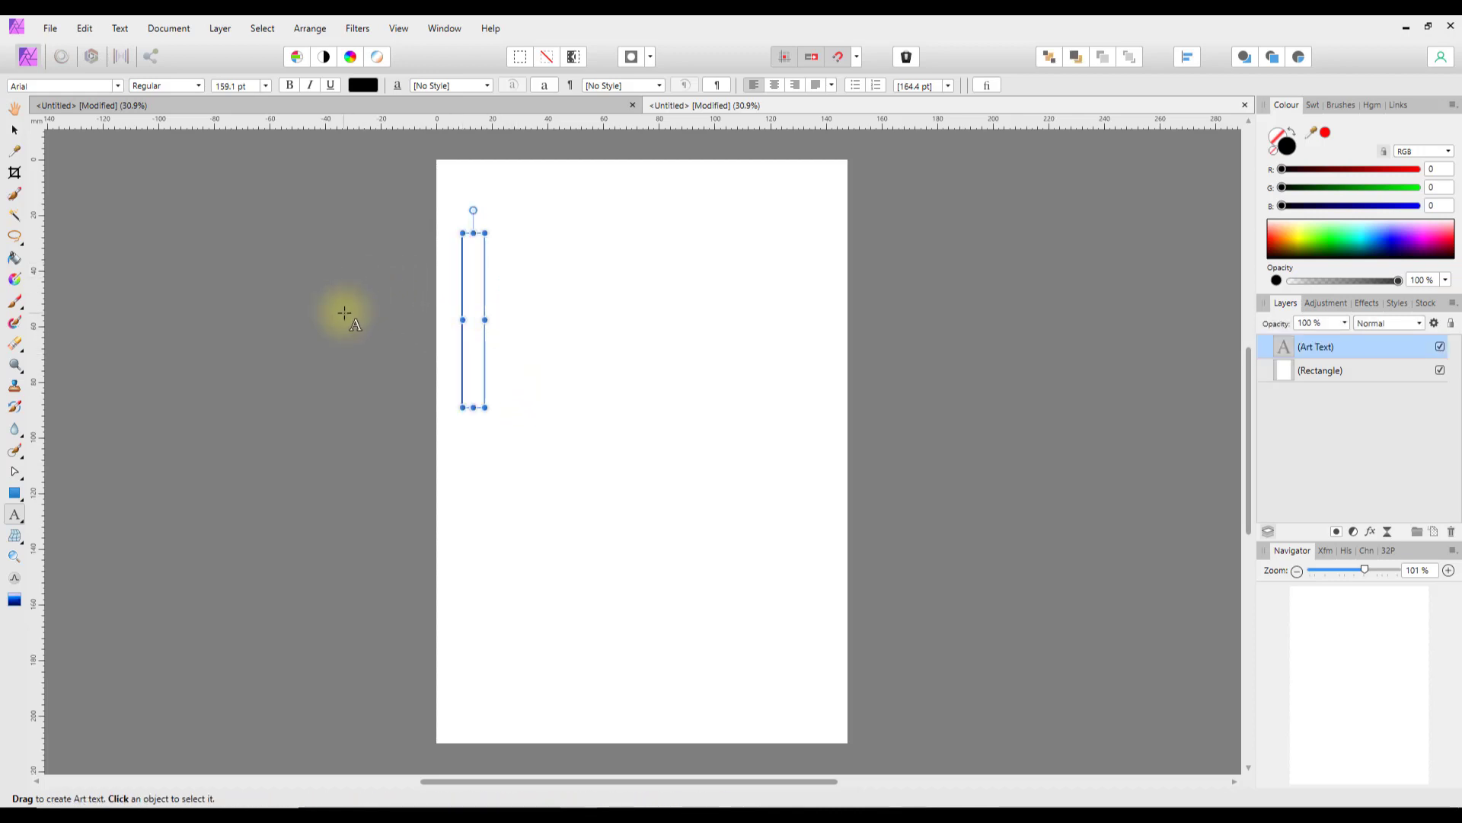
text(CARL)
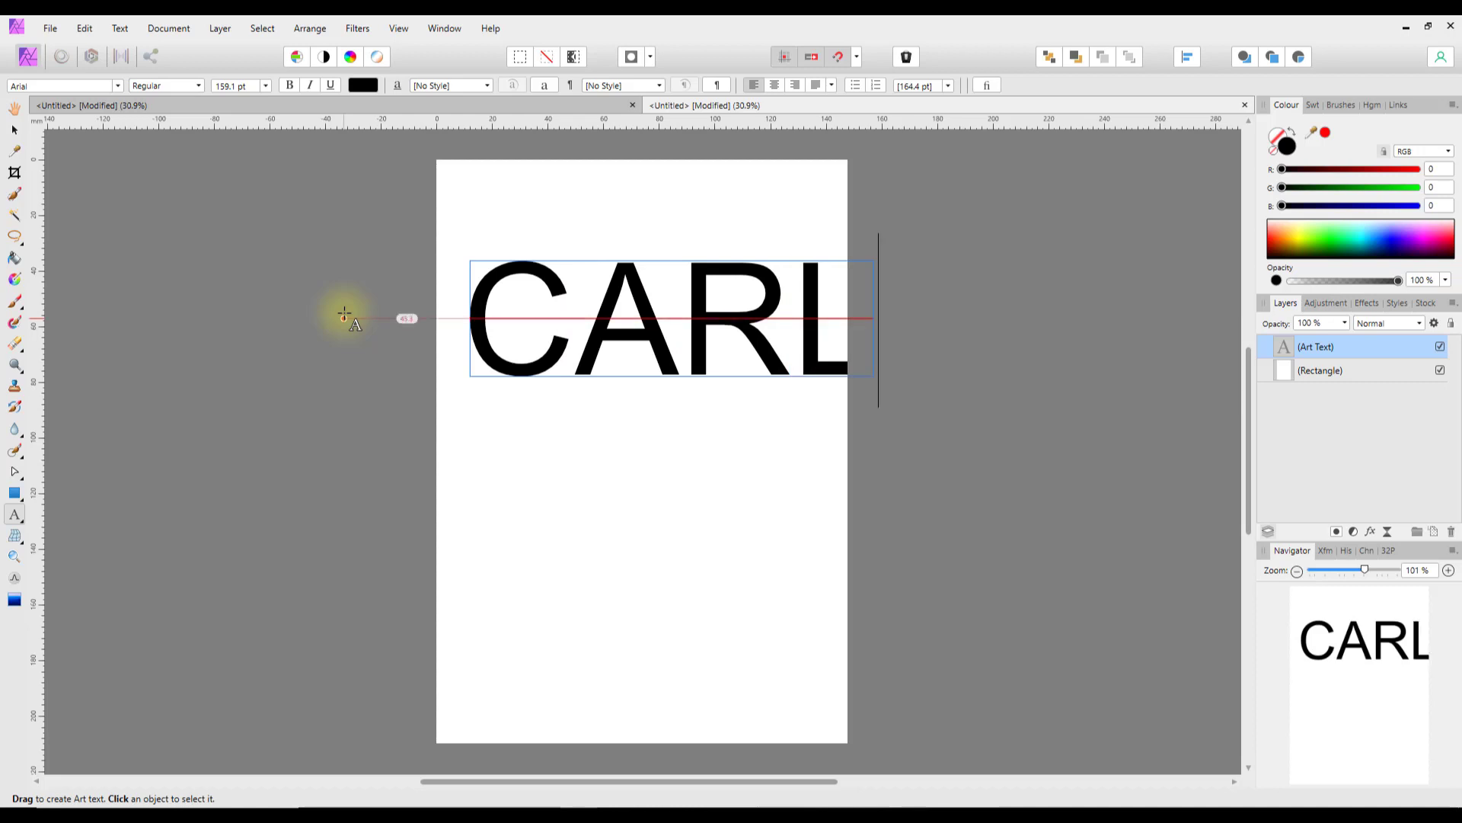
key(Escape)
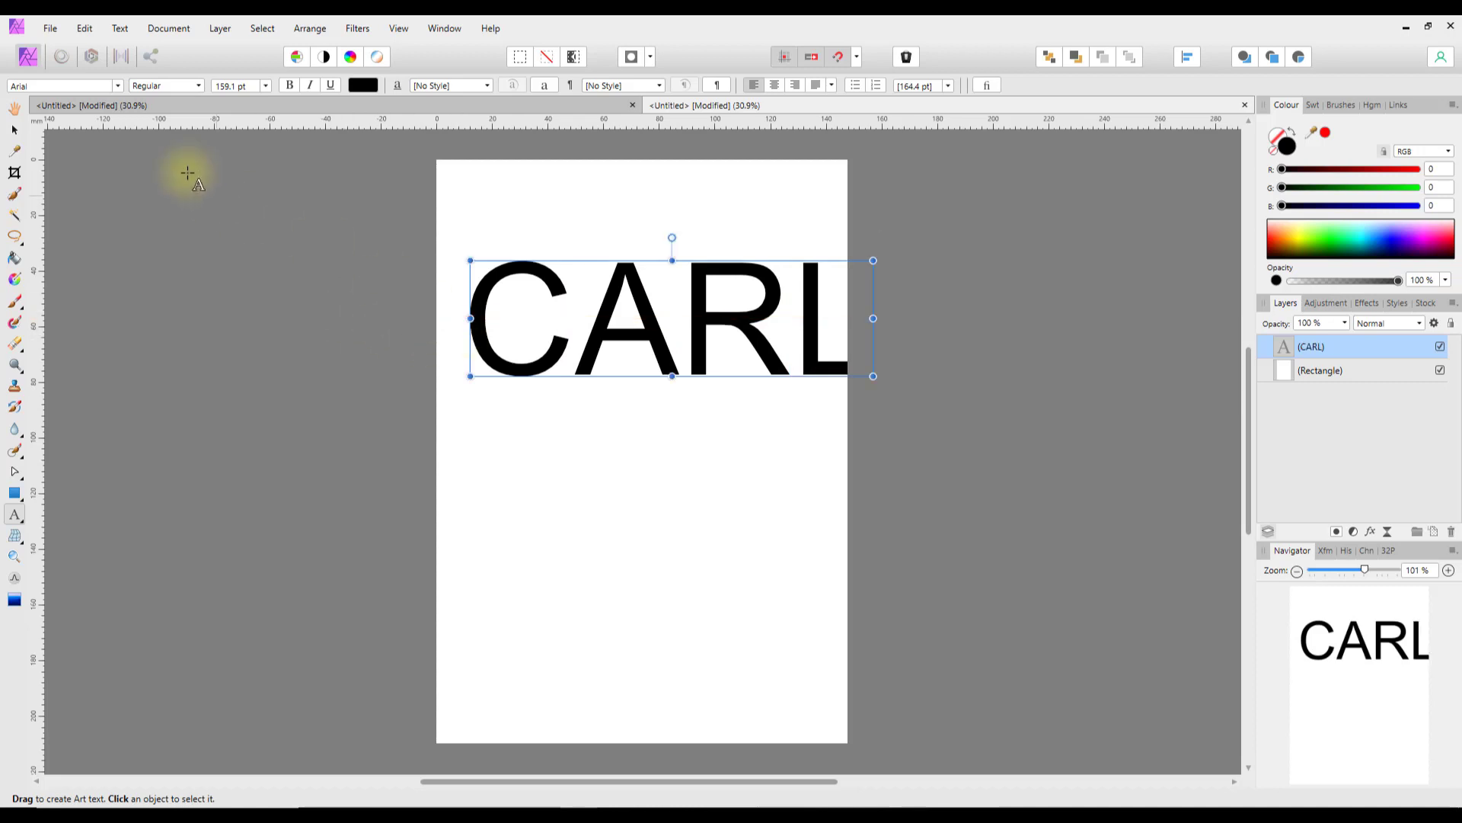
Step: Move the art text to the centre of the page and deselect it
click(14, 131)
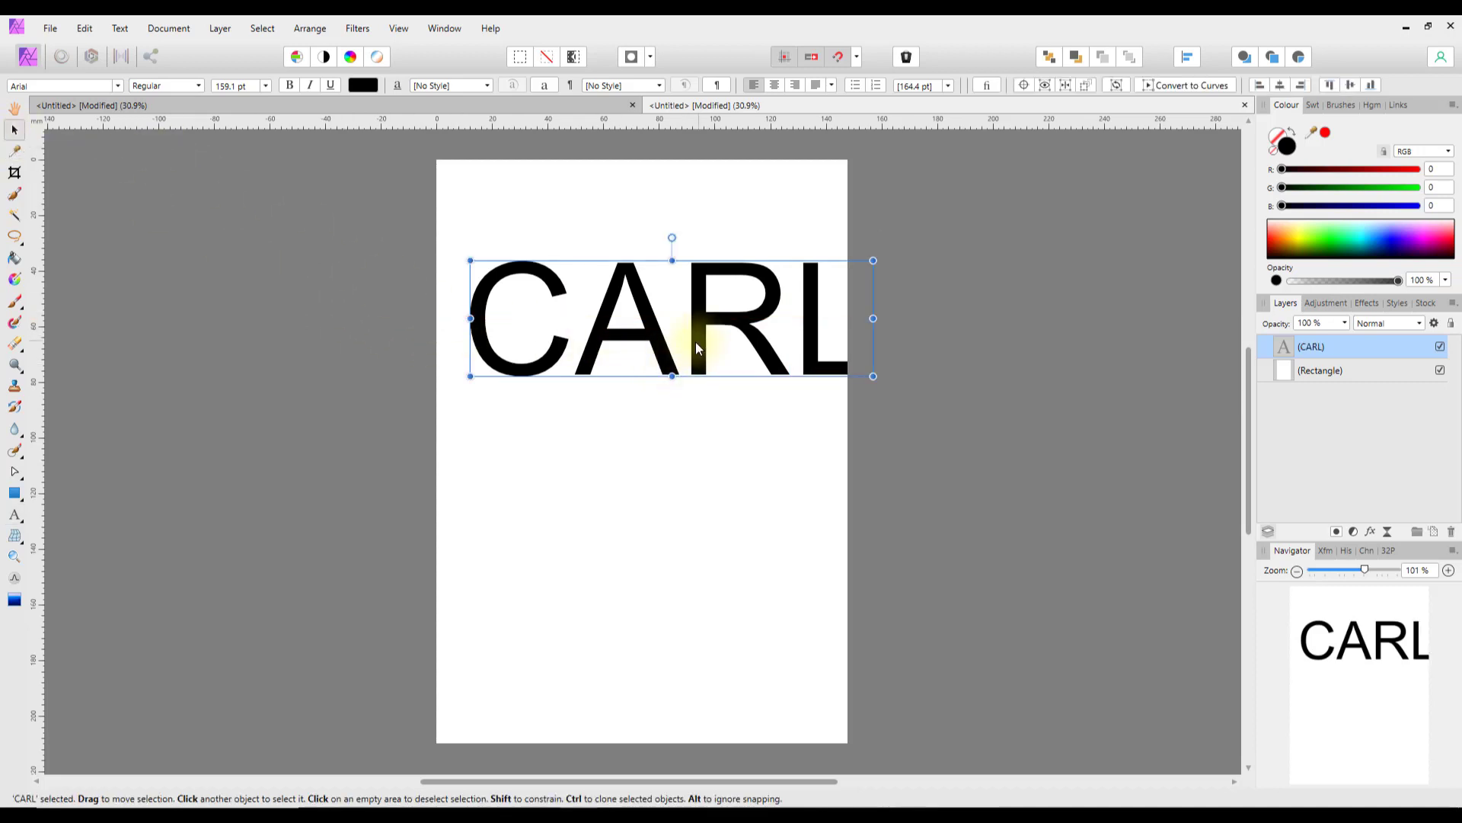
drag(697, 341, 671, 475)
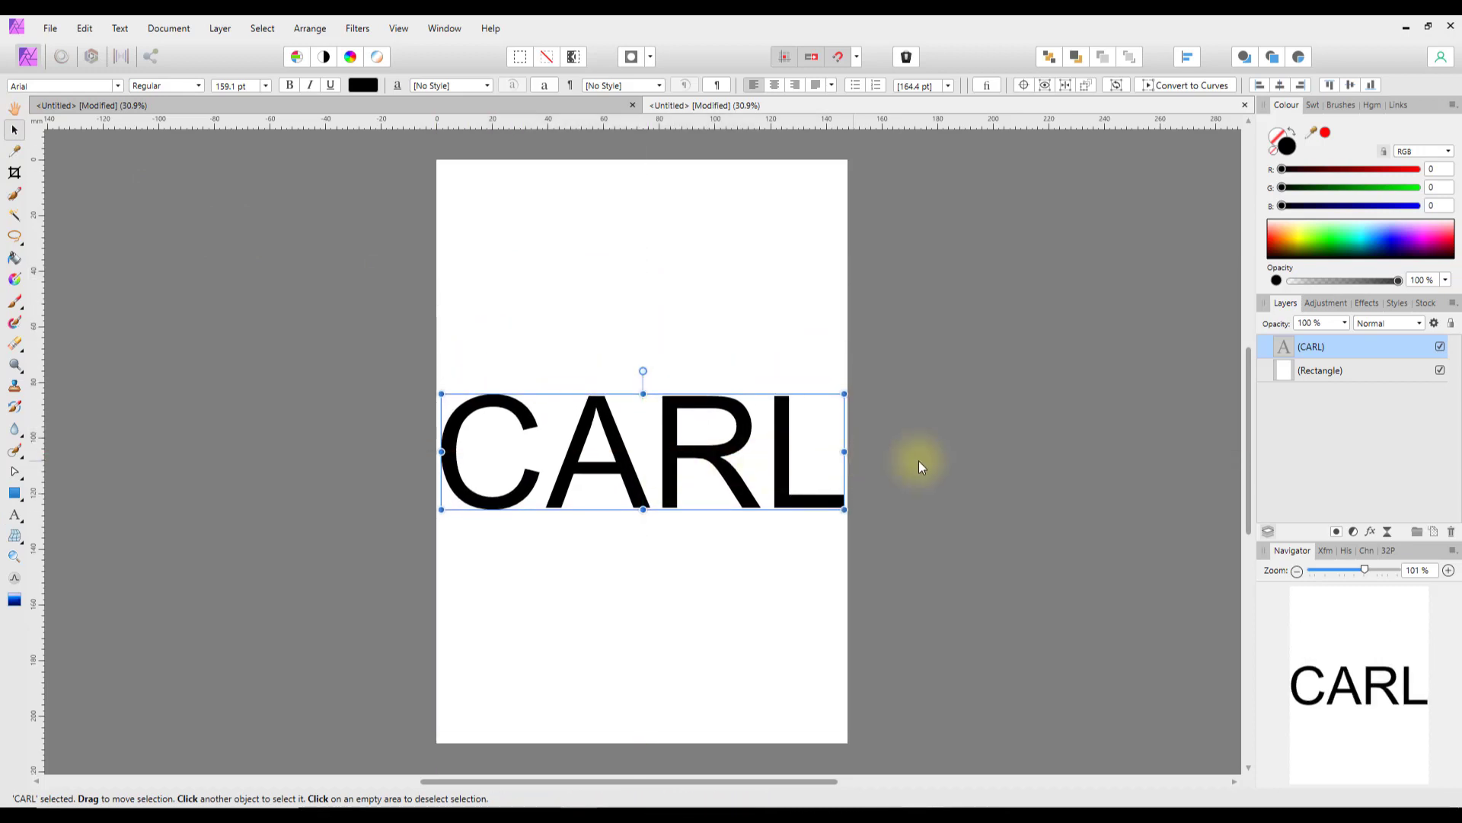
click(943, 440)
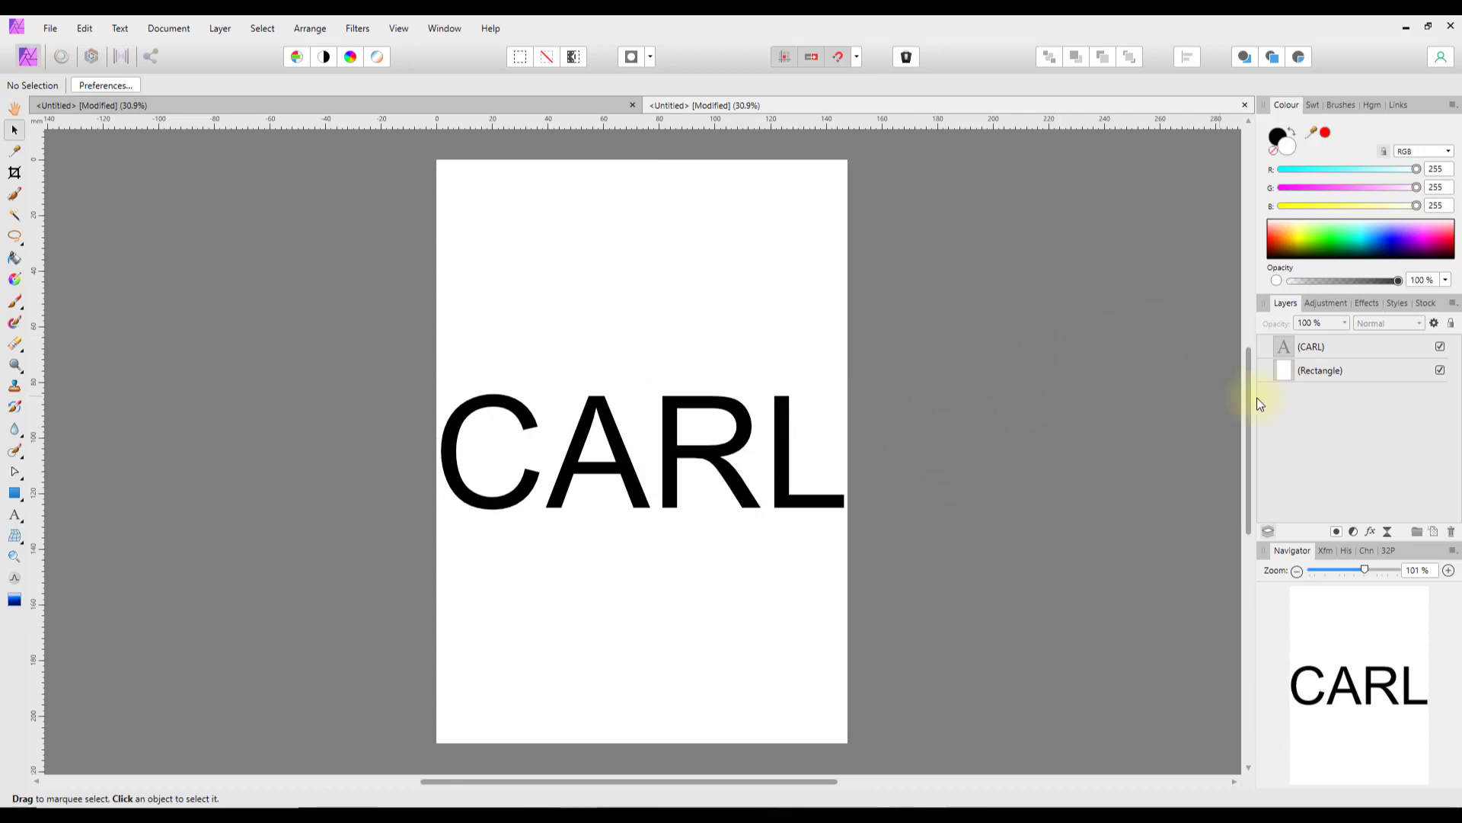
Step: Select the art text layer and examine the available style categories and the presets in the Default category
click(1332, 349)
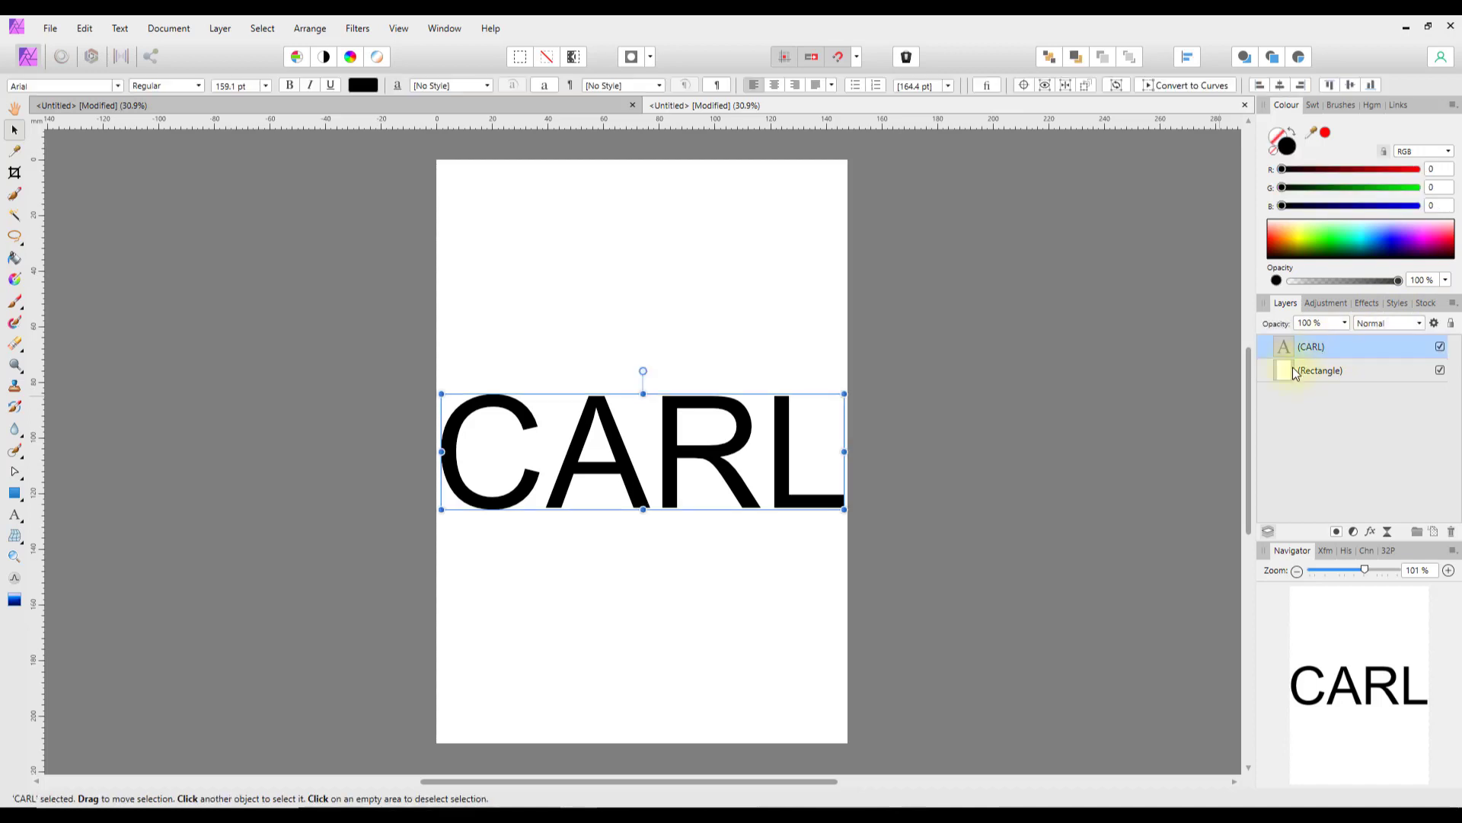
click(1399, 304)
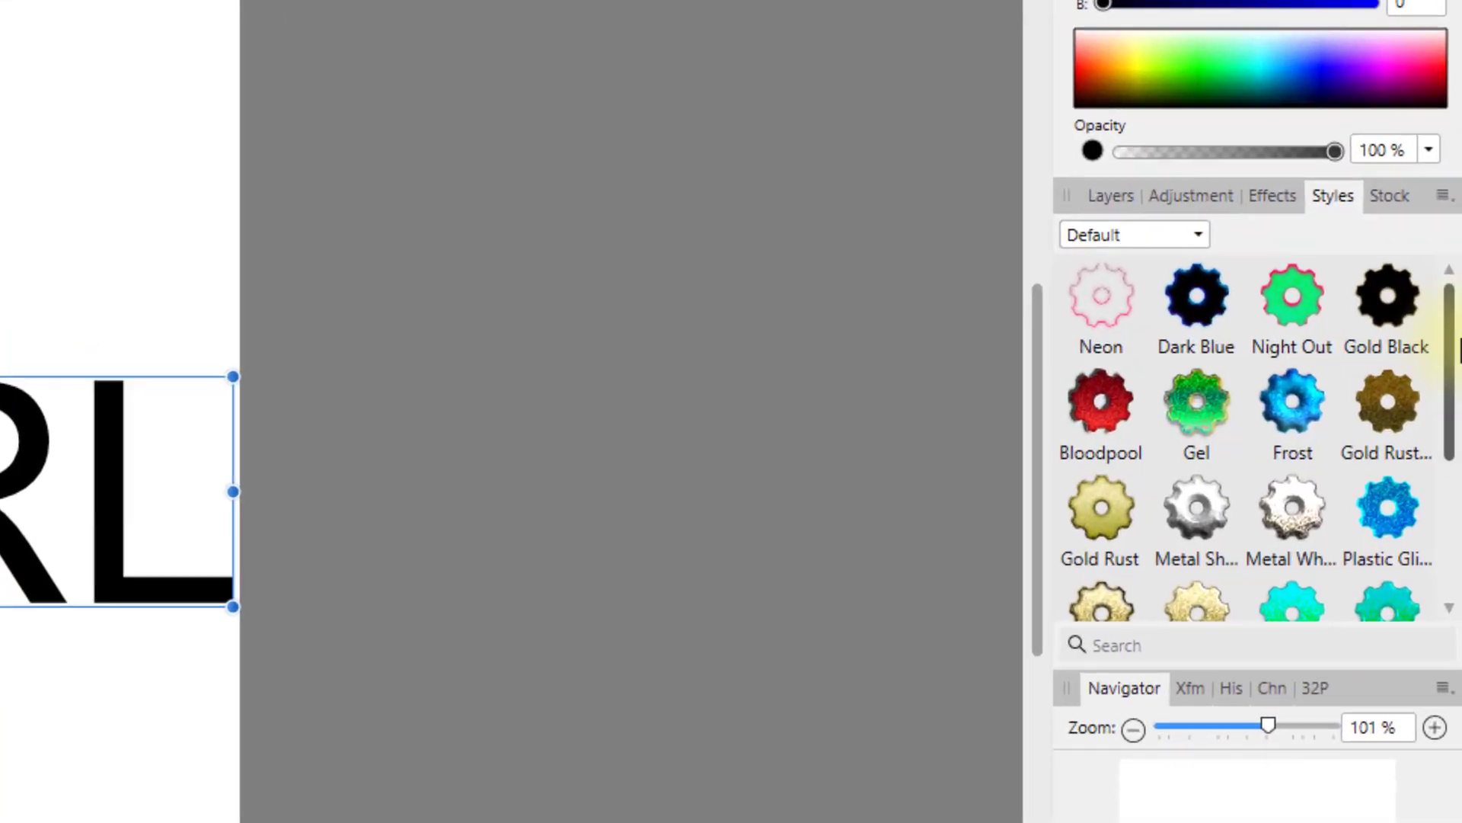
mouse_move(1454, 349)
mouse_down()
mouse_move(1456, 440)
mouse_move(1451, 362)
mouse_up()
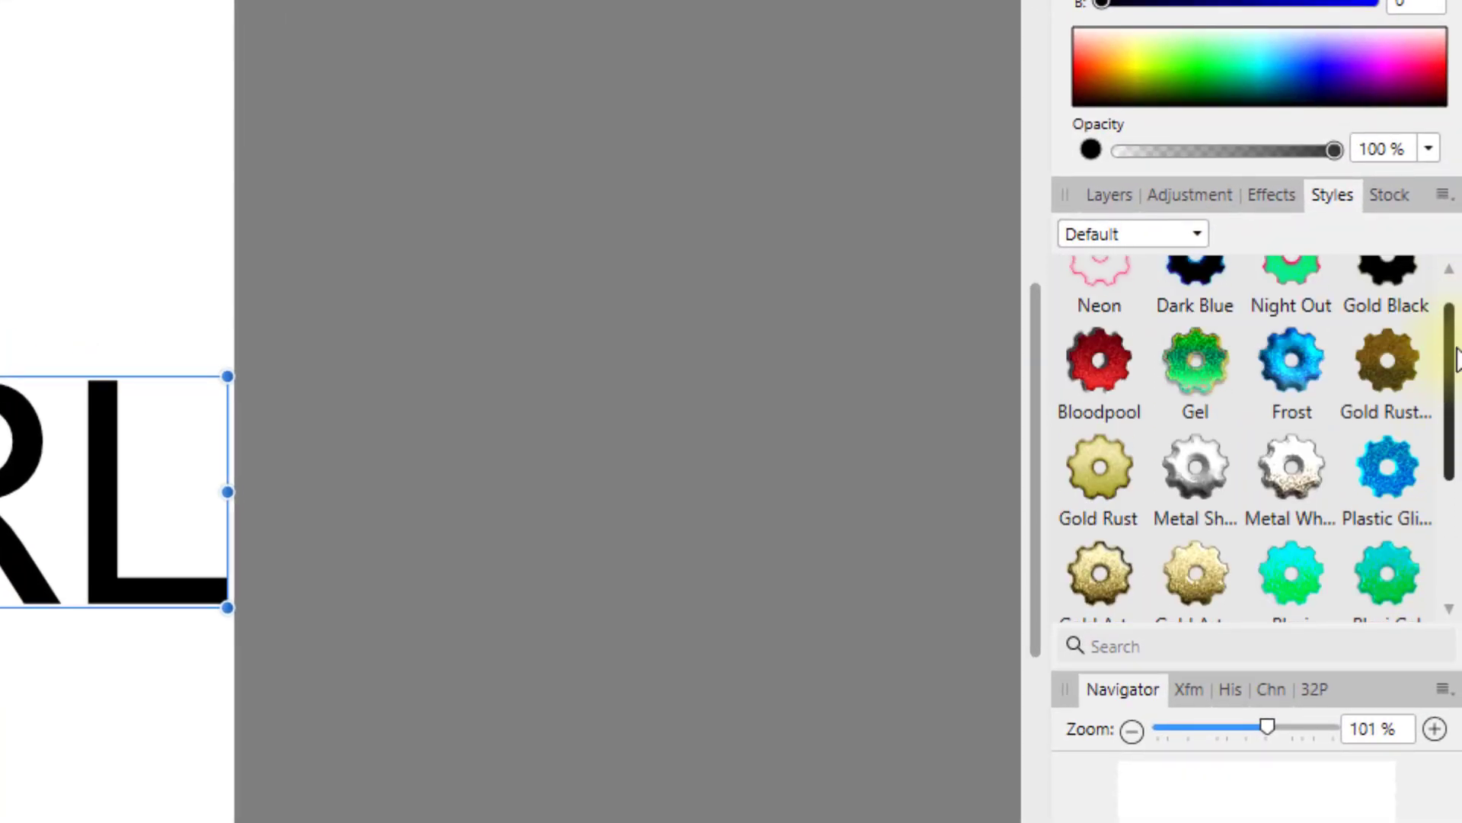
click(1200, 235)
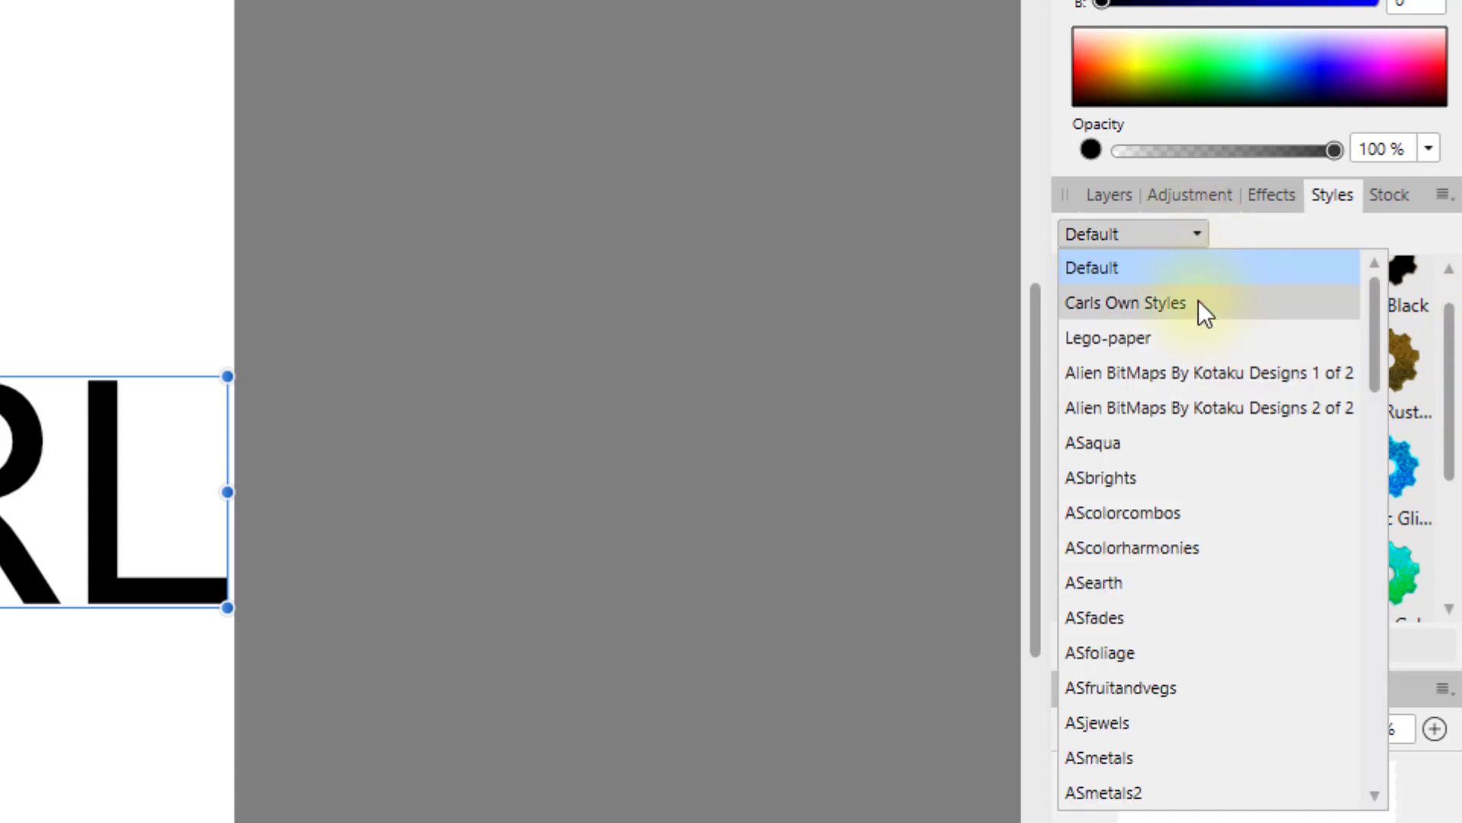
scroll(1154, 754, down, 1)
scroll(1176, 716, down, 7)
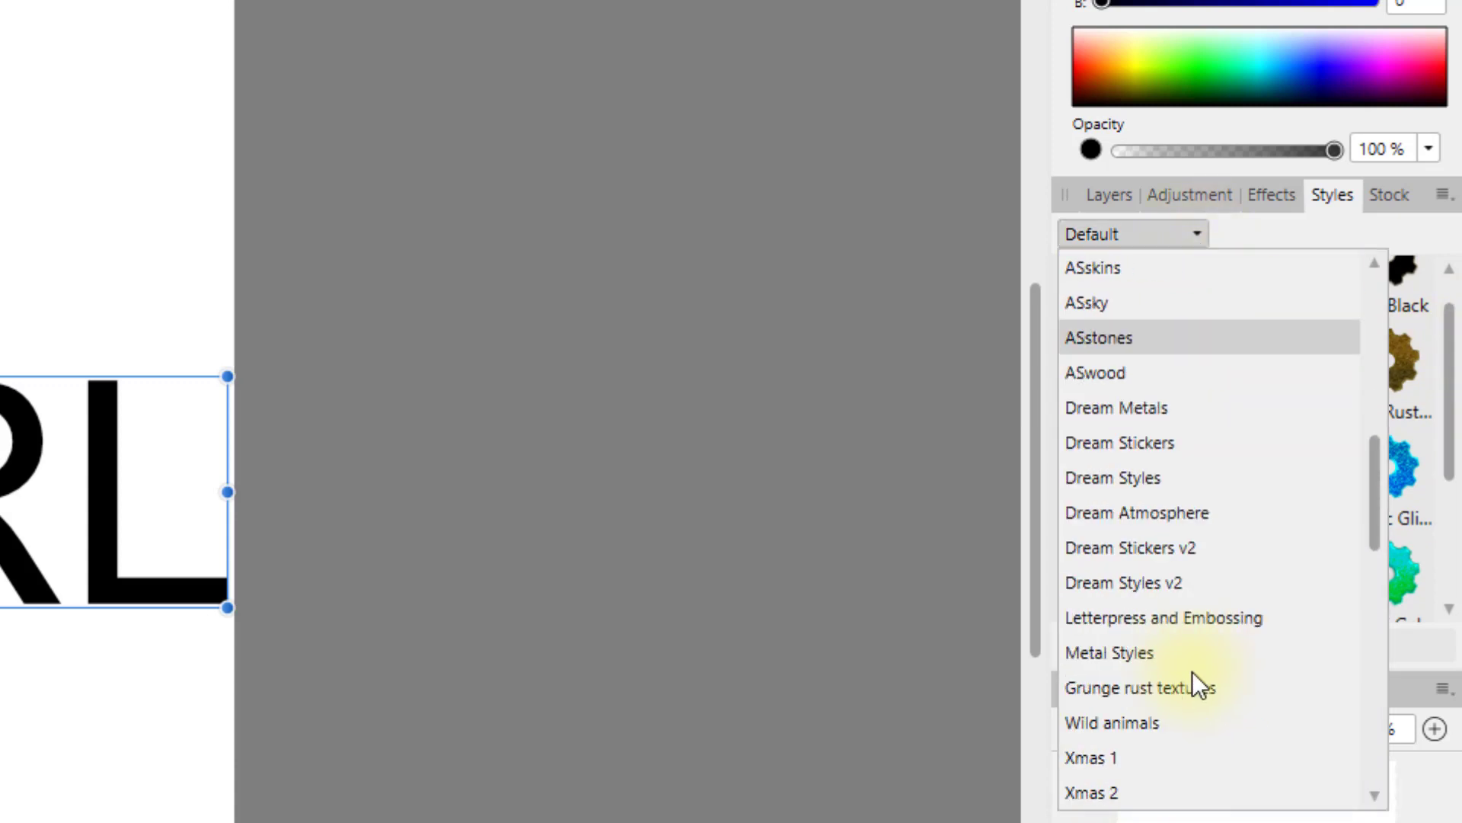
scroll(1199, 686, down, 3)
scroll(1200, 686, down, 8)
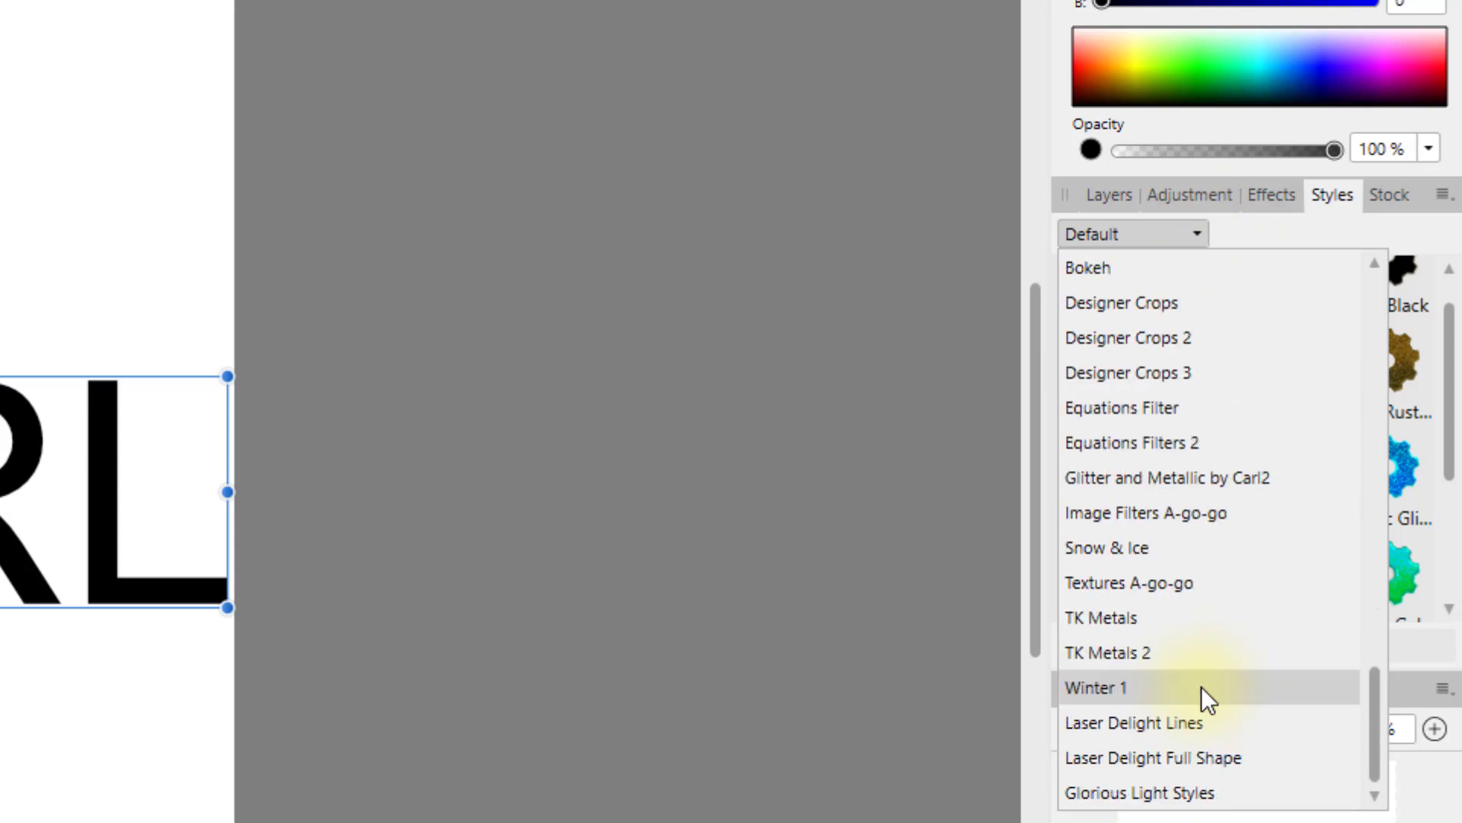
scroll(1200, 683, up, 15)
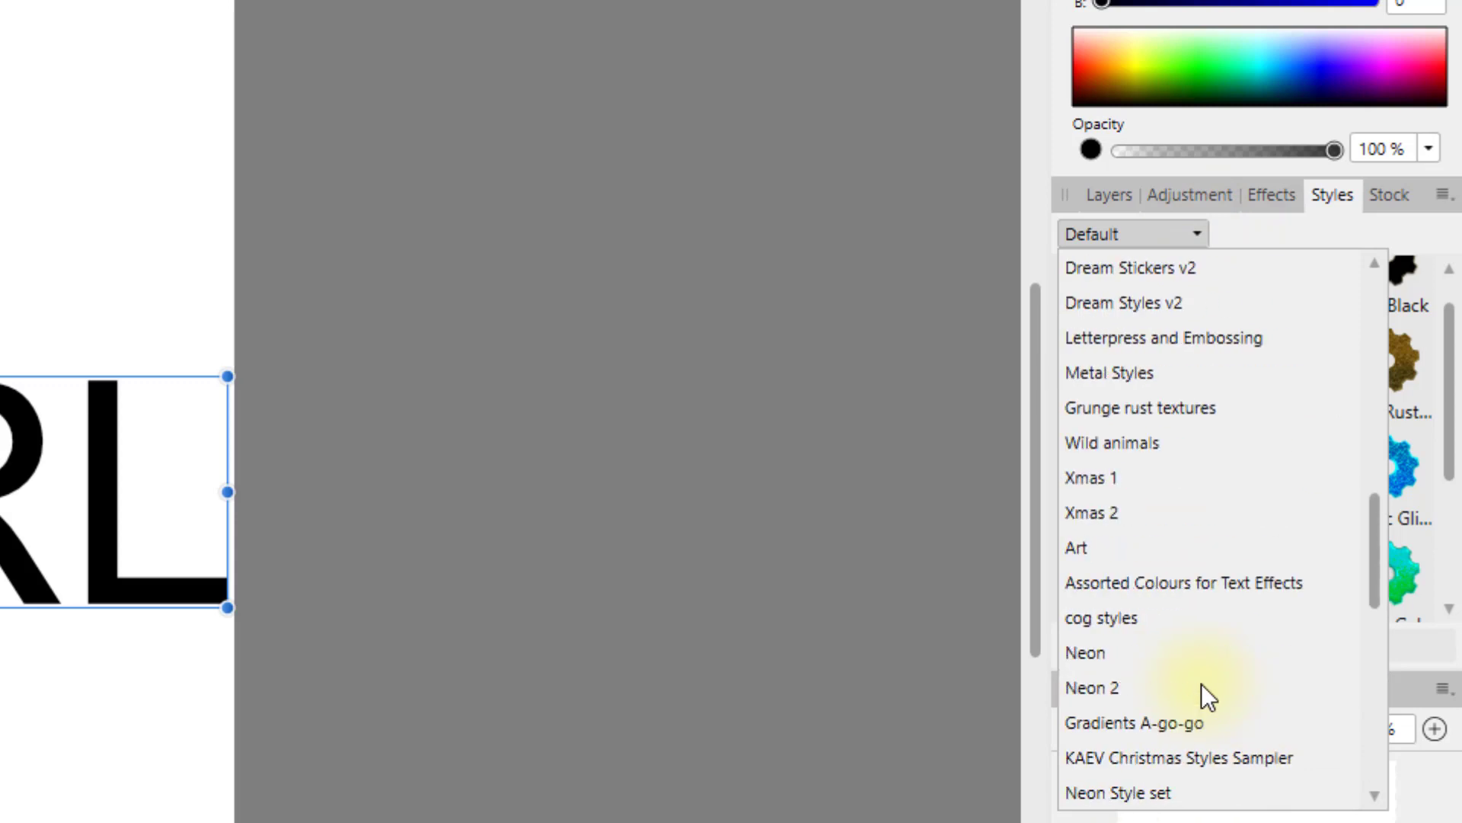
scroll(1200, 683, up, 3)
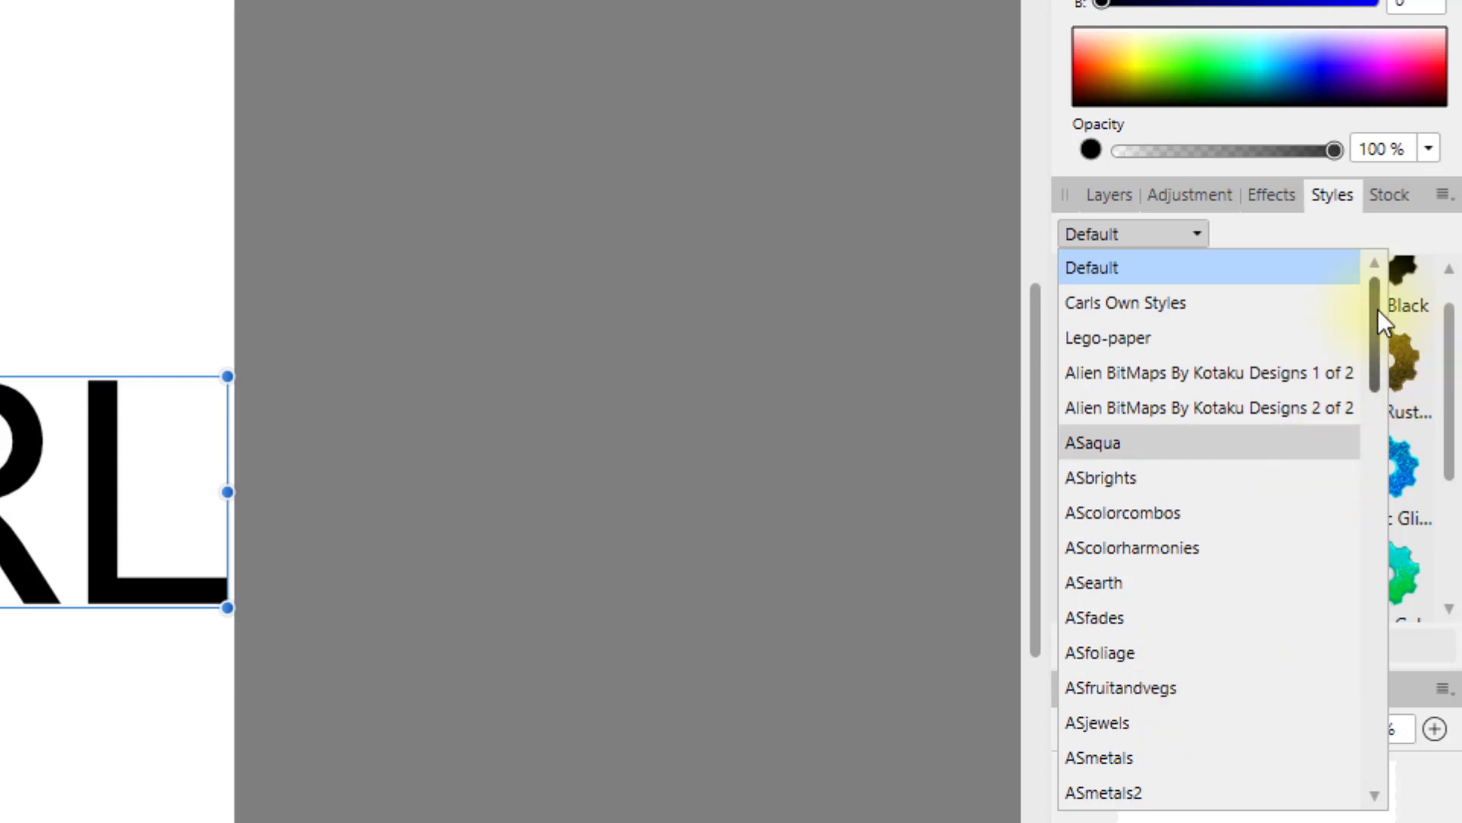
click(1117, 276)
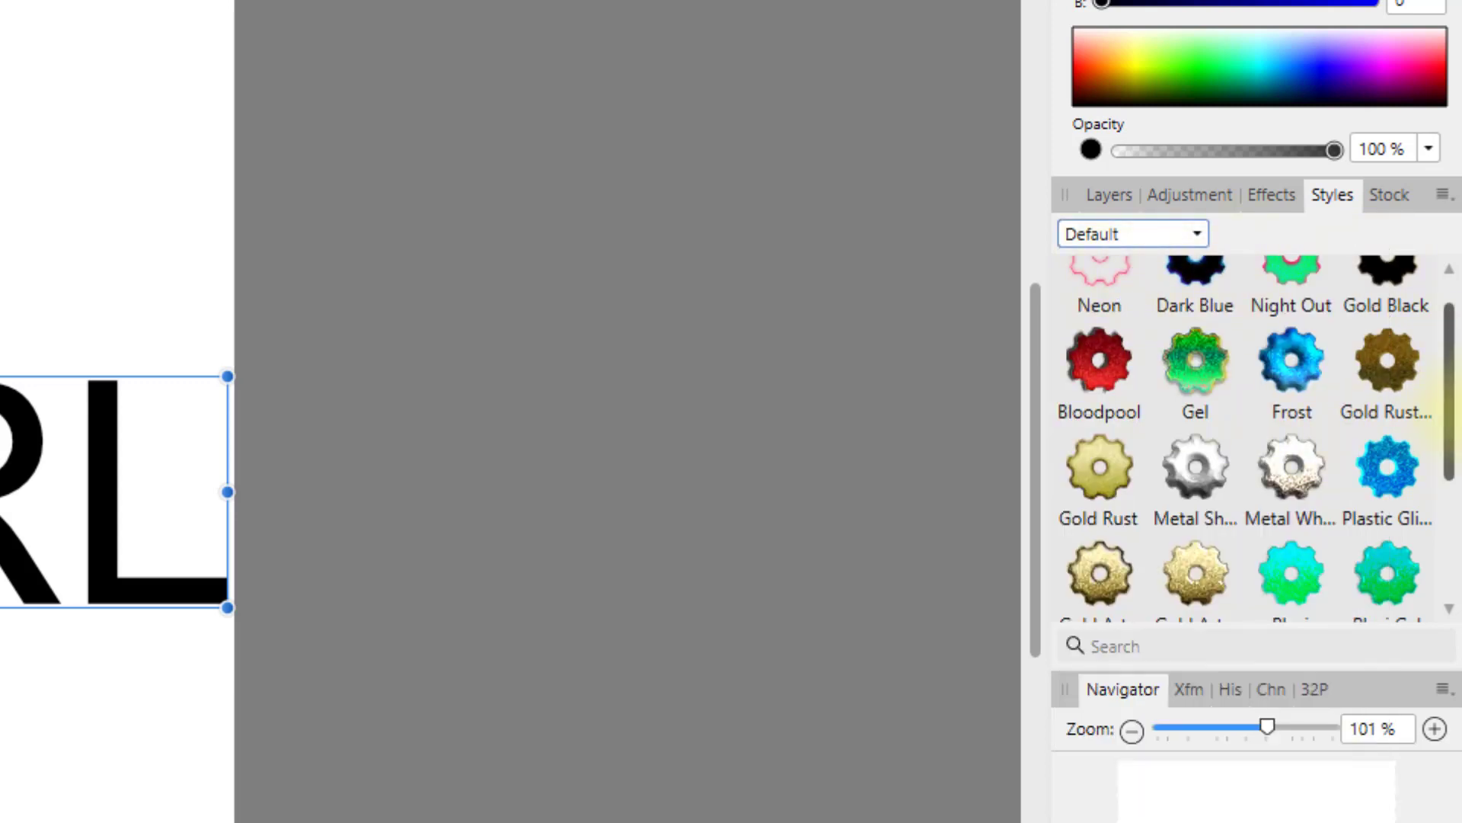
scroll(1451, 365, up, 1)
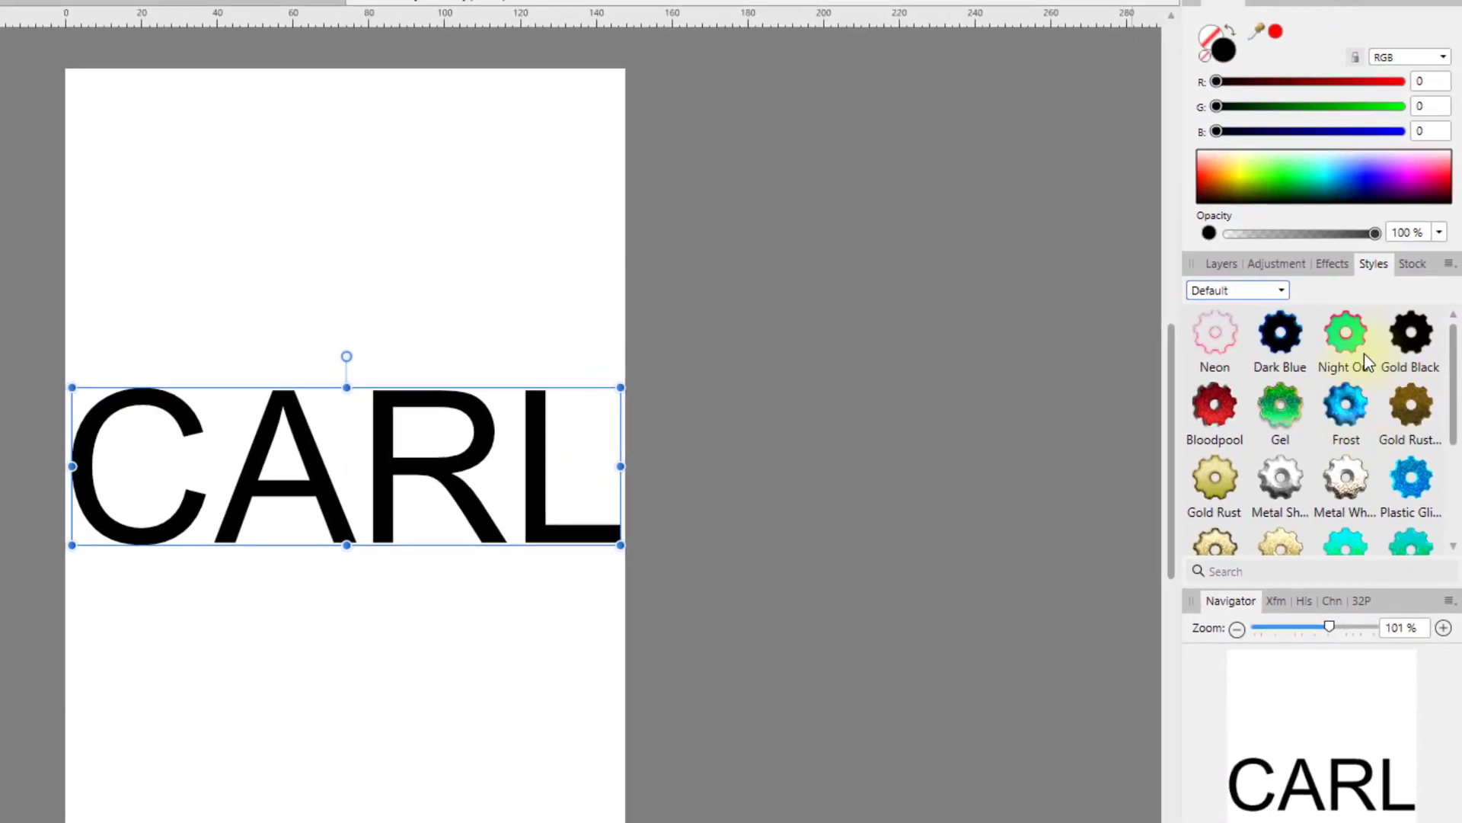
Step: Try the Night Out style on the art text and replace it with the Gold Rust style
click(1350, 345)
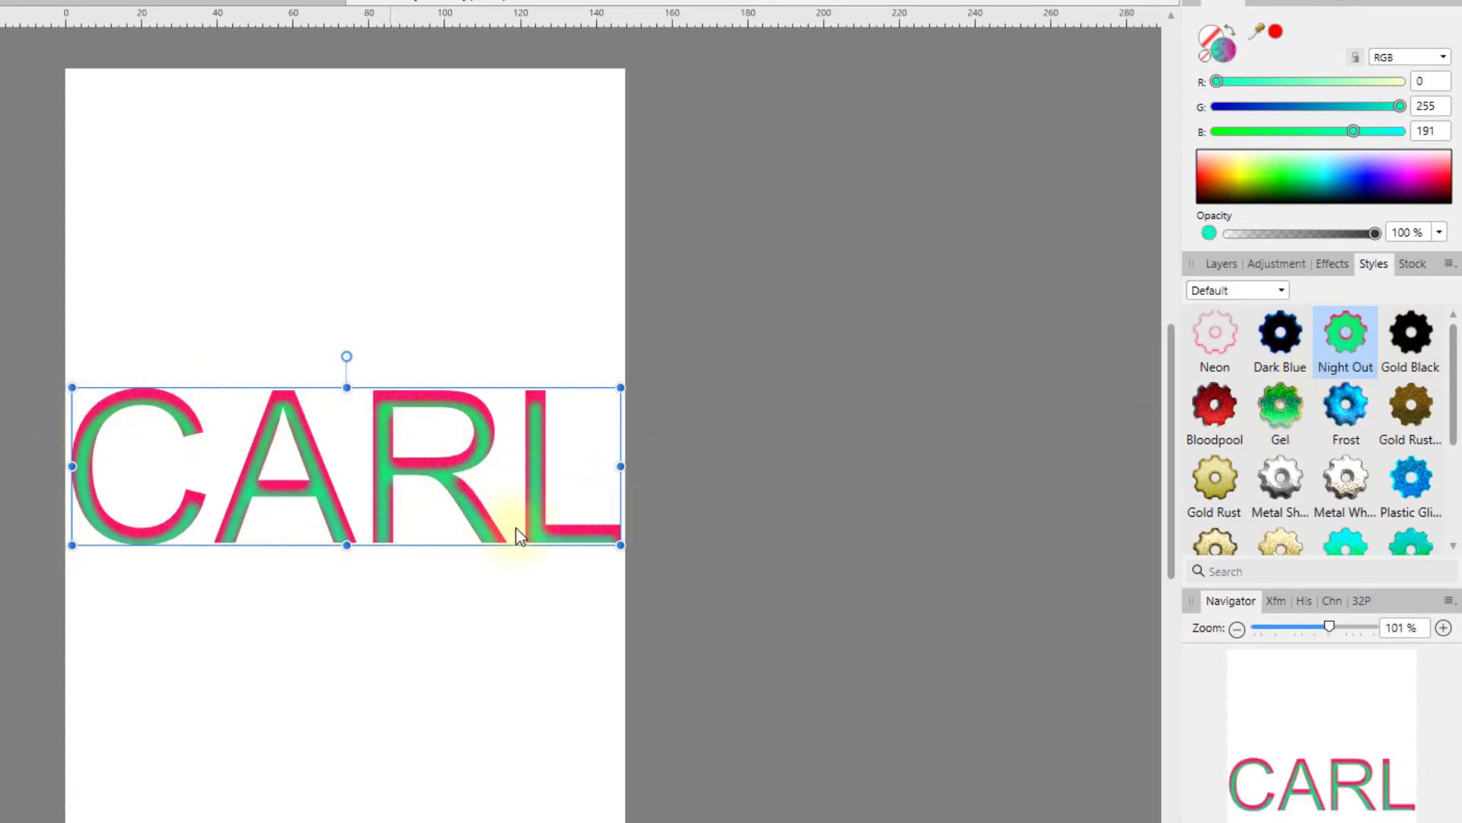
click(1212, 497)
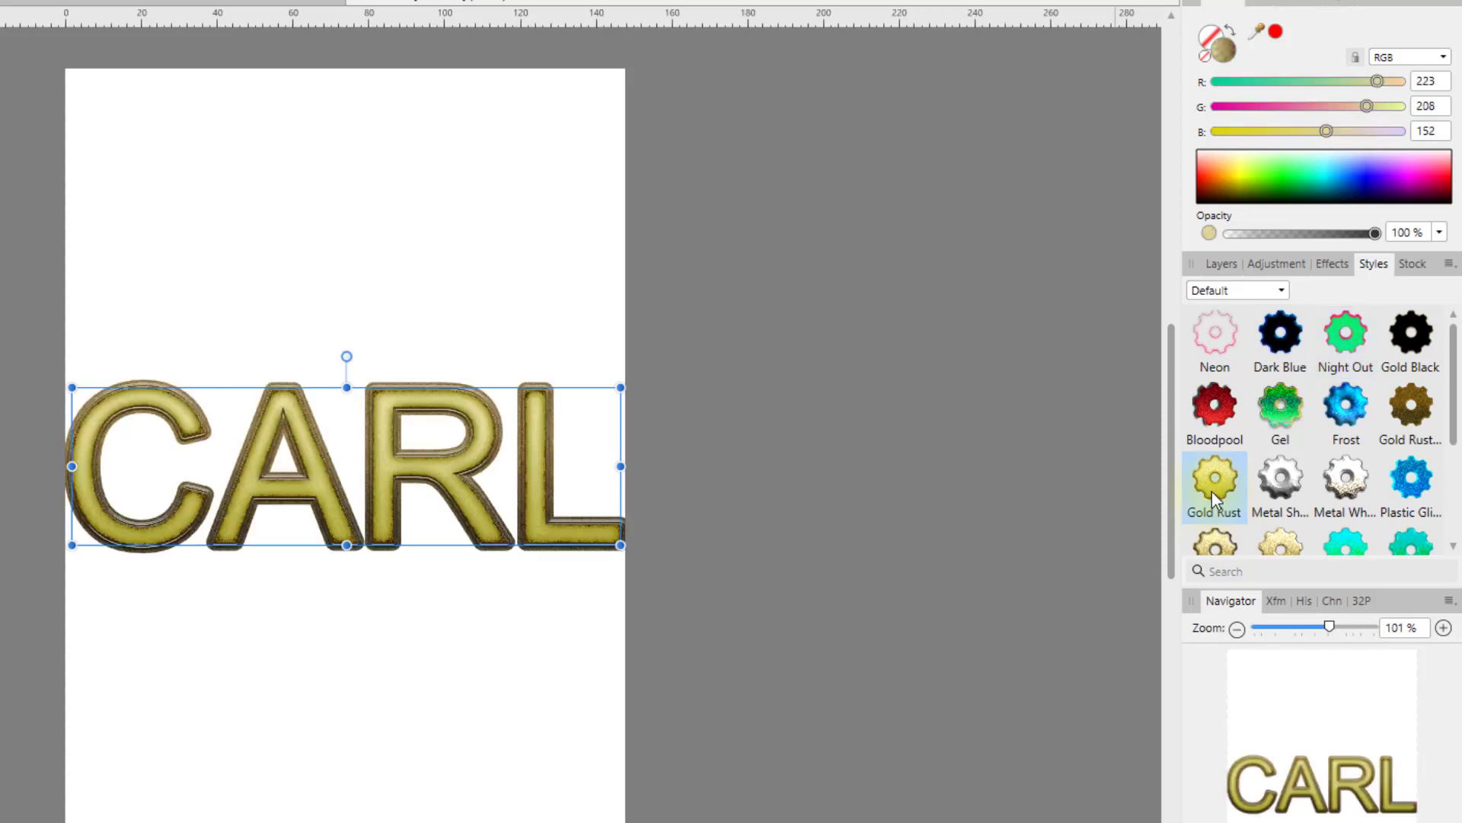
Step: Try the Metal, Plastic, Plexi and Gold Art styles from the Default category on the art text
click(1295, 488)
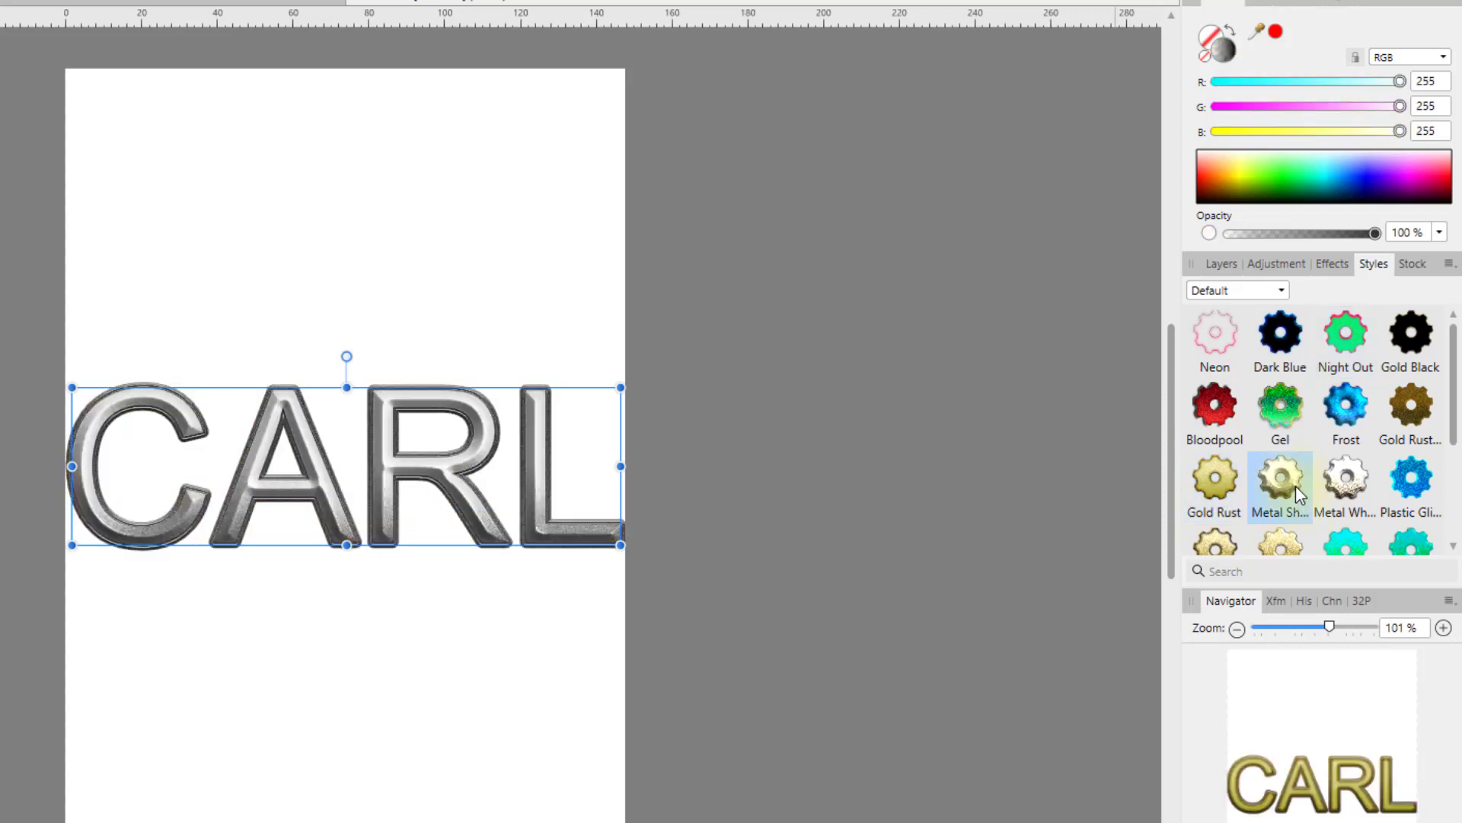
click(1344, 491)
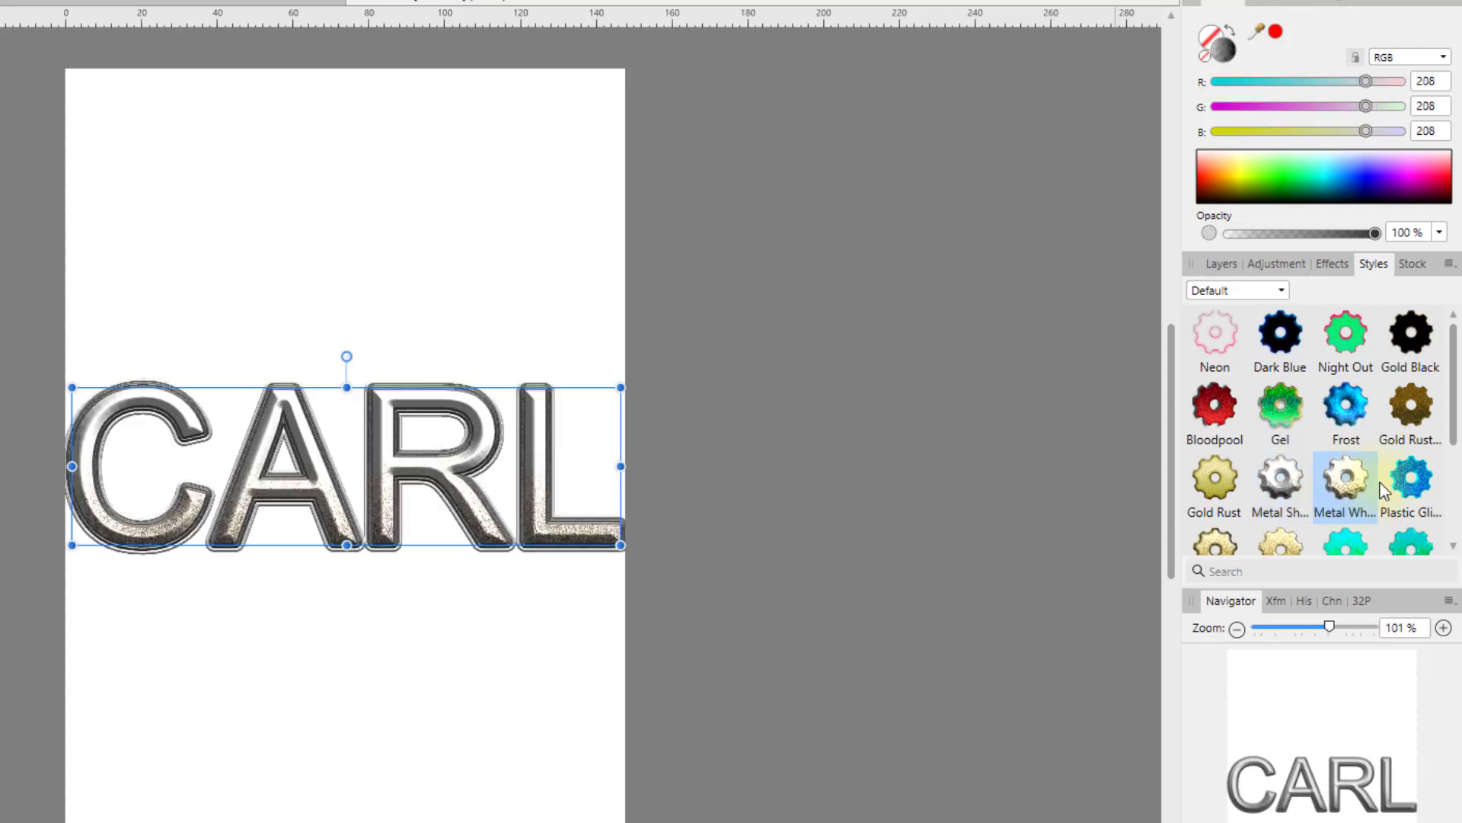
click(1415, 484)
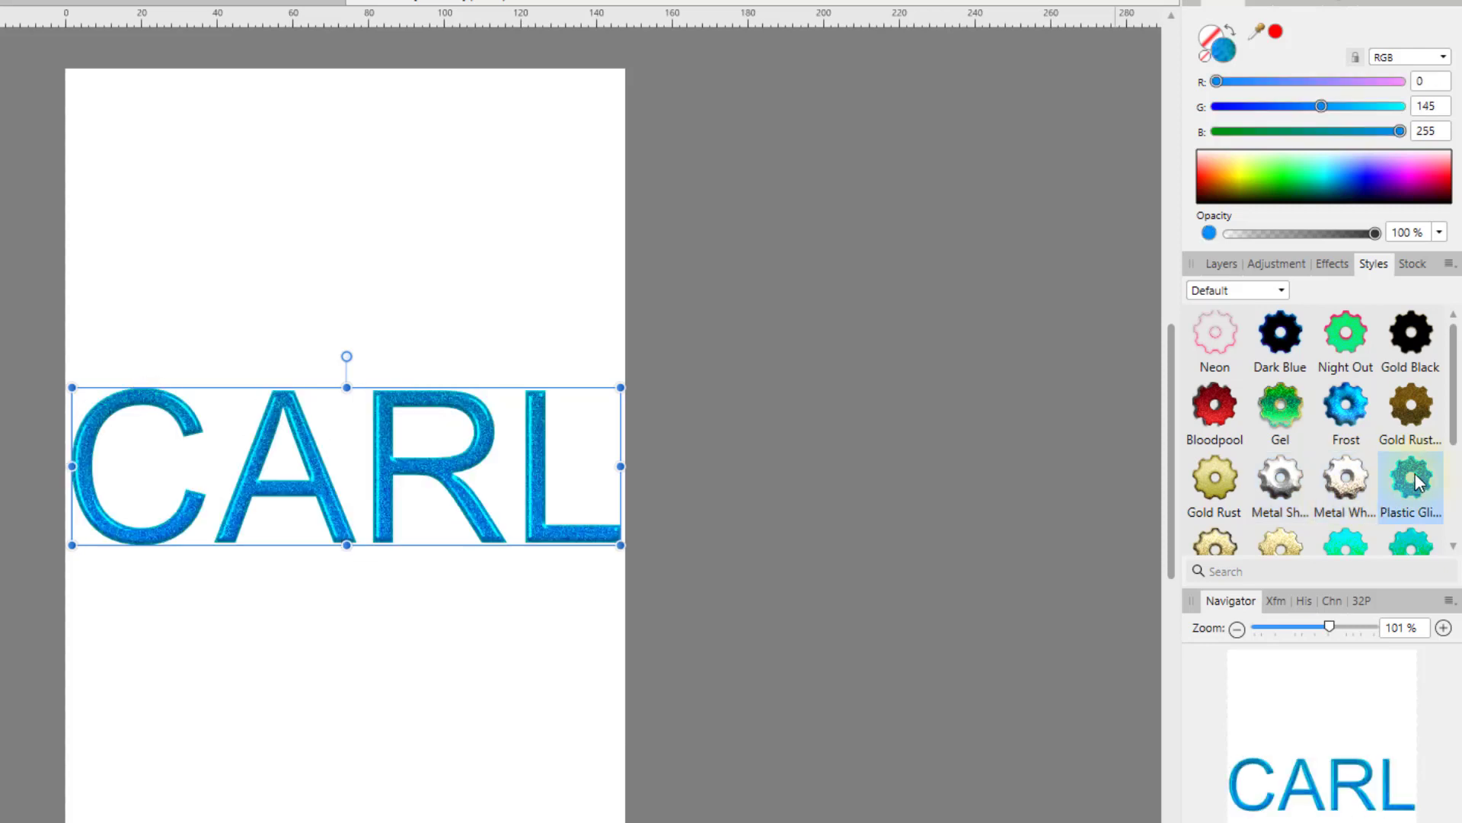
scroll(1346, 389, down, 1)
click(1351, 524)
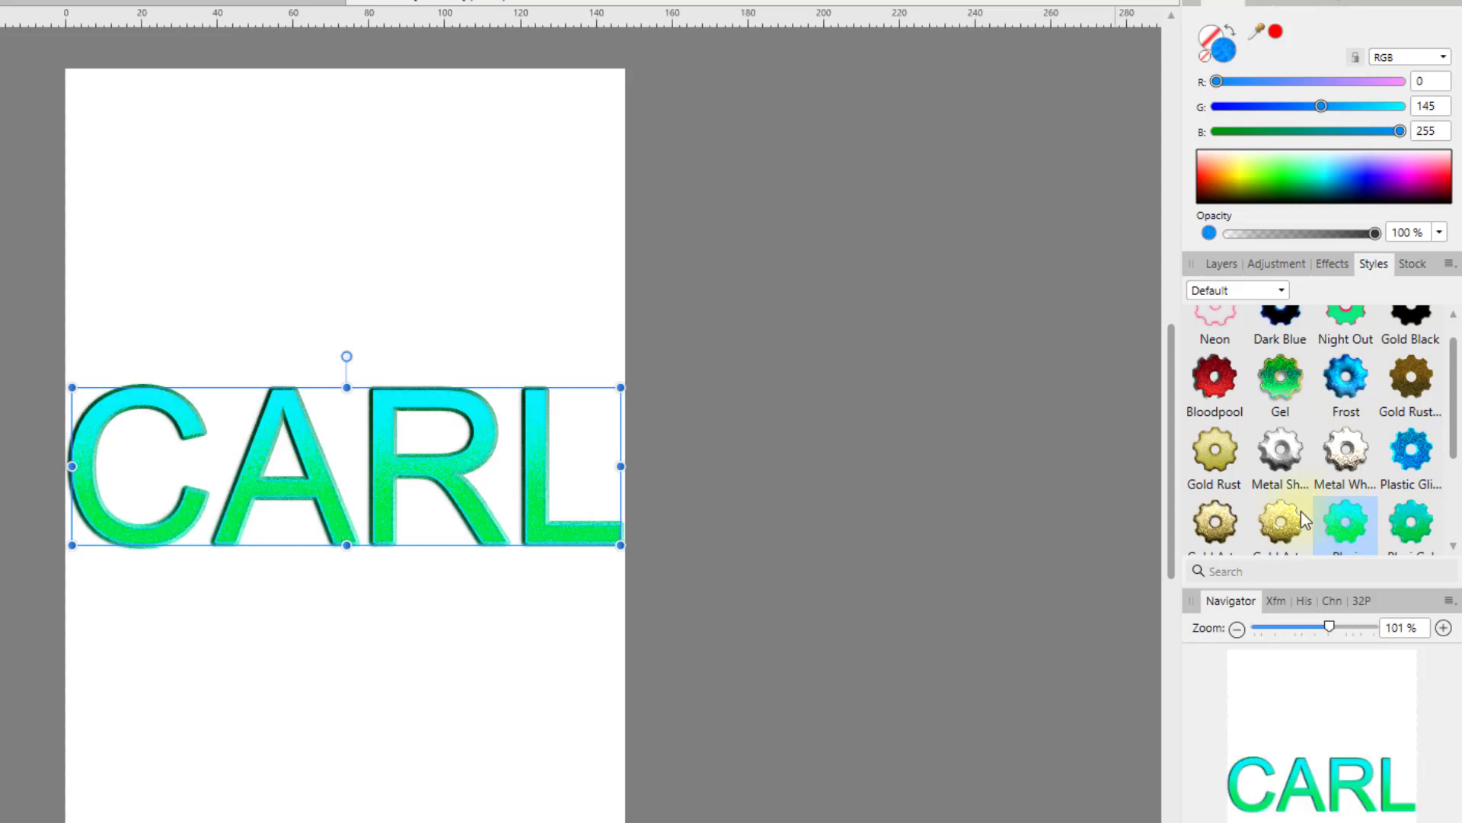
click(1203, 526)
scroll(1385, 484, up, 1)
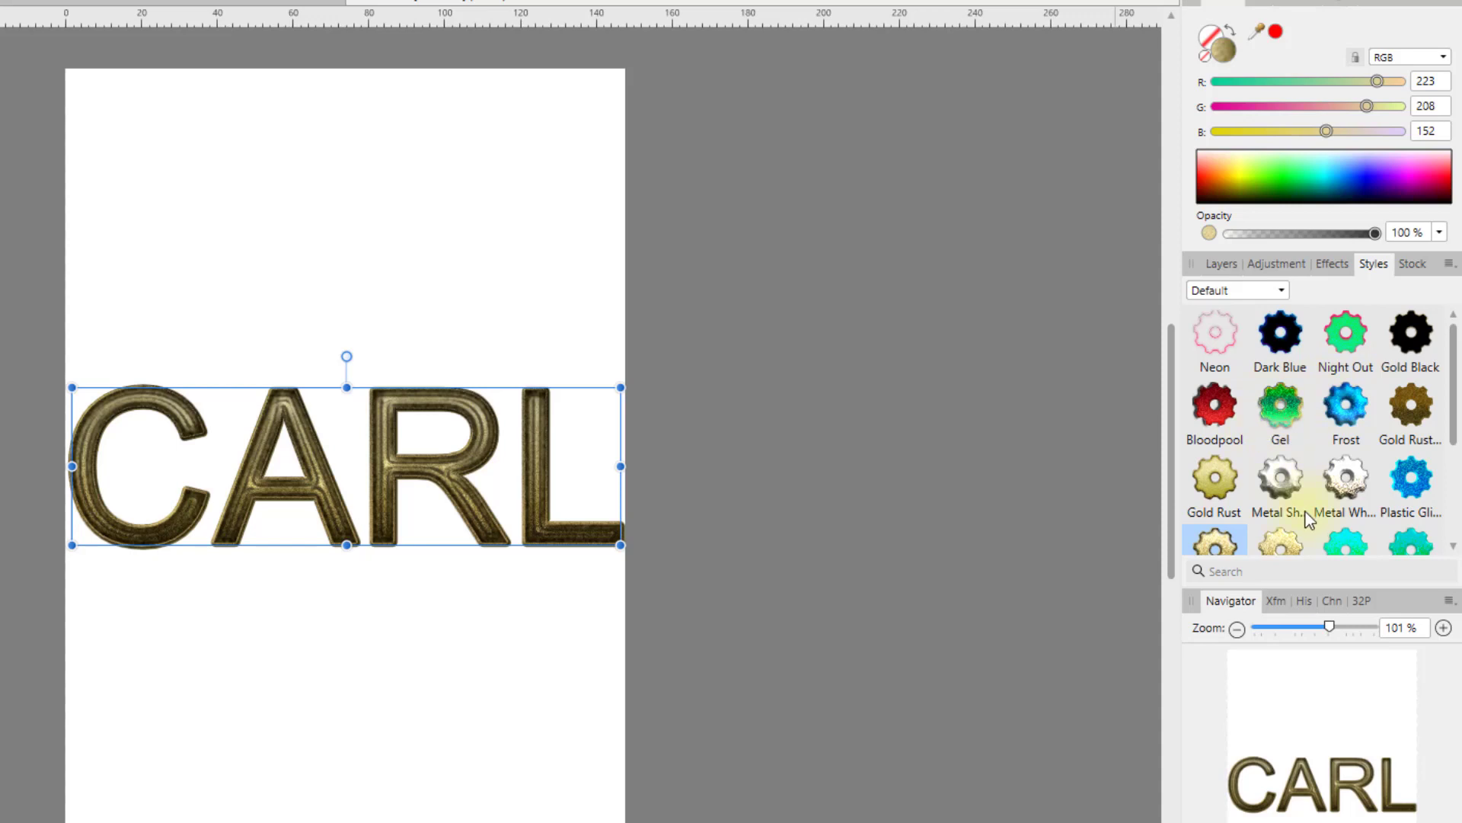
Step: Apply the dark brown Gold Rust variant to the art text and the Frost style to the background rectangle
click(1411, 423)
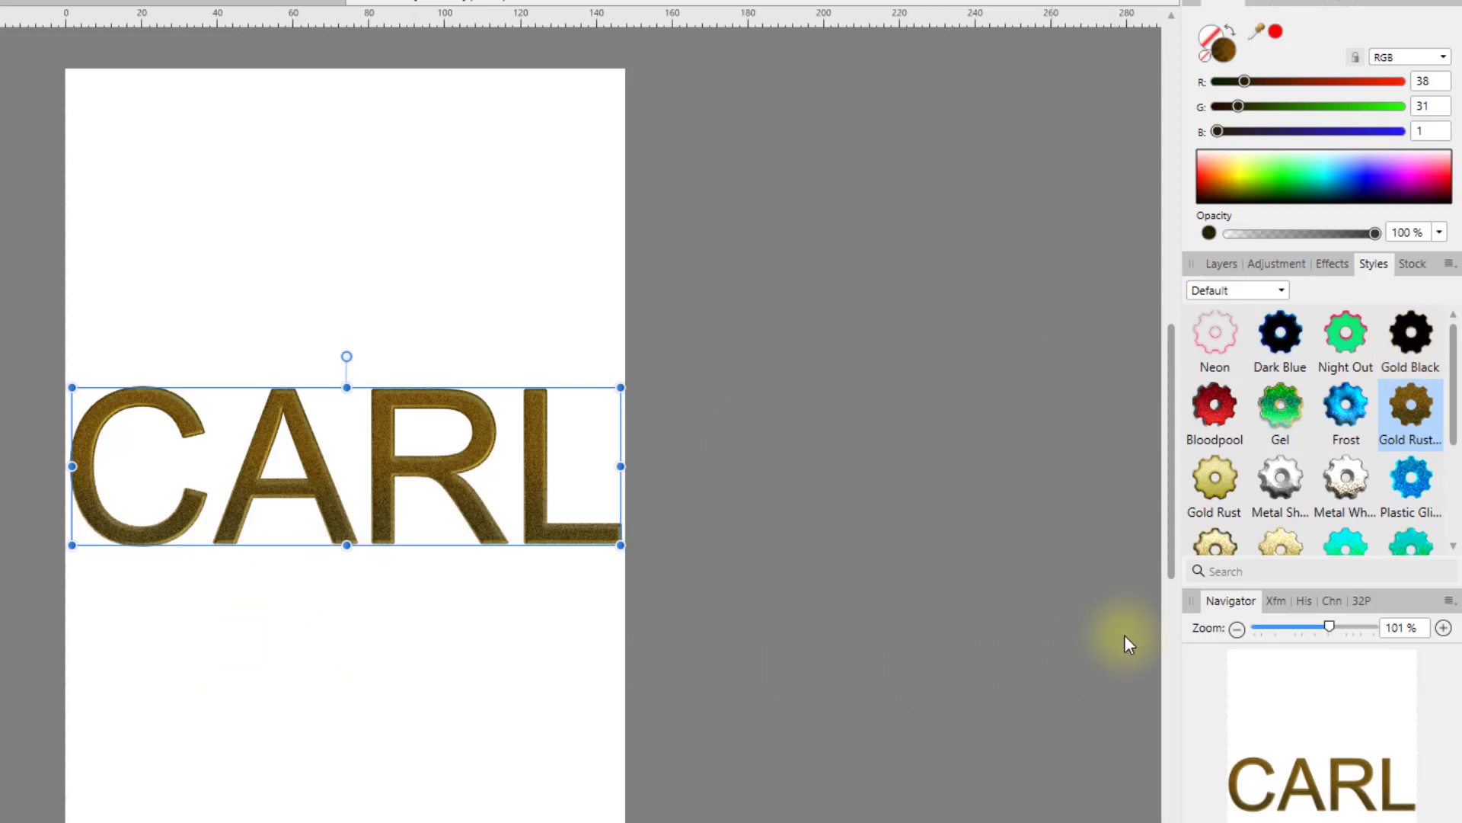
click(1219, 263)
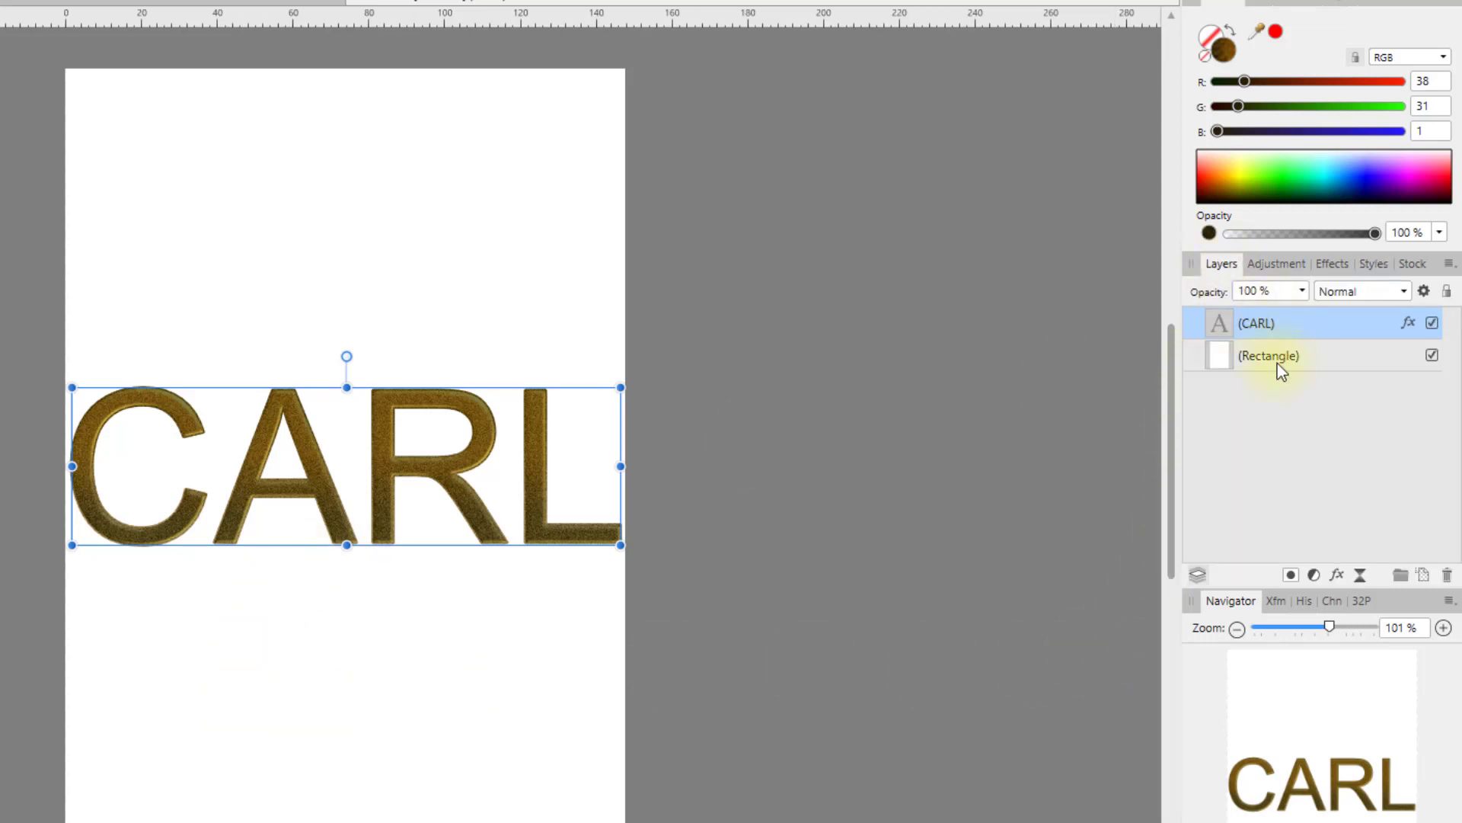
click(1259, 355)
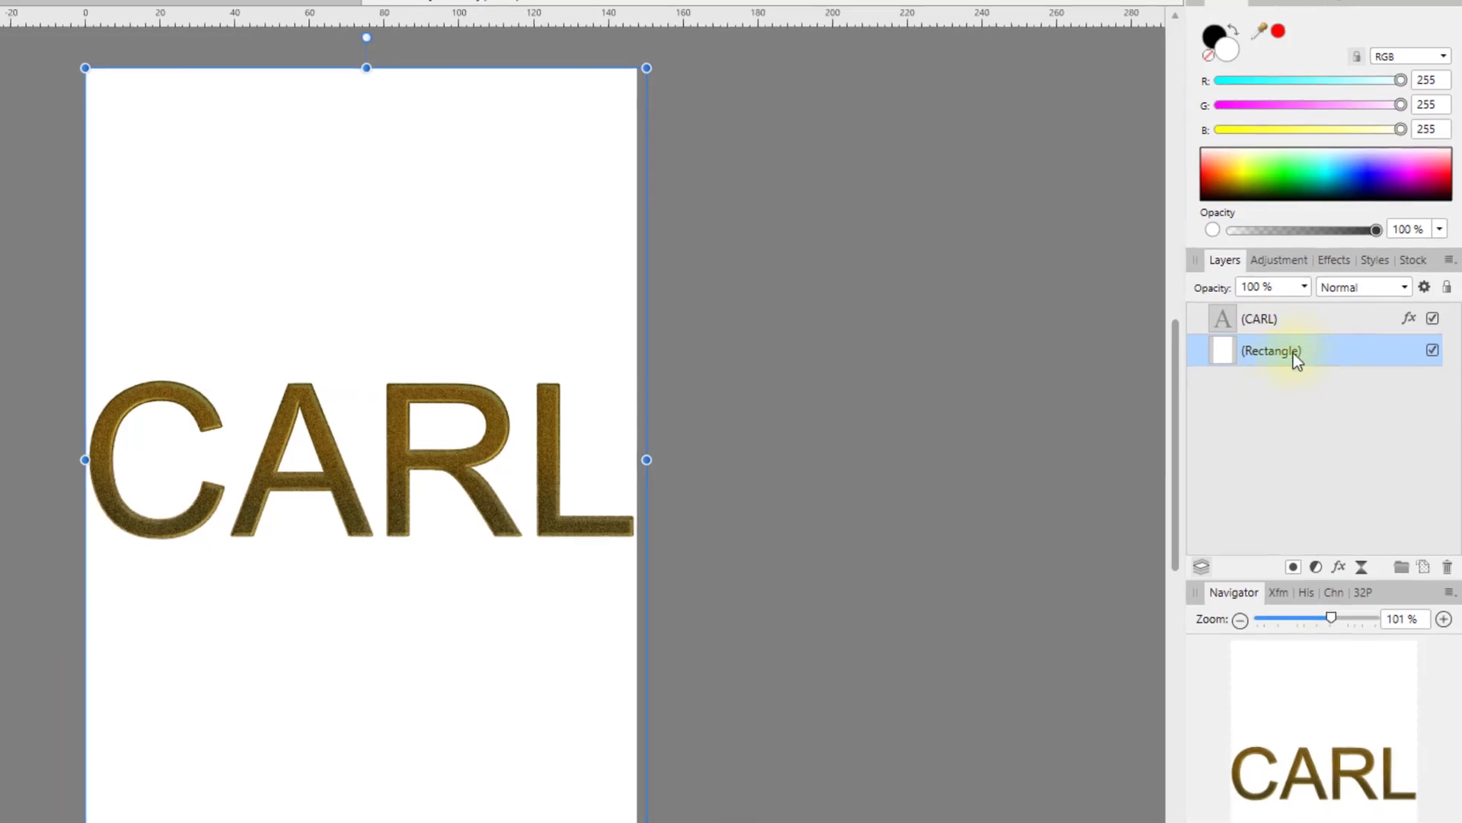
click(1379, 247)
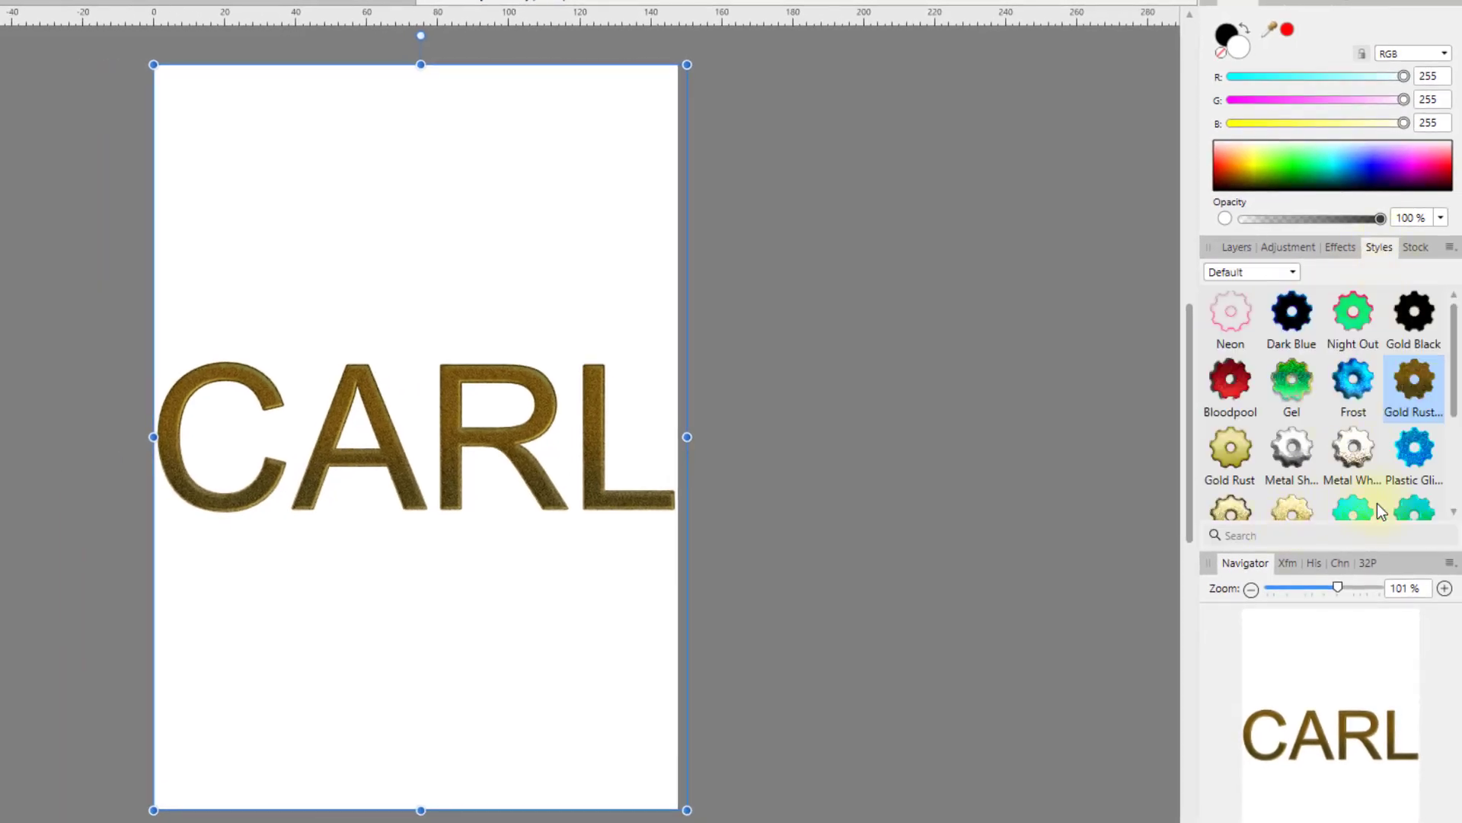
click(1356, 389)
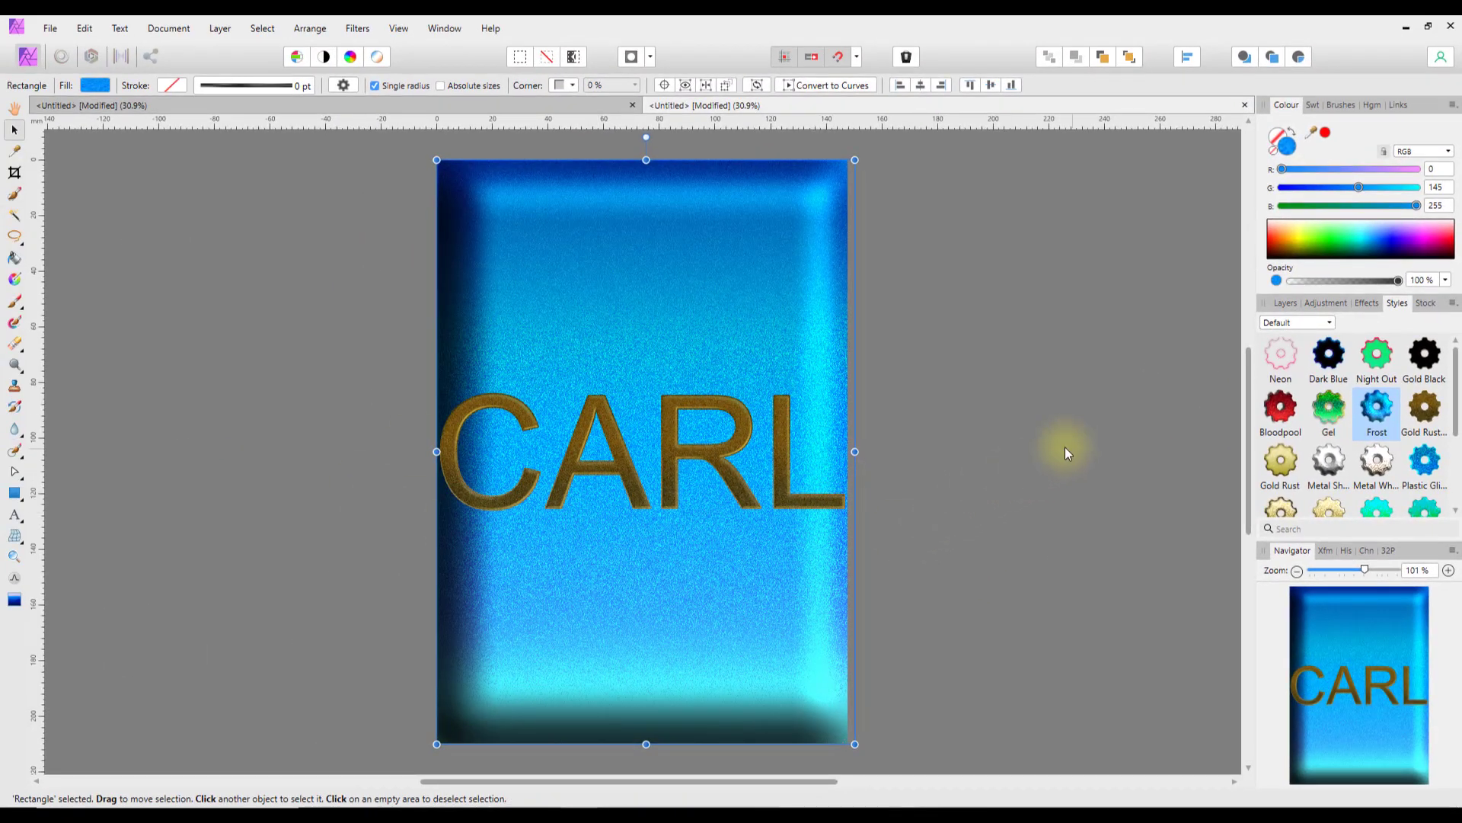
scroll(1137, 489, down, 2)
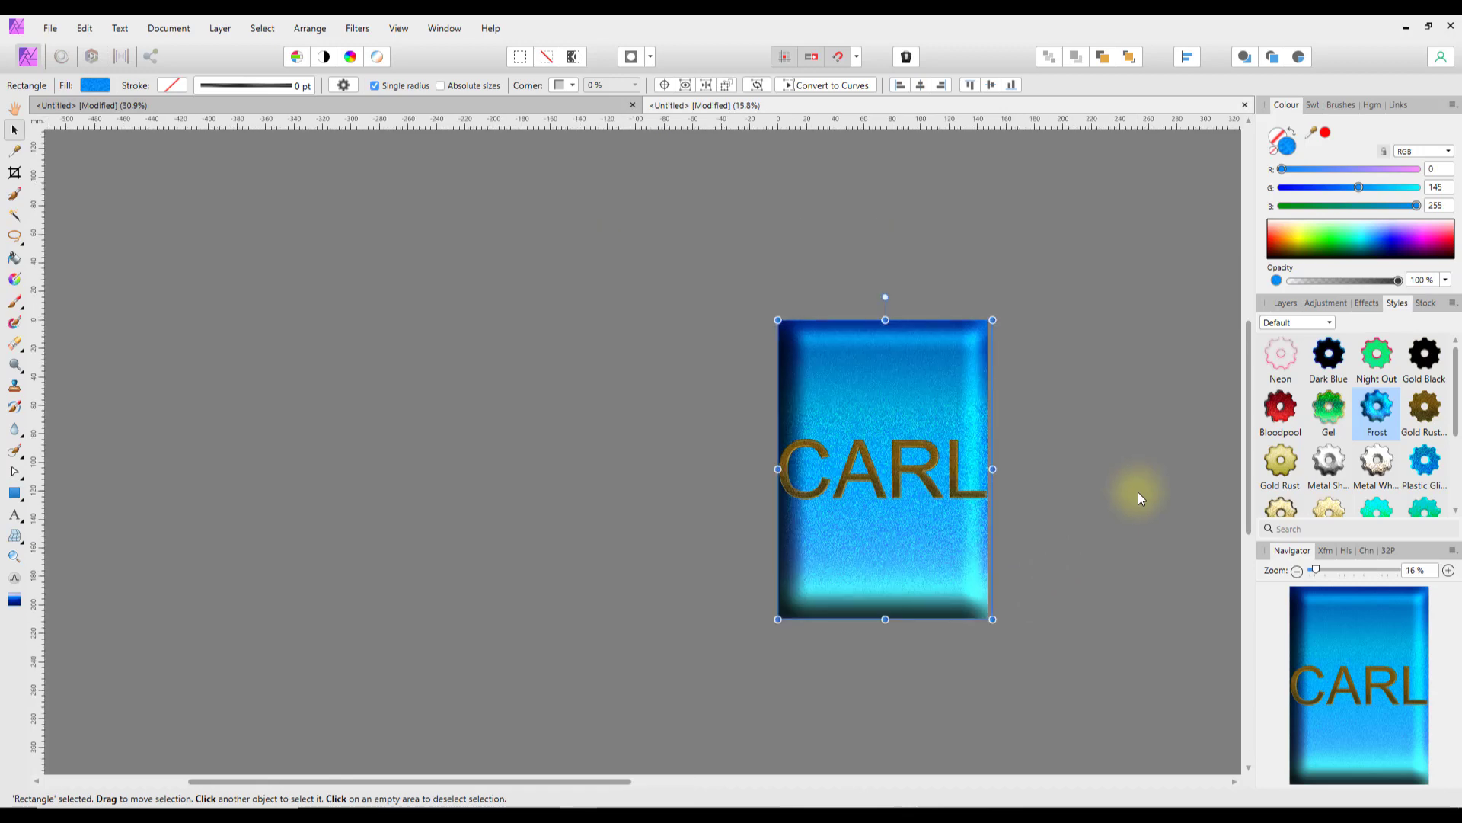
scroll(1138, 490, up, 3)
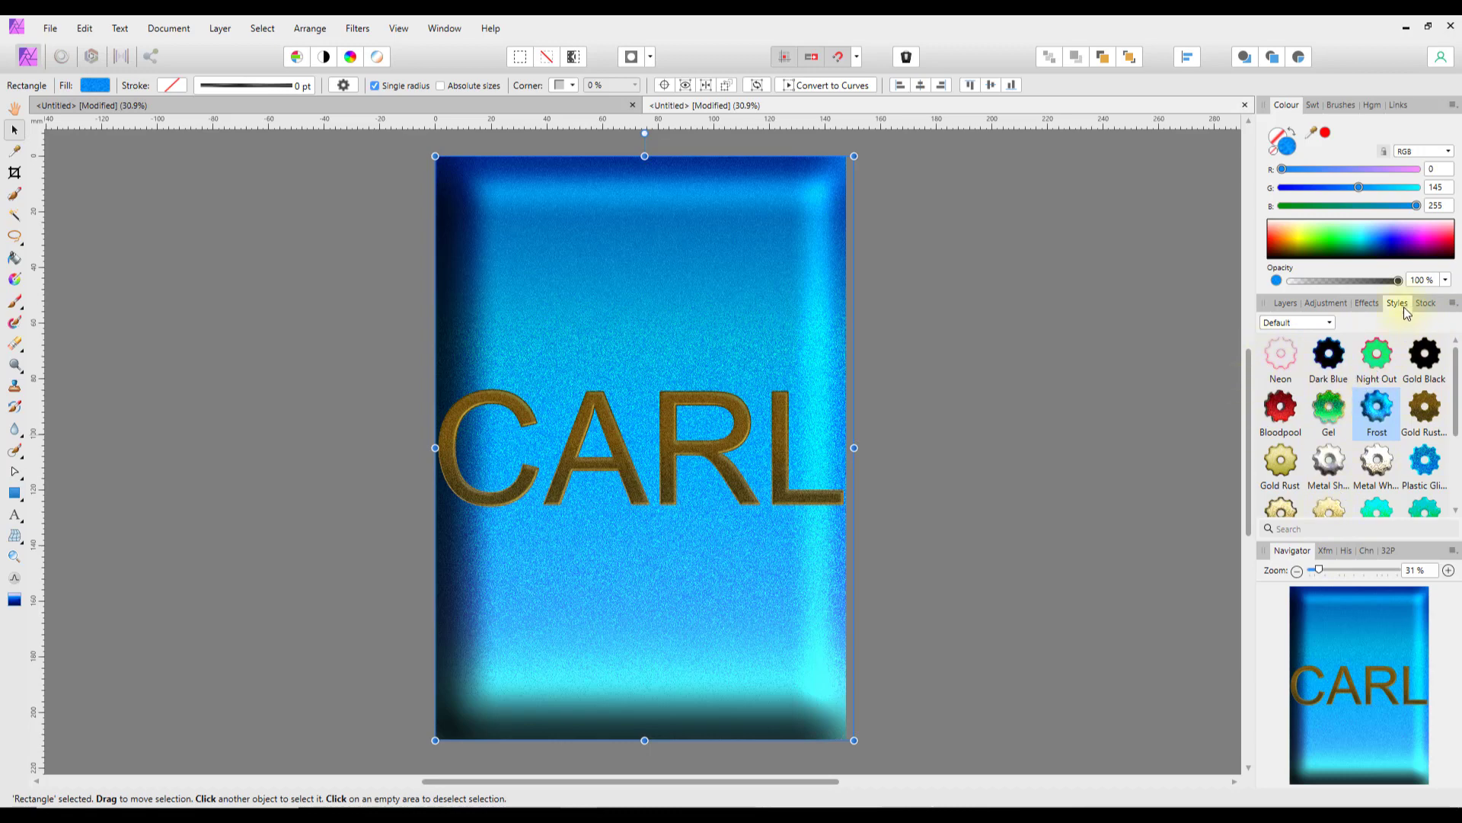
Step: Examine the style category management options and inspect the lettering at 150% zoom
click(1454, 303)
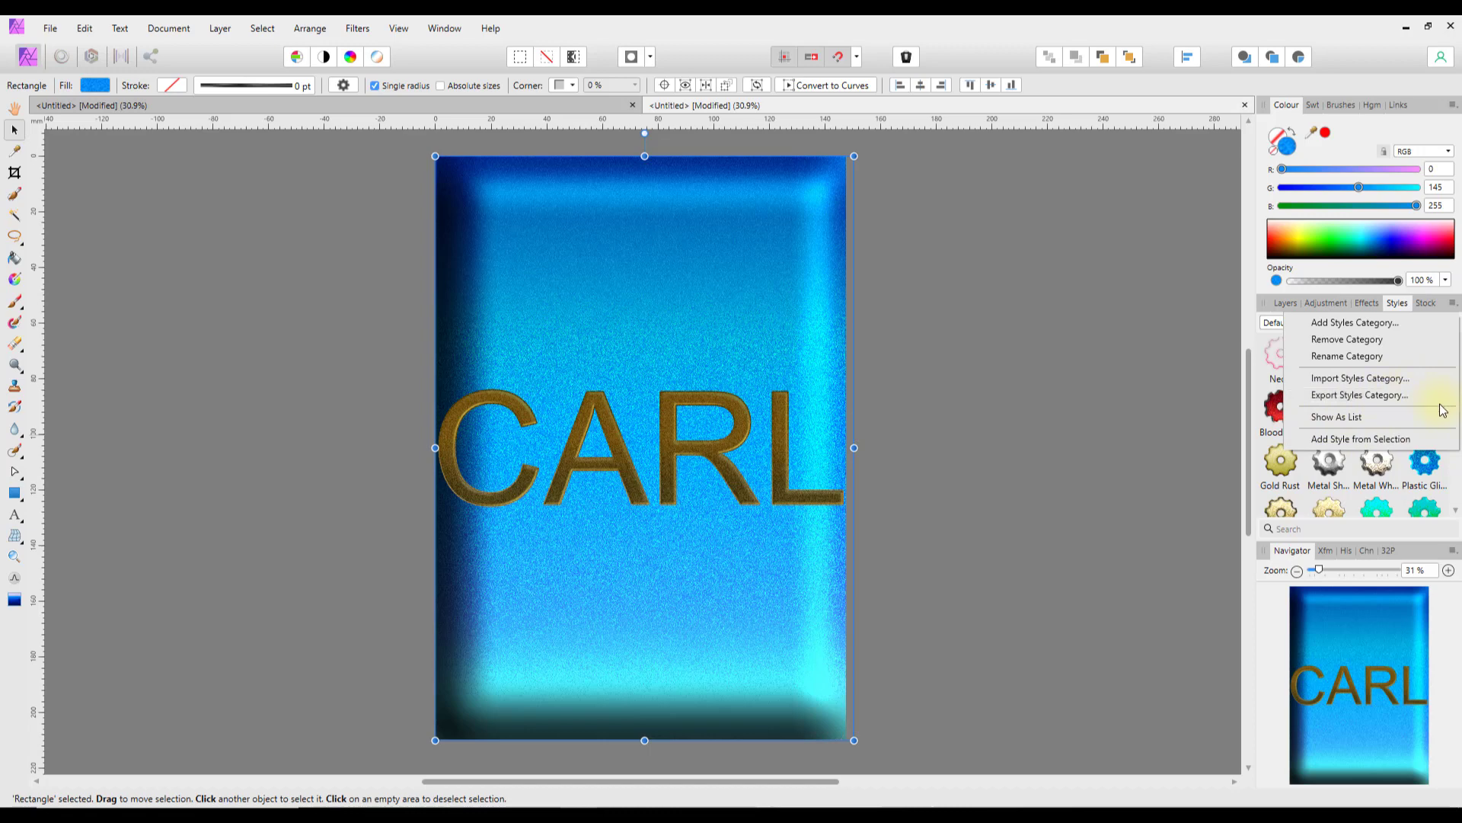
click(1253, 369)
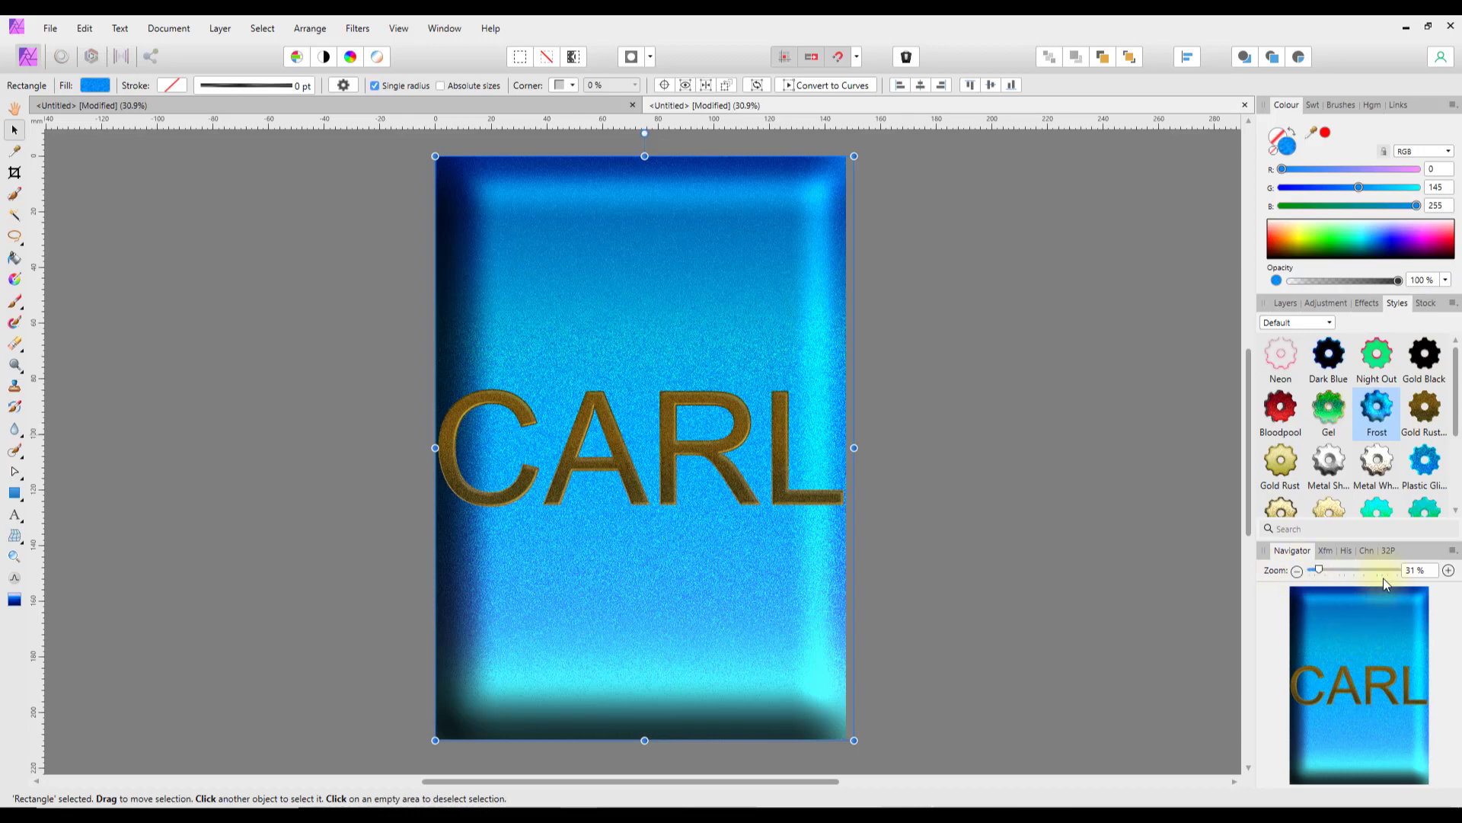
mouse_move(1319, 568)
mouse_down()
mouse_move(1400, 571)
mouse_move(1320, 577)
mouse_up()
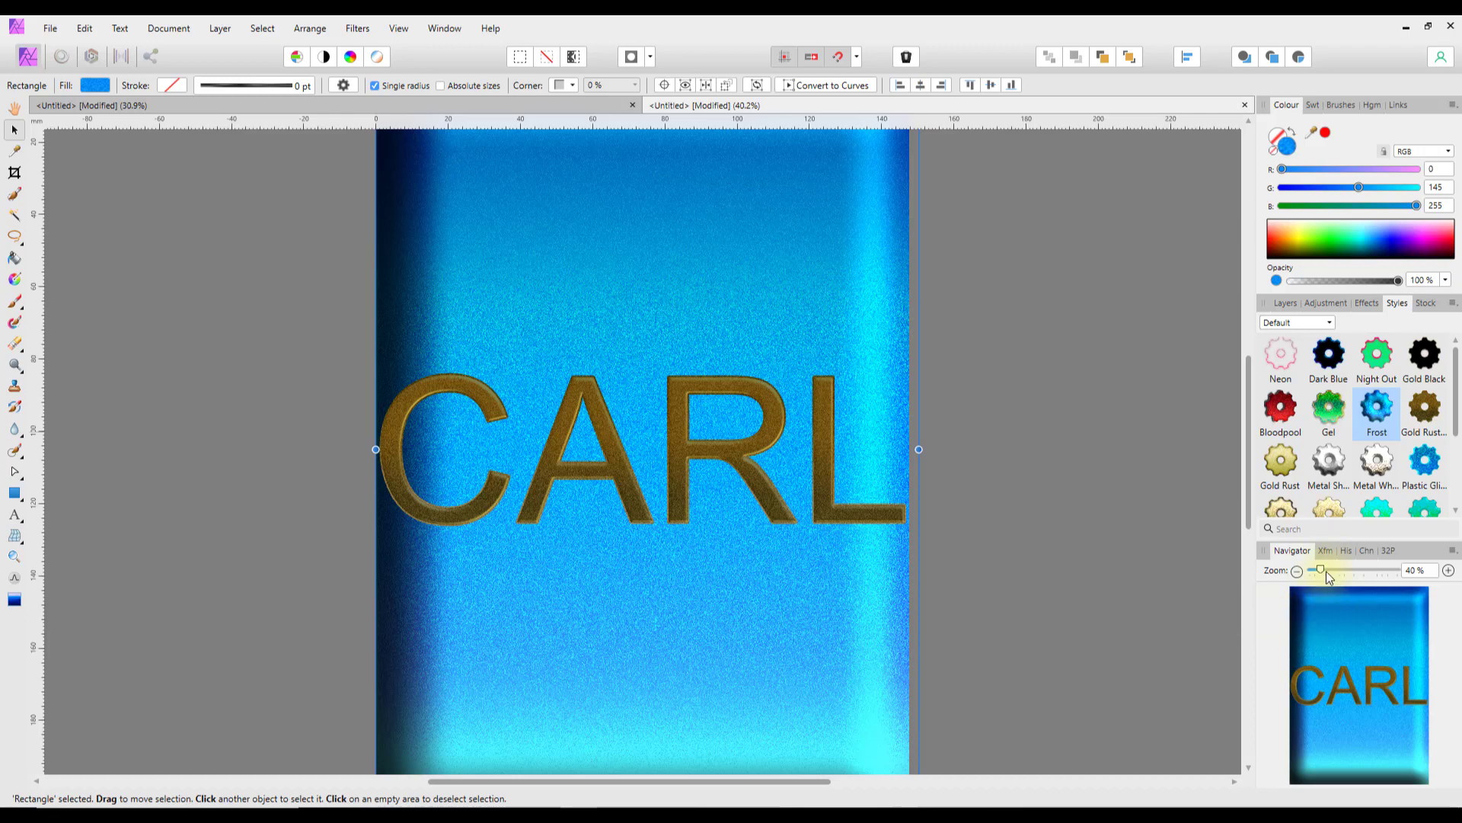
drag(1323, 568, 1377, 568)
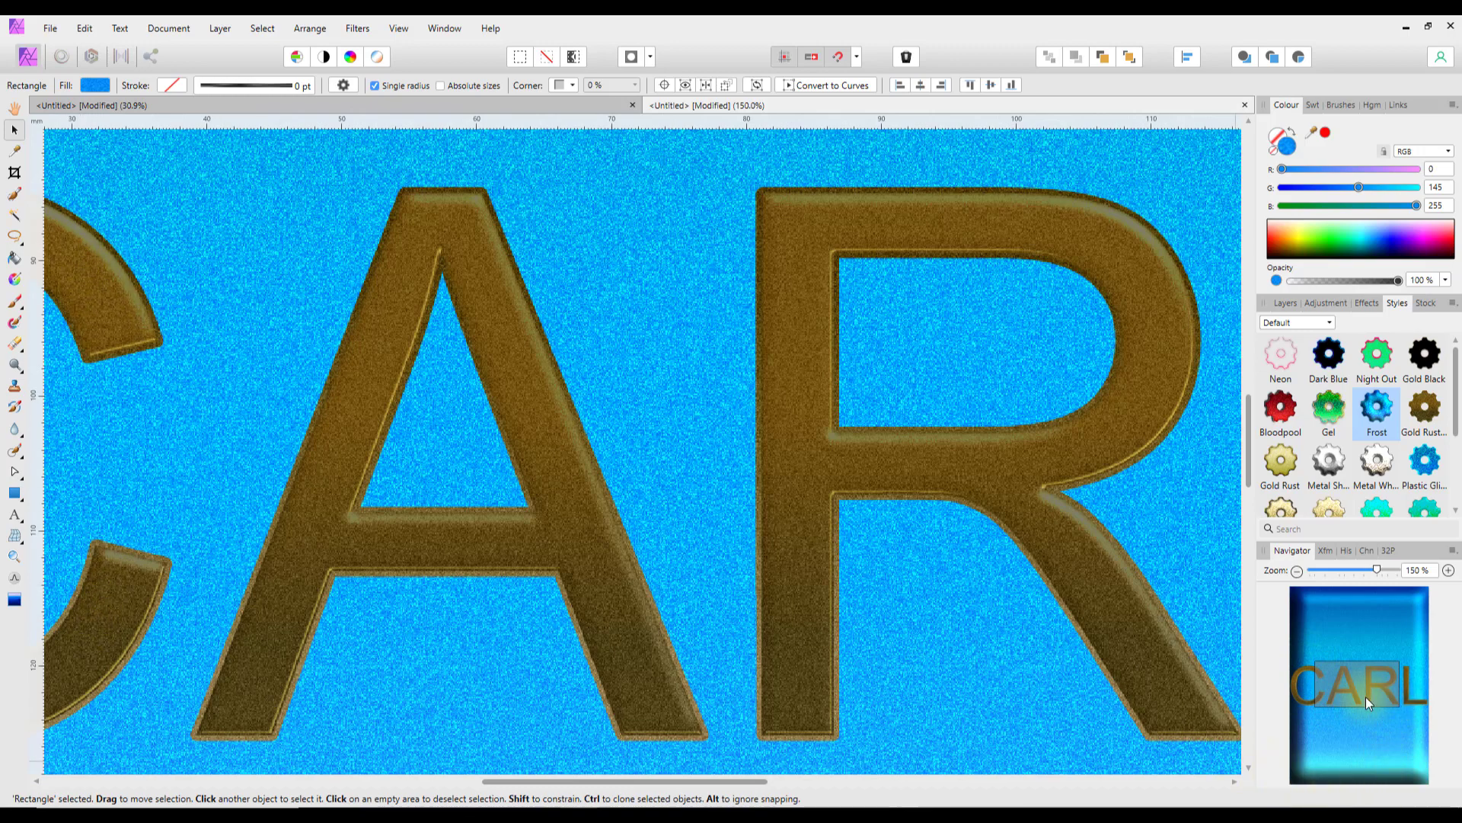
mouse_move(1351, 689)
mouse_down()
mouse_move(1354, 640)
mouse_move(1337, 616)
mouse_move(1392, 615)
mouse_move(1402, 684)
mouse_move(1386, 710)
mouse_move(1341, 713)
mouse_move(1334, 753)
mouse_move(1383, 752)
mouse_move(1342, 687)
mouse_up()
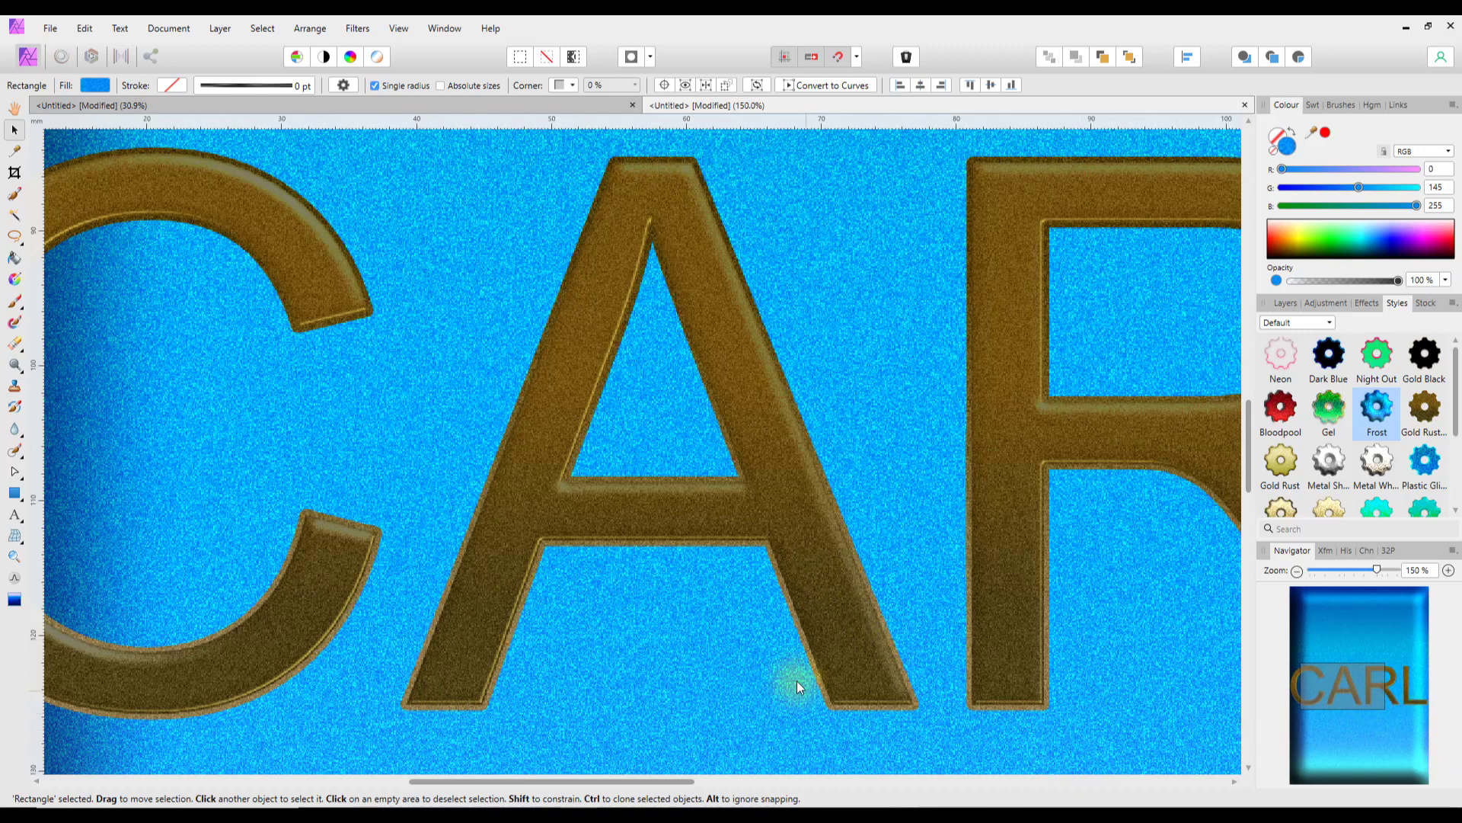
scroll(559, 661, up, 1)
scroll(634, 659, down, 1)
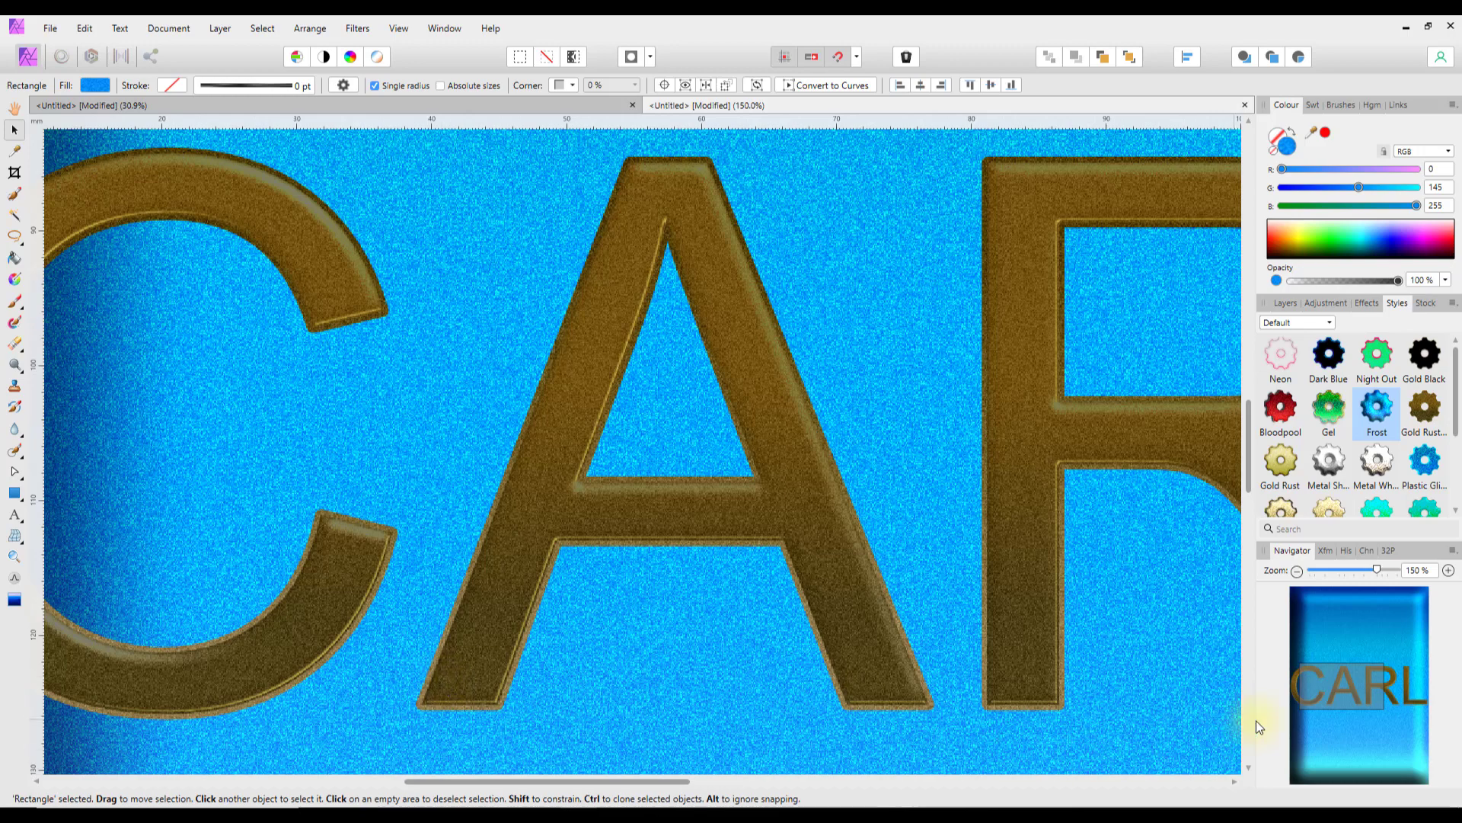
drag(1353, 693, 1346, 684)
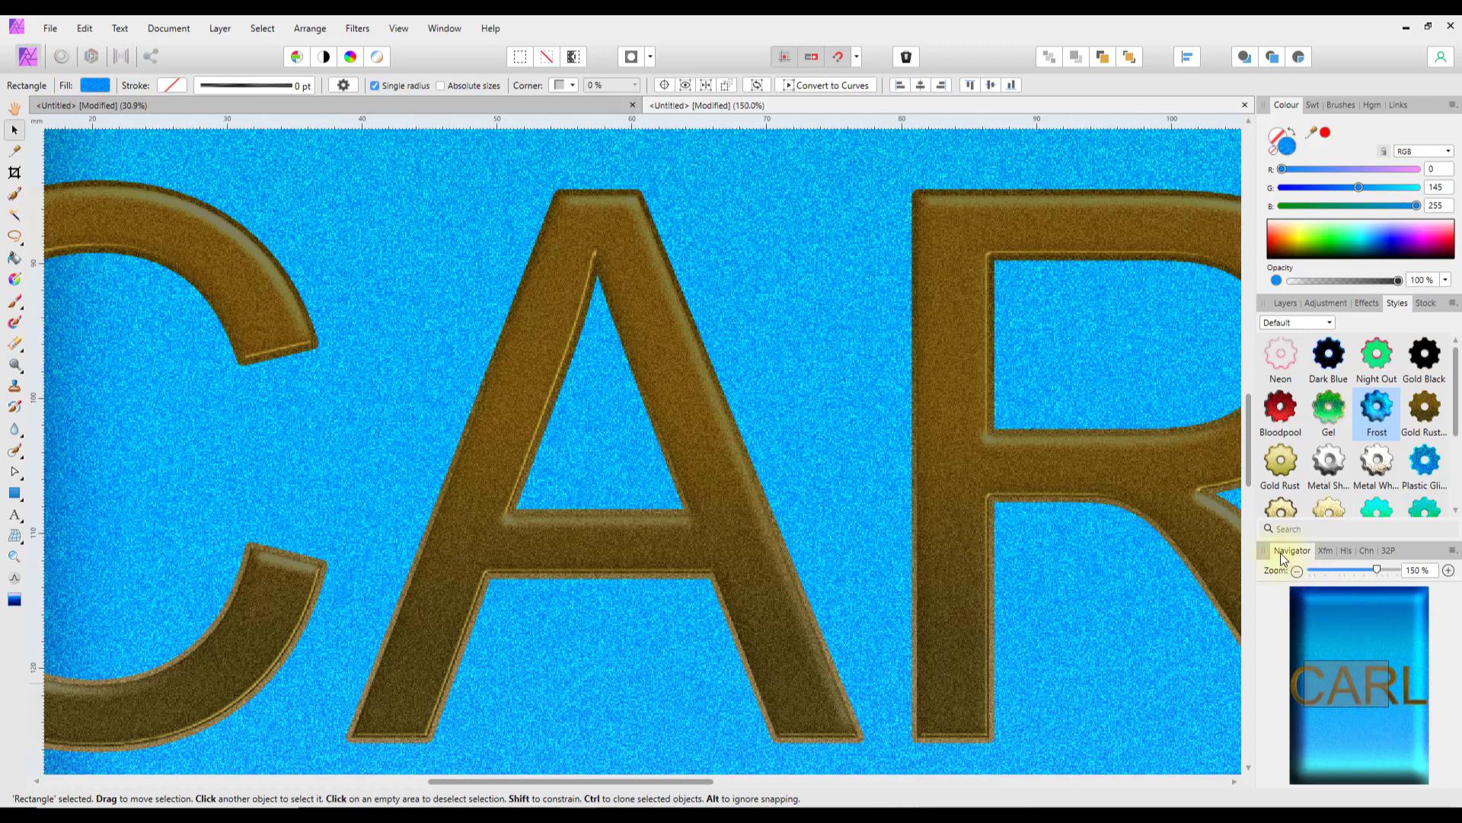
Step: Examine the rectangle's transform values and its layer effects, ending in the layer list
click(1326, 551)
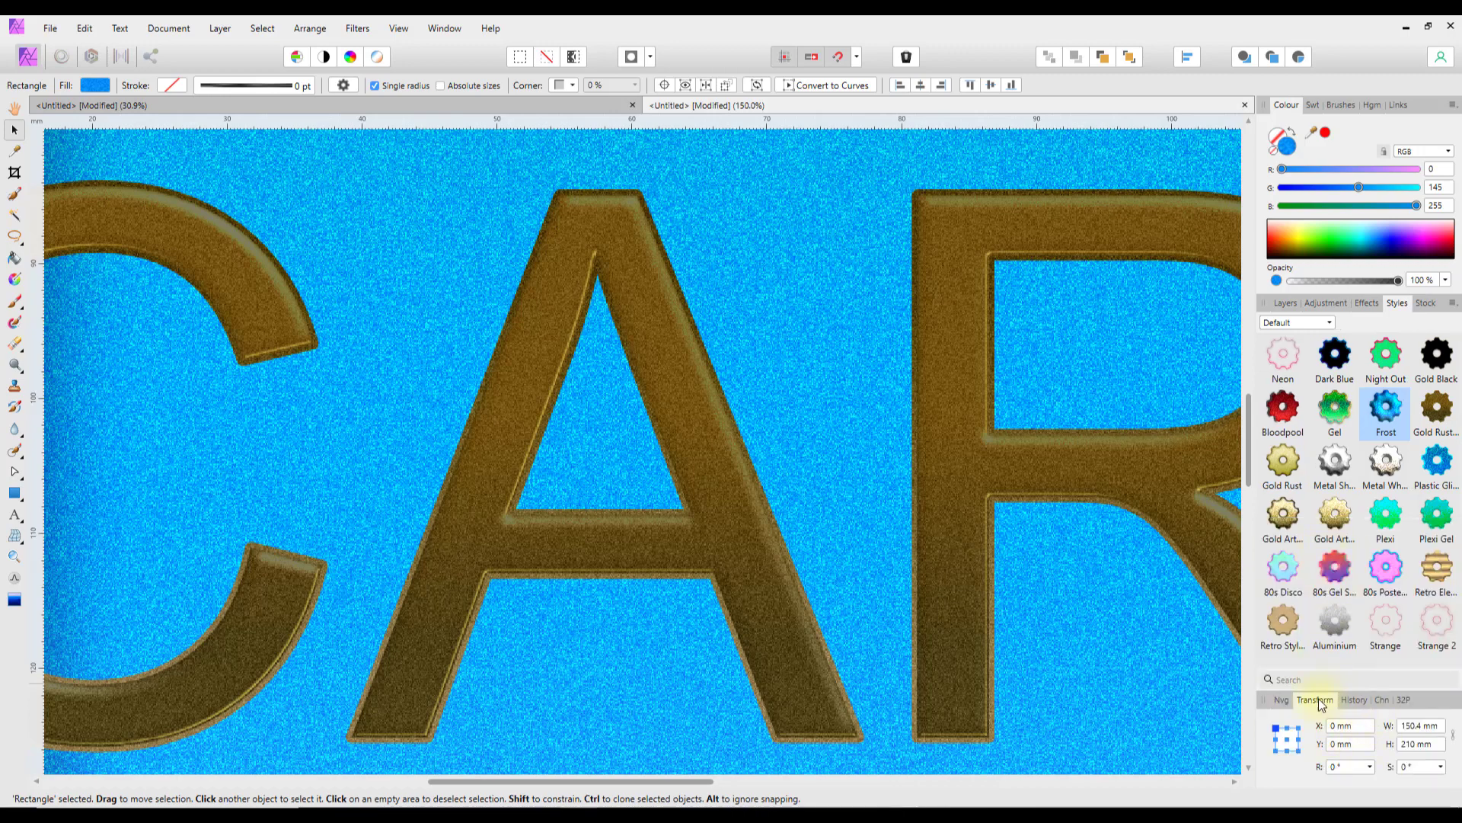
click(1281, 699)
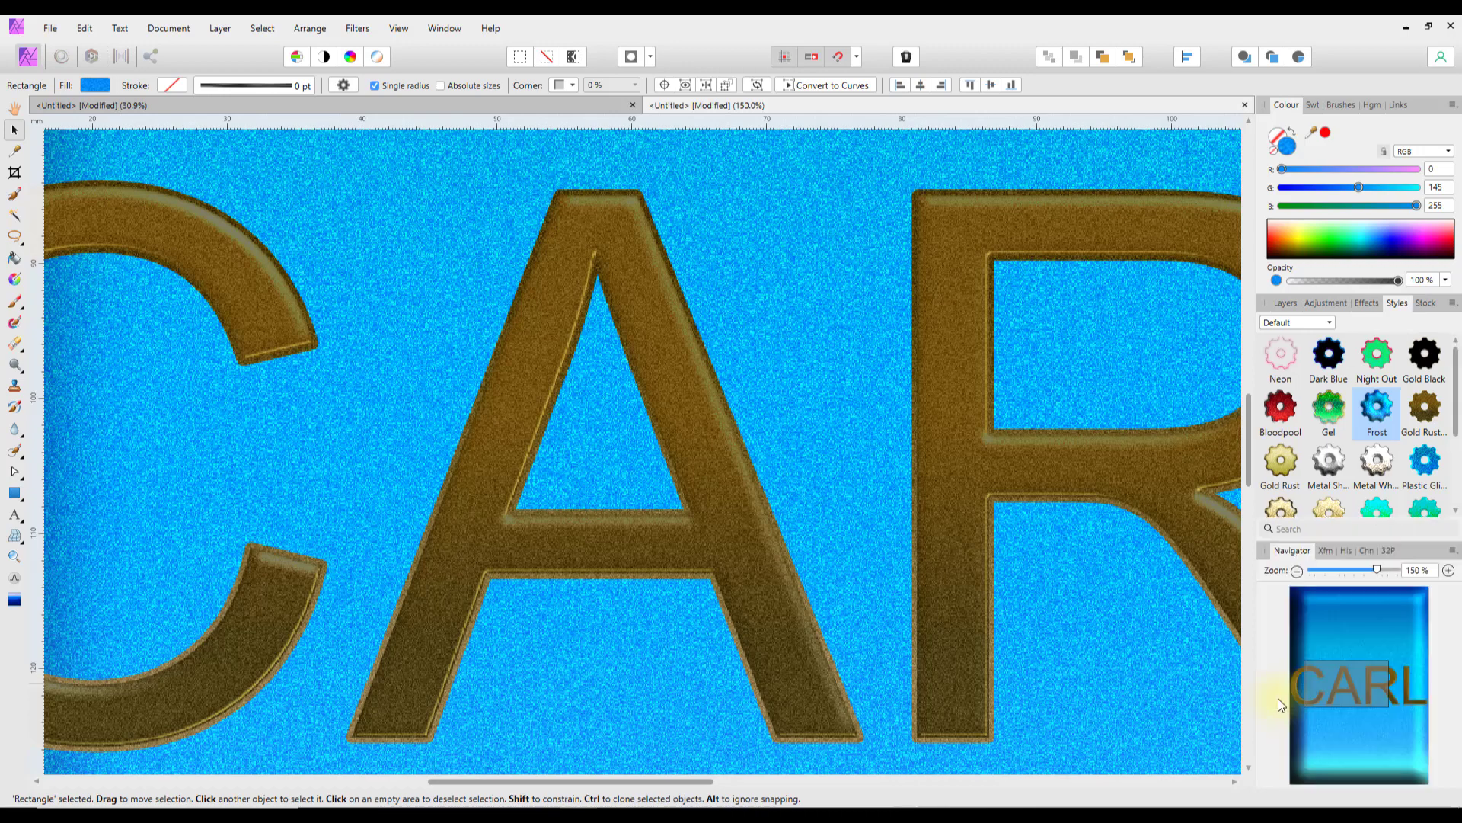
click(1326, 551)
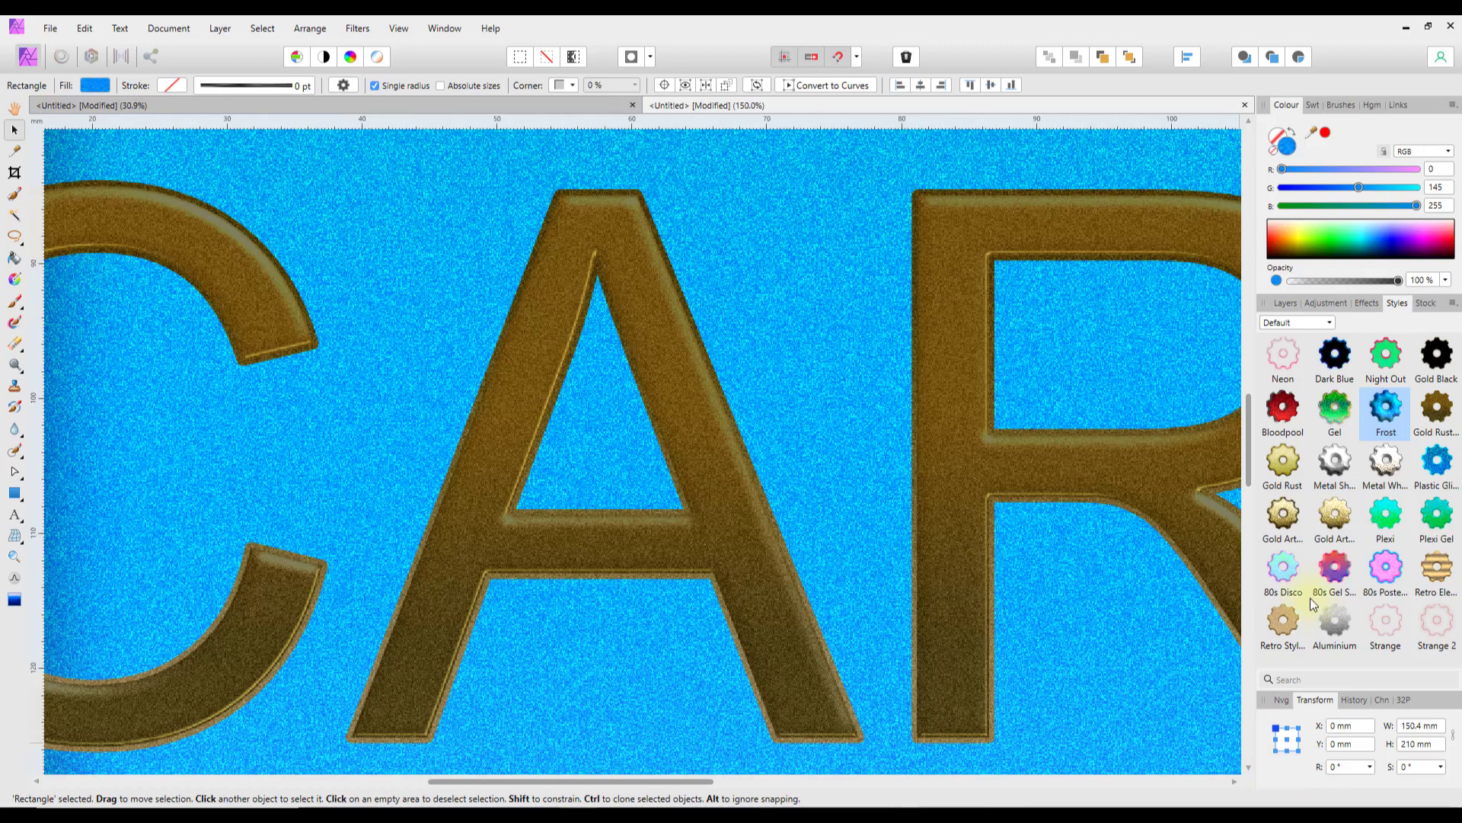
click(1364, 303)
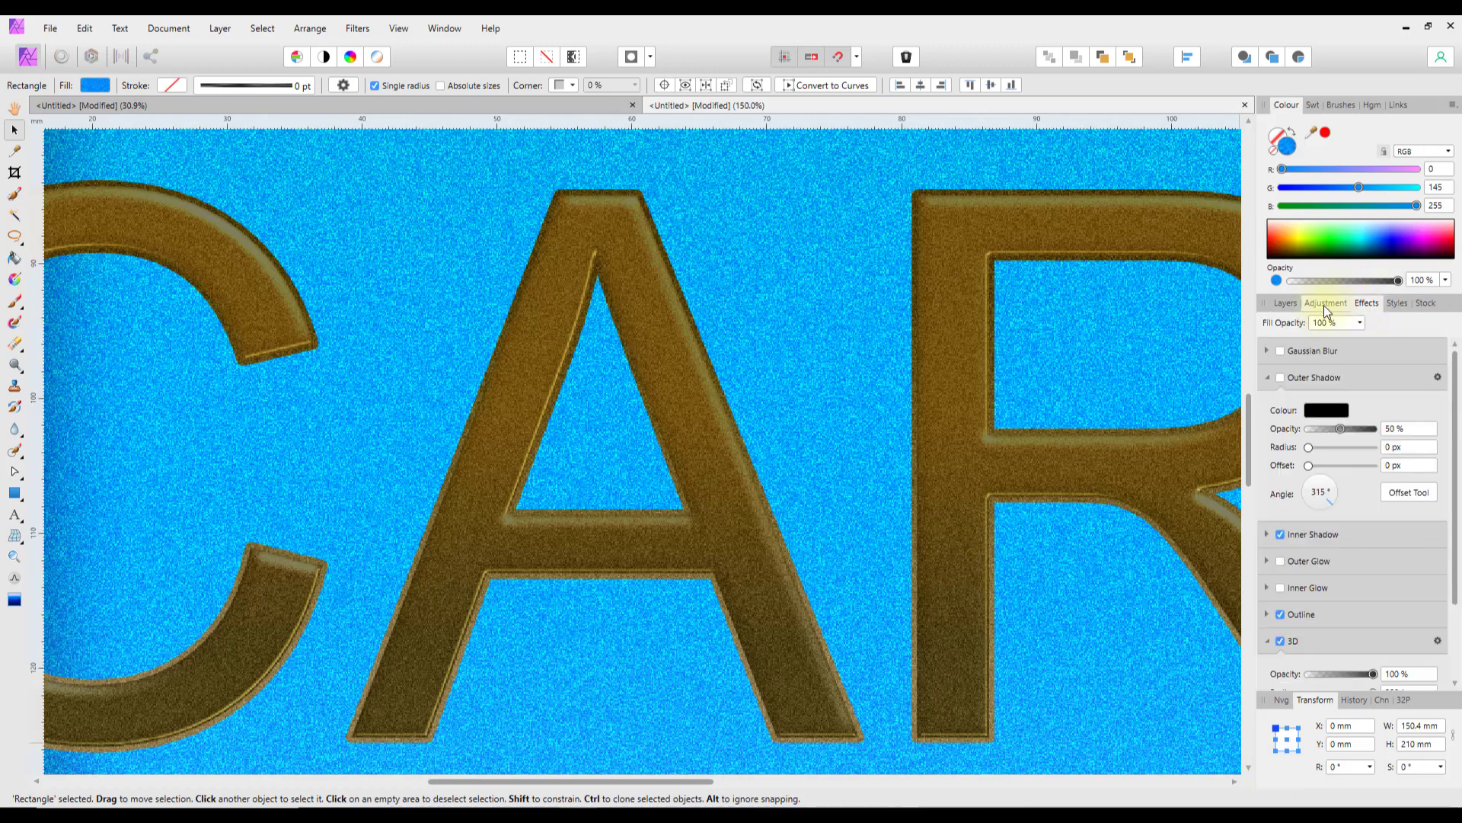
click(1287, 304)
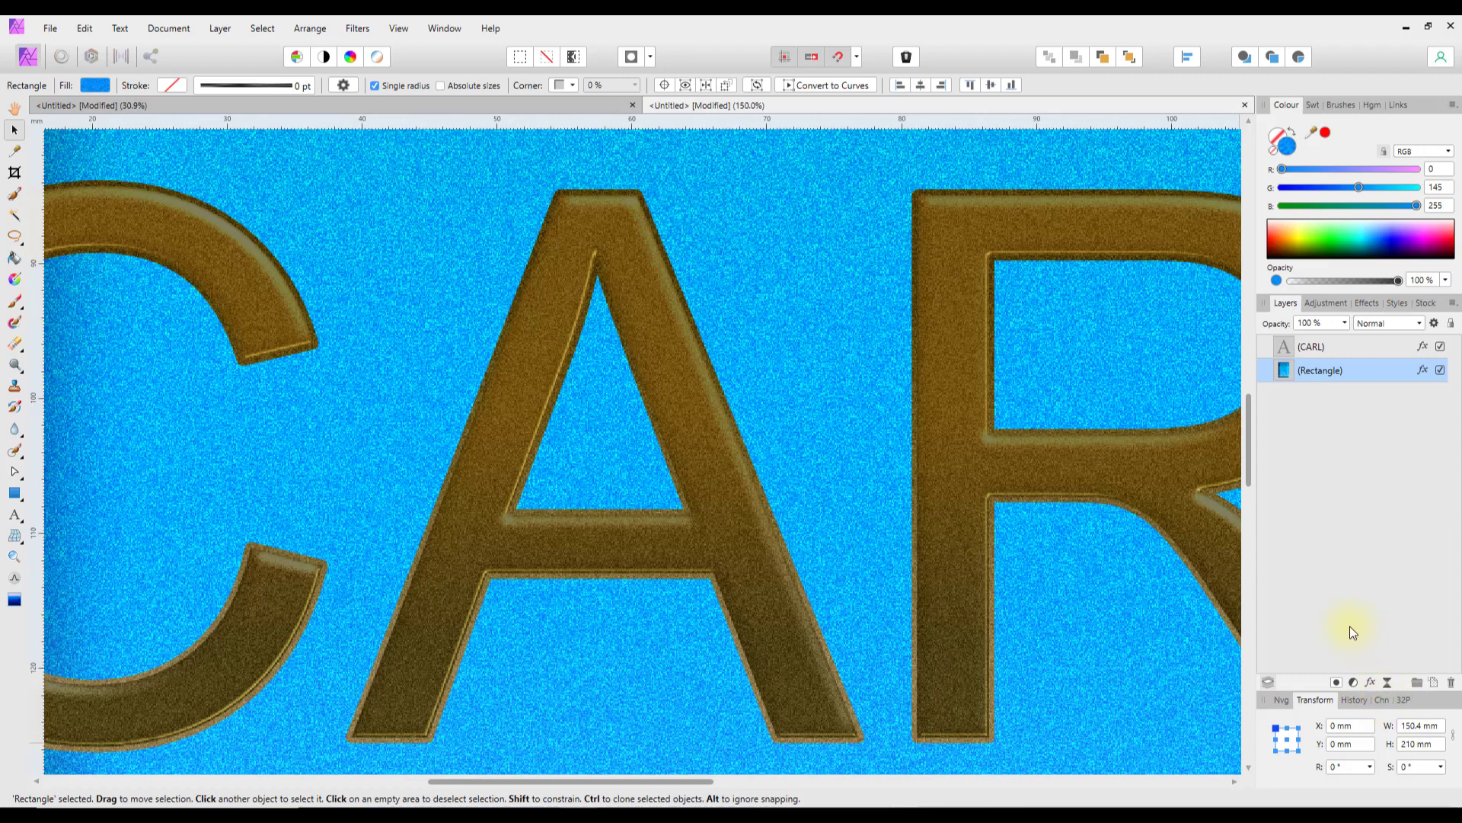
Step: Review the document's history of edits from the first entries to the latest
click(1364, 703)
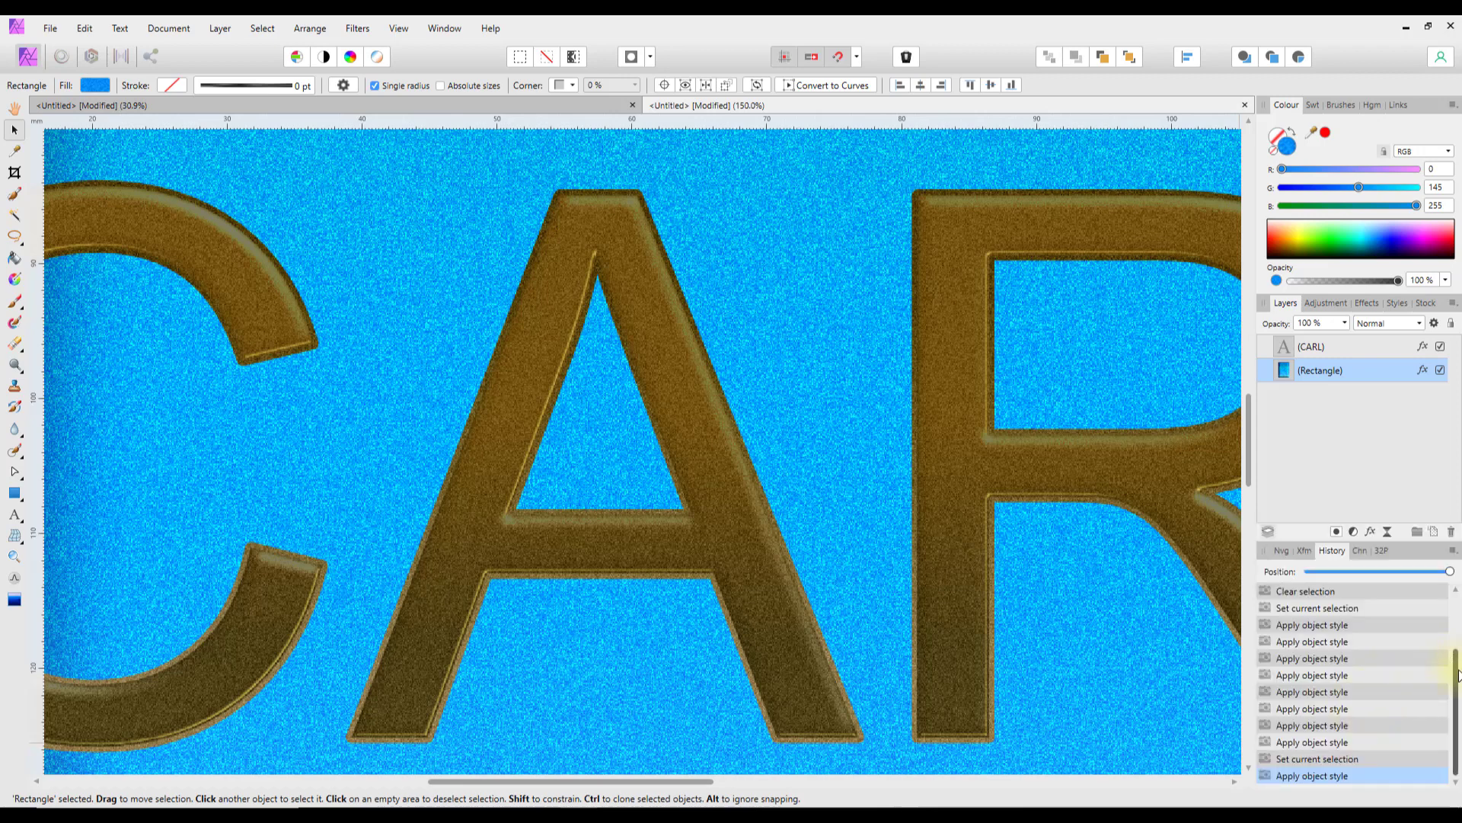
scroll(1418, 594, up, 2)
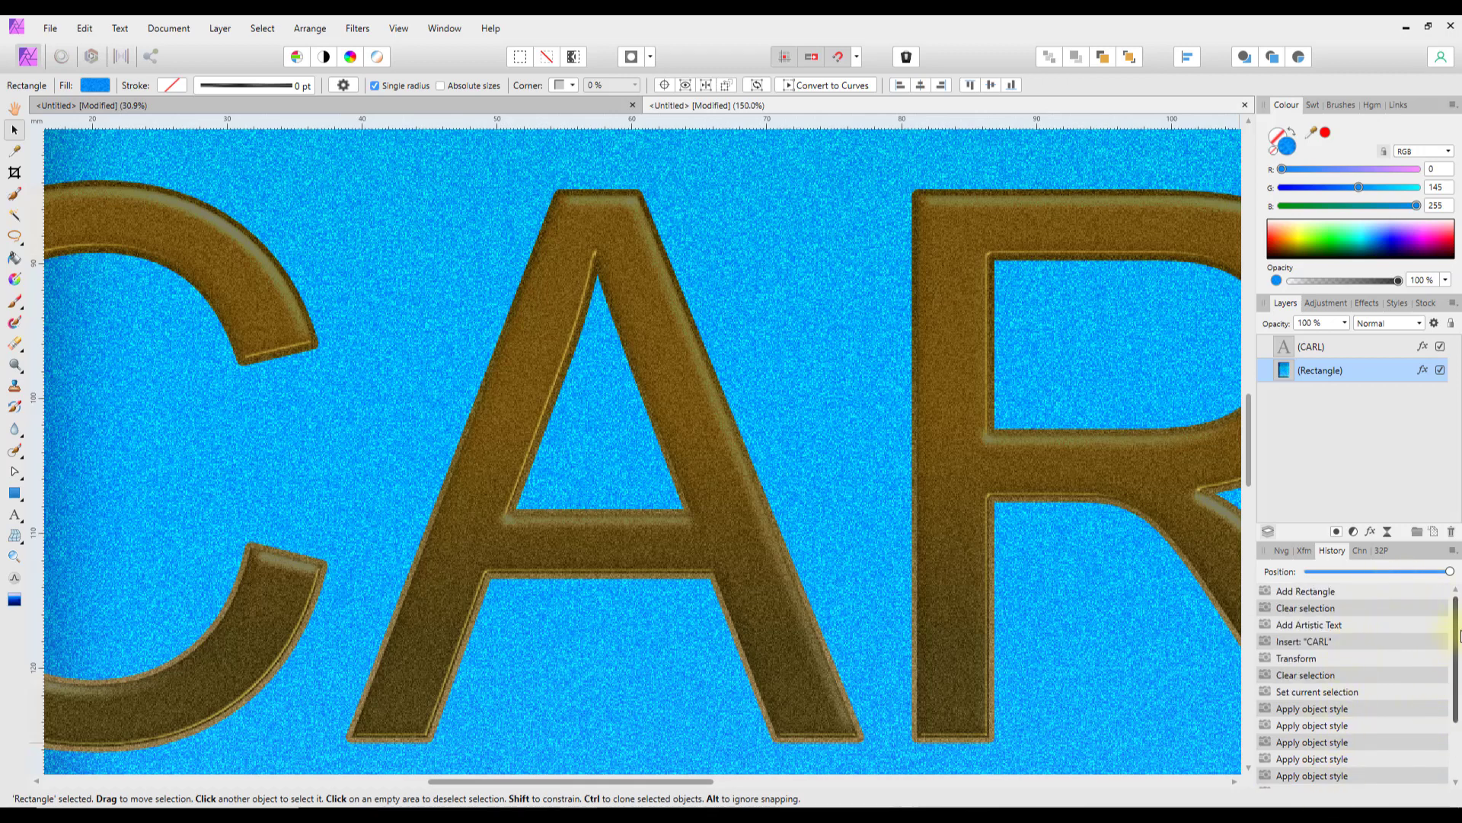
scroll(1459, 651, down, 1)
scroll(1460, 651, down, 2)
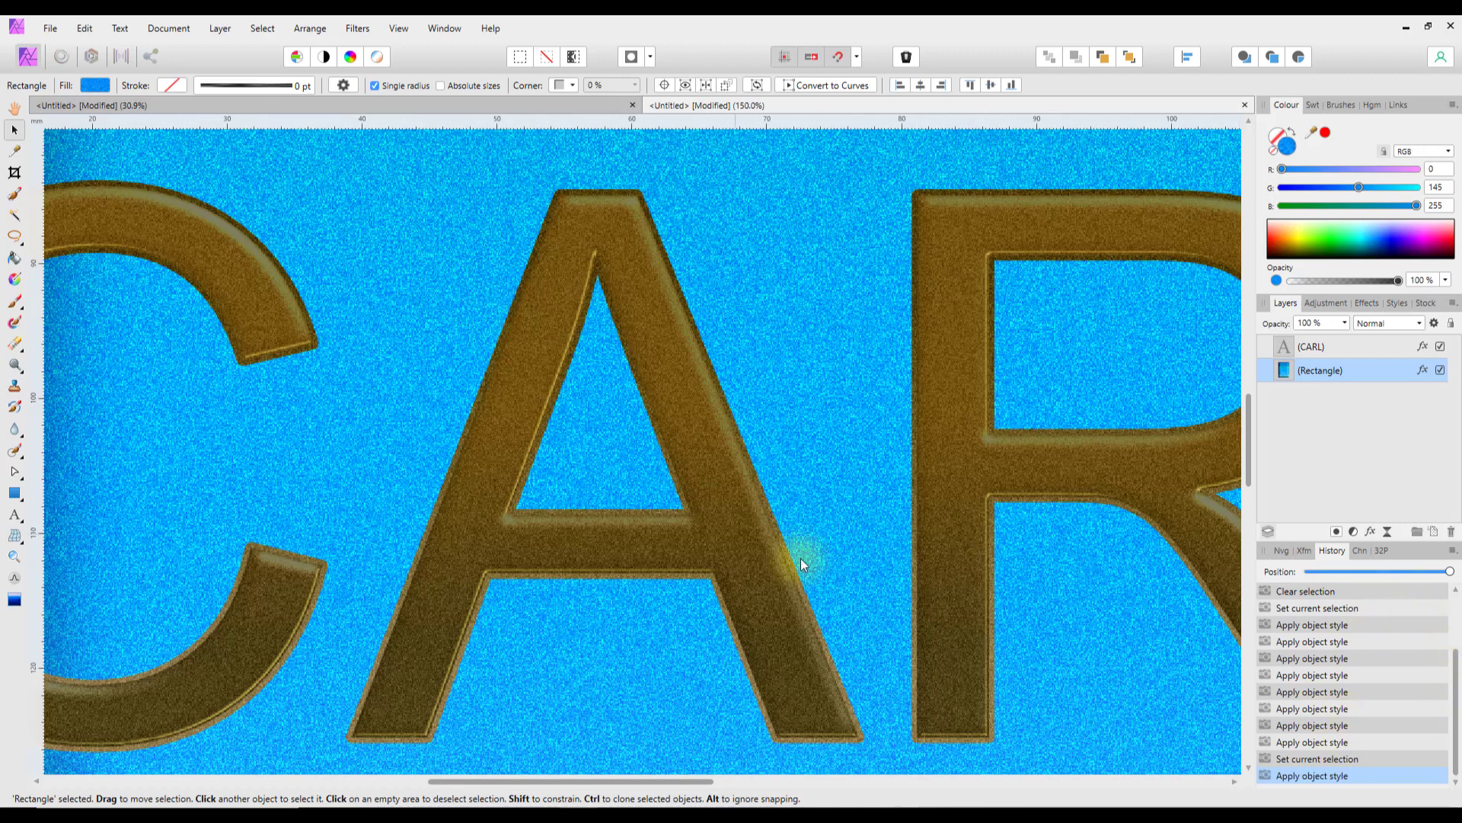
drag(1456, 664, 1454, 588)
Step: Examine the colour channels and the 32-bit preview options, and return to the document overview
click(1362, 552)
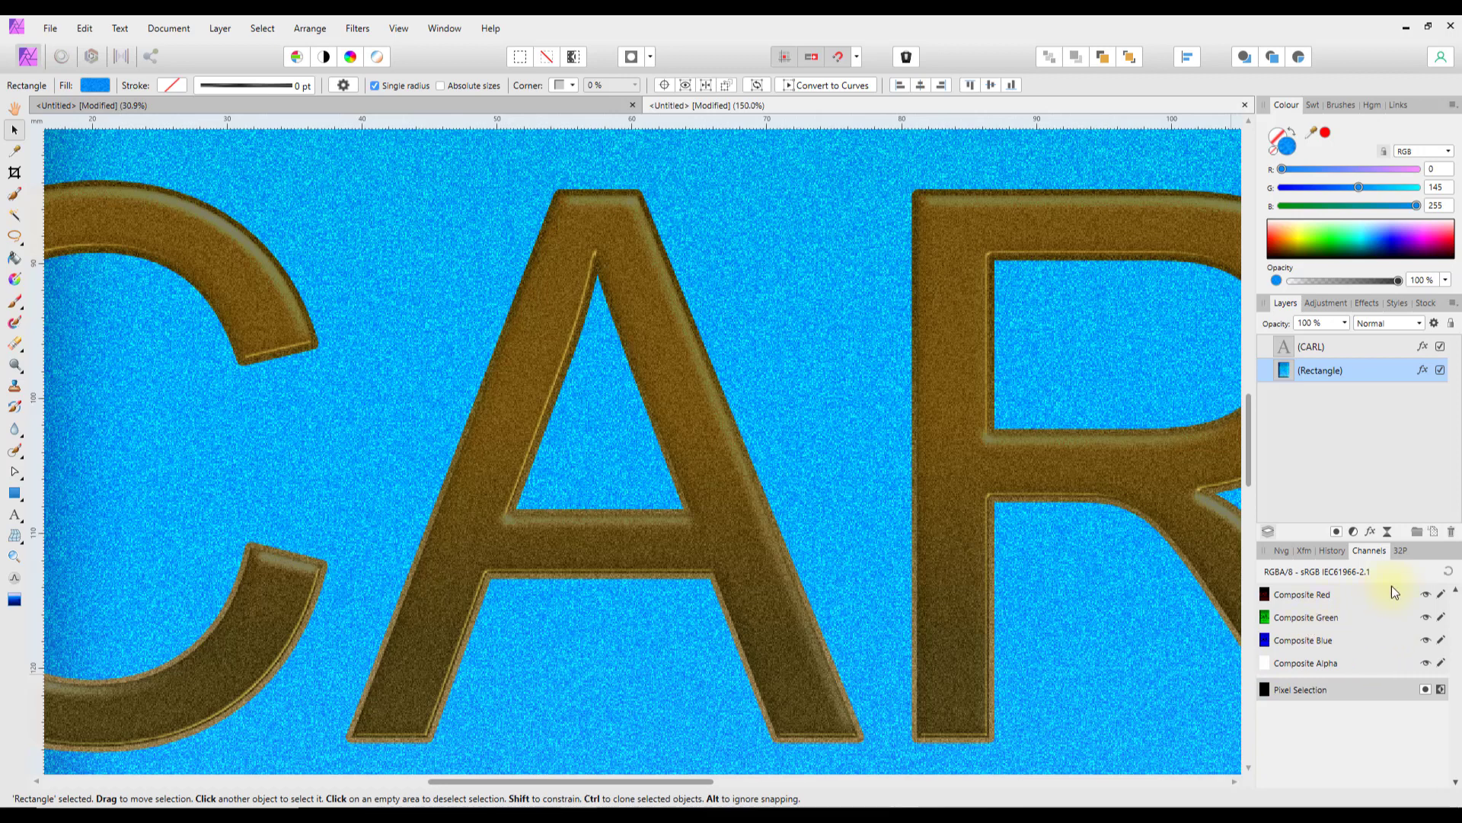
click(1402, 550)
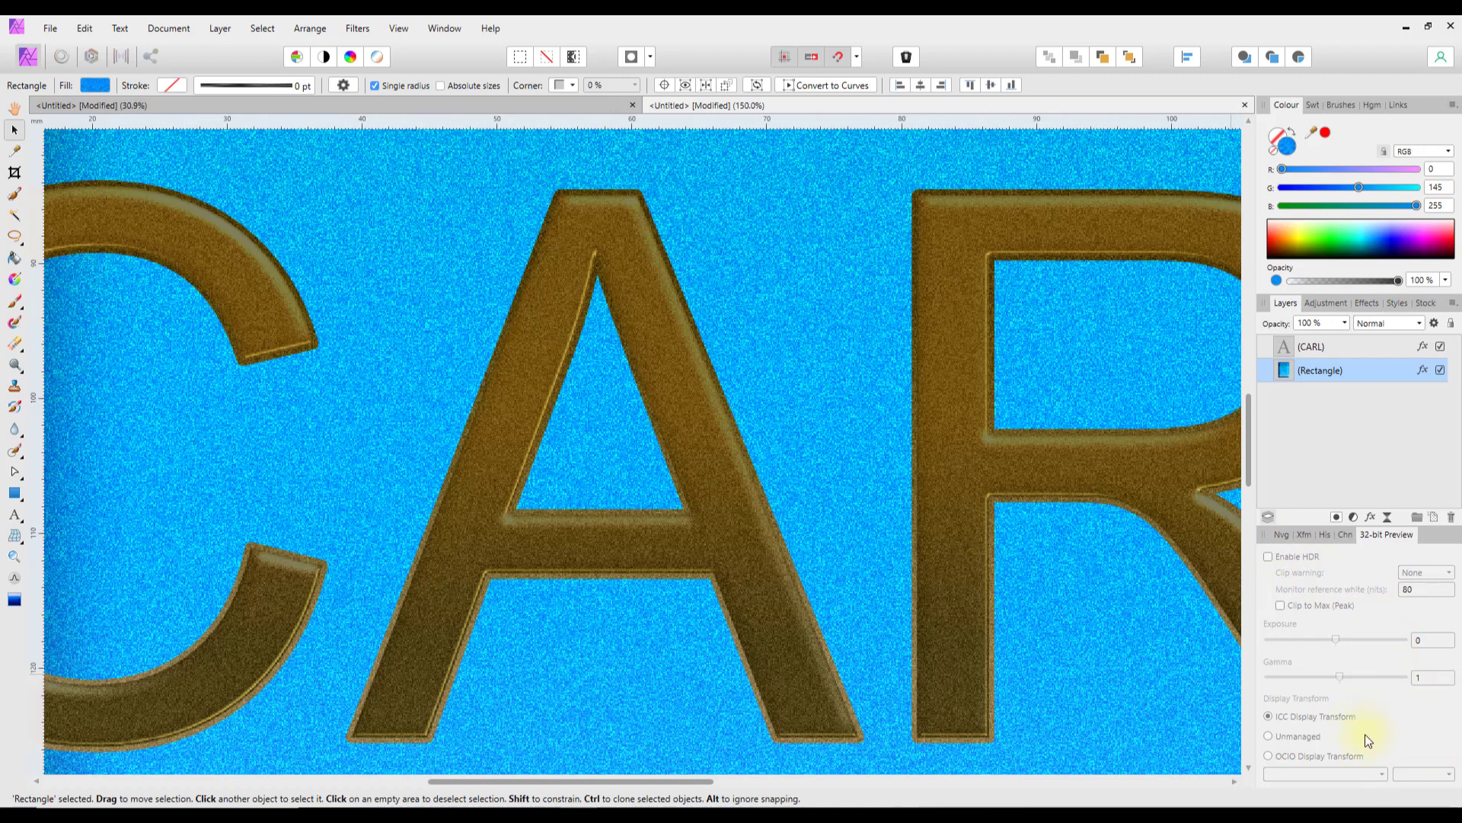
click(1282, 535)
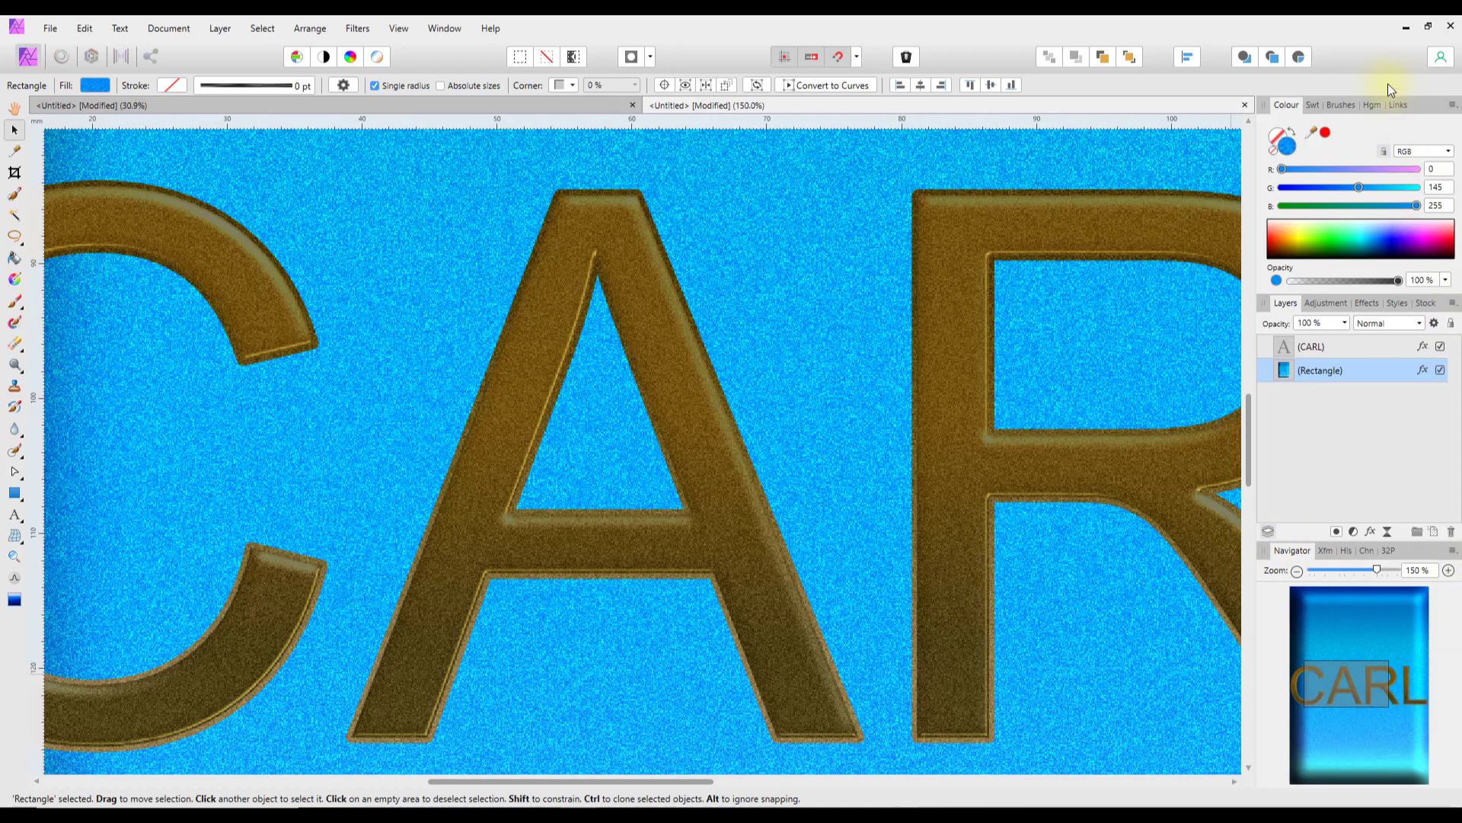
Step: Examine the document's histogram and the rectangle's linkable parameters
click(1372, 106)
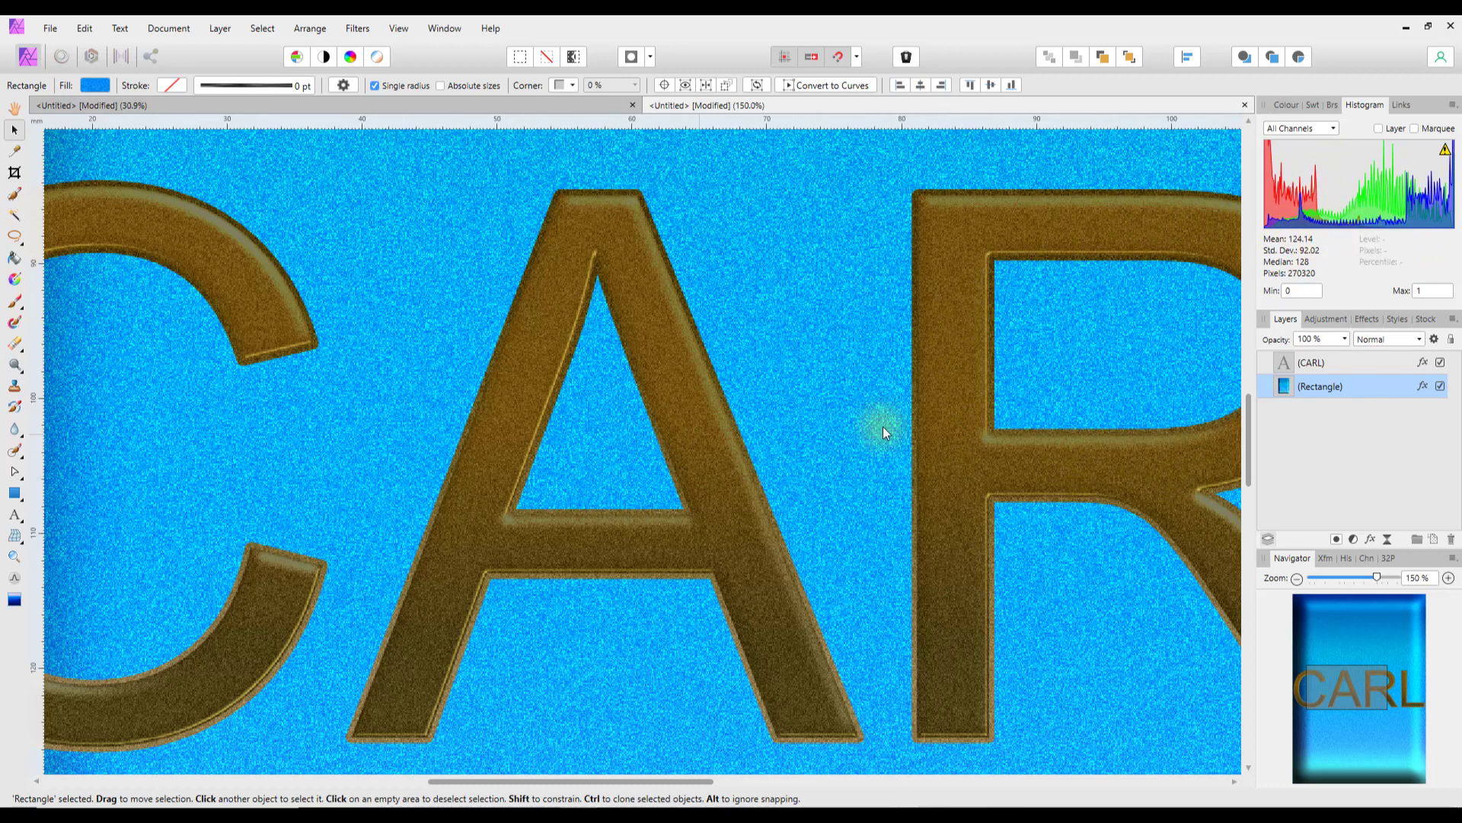
click(1409, 106)
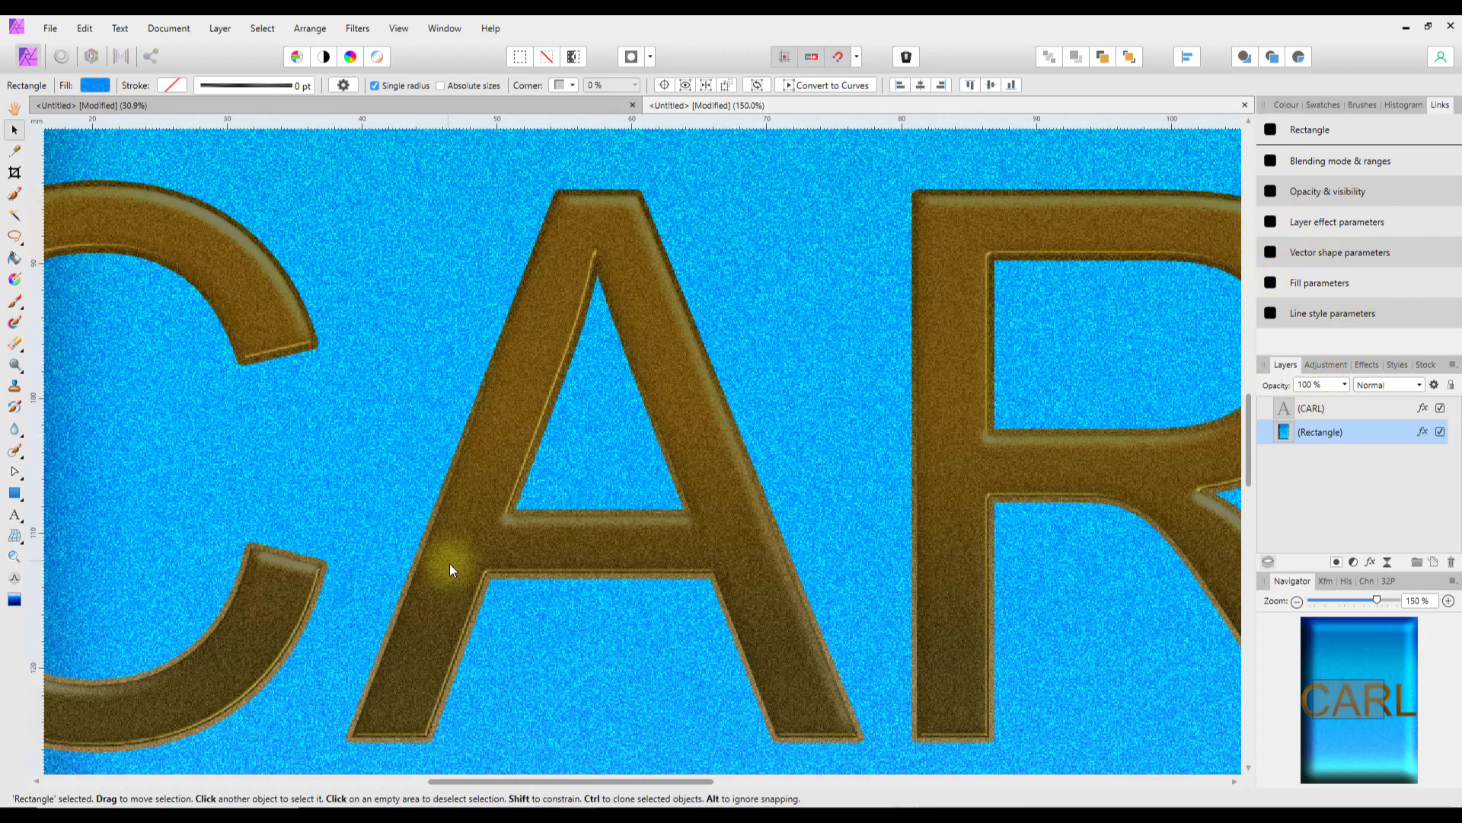
scroll(1157, 505, down, 6)
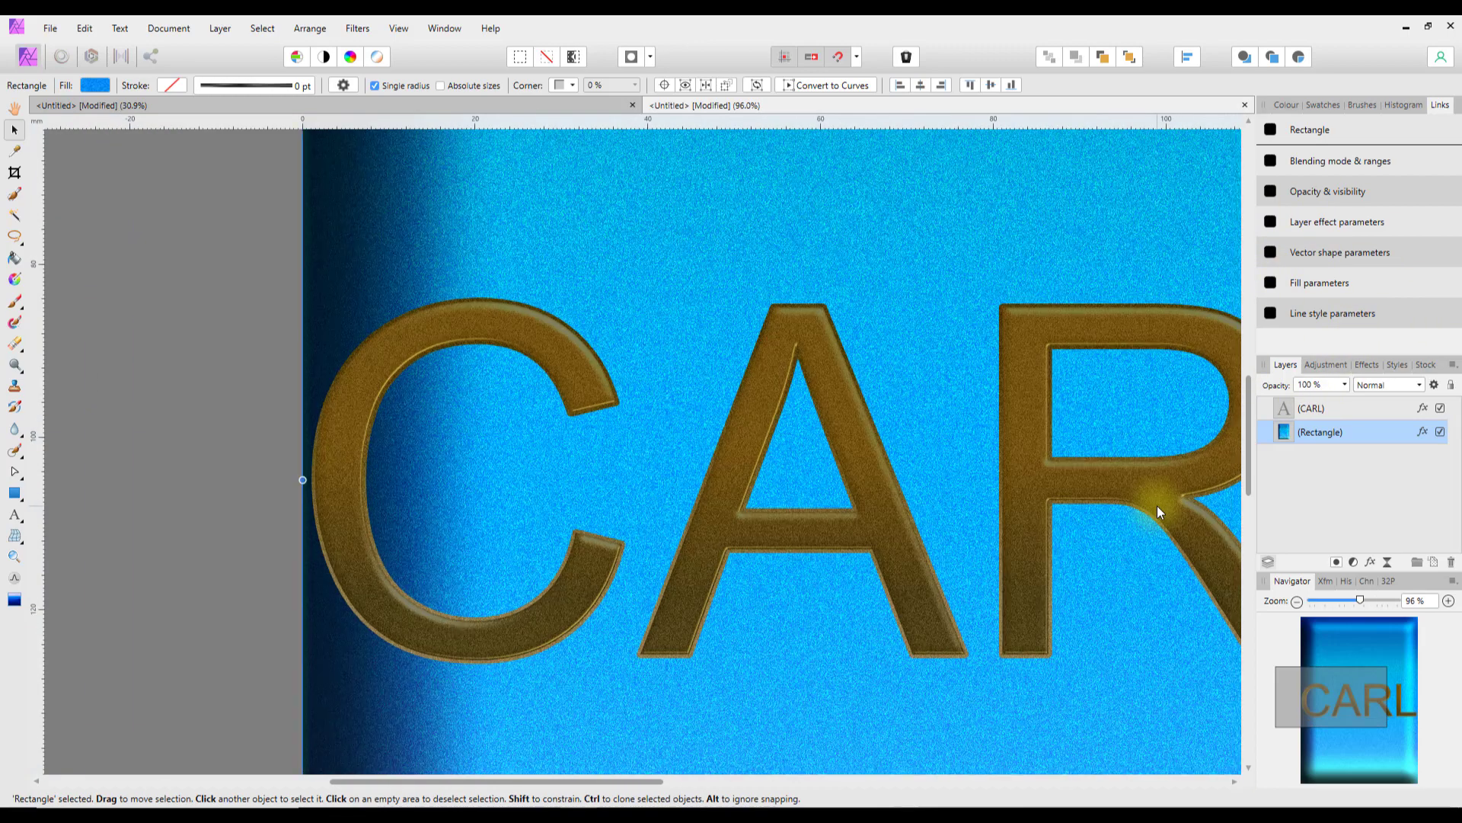
drag(588, 782, 787, 796)
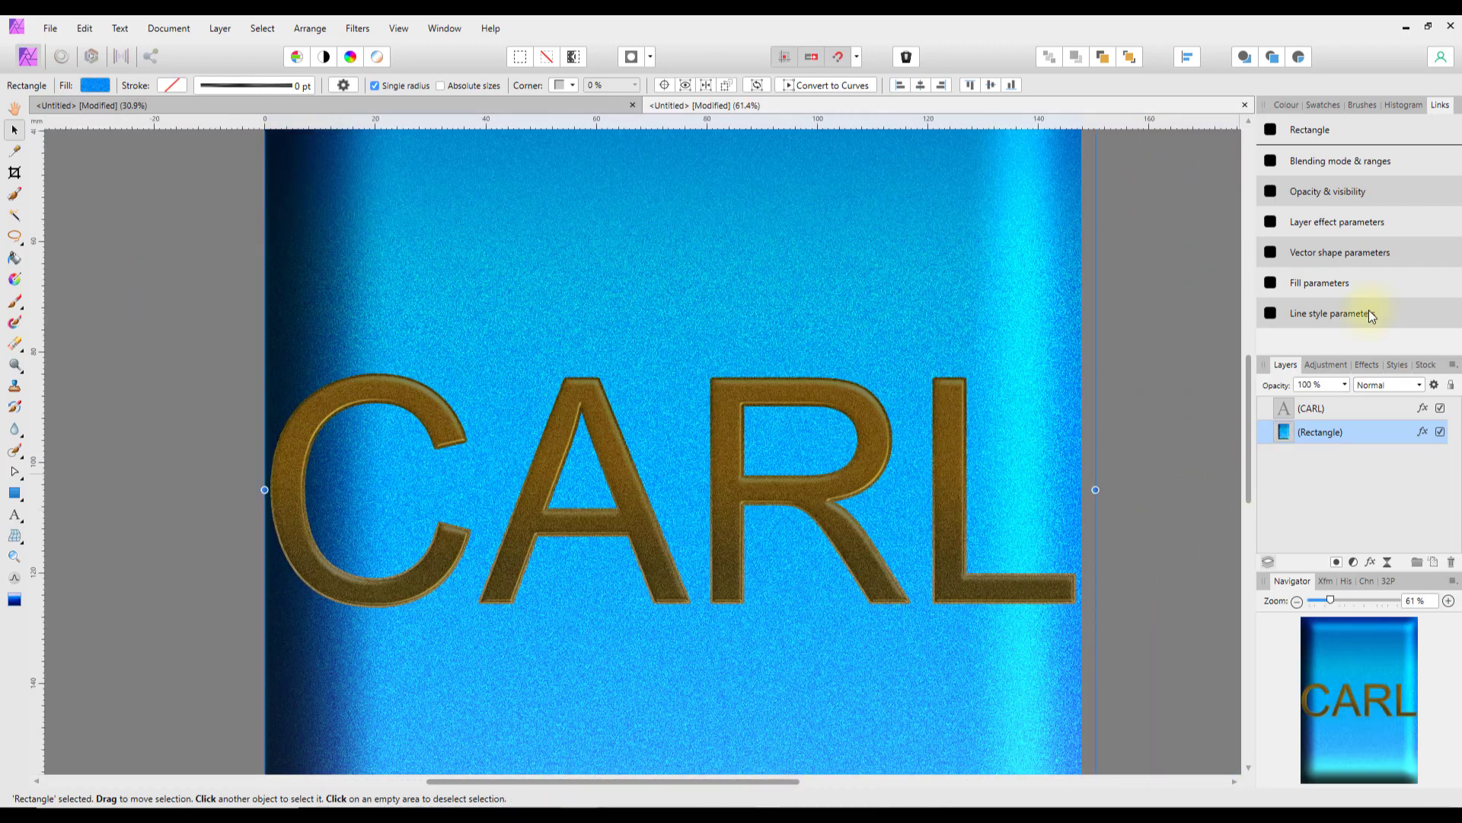